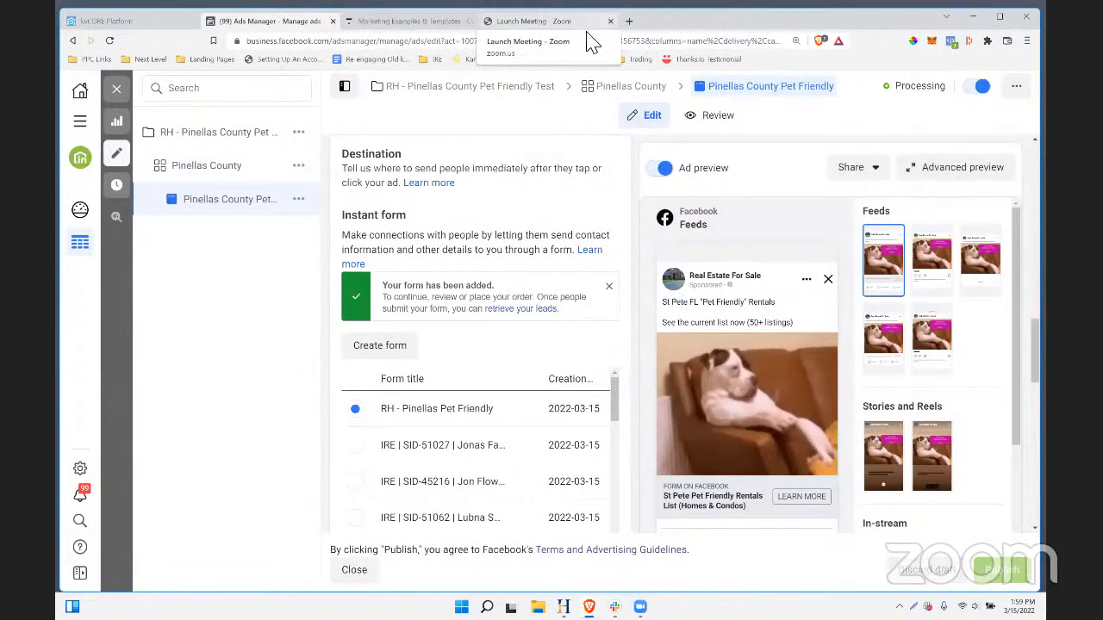
- Replace the Zoom launch page with i.insiderealestate.com/calendar in Brave
{"action": "left_click", "coordinate": [552, 24]}
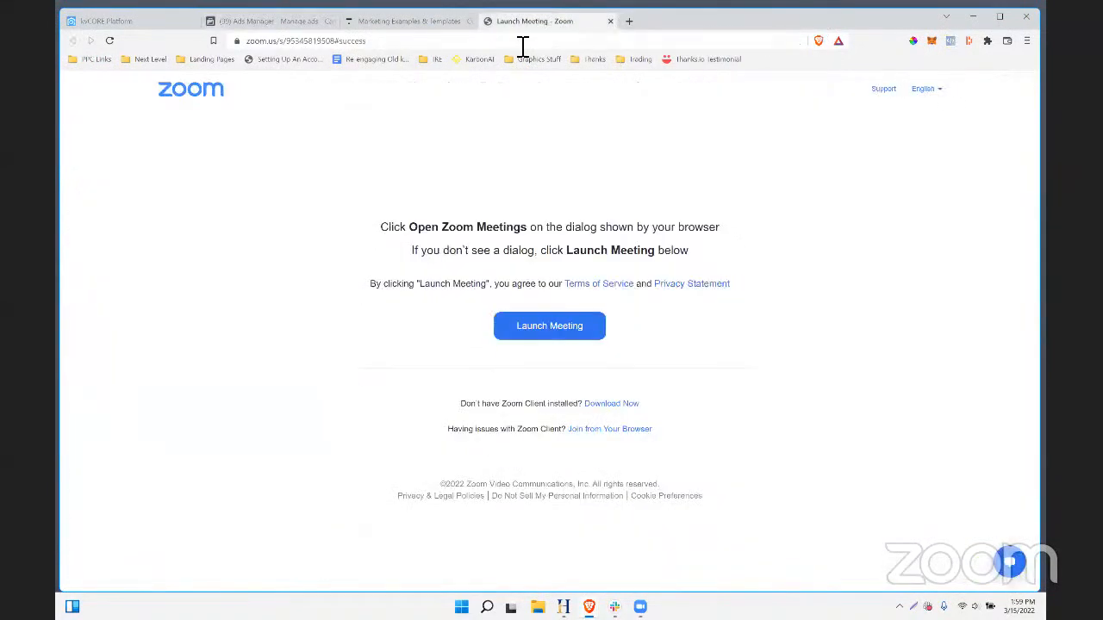
{"action": "left_click", "coordinate": [522, 40]}
{"action": "key", "text": "alt+Tab"}
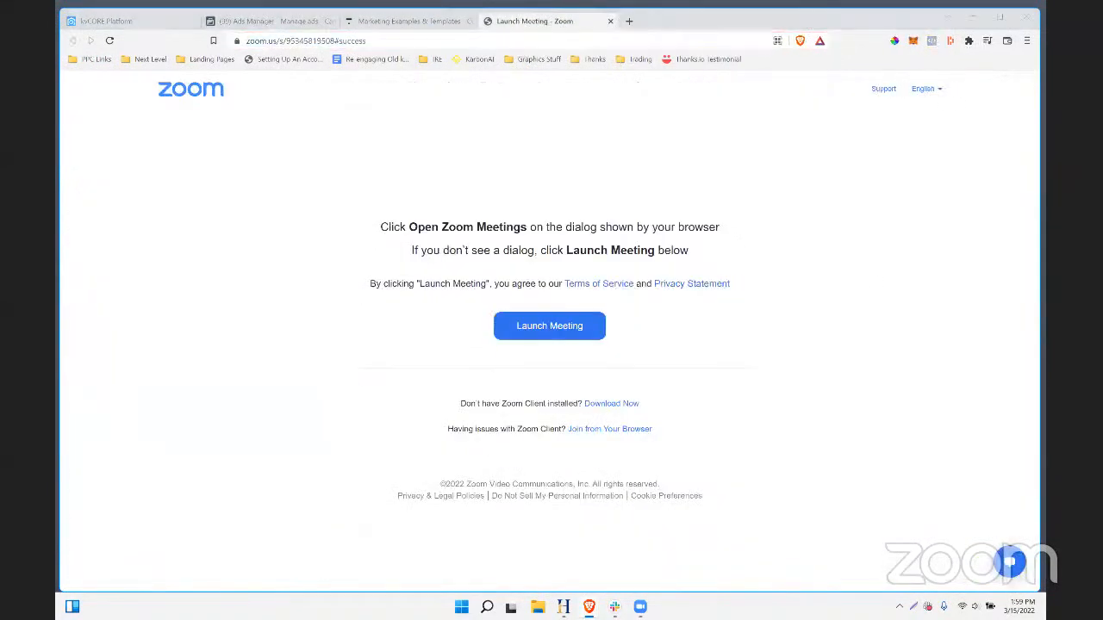
{"action": "left_click", "coordinate": [414, 43]}
{"action": "left_click_drag", "start_coordinate": [372, 55], "coordinate": [180, 55]}
{"action": "type", "text": "i."}
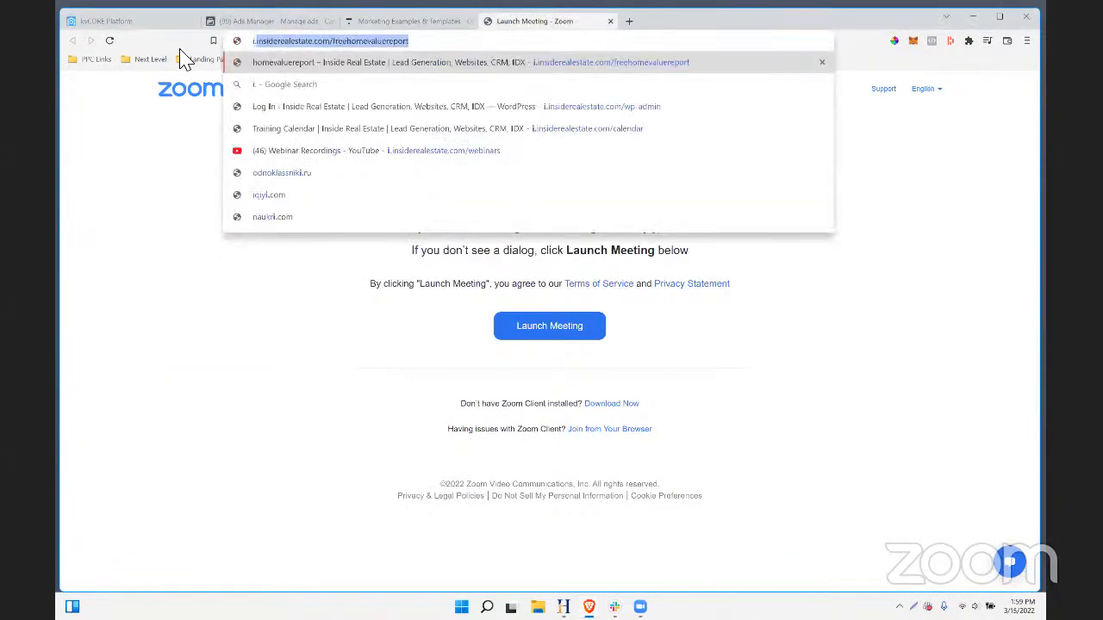
{"action": "type", "text": "insiderealestate.com/fre"}
{"action": "key", "text": "BackSpace"}
{"action": "key", "text": "BackSpace"}
{"action": "key", "text": "BackSpace"}
{"action": "type", "text": "cal"}
{"action": "key", "text": "Return"}
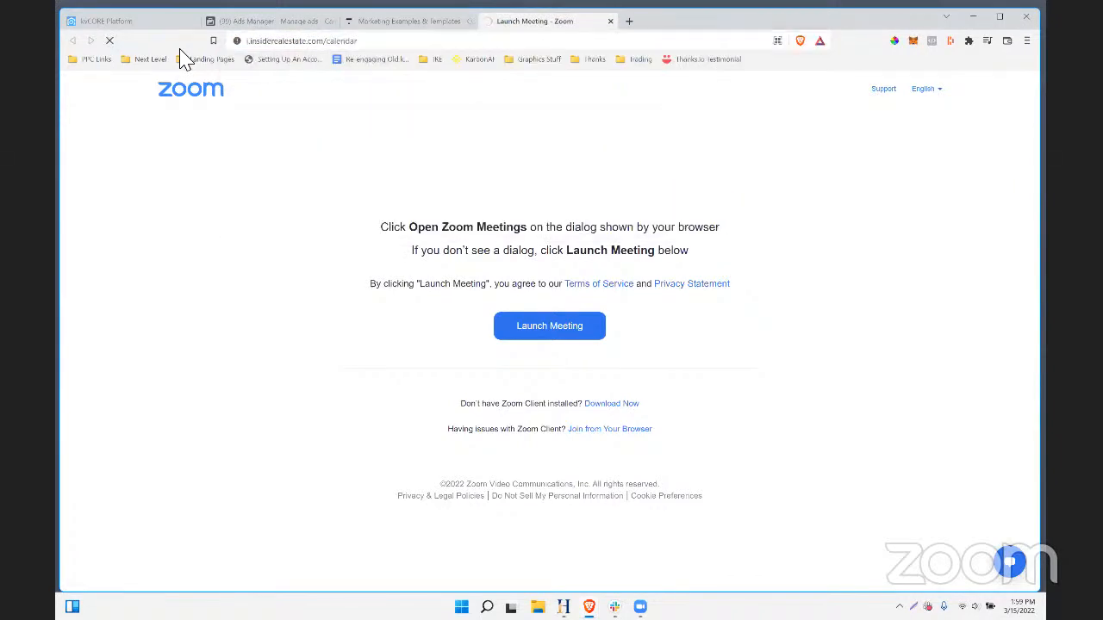
- Expand the Eastern time zone training agenda, browse its events, then return to kvCORE
{"action": "left_click", "coordinate": [233, 302]}
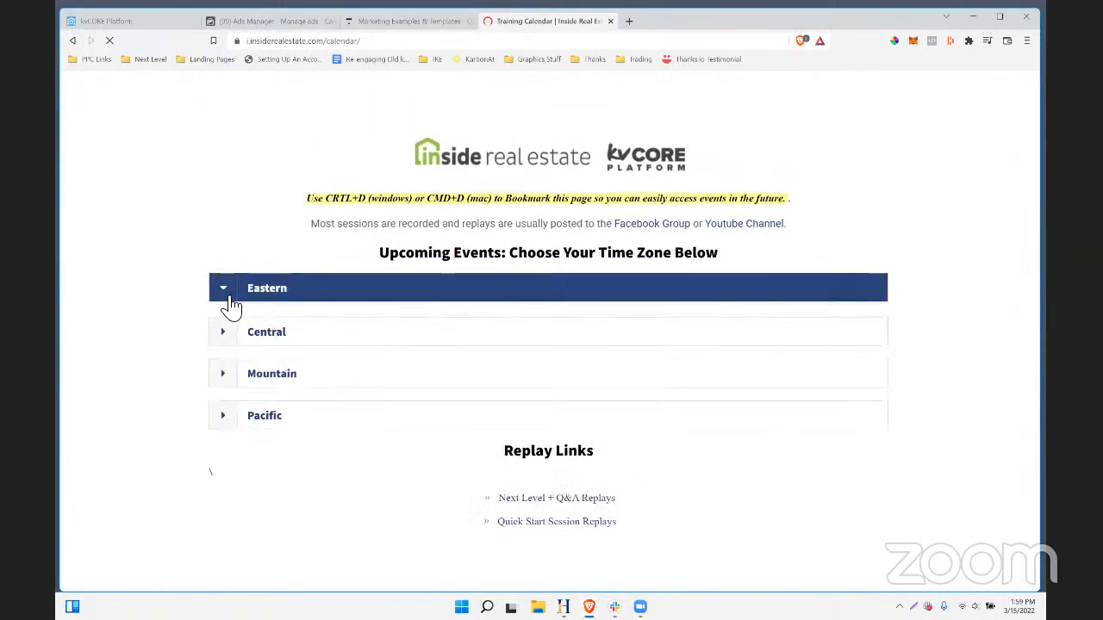
{"action": "scroll", "coordinate": [457, 339], "scroll_direction": "down", "scroll_amount": 2}
{"action": "scroll", "coordinate": [664, 316], "scroll_direction": "up", "scroll_amount": 2}
{"action": "scroll", "coordinate": [536, 291], "scroll_direction": "down", "scroll_amount": 2}
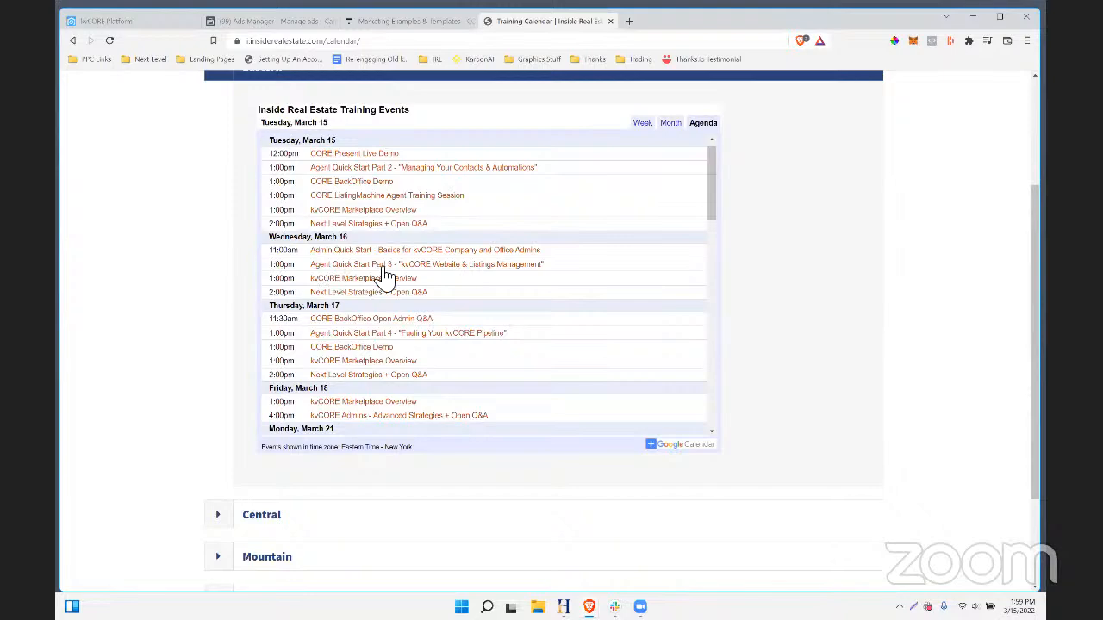
{"action": "scroll", "coordinate": [405, 316], "scroll_direction": "up", "scroll_amount": 1}
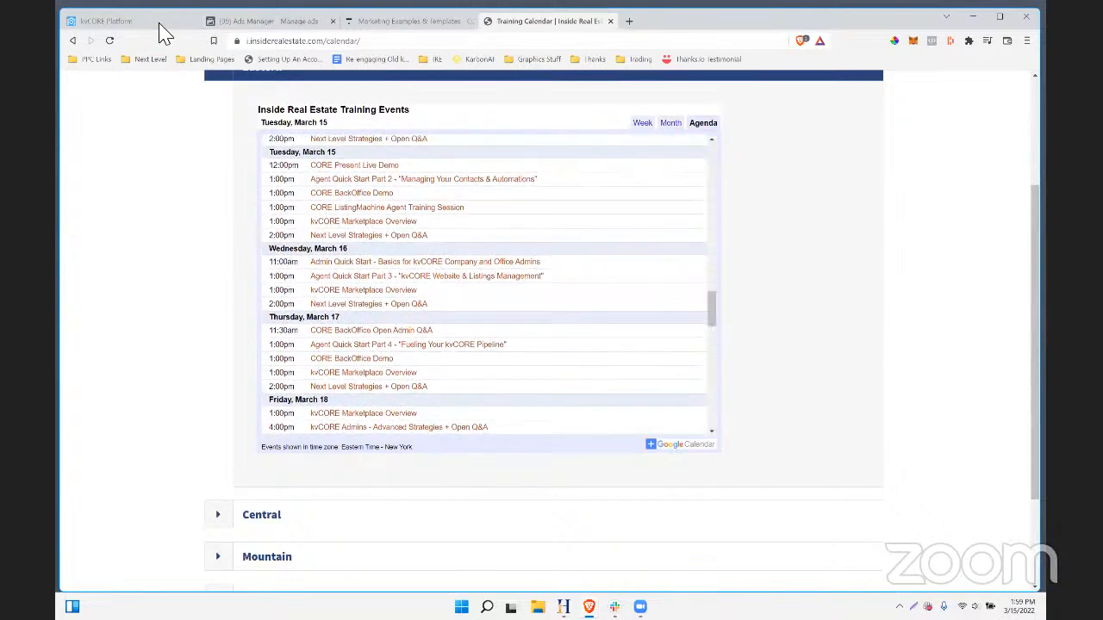
{"action": "left_click", "coordinate": [183, 24]}
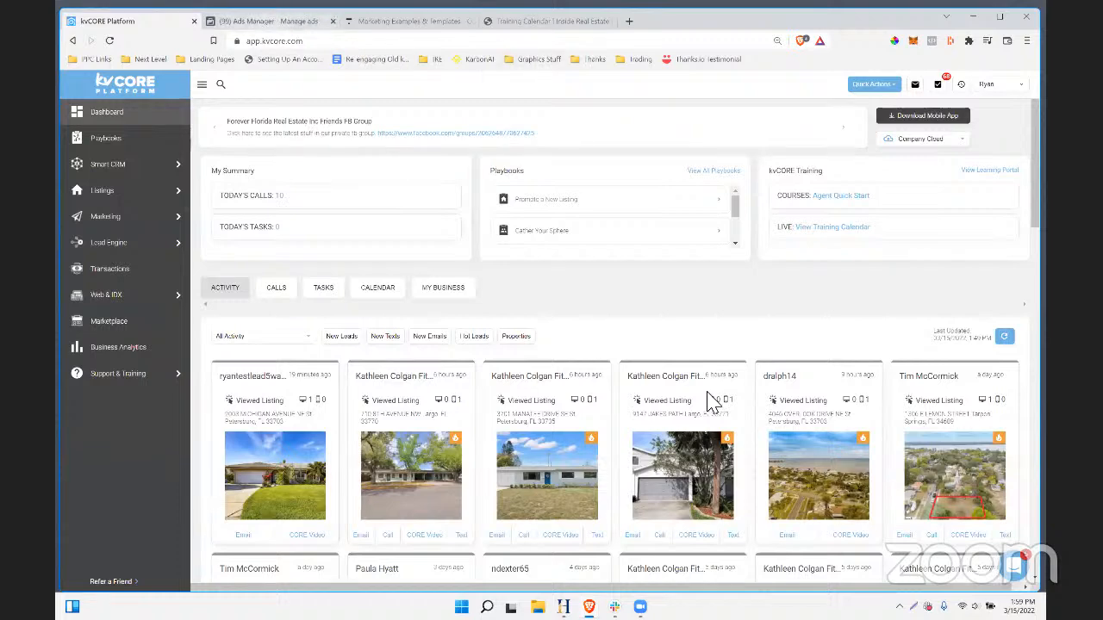
{"action": "key", "text": "ctrl+Tab"}
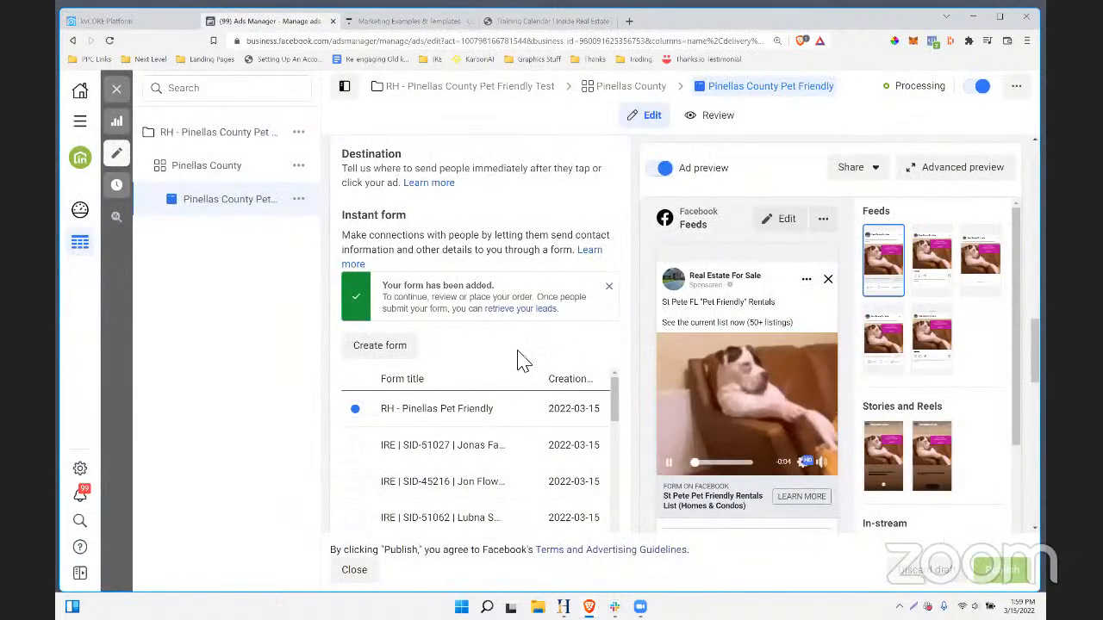
- Zoom the Pinellas County Pet Friendly ad editor to 140% and scroll through its form and preview
{"action": "scroll", "coordinate": [402, 367], "scroll_direction": "down", "scroll_amount": 2}
{"action": "scroll", "coordinate": [399, 368], "scroll_direction": "up", "scroll_amount": 2}
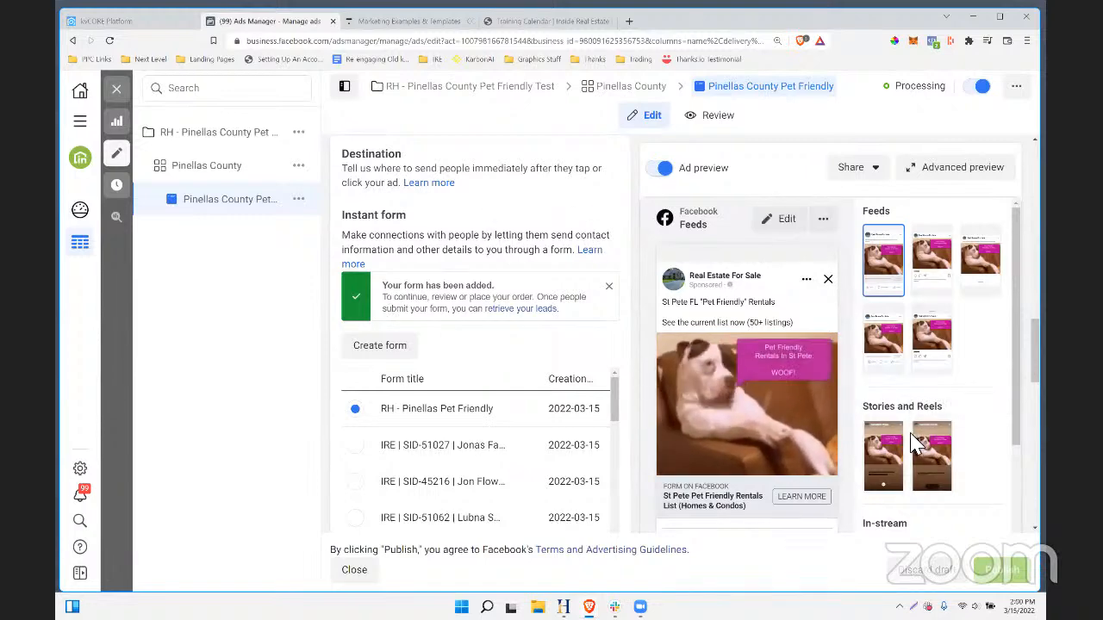
{"action": "key", "text": "ctrl+plus"}
{"action": "key", "text": "ctrl+plus"}
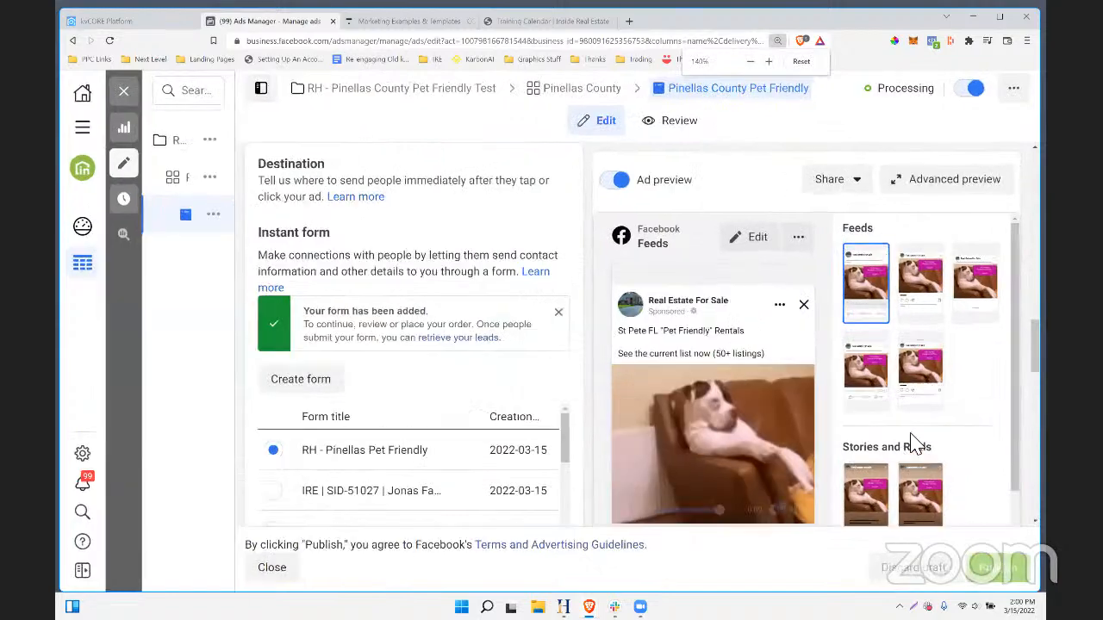
{"action": "scroll", "coordinate": [702, 473], "scroll_direction": "down", "scroll_amount": 2}
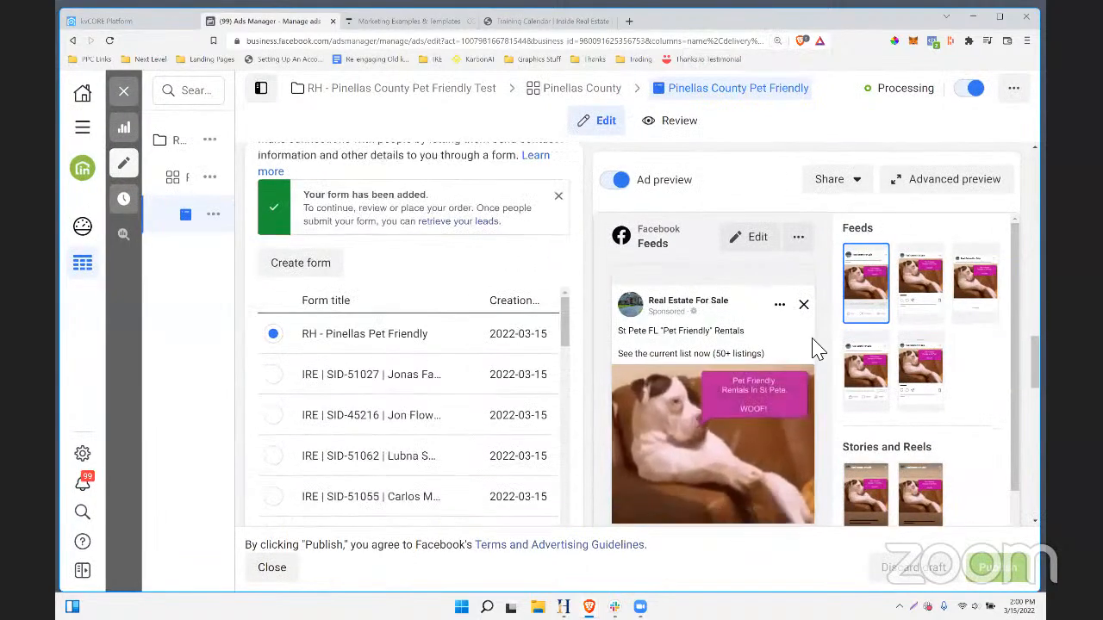
{"action": "scroll", "coordinate": [819, 364], "scroll_direction": "down", "scroll_amount": 5}
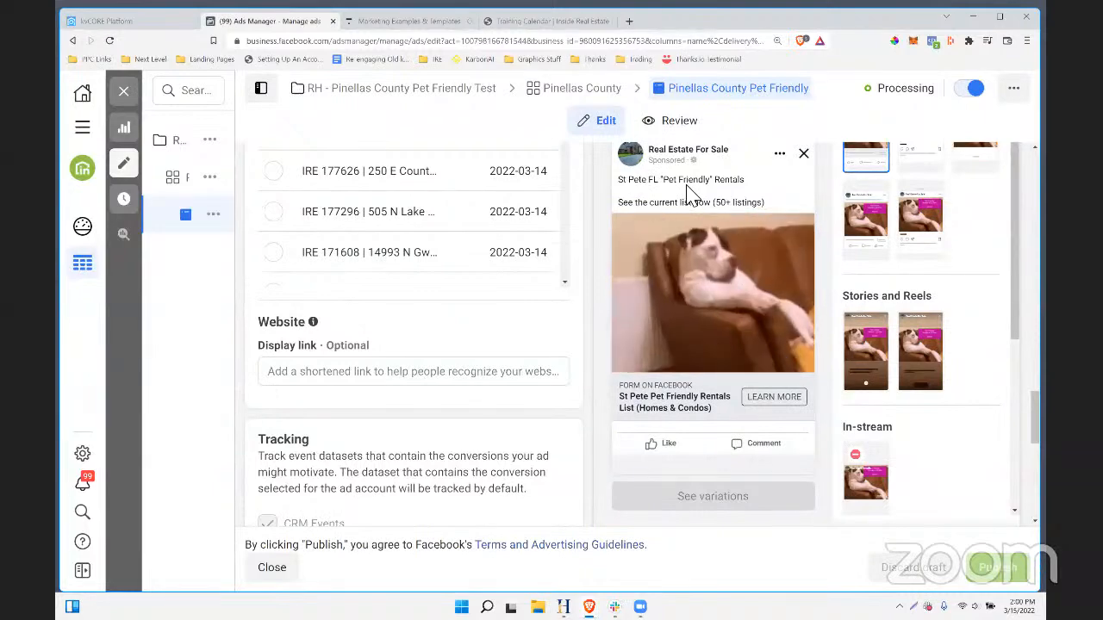
{"action": "scroll", "coordinate": [737, 246], "scroll_direction": "down", "scroll_amount": 1}
{"action": "scroll", "coordinate": [741, 259], "scroll_direction": "up", "scroll_amount": 1}
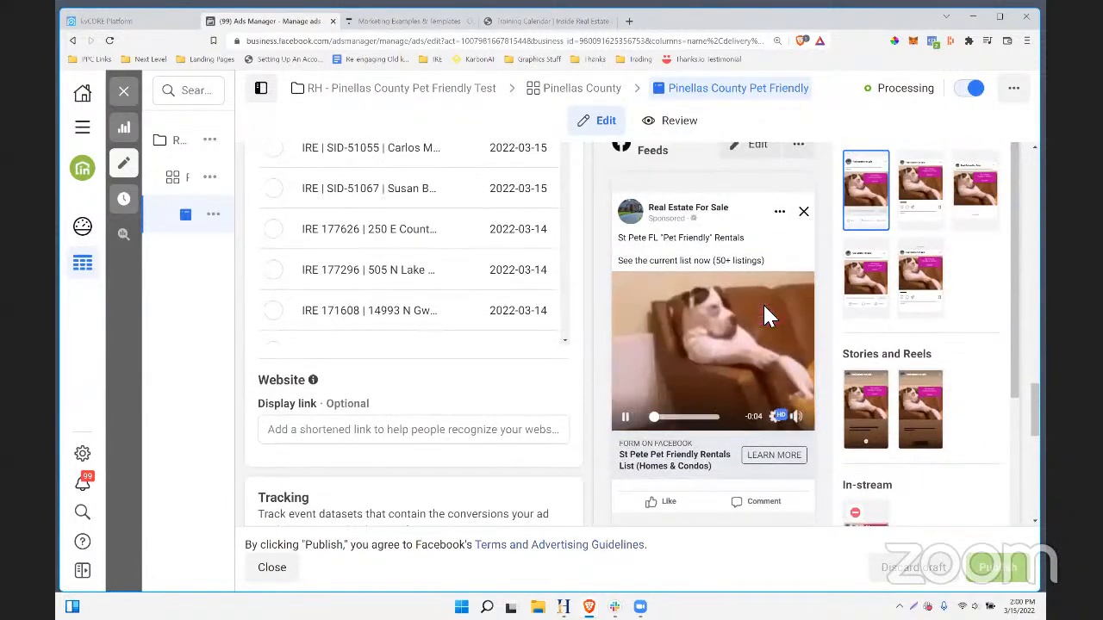
{"action": "scroll", "coordinate": [769, 315], "scroll_direction": "down", "scroll_amount": 1}
{"action": "scroll", "coordinate": [762, 336], "scroll_direction": "down", "scroll_amount": 1}
{"action": "scroll", "coordinate": [728, 371], "scroll_direction": "up", "scroll_amount": 2}
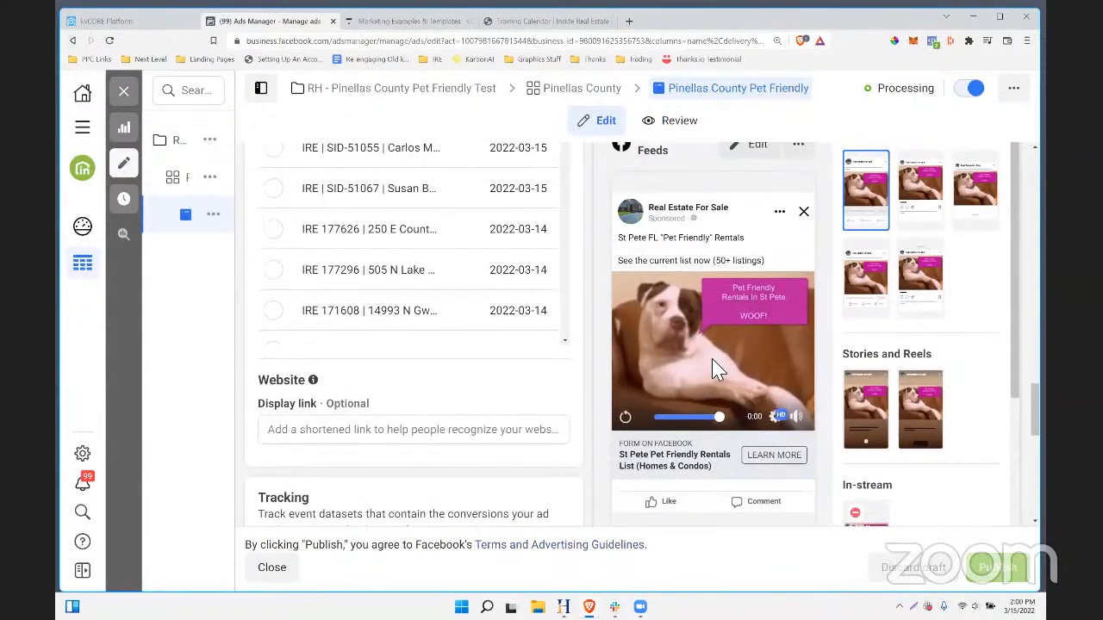
{"action": "scroll", "coordinate": [715, 370], "scroll_direction": "down", "scroll_amount": 1}
{"action": "scroll", "coordinate": [655, 447], "scroll_direction": "up", "scroll_amount": 1}
{"action": "scroll", "coordinate": [620, 466], "scroll_direction": "up", "scroll_amount": 1}
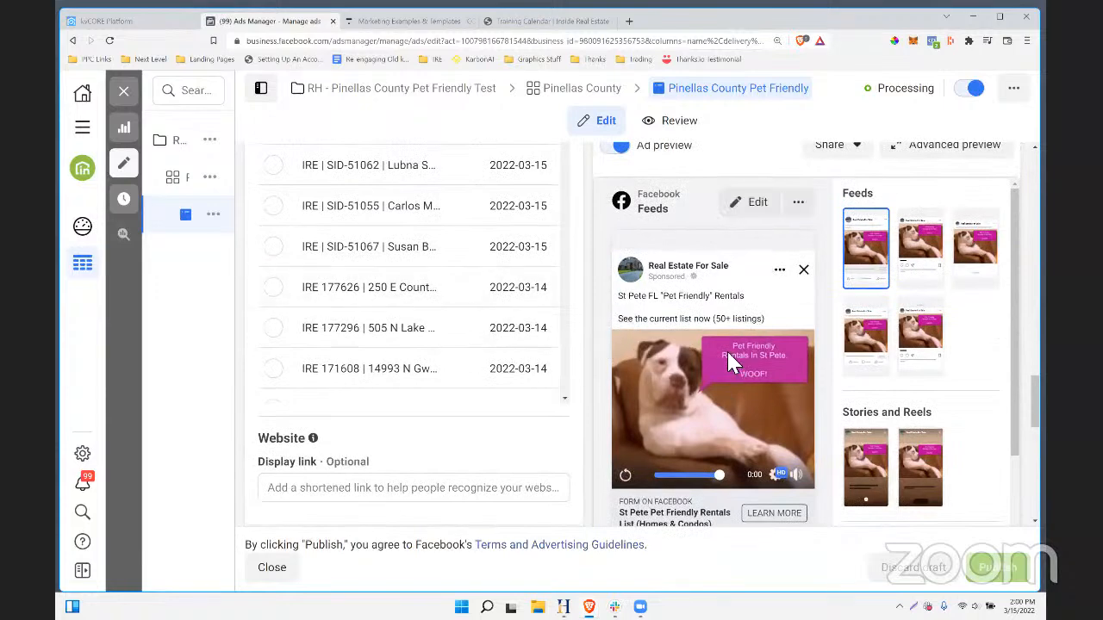
{"action": "scroll", "coordinate": [726, 349], "scroll_direction": "down", "scroll_amount": 2}
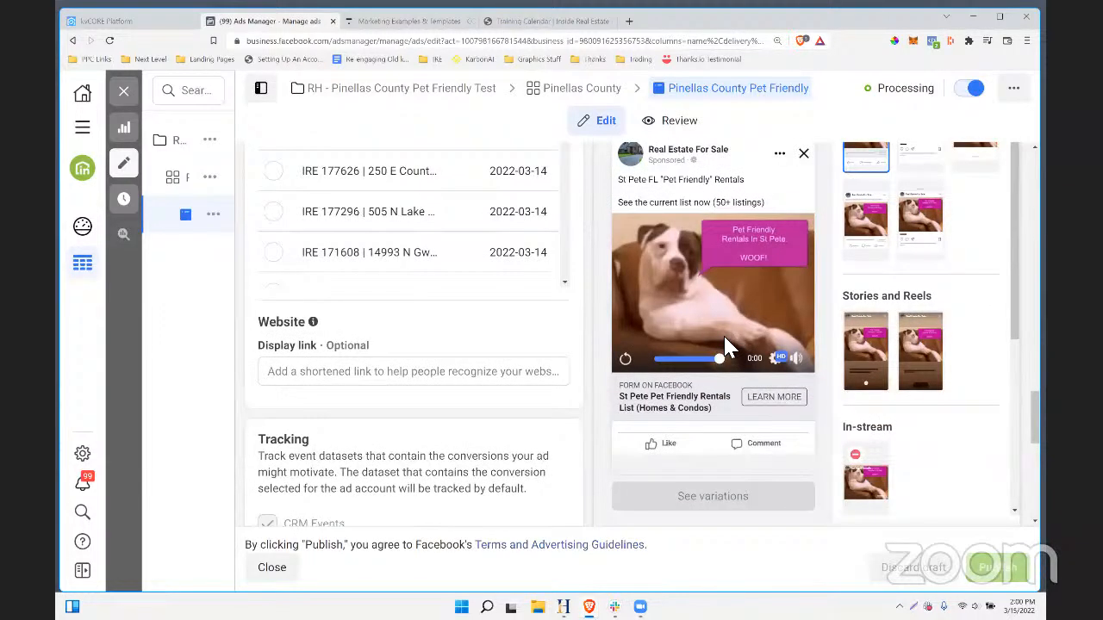
{"action": "scroll", "coordinate": [726, 349], "scroll_direction": "up", "scroll_amount": 1}
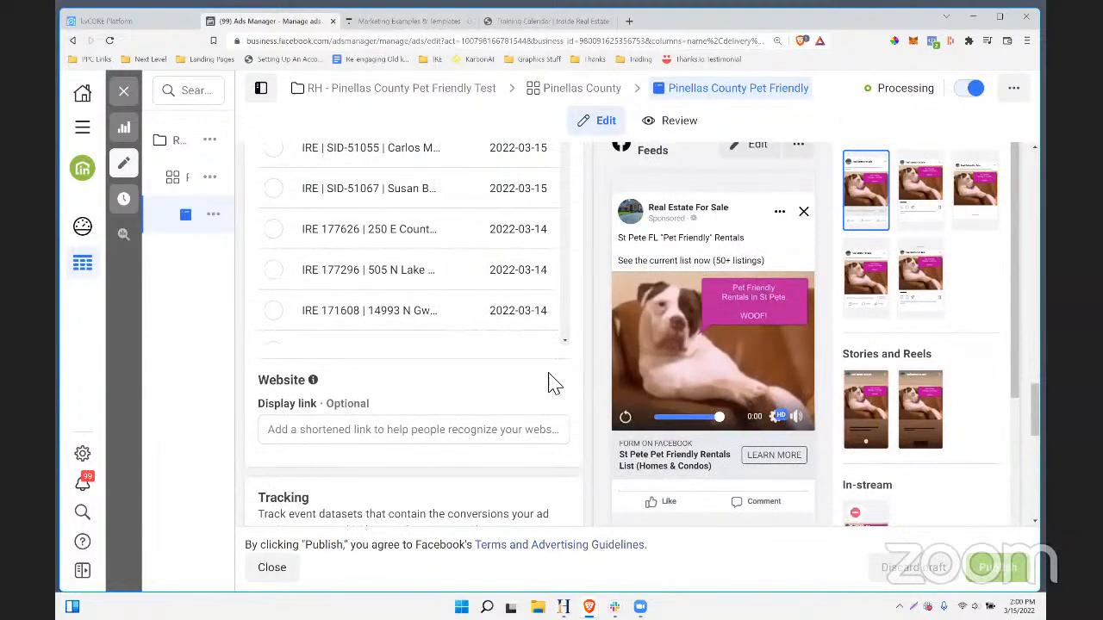
{"action": "scroll", "coordinate": [612, 339], "scroll_direction": "up", "scroll_amount": 2}
{"action": "scroll", "coordinate": [613, 340], "scroll_direction": "up", "scroll_amount": 20}
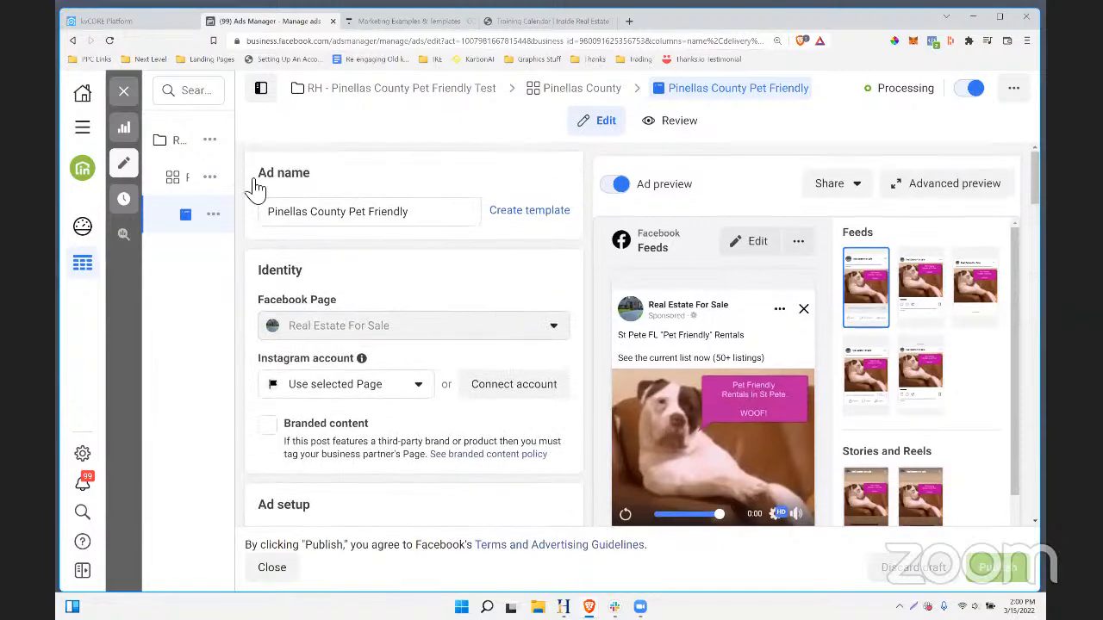
{"action": "left_click", "coordinate": [151, 22]}
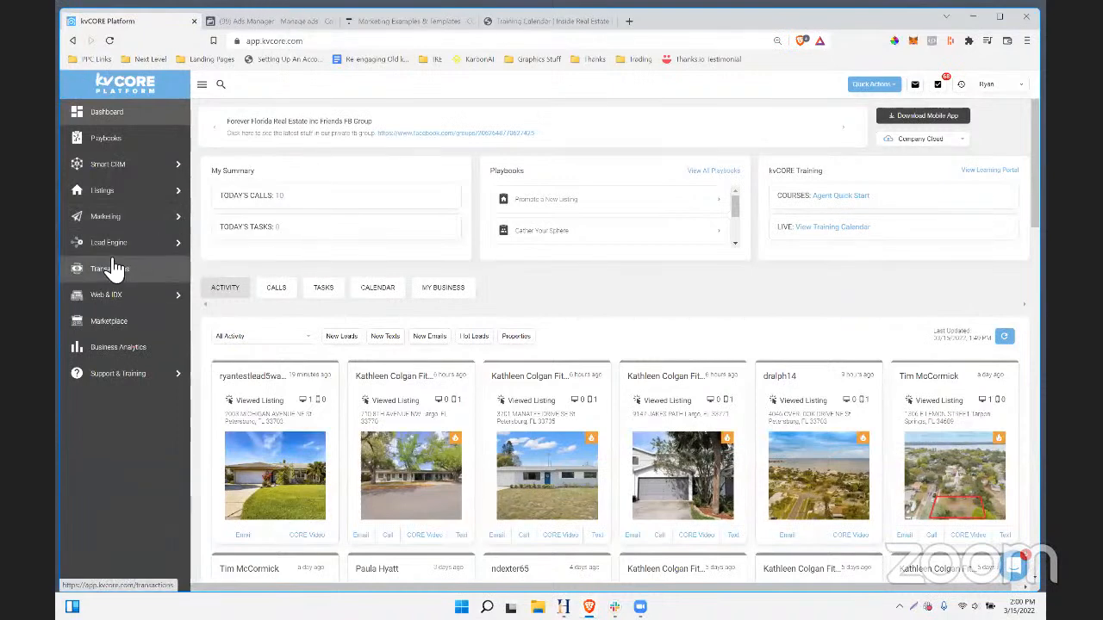
- Go to Marketing and open Manage Campaigns on the Smart Campaigns card
{"action": "mouse_move", "coordinate": [120, 246]}
{"action": "left_click", "coordinate": [125, 224]}
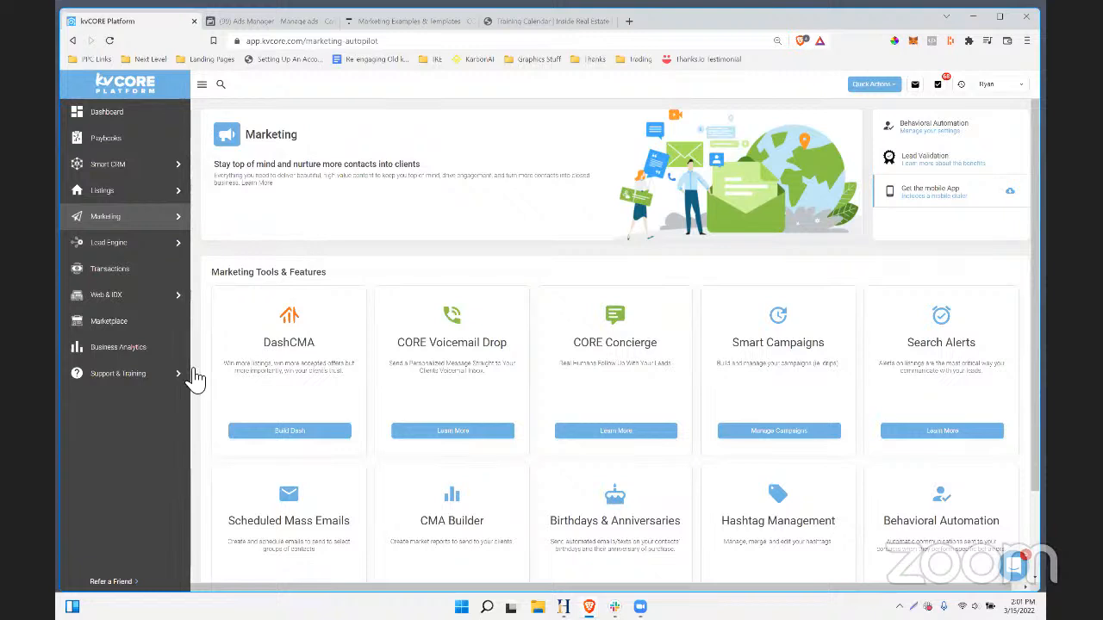
{"action": "mouse_move", "coordinate": [129, 217]}
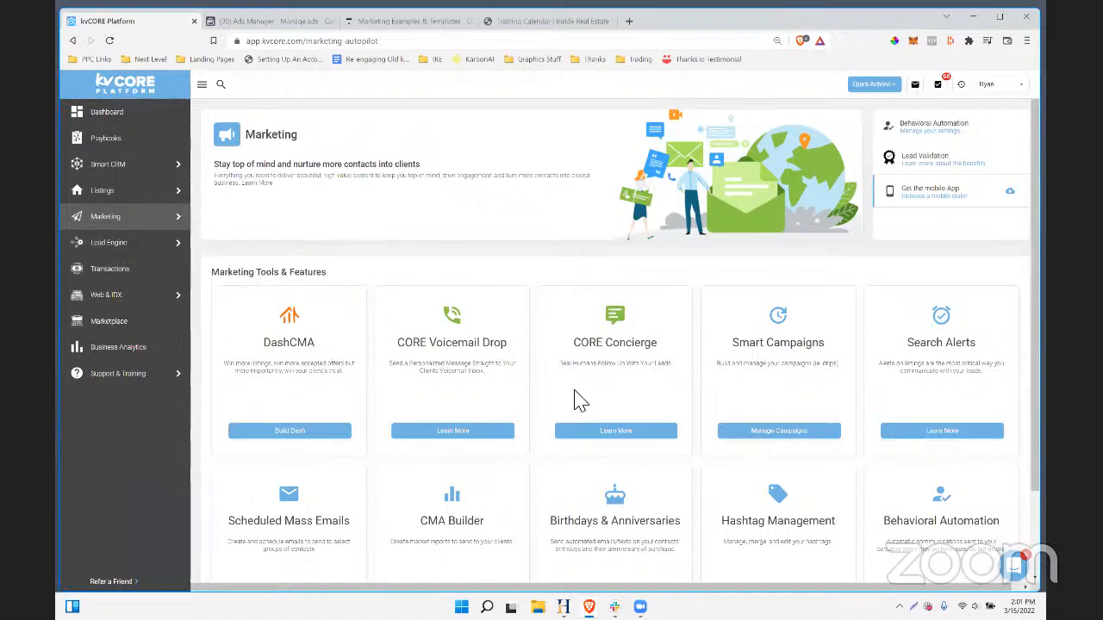
{"action": "left_click", "coordinate": [780, 440]}
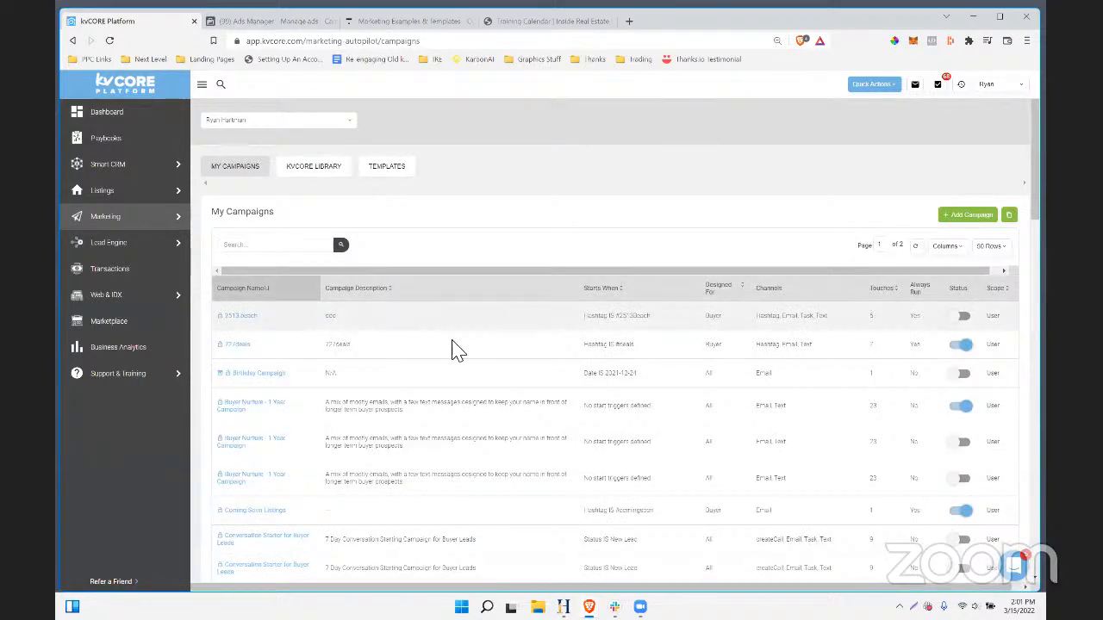
- Search My Campaigns for 'waterfront' to list the two Waterfront Homes campaigns
{"action": "scroll", "coordinate": [487, 326], "scroll_direction": "down", "scroll_amount": 3}
{"action": "scroll", "coordinate": [487, 326], "scroll_direction": "up", "scroll_amount": 3}
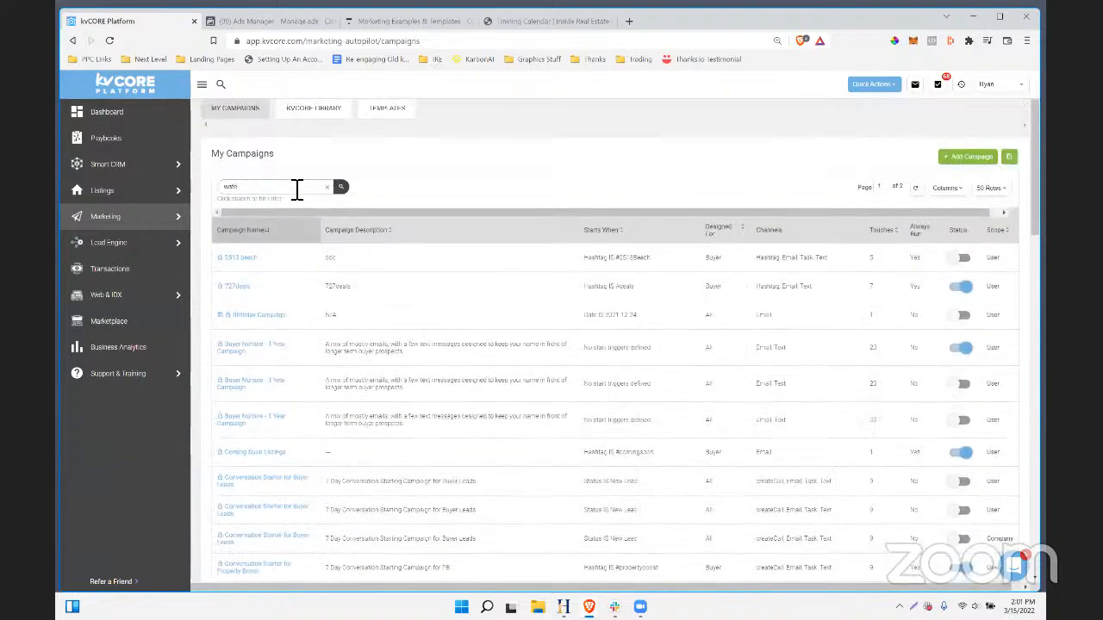
{"action": "left_click", "coordinate": [341, 191]}
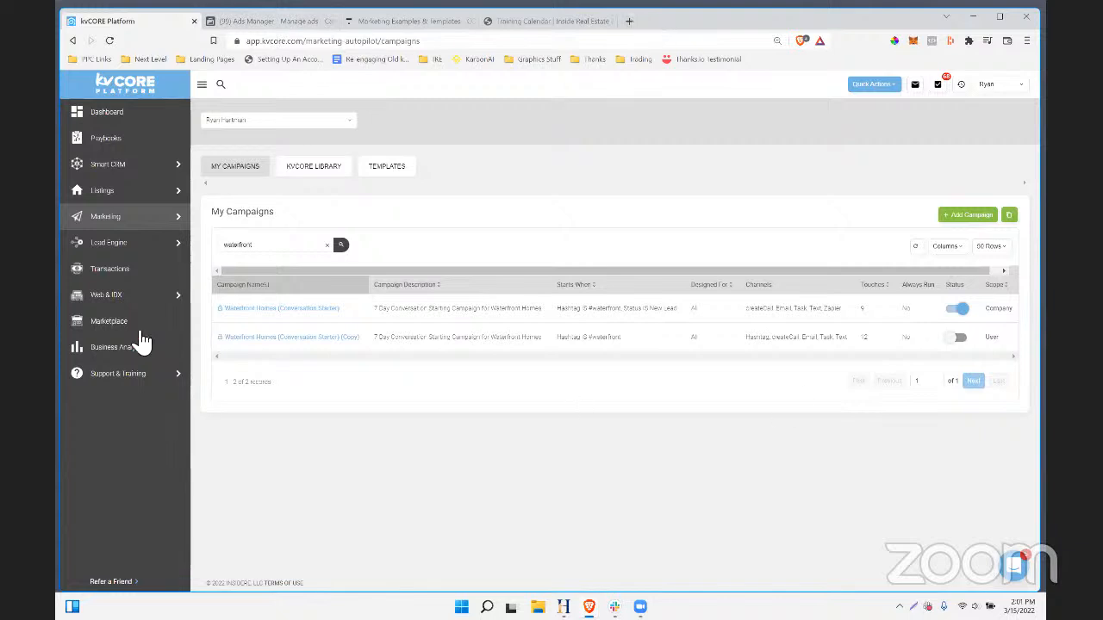
- Open the Inside Real Estate webinar recordings page in a new tab, then return to kvCORE
{"action": "left_click", "coordinate": [628, 21]}
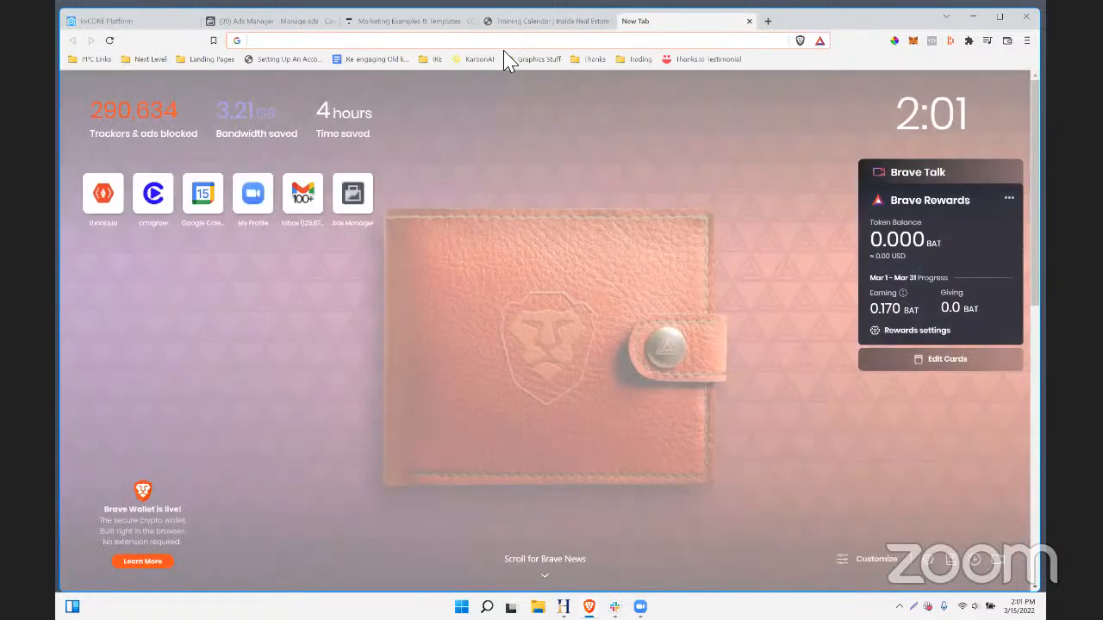
{"action": "type", "text": "insi"}
{"action": "left_click", "coordinate": [508, 62]}
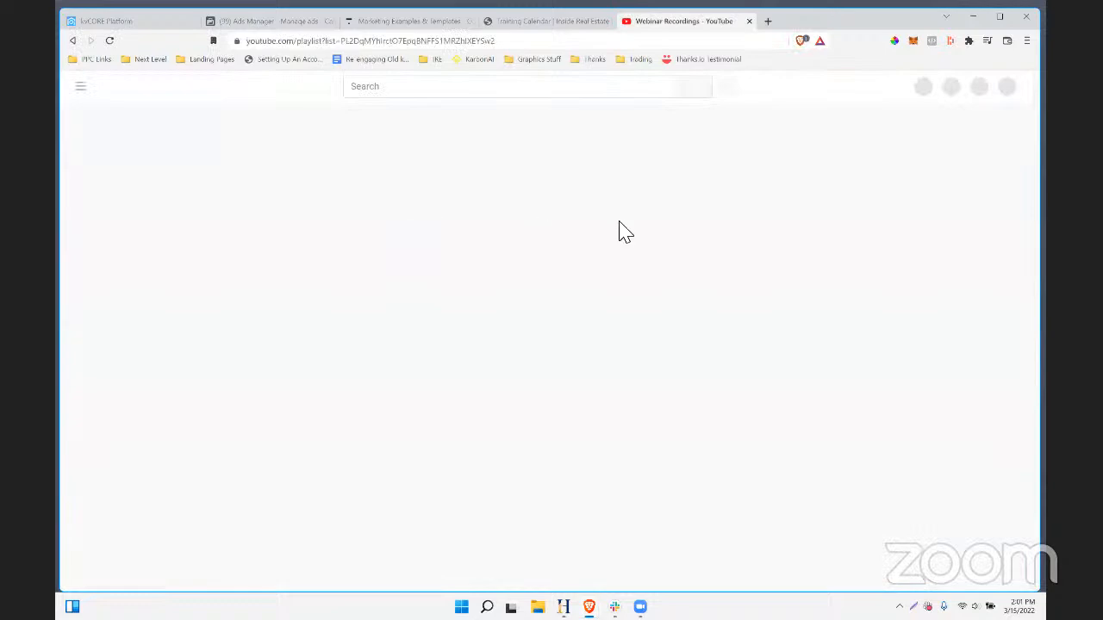
{"action": "left_click_drag", "start_coordinate": [756, 174], "coordinate": [573, 149]}
{"action": "left_click", "coordinate": [127, 22]}
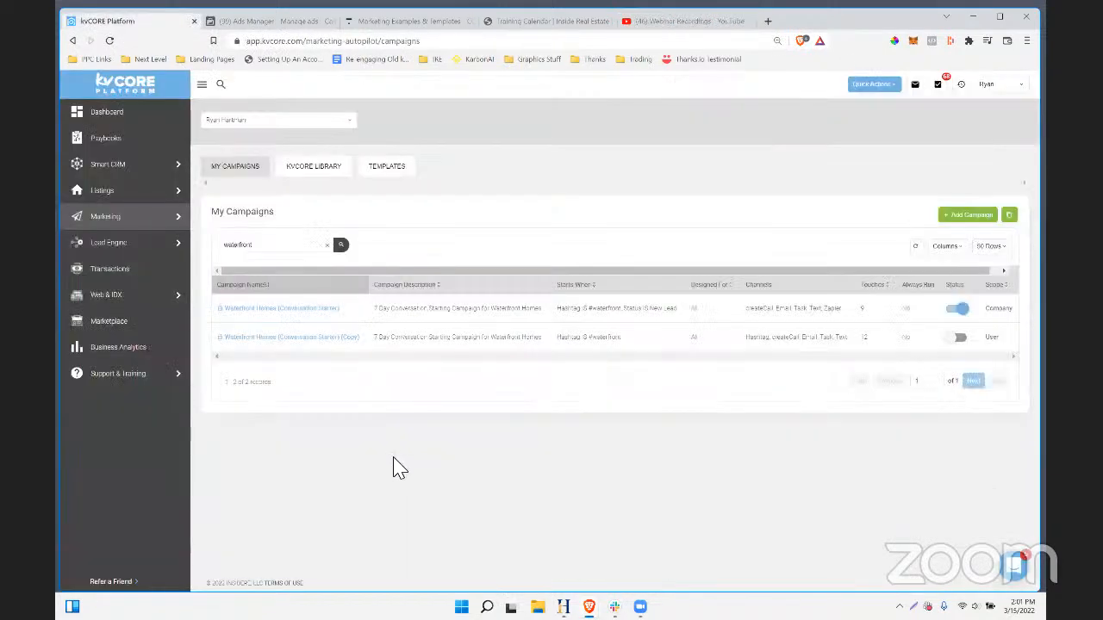
- Open the Waterfront Homes (Conversation Starter) campaign and point out its two Waterfront Initial steps
{"action": "left_click", "coordinate": [306, 309]}
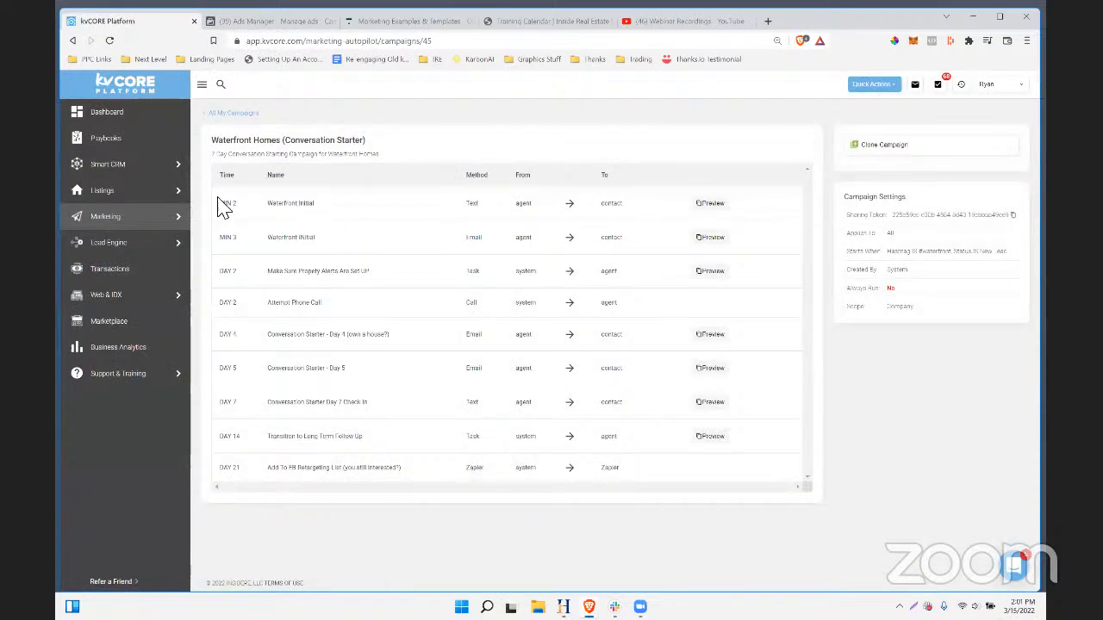
{"action": "left_click_drag", "start_coordinate": [260, 207], "coordinate": [385, 303]}
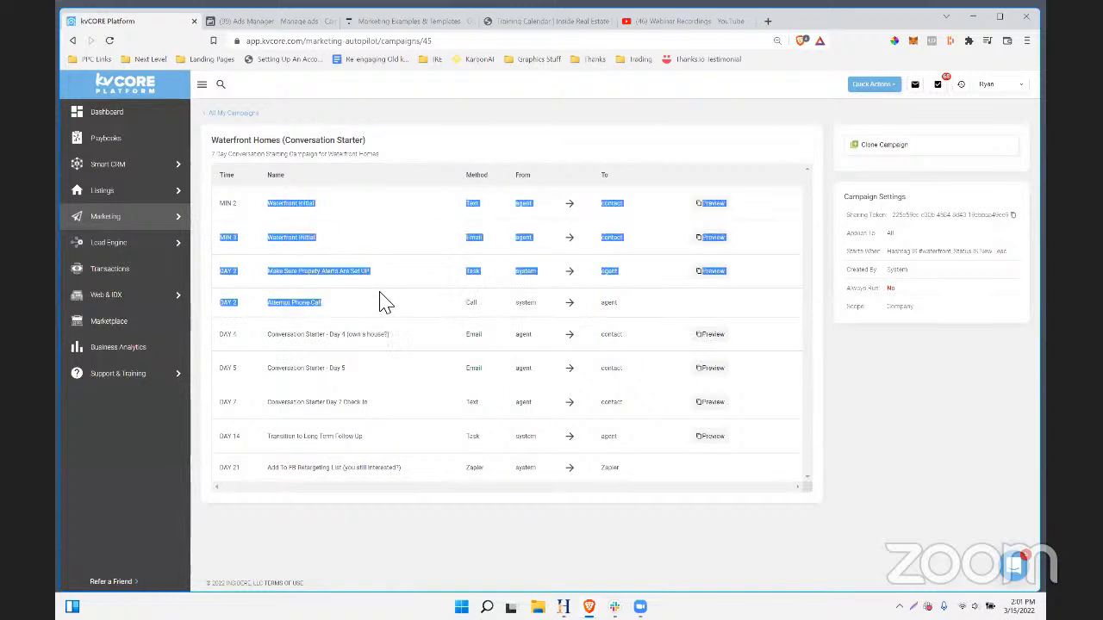
{"action": "left_click", "coordinate": [437, 223]}
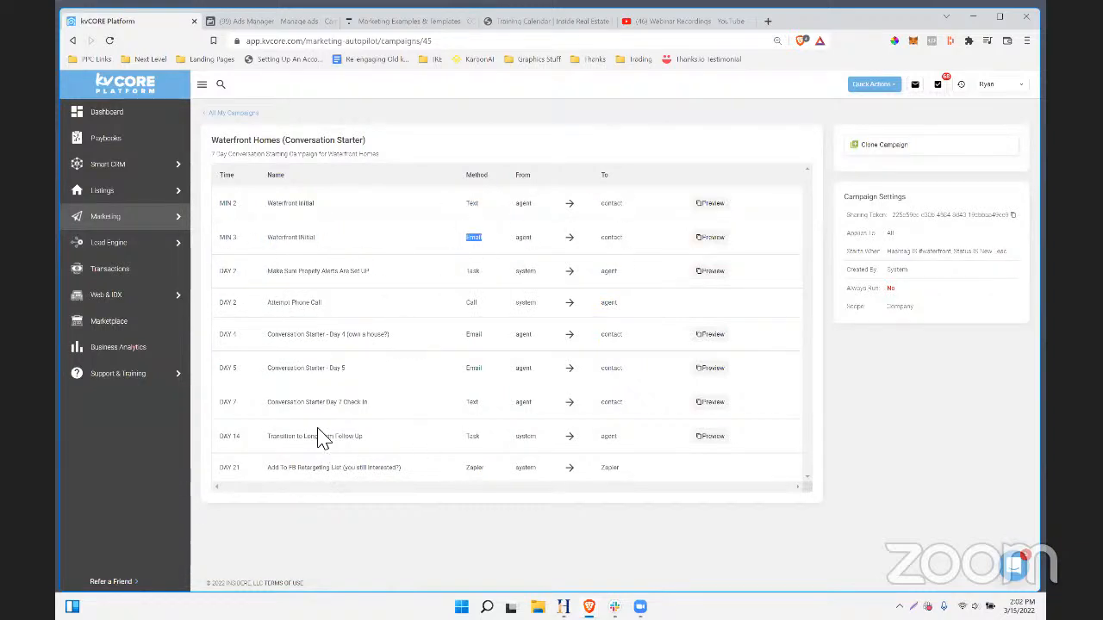
{"action": "left_click_drag", "start_coordinate": [267, 206], "coordinate": [317, 241]}
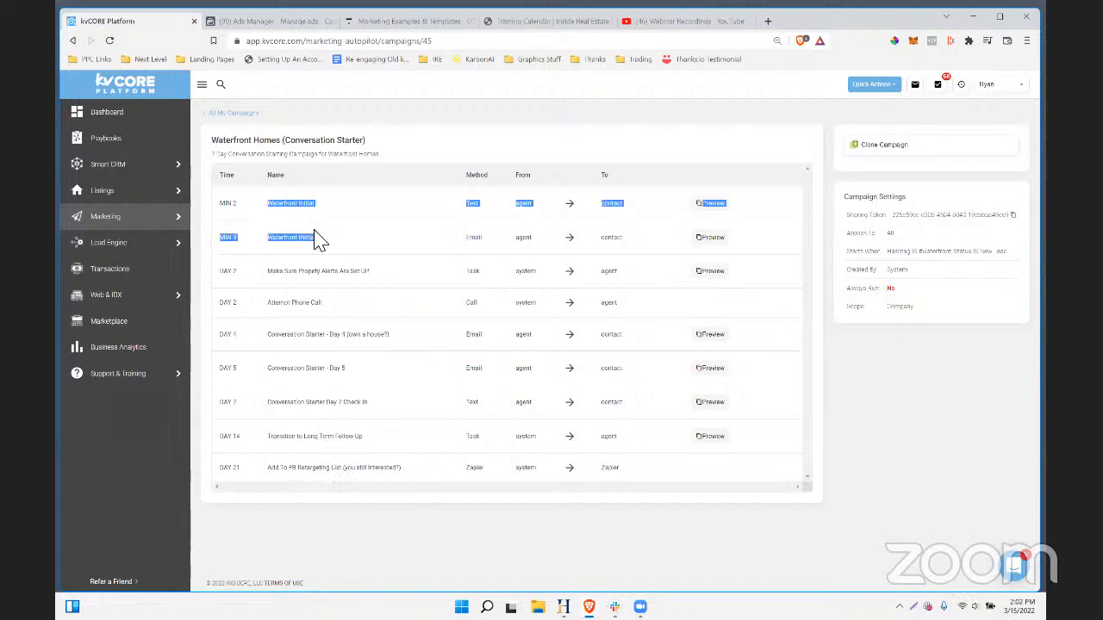
{"action": "left_click", "coordinate": [337, 250]}
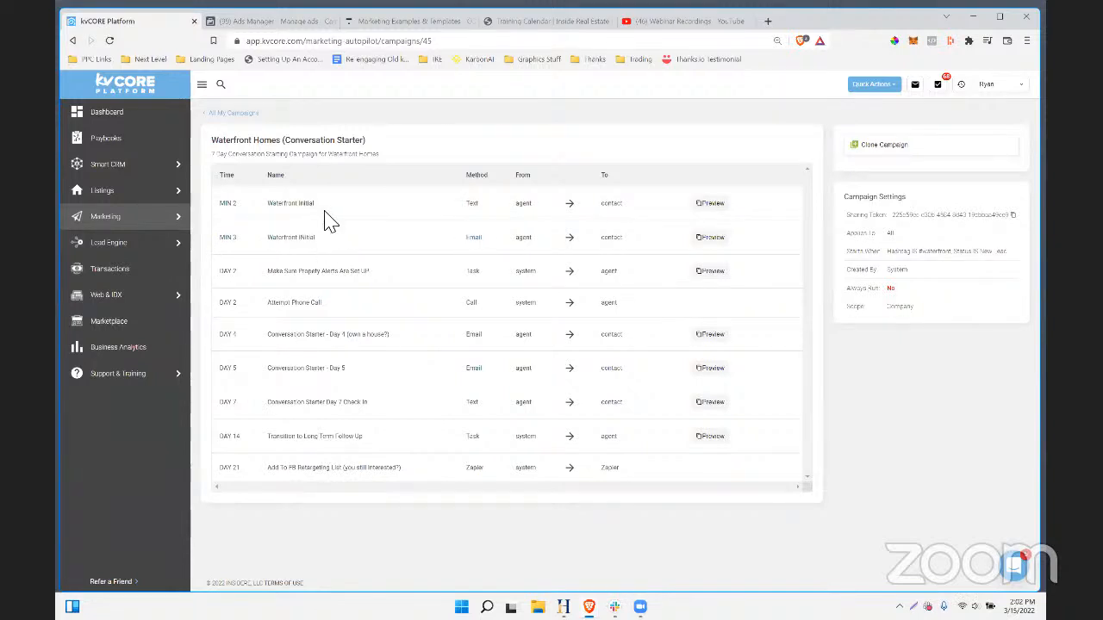
{"action": "mouse_move", "coordinate": [293, 234]}
{"action": "left_mouse_down"}
{"action": "mouse_move", "coordinate": [276, 202]}
{"action": "mouse_move", "coordinate": [289, 226]}
{"action": "mouse_move", "coordinate": [287, 213]}
{"action": "left_mouse_up"}
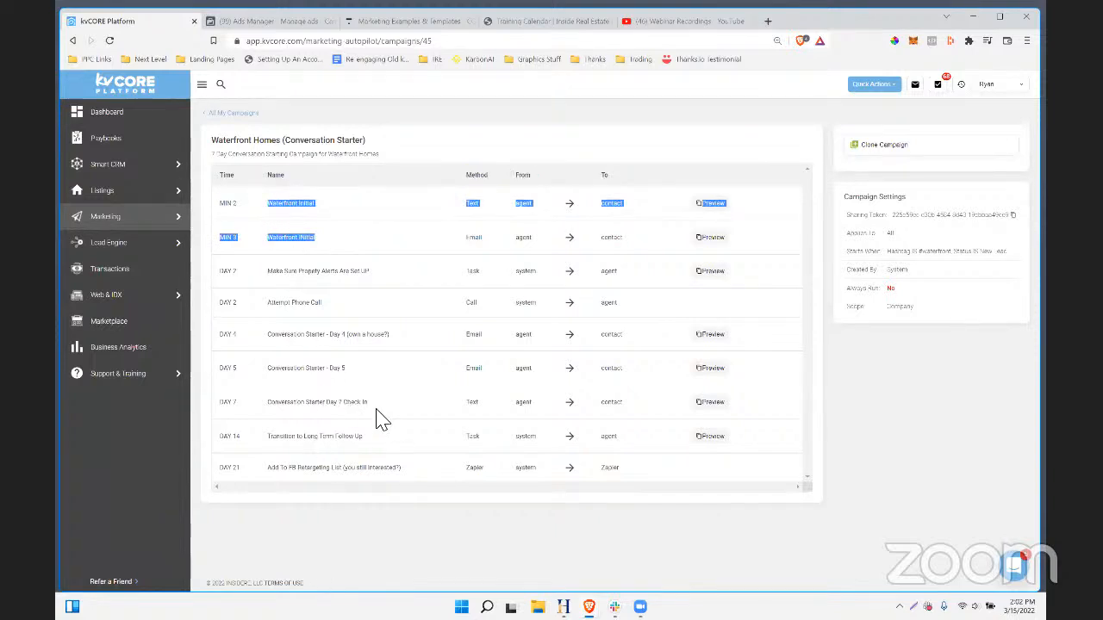
- Point out the DAY 4 conversation starter email, close its preview, and open the Marketing overview
{"action": "left_click_drag", "start_coordinate": [389, 337], "coordinate": [283, 342]}
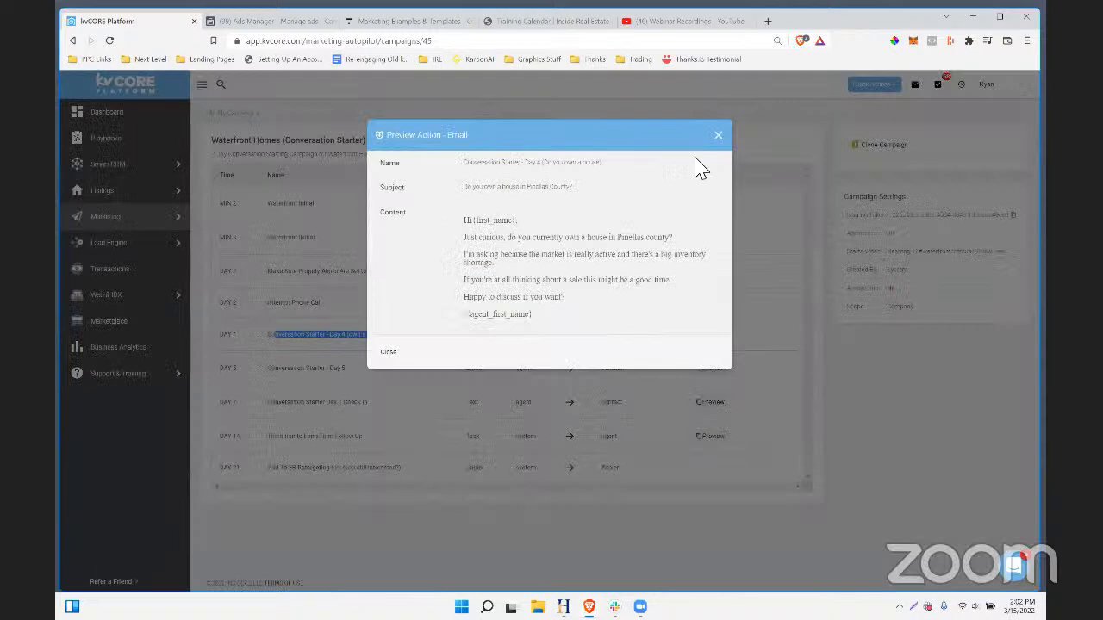
{"action": "left_click", "coordinate": [719, 135]}
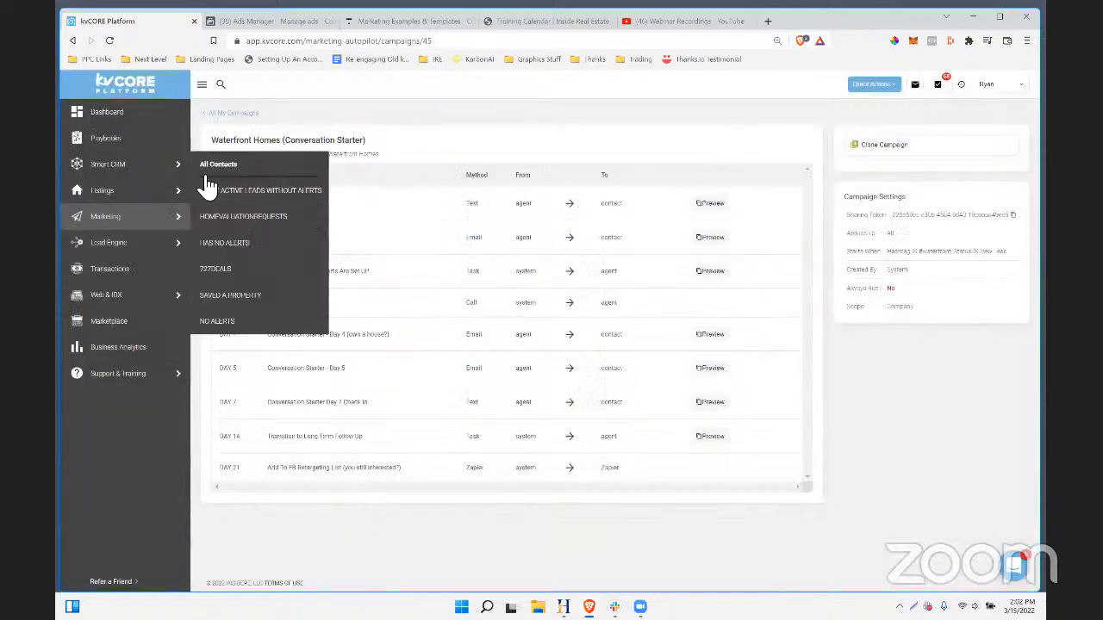
{"action": "left_click", "coordinate": [134, 221]}
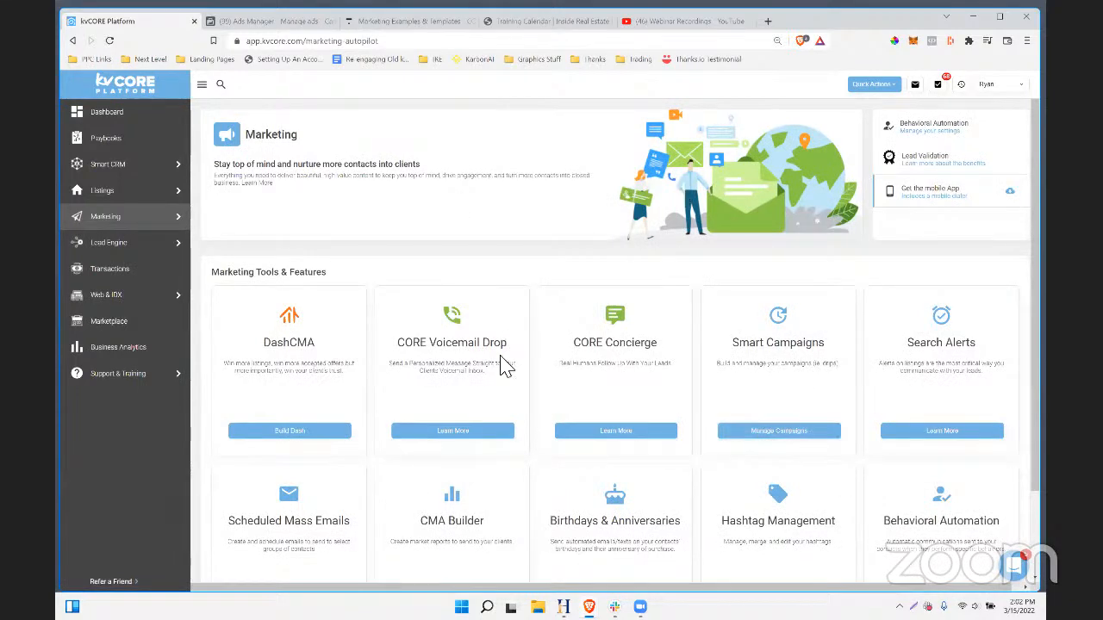
- Start a new Smart Campaign triggered when the hashtag pinellaspetfriendly is added
{"action": "left_click", "coordinate": [780, 438]}
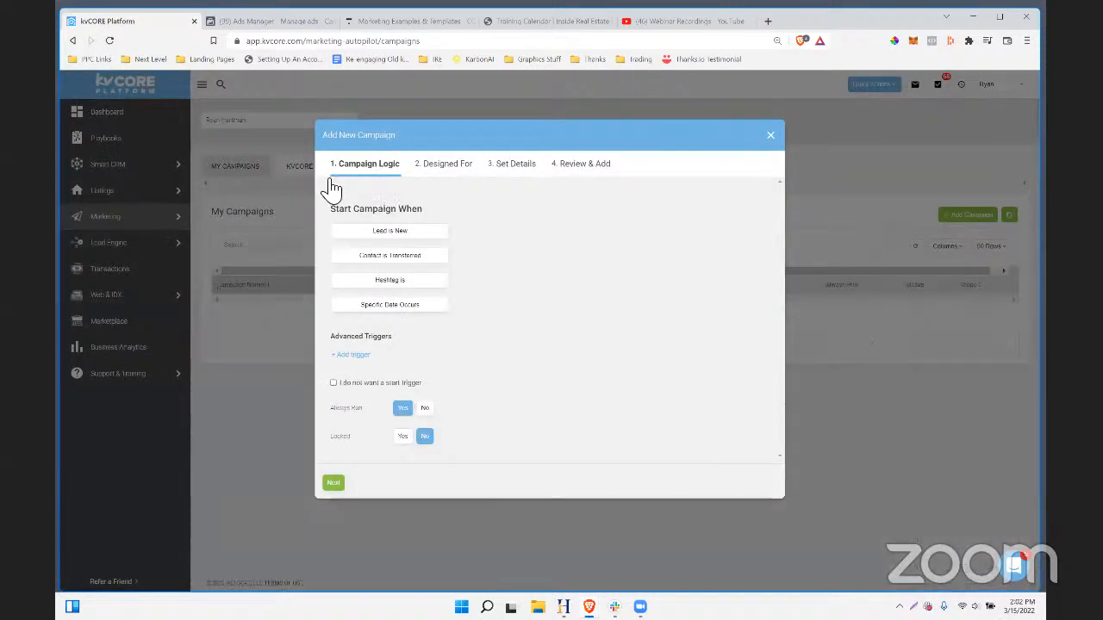
{"action": "left_click", "coordinate": [392, 283]}
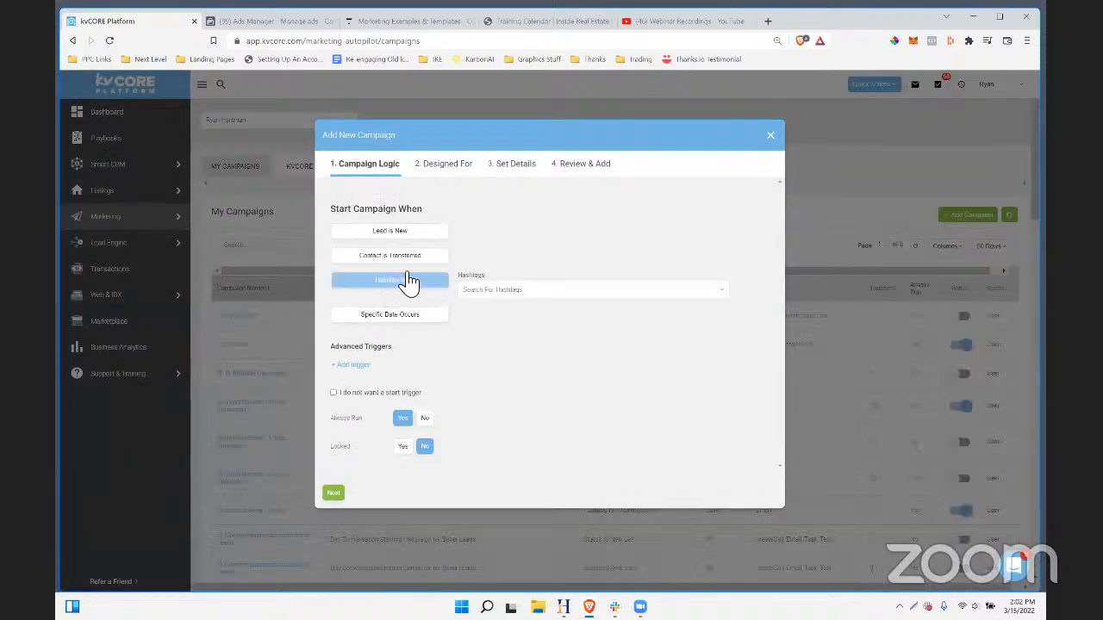
{"action": "left_click", "coordinate": [543, 302]}
{"action": "type", "text": "pinel"}
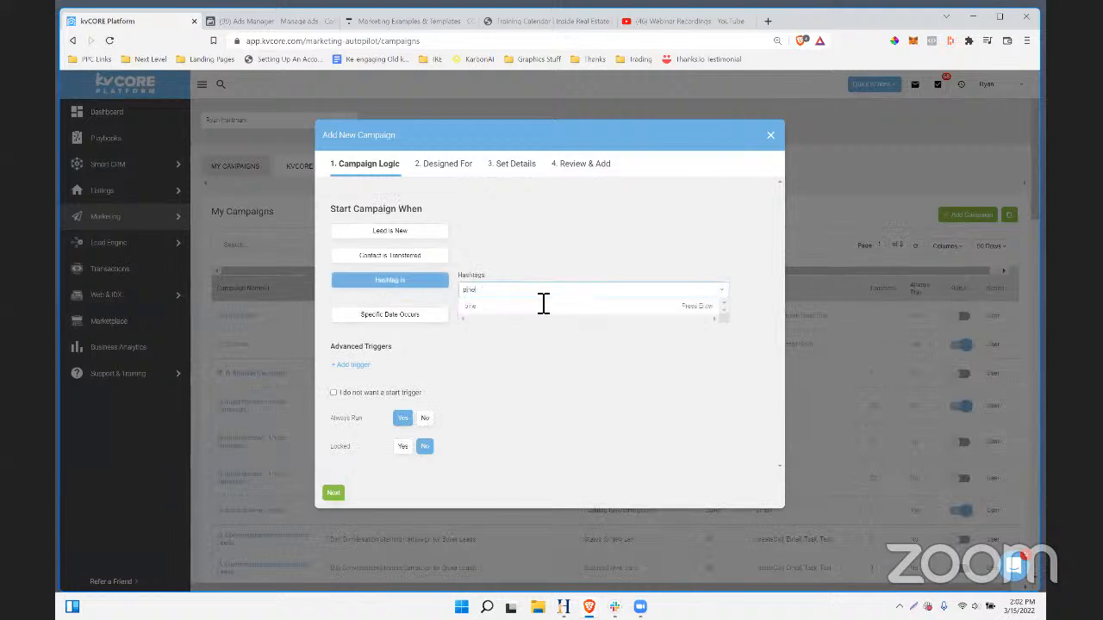
{"action": "type", "text": "laspetfriendly"}
{"action": "left_click", "coordinate": [680, 305]}
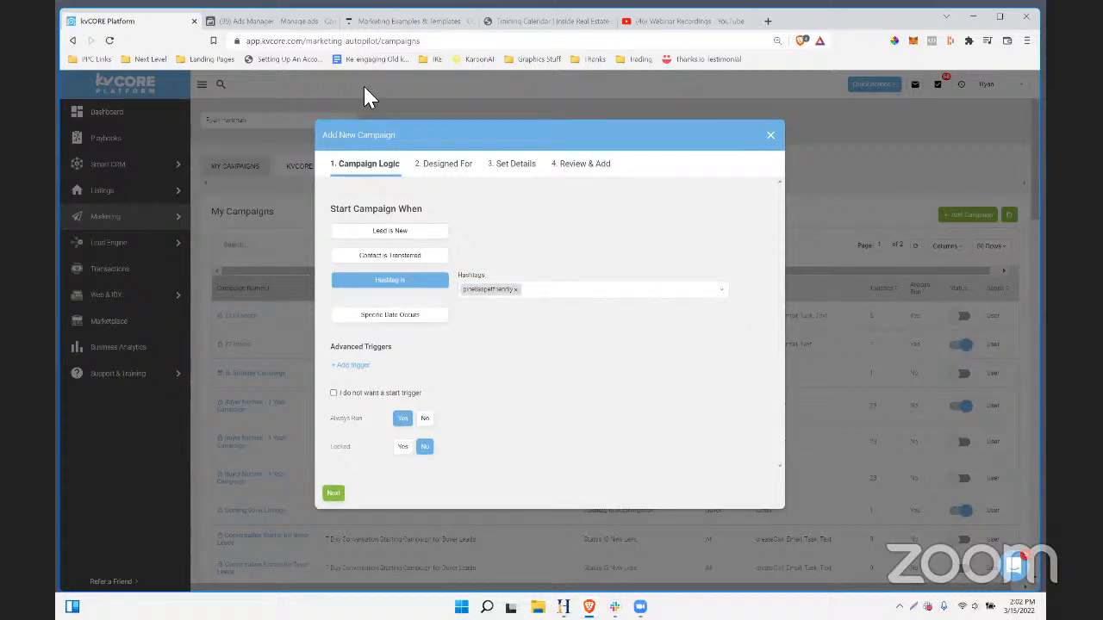
- Return to the Facebook pet-friendly ad and preview its lead form
{"action": "left_click", "coordinate": [265, 20]}
{"action": "scroll", "coordinate": [392, 360], "scroll_direction": "down", "scroll_amount": 15}
{"action": "scroll", "coordinate": [839, 340], "scroll_direction": "down", "scroll_amount": 3}
{"action": "scroll", "coordinate": [795, 366], "scroll_direction": "down", "scroll_amount": 5}
{"action": "left_click", "coordinate": [794, 366]}
- Check the lead form's First name and other contact fields, then go back to kvCORE
{"action": "left_click_drag", "start_coordinate": [705, 256], "coordinate": [755, 301]}
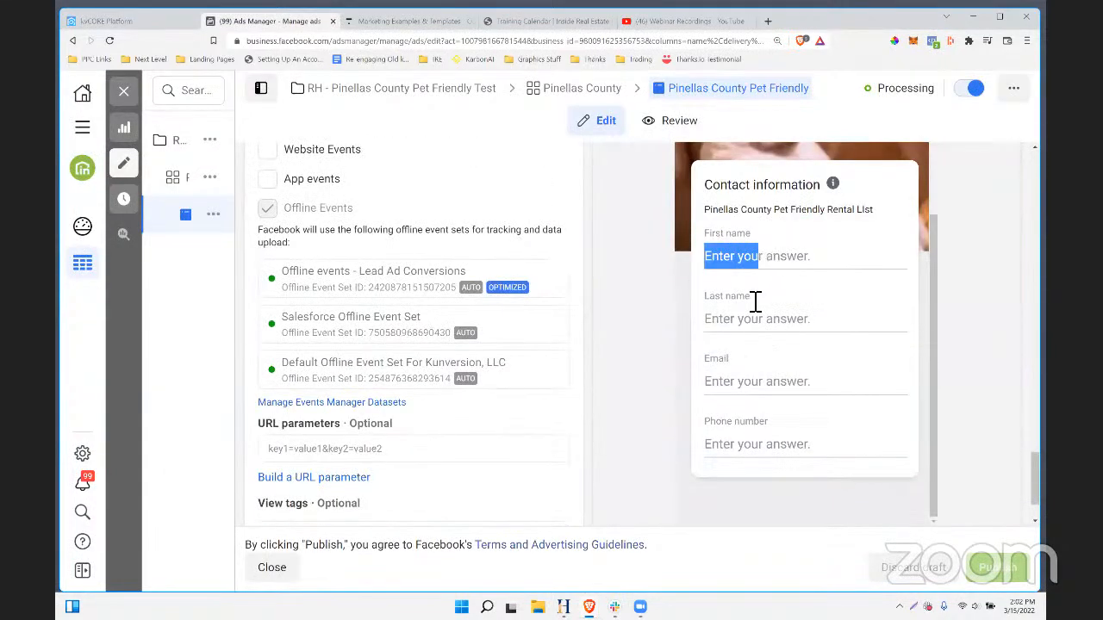
{"action": "left_click", "coordinate": [738, 441]}
{"action": "scroll", "coordinate": [555, 376], "scroll_direction": "down", "scroll_amount": 1}
{"action": "scroll", "coordinate": [555, 377], "scroll_direction": "up", "scroll_amount": 5}
{"action": "left_click", "coordinate": [151, 21]}
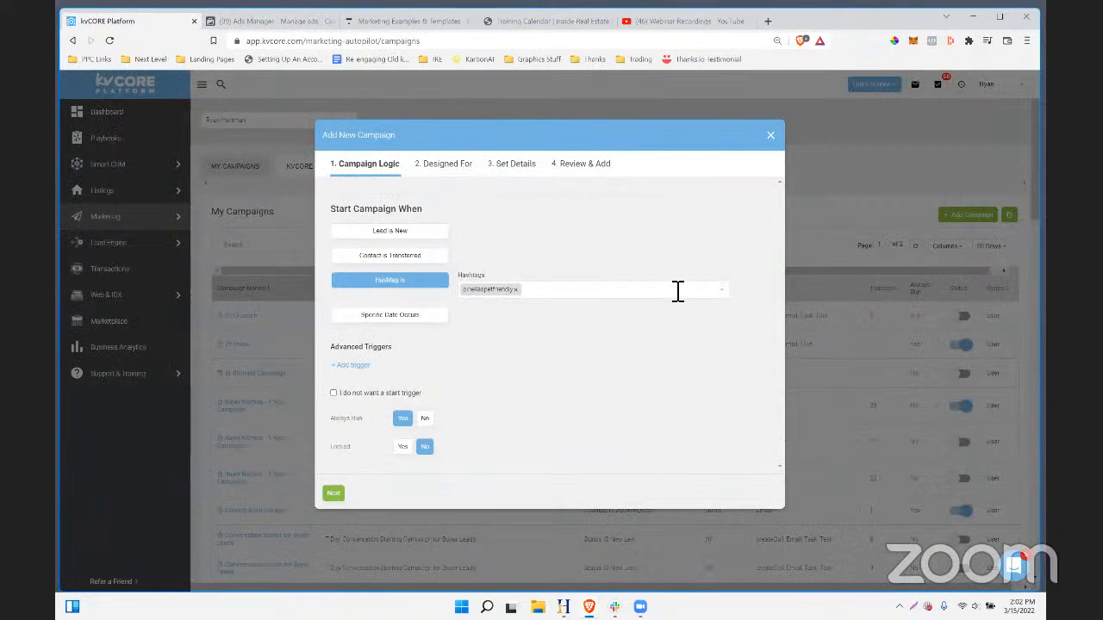
- Create the always-running BUYER campaign 'Pinellas Pet Friendly (Convo Starter)' and add it
{"action": "left_click", "coordinate": [424, 418]}
{"action": "left_click", "coordinate": [402, 418]}
{"action": "left_click", "coordinate": [333, 492]}
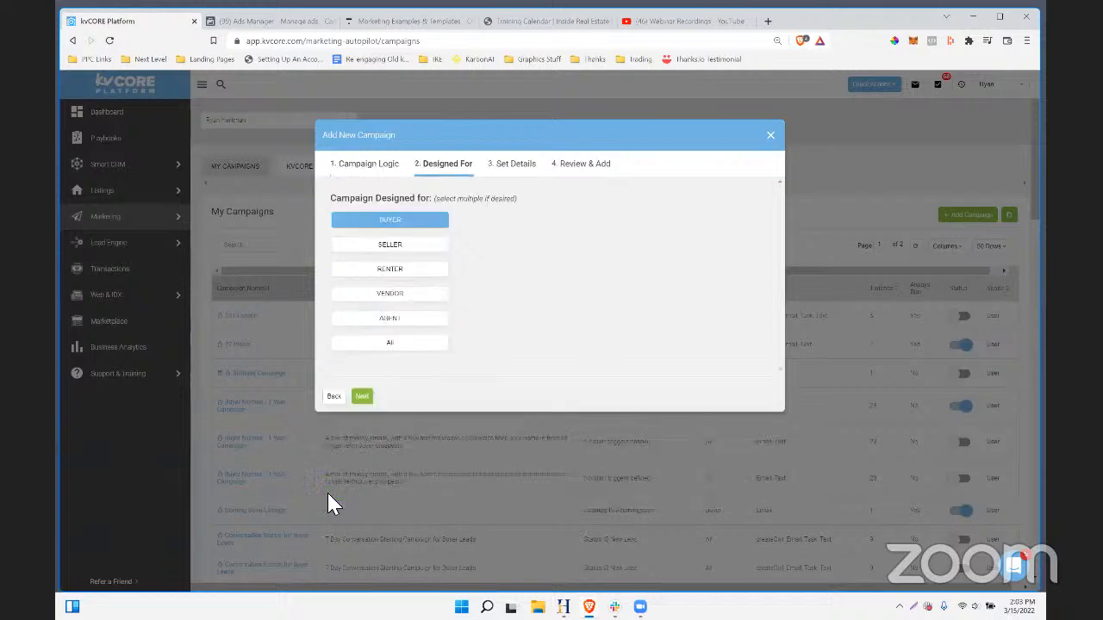
{"action": "left_click", "coordinate": [388, 343]}
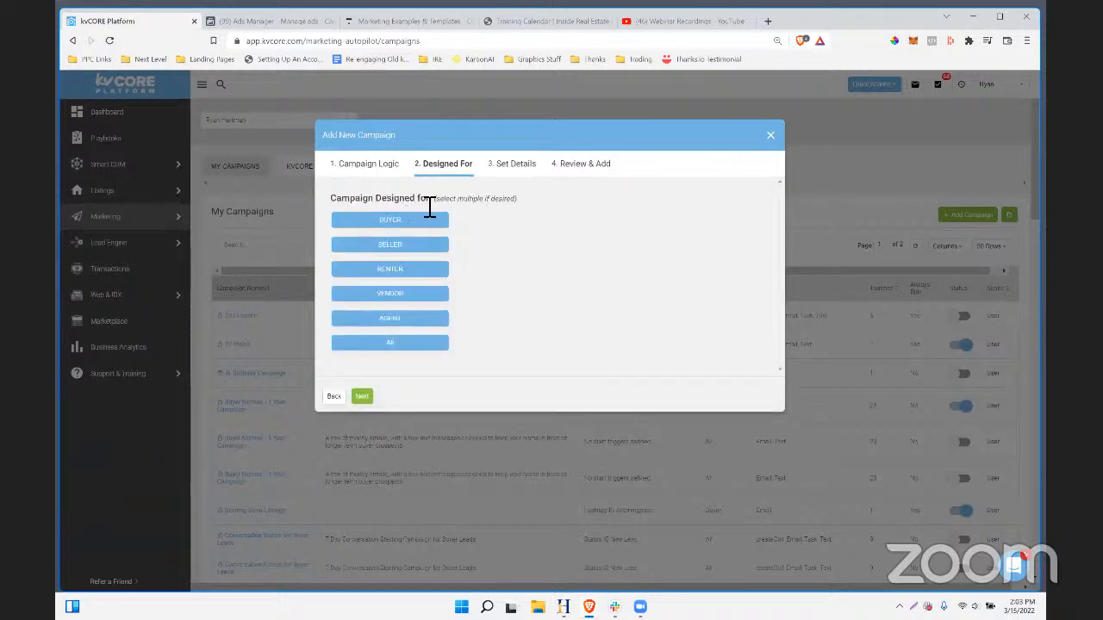
{"action": "left_click", "coordinate": [394, 342]}
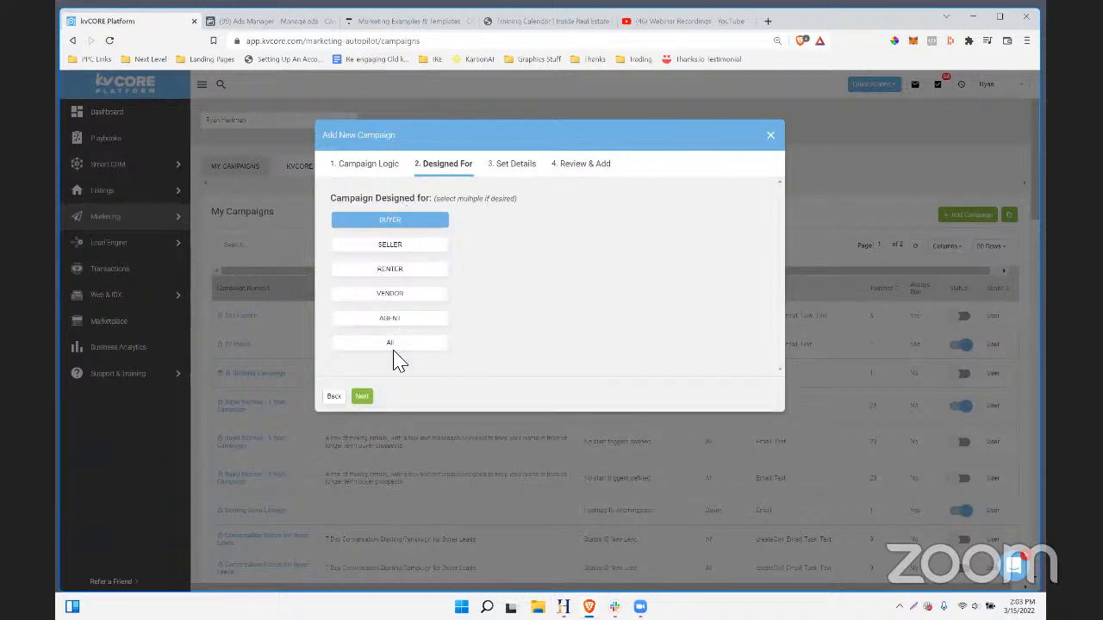
{"action": "left_click", "coordinate": [361, 397]}
{"action": "left_click", "coordinate": [369, 234]}
{"action": "type", "text": "Pinellas Pet Friendly (Conve Starter)"}
{"action": "key", "text": "Tab"}
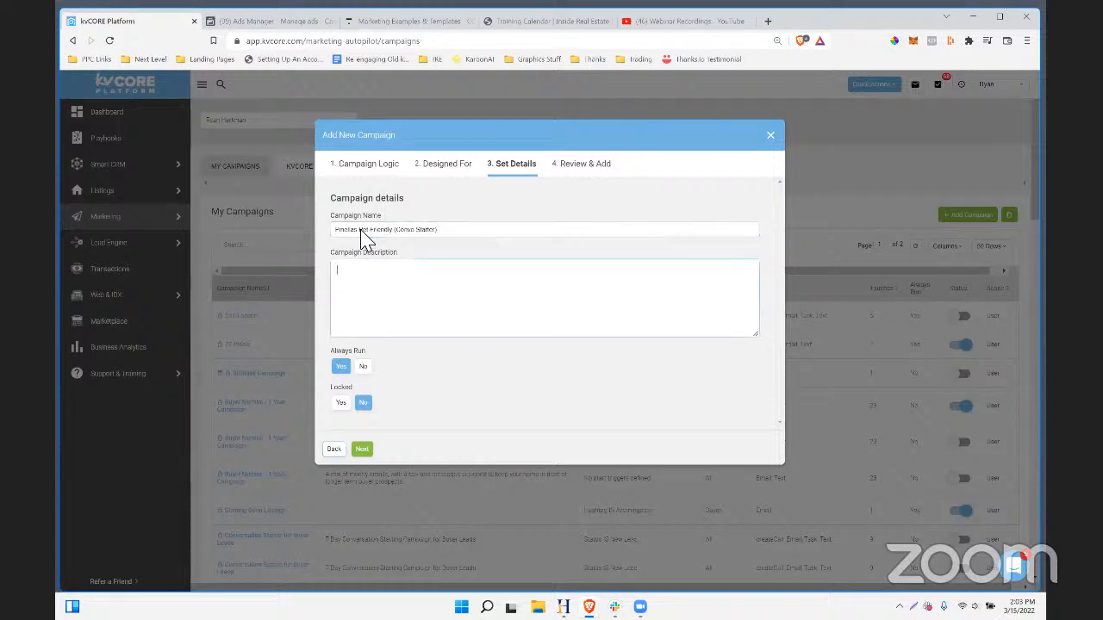
{"action": "left_click", "coordinate": [363, 450]}
{"action": "left_click", "coordinate": [364, 435]}
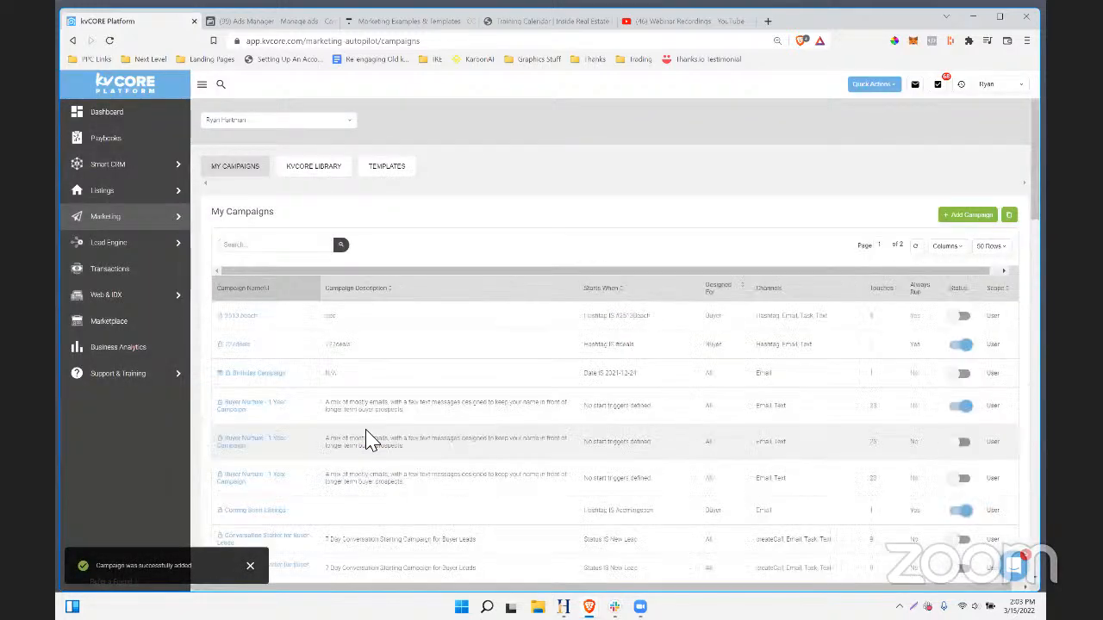
- Find the 'pinellas' campaign, switch its status on, and mark it Campaign Active
{"action": "left_click", "coordinate": [288, 248]}
{"action": "type", "text": "pinellas"}
{"action": "key", "text": "Return"}
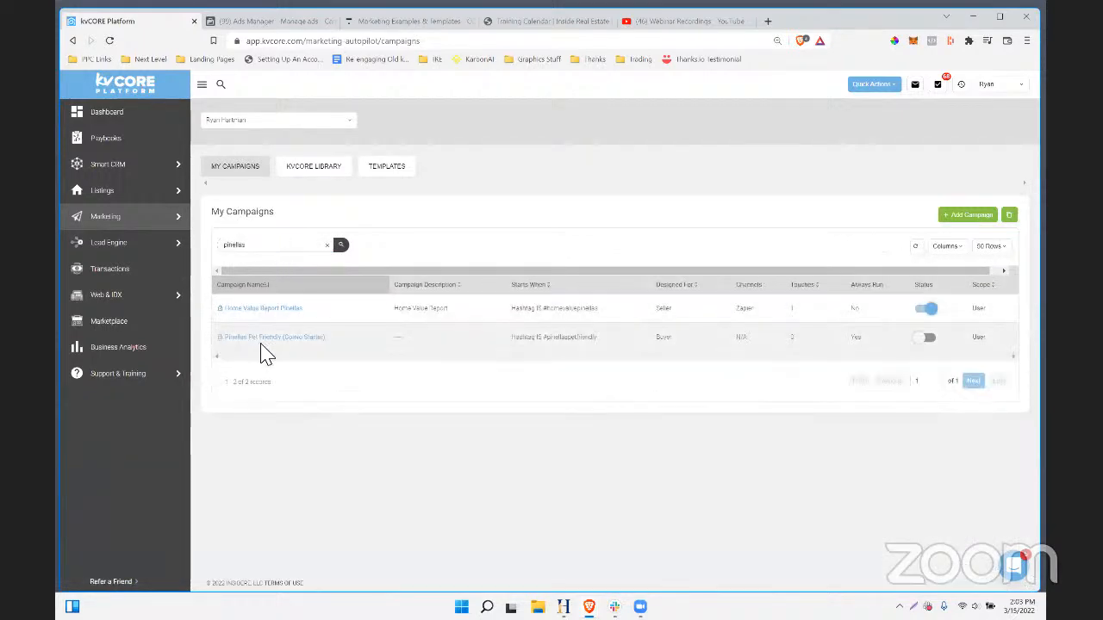
{"action": "left_click", "coordinate": [925, 339]}
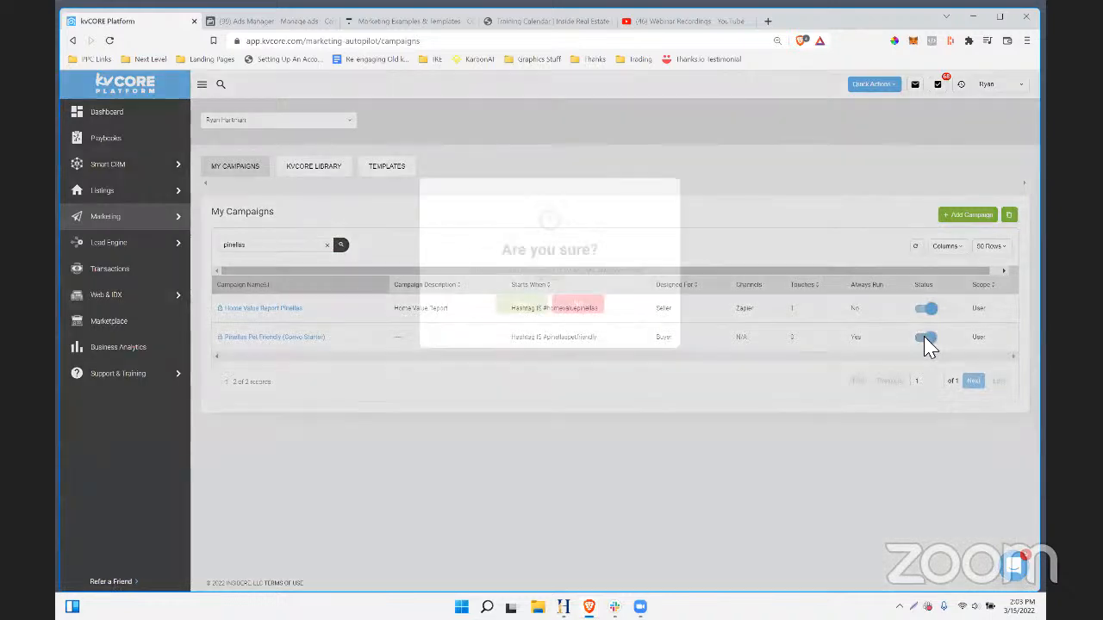
{"action": "left_click", "coordinate": [527, 308]}
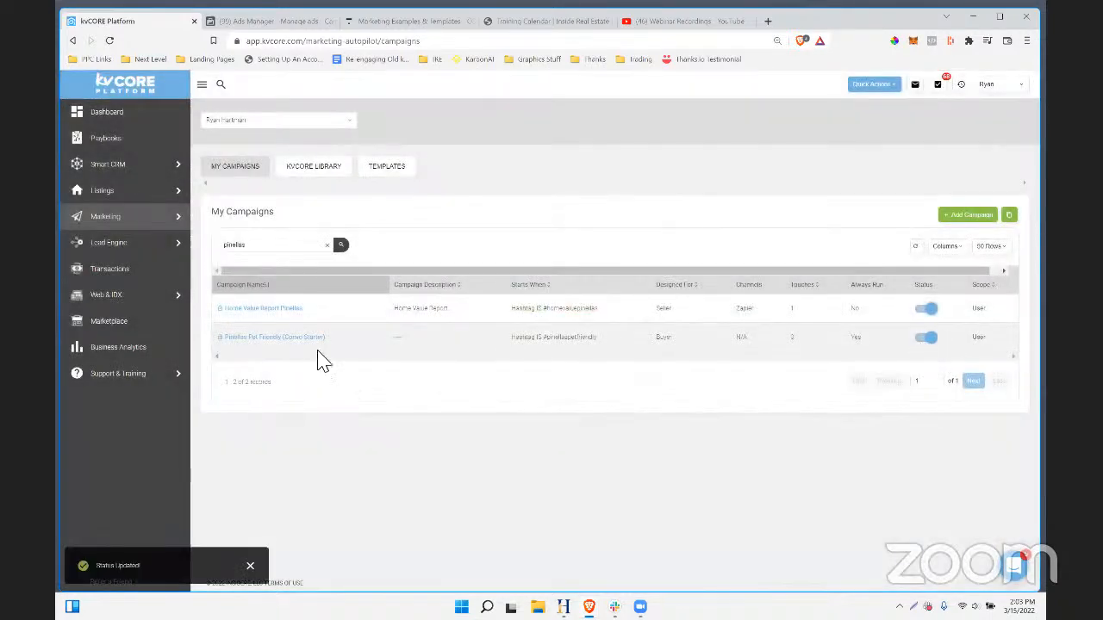
{"action": "left_click", "coordinate": [267, 339]}
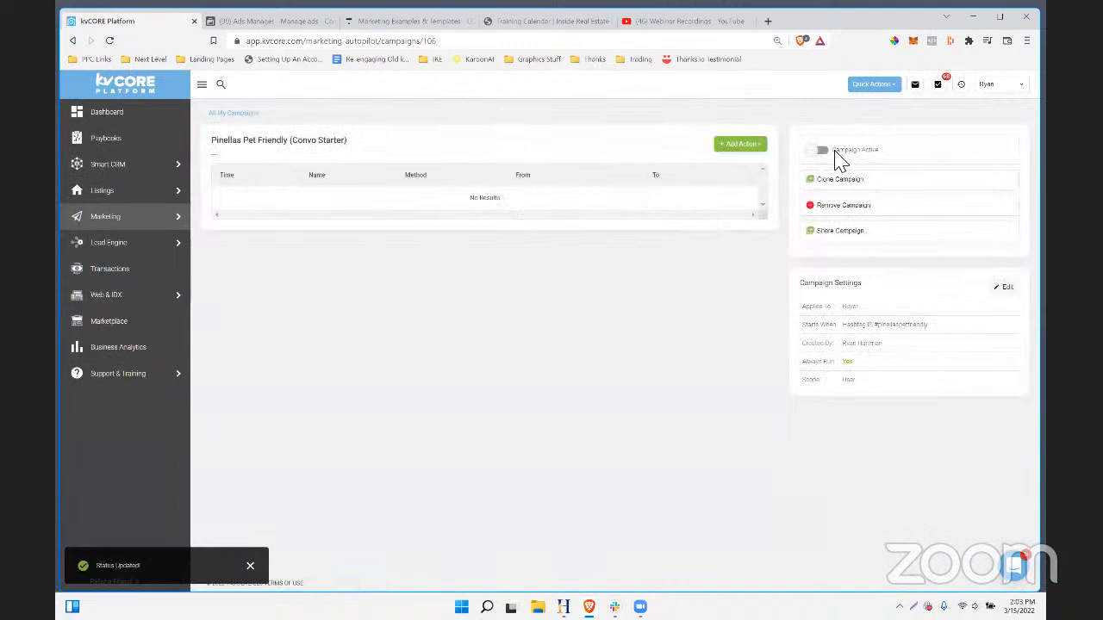
{"action": "left_click", "coordinate": [822, 150]}
- Copy the campaign page's address and load it in the Marketing Examples tab
{"action": "left_click", "coordinate": [301, 43]}
{"action": "right_click", "coordinate": [301, 44]}
{"action": "left_click", "coordinate": [351, 109]}
{"action": "left_click", "coordinate": [267, 22]}
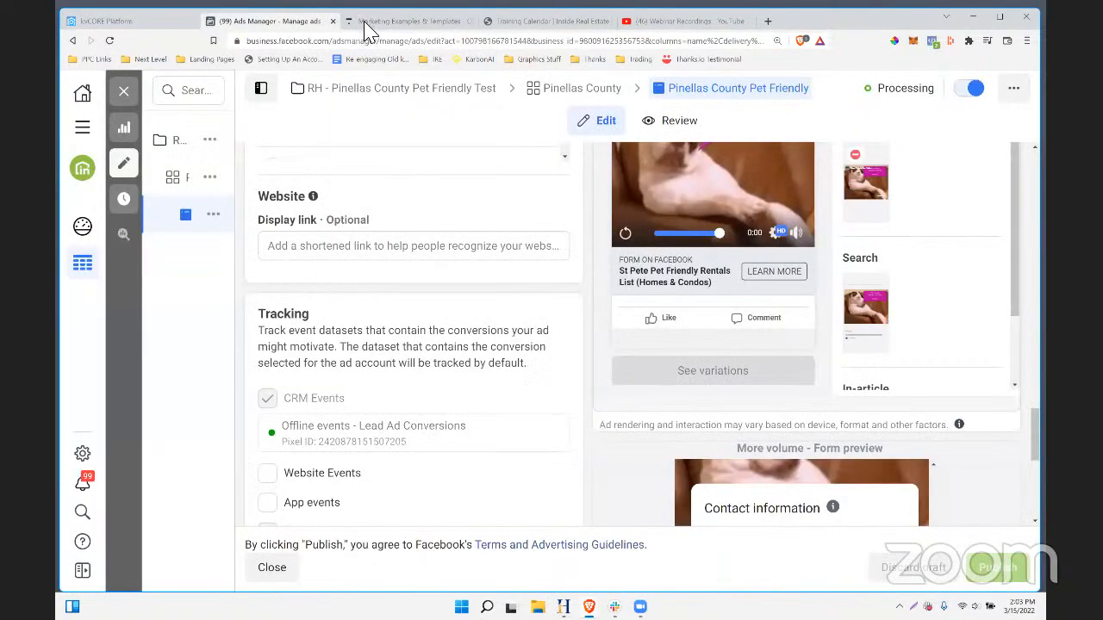
{"action": "left_click", "coordinate": [367, 23]}
{"action": "left_click", "coordinate": [379, 41]}
{"action": "type", "text": "https://app.kvcore.com/marketing-autopilot/campaigns/106"}
{"action": "key", "text": "Return"}
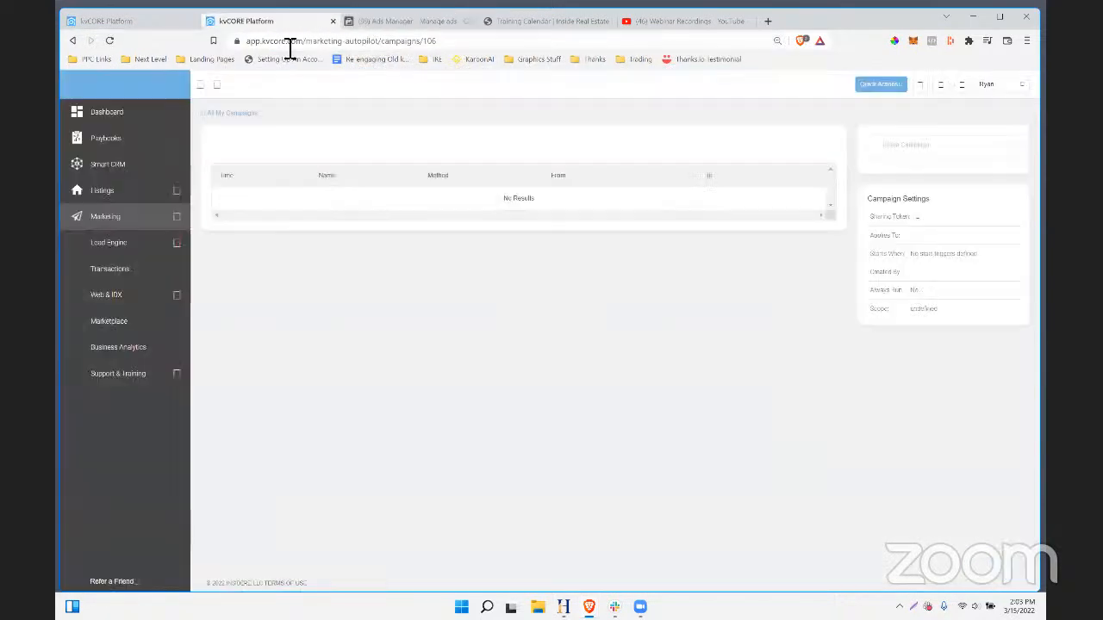
- Go to Marketing > Smart Campaigns > Templates and start a new Text Template
{"action": "left_click", "coordinate": [111, 229]}
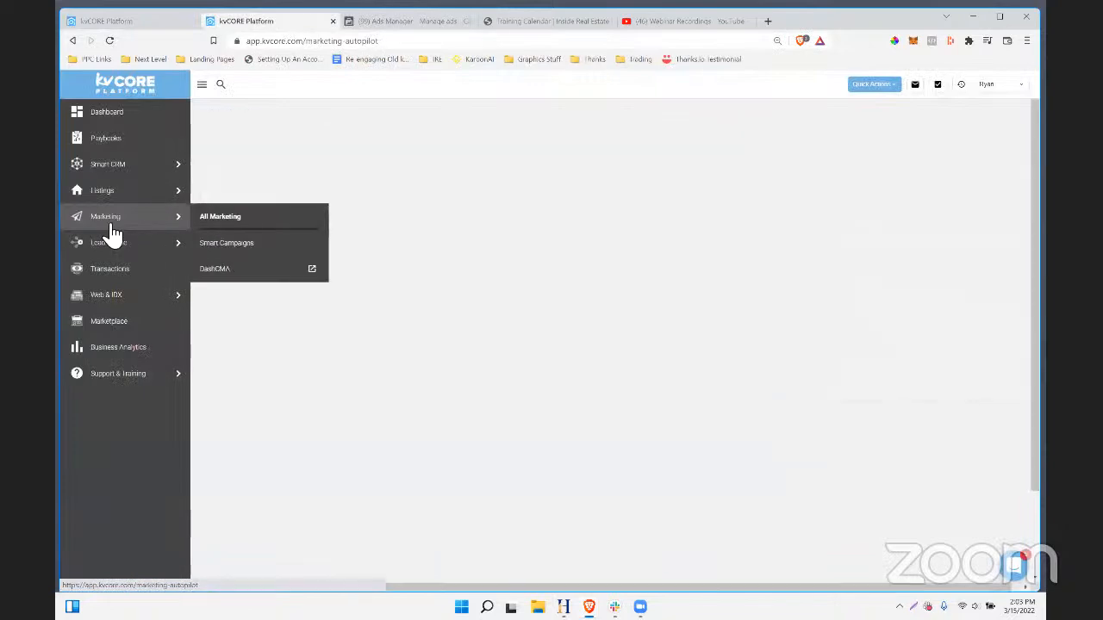
{"action": "left_click", "coordinate": [768, 431]}
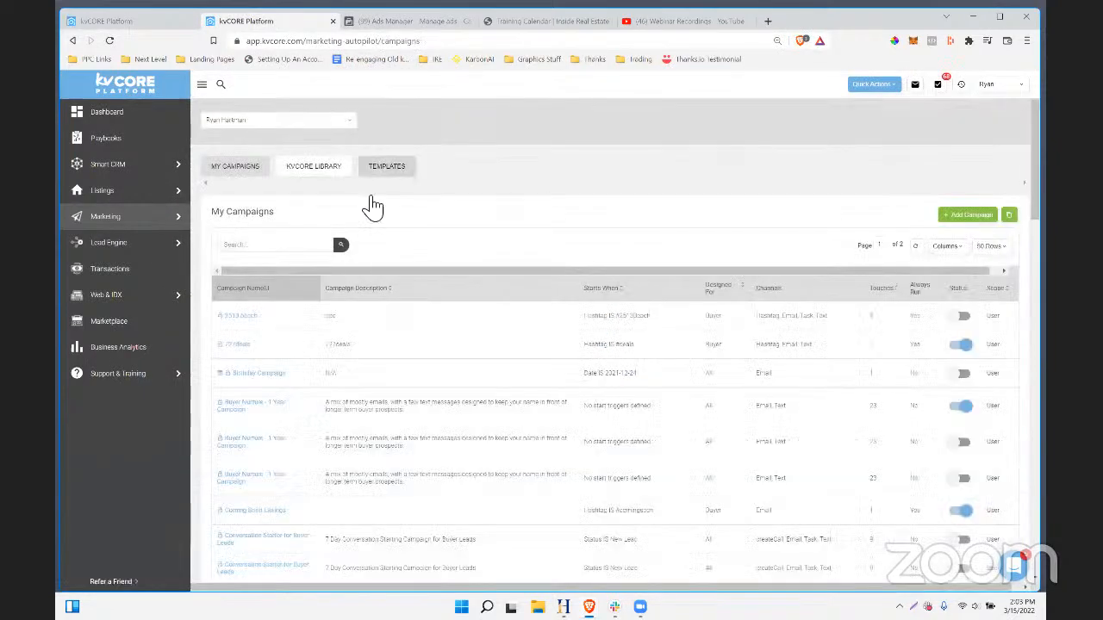
{"action": "left_click_drag", "start_coordinate": [436, 164], "coordinate": [401, 172]}
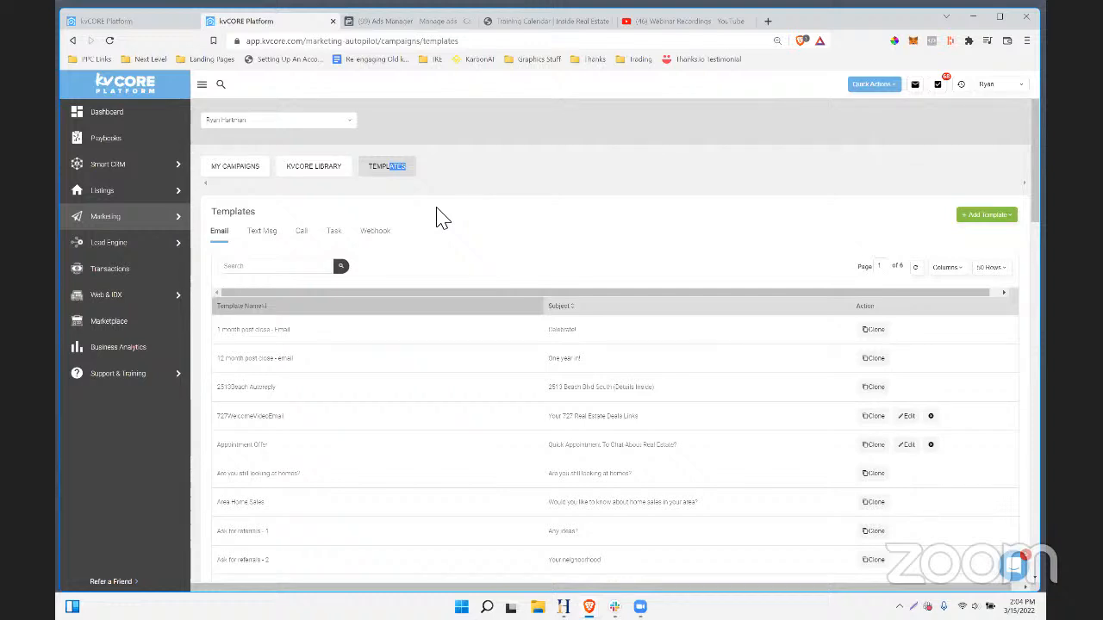
{"action": "scroll", "coordinate": [554, 451], "scroll_direction": "down", "scroll_amount": 2}
{"action": "scroll", "coordinate": [553, 453], "scroll_direction": "up", "scroll_amount": 2}
{"action": "left_click", "coordinate": [981, 218]}
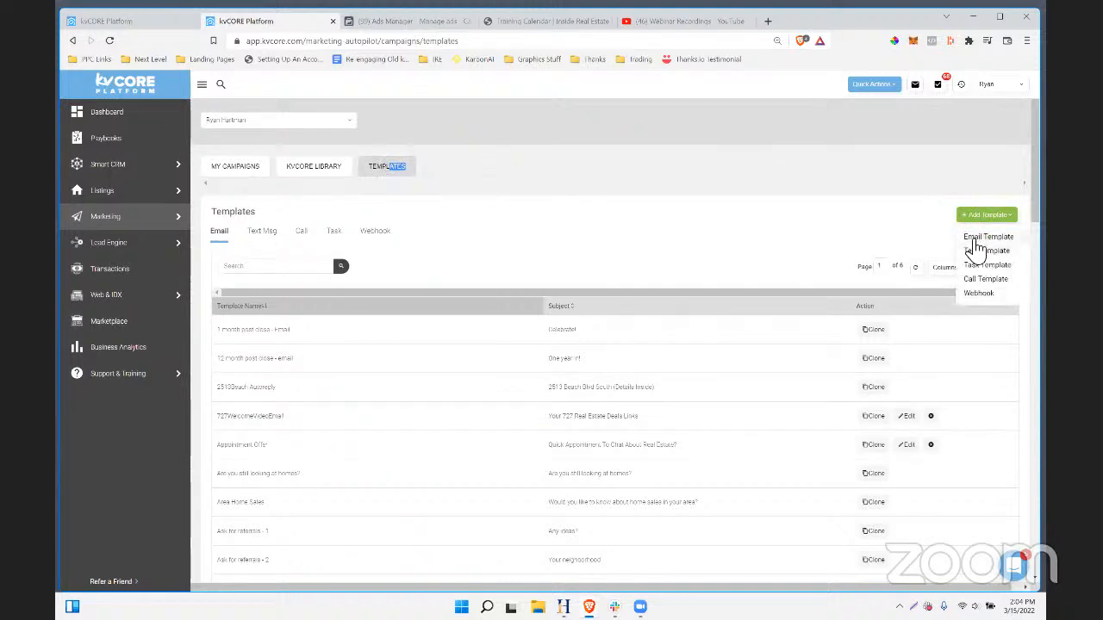
{"action": "left_click", "coordinate": [974, 252]}
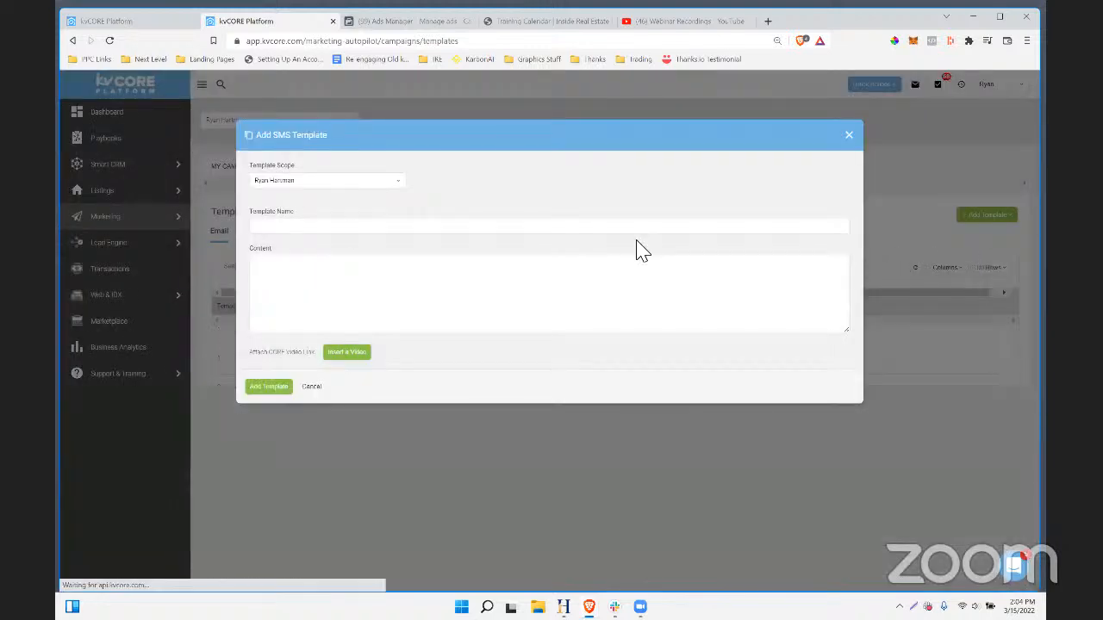
- Name the SMS template 'Pet Friendly Initial Text' and start its content with 'Hi' plus lead_first_name
{"action": "left_click", "coordinate": [295, 227]}
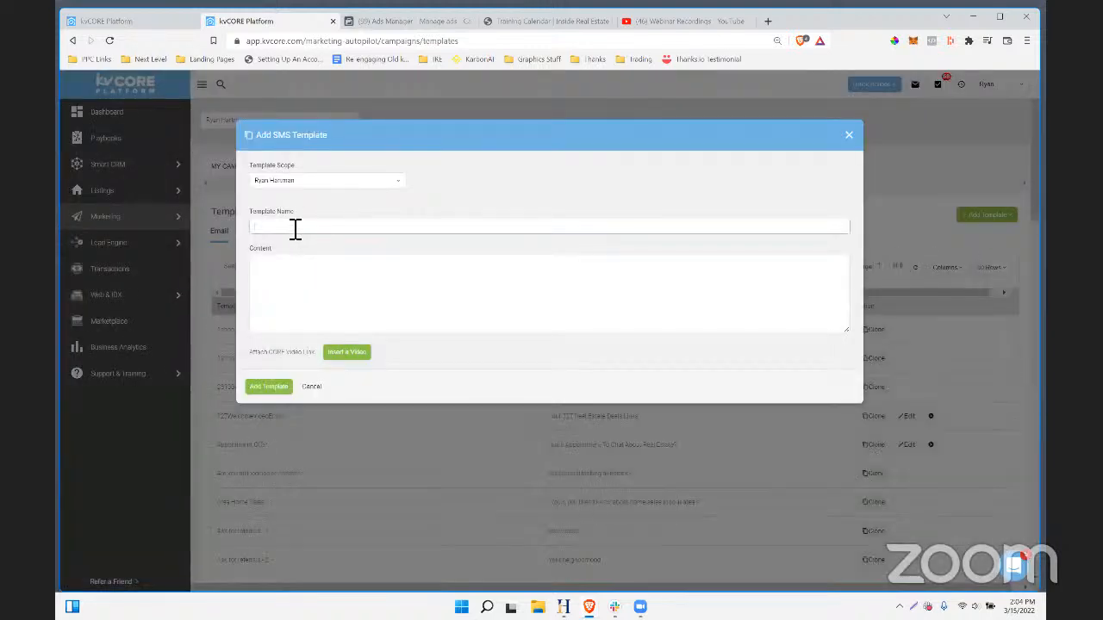
{"action": "type", "text": "Pet Frien"}
{"action": "type", "text": "dly Intro Tex"}
{"action": "left_click", "coordinate": [333, 284]}
{"action": "type", "text": "Hi"}
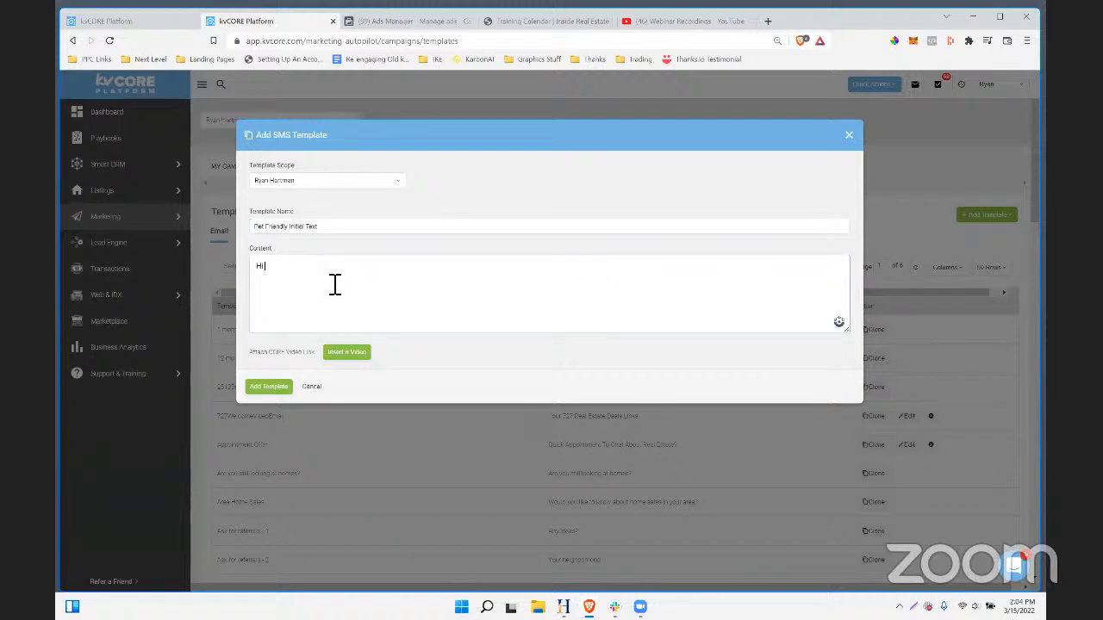
{"action": "type", "text": " {"}
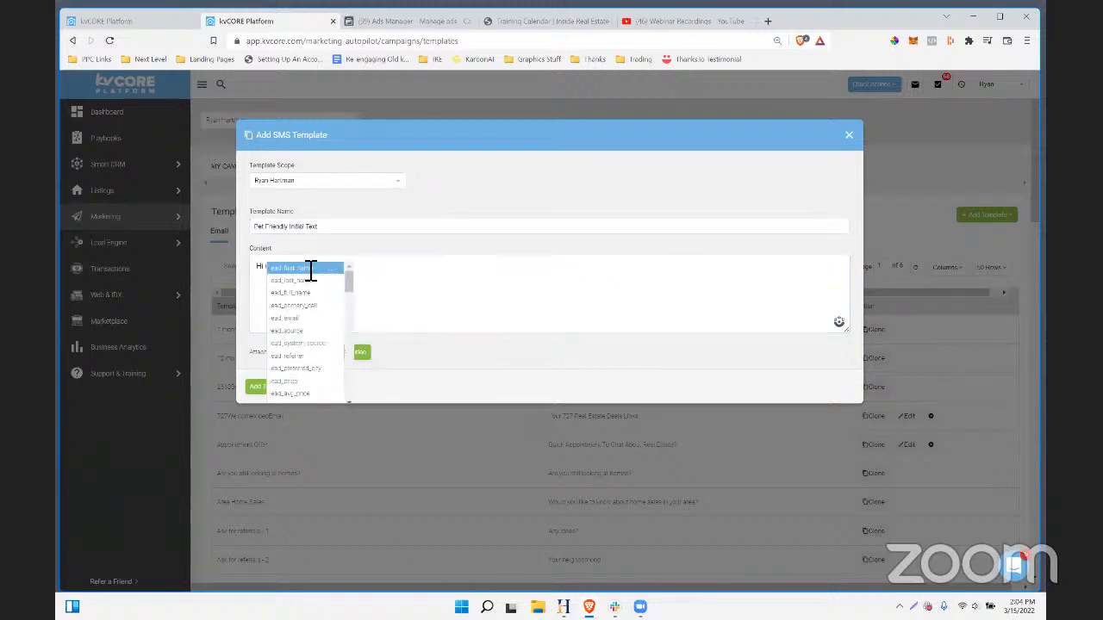
{"action": "left_click", "coordinate": [310, 268]}
{"action": "left_click_drag", "start_coordinate": [263, 279], "coordinate": [276, 273]}
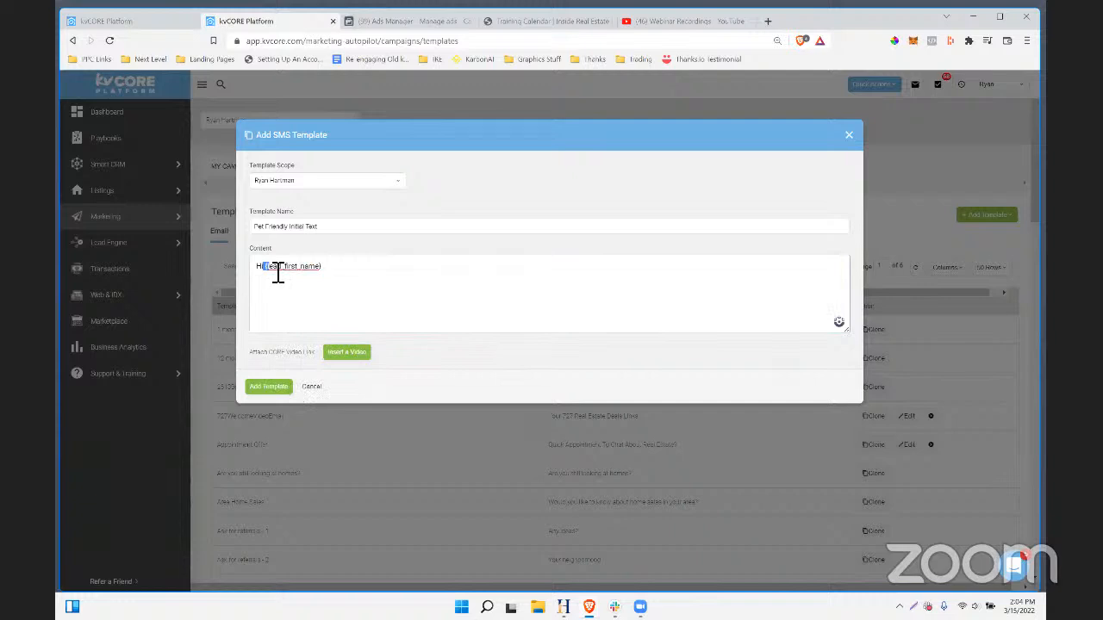
{"action": "left_click", "coordinate": [277, 271]}
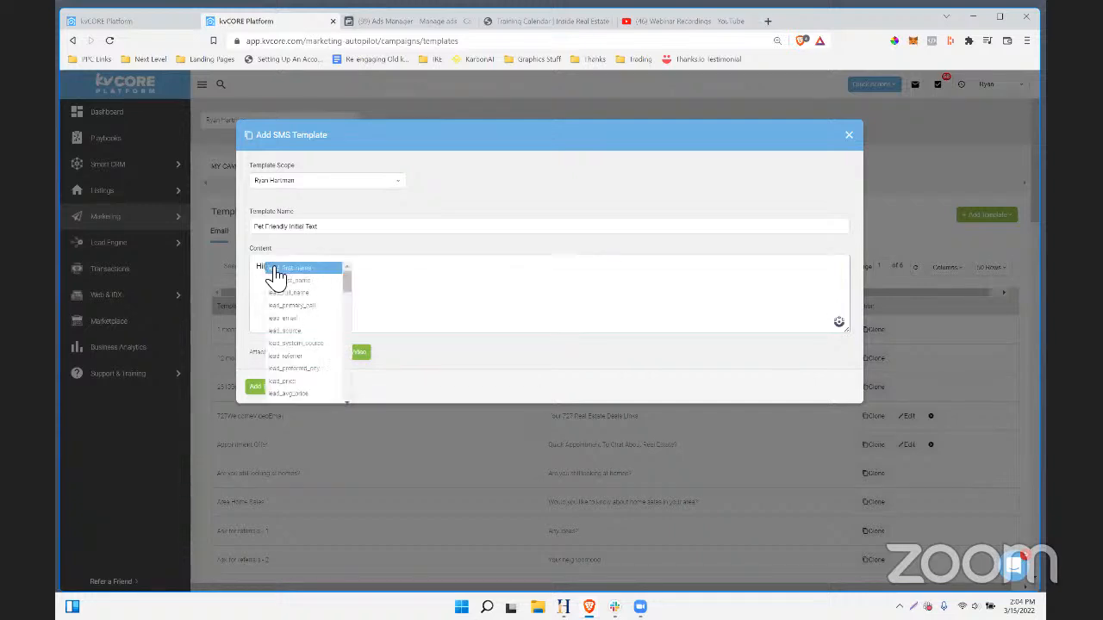
{"action": "left_click", "coordinate": [276, 271]}
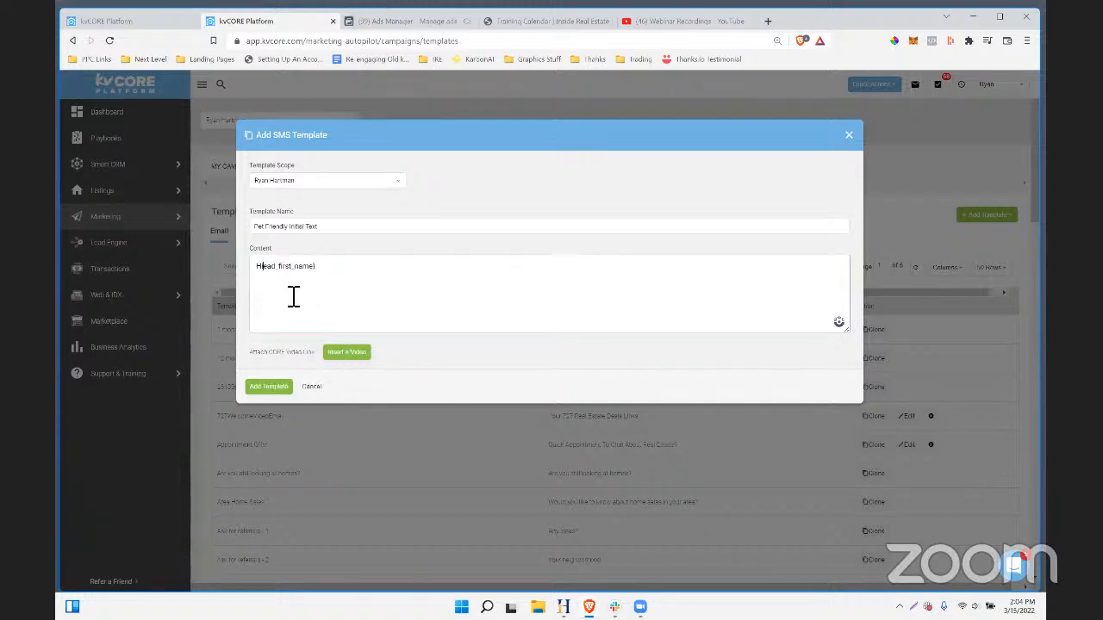
{"action": "left_click", "coordinate": [291, 297]}
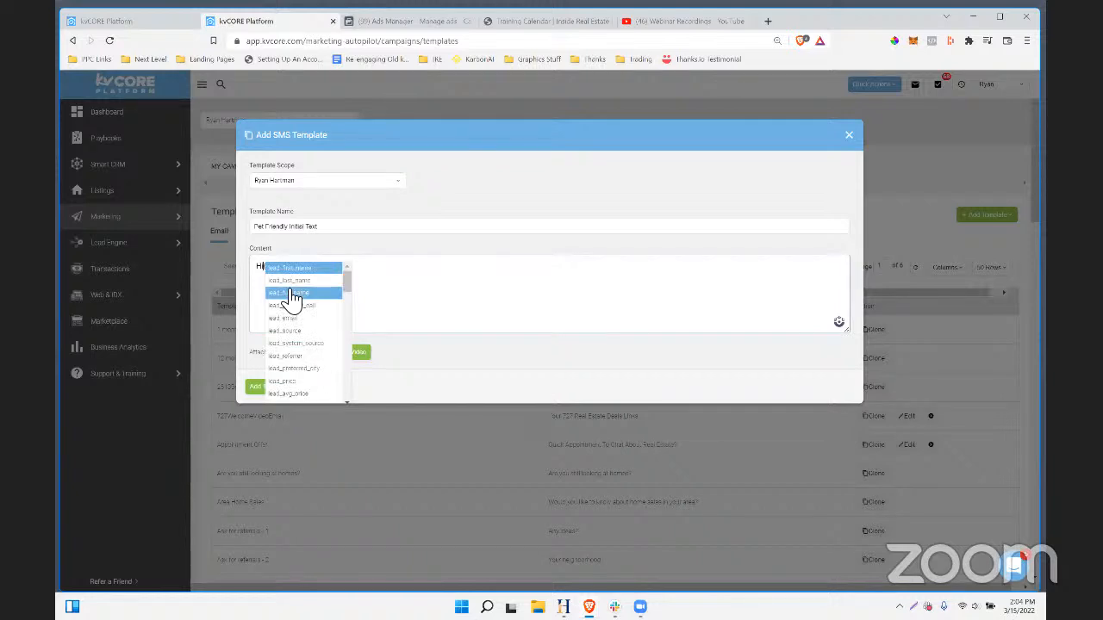
{"action": "left_click", "coordinate": [287, 269]}
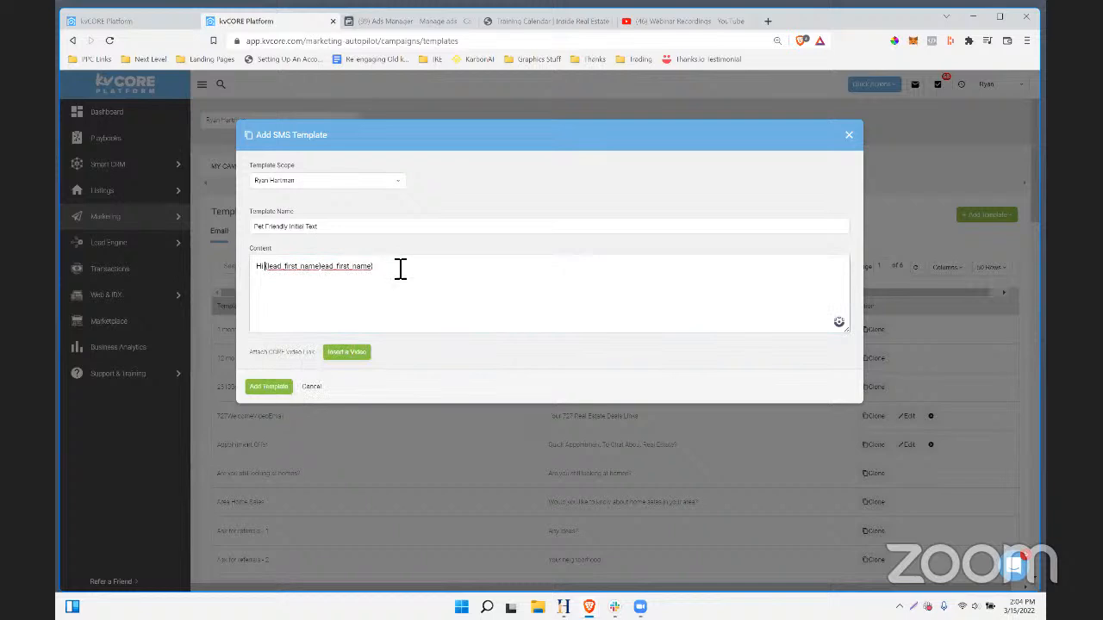
- Remove the duplicated merge field and thank the lead for requesting the Pet friendly rental list
{"action": "left_click_drag", "start_coordinate": [394, 276], "coordinate": [330, 278]}
{"action": "key", "text": "BackSpace"}
{"action": "type", "text": ", thanks for requesting the s"}
{"action": "type", "text": "et friendly rental"}
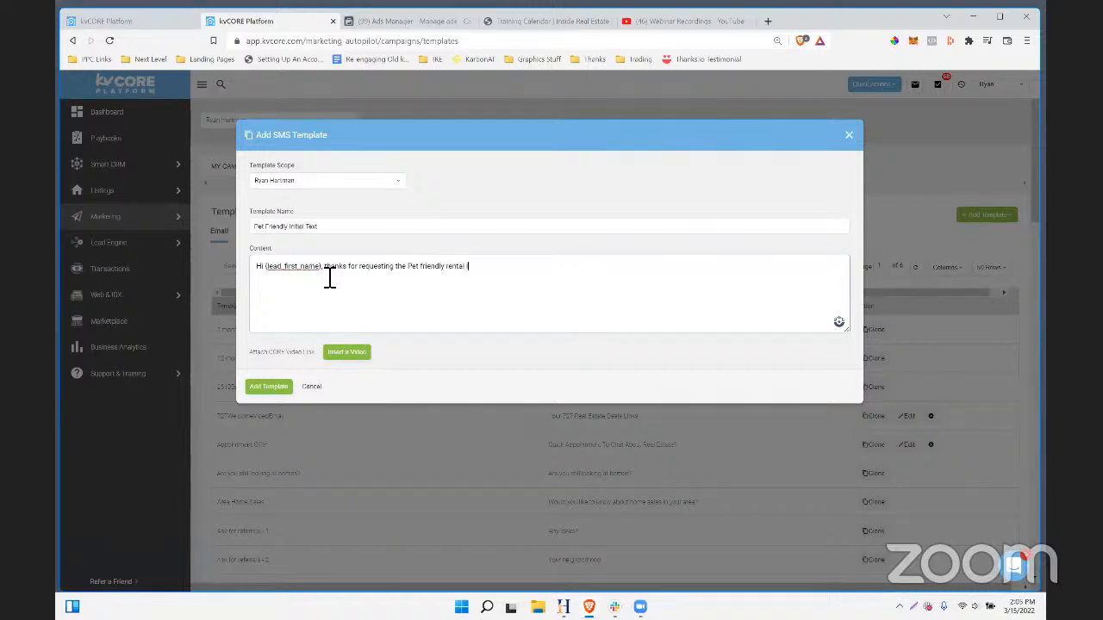
{"action": "type", "text": " list... did you end up getting it ok?"}
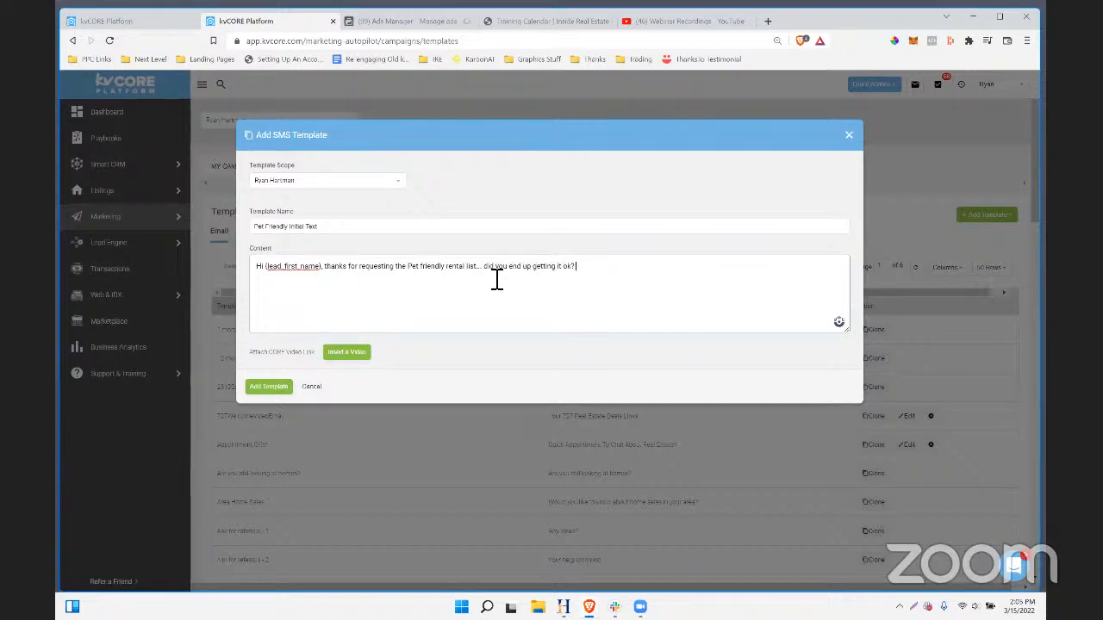
{"action": "left_click_drag", "start_coordinate": [492, 273], "coordinate": [591, 280]}
{"action": "key", "text": "BackSpace"}
{"action": "type", "text": "I've e"}
{"action": "type", "text": "mailed you"}
- Reword the follow-up to mention an emailed auto-updating link they can revisit any time
{"action": "left_click_drag", "start_coordinate": [482, 267], "coordinate": [586, 268]}
{"action": "key", "text": "BackSpace"}
{"action": "type", "text": "Did you end up seeing"}
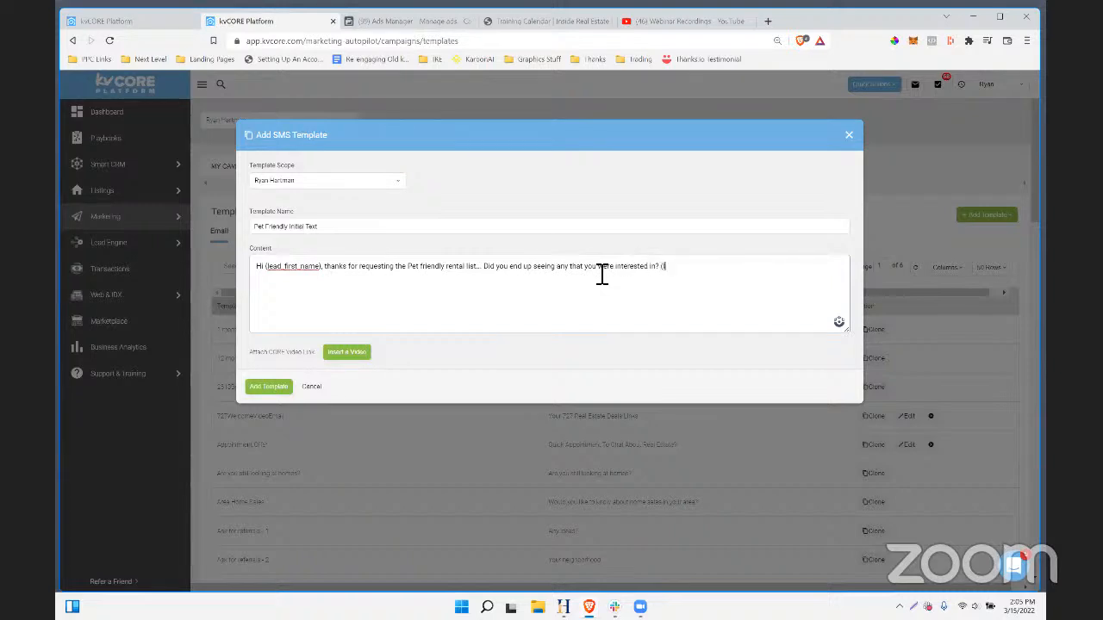
{"action": "type", "text": "the link, so you can revisit the c"}
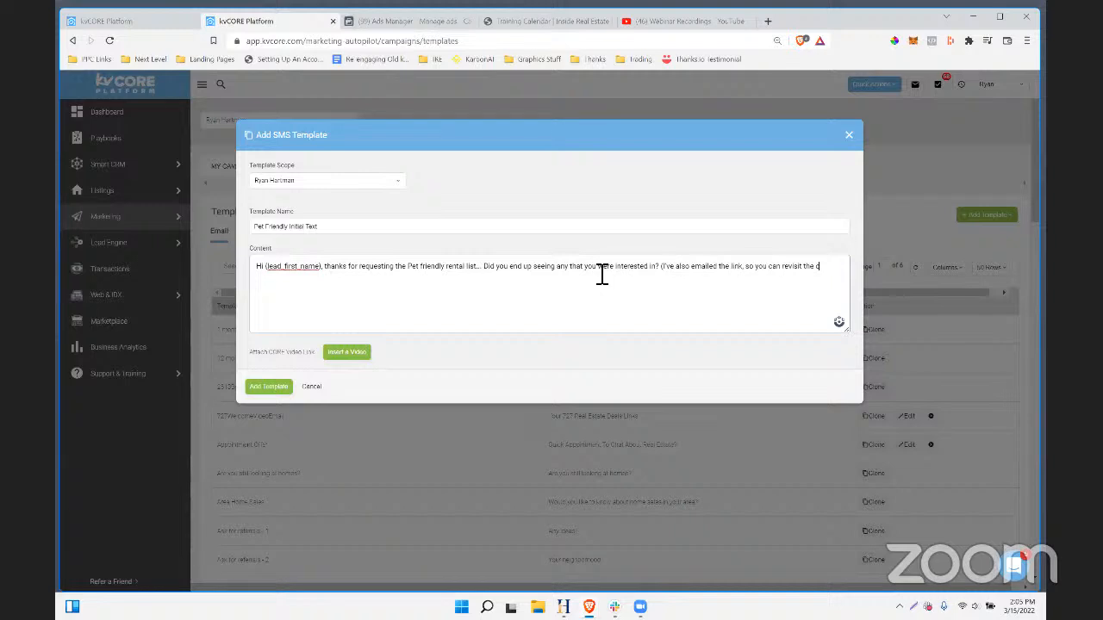
{"action": "key", "text": "BackSpace"}
{"action": "key", "text": "BackSpace"}
{"action": "key", "text": "BackSpace"}
{"action": "key", "text": "BackSpace"}
{"action": "key", "text": "BackSpace"}
{"action": "key", "text": "BackSpace"}
{"action": "key", "text": "BackSpace"}
{"action": "key", "text": "BackSpace"}
{"action": "key", "text": "BackSpace"}
{"action": "key", "text": "BackSpace"}
{"action": "key", "text": "BackSpace"}
{"action": "key", "text": "BackSpace"}
{"action": "key", "text": "BackSpace"}
{"action": "key", "text": "BackSpace"}
{"action": "key", "text": "BackSpace"}
{"action": "key", "text": "BackSpace"}
{"action": "key", "text": "BackSpace"}
{"action": "key", "text": "BackSpace"}
{"action": "key", "text": "BackSpace"}
{"action": "key", "text": "BackSpace"}
{"action": "type", "text": "ed an auto-updating link, so you can always see"}
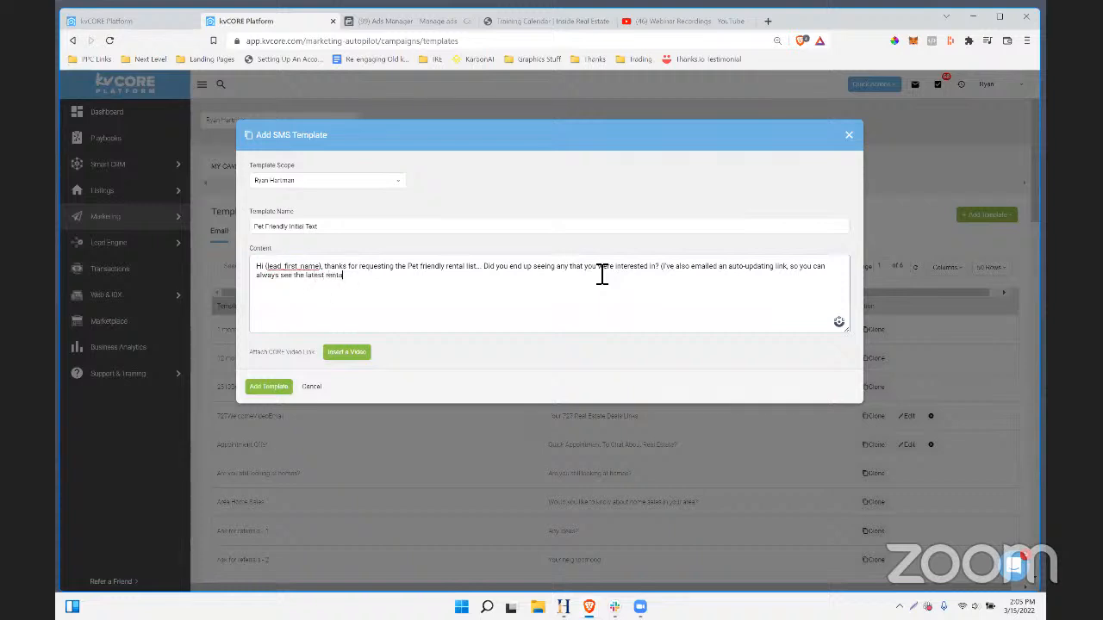
{"action": "type", "text": "any time..."}
{"action": "left_click_drag", "start_coordinate": [343, 267], "coordinate": [539, 274]}
- Select and review phrases of the SMS message wording
{"action": "left_click", "coordinate": [526, 273]}
{"action": "left_click", "coordinate": [539, 274]}
{"action": "left_click_drag", "start_coordinate": [661, 274], "coordinate": [556, 277]}
{"action": "left_click", "coordinate": [556, 277]}
{"action": "double_click", "coordinate": [522, 274]}
{"action": "left_click", "coordinate": [522, 274]}
{"action": "double_click", "coordinate": [522, 273]}
{"action": "left_click", "coordinate": [691, 285]}
{"action": "left_click_drag", "start_coordinate": [665, 267], "coordinate": [430, 280]}
{"action": "left_click", "coordinate": [448, 288]}
{"action": "left_click_drag", "start_coordinate": [400, 276], "coordinate": [657, 275]}
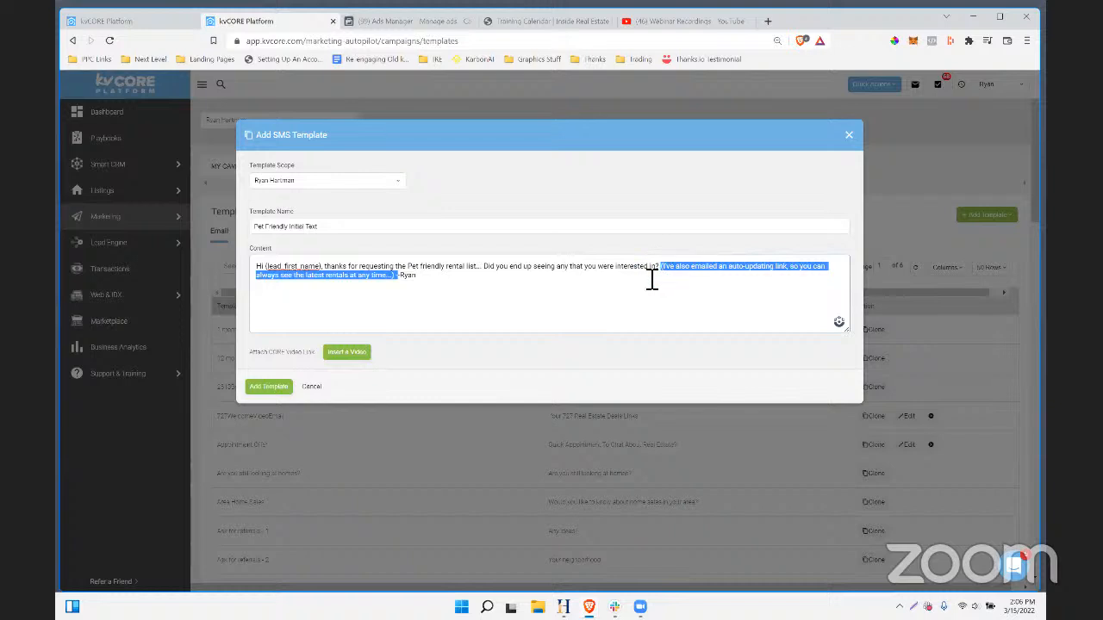
{"action": "left_click", "coordinate": [589, 280]}
{"action": "left_click_drag", "start_coordinate": [490, 276], "coordinate": [664, 278]}
{"action": "left_click", "coordinate": [669, 298]}
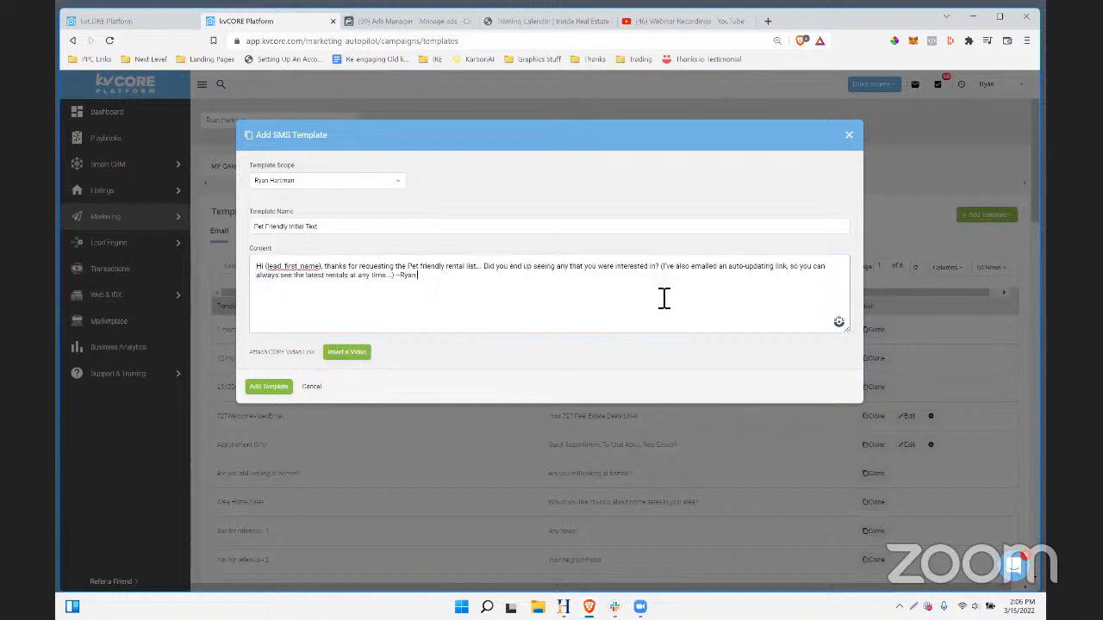
- Rename the template to 'Pet Friendly - Initial Text' and save it
{"action": "left_click", "coordinate": [274, 387]}
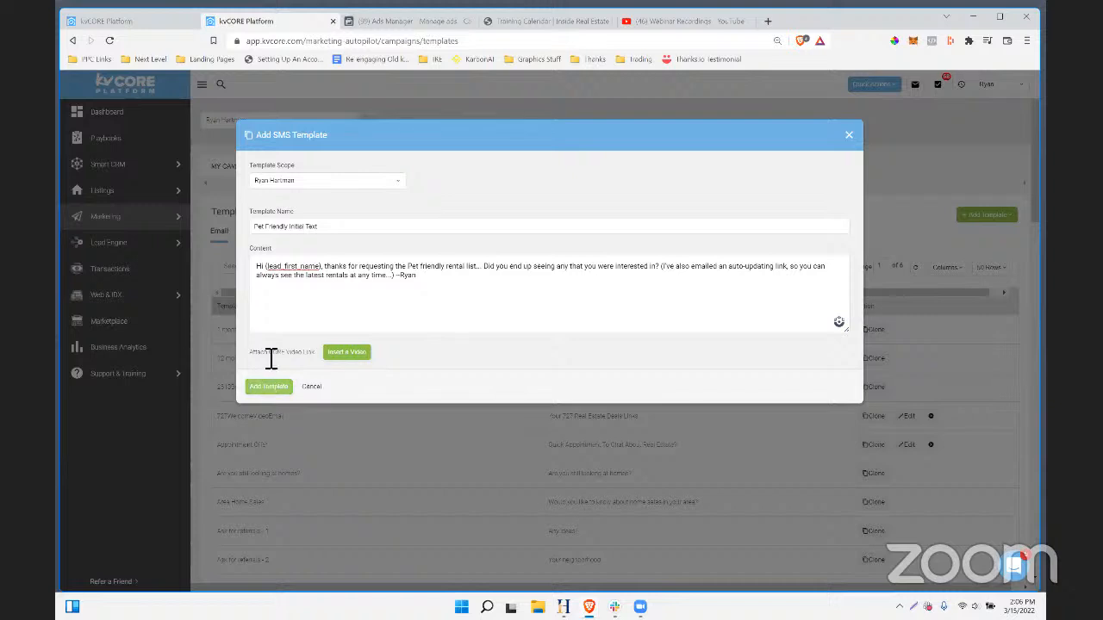
{"action": "left_click", "coordinate": [289, 229]}
{"action": "type", "text": "-"}
{"action": "left_click", "coordinate": [268, 393]}
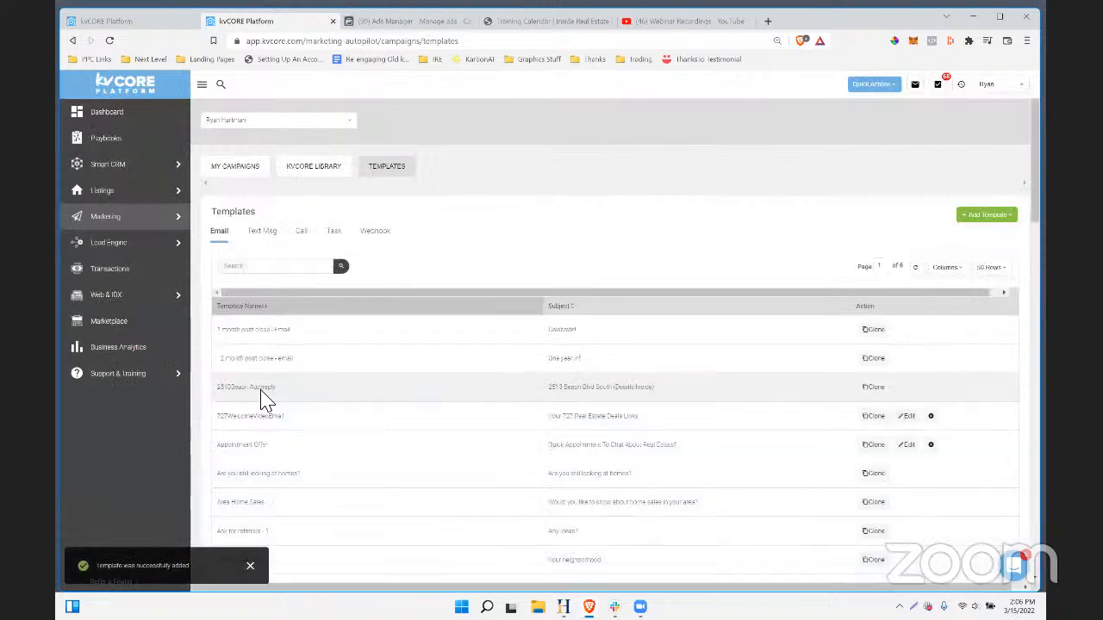
- Start an email template named 'Pet Friendly - Initial Email' and begin a pet-friendly rental subject
{"action": "left_click", "coordinate": [995, 219]}
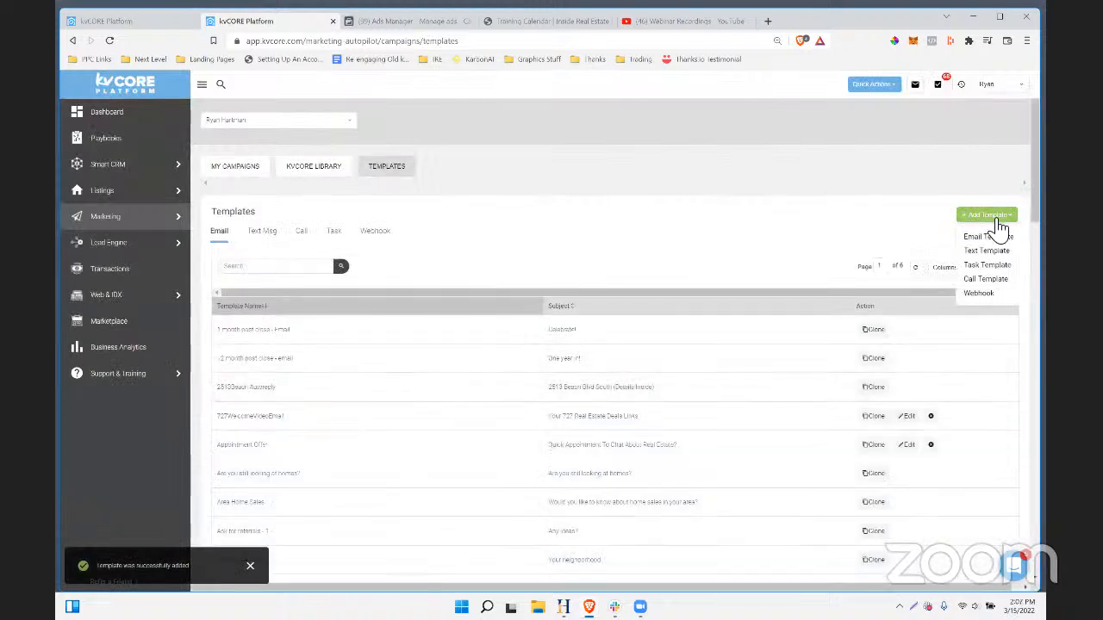
{"action": "left_click", "coordinate": [982, 237]}
{"action": "left_click", "coordinate": [280, 226]}
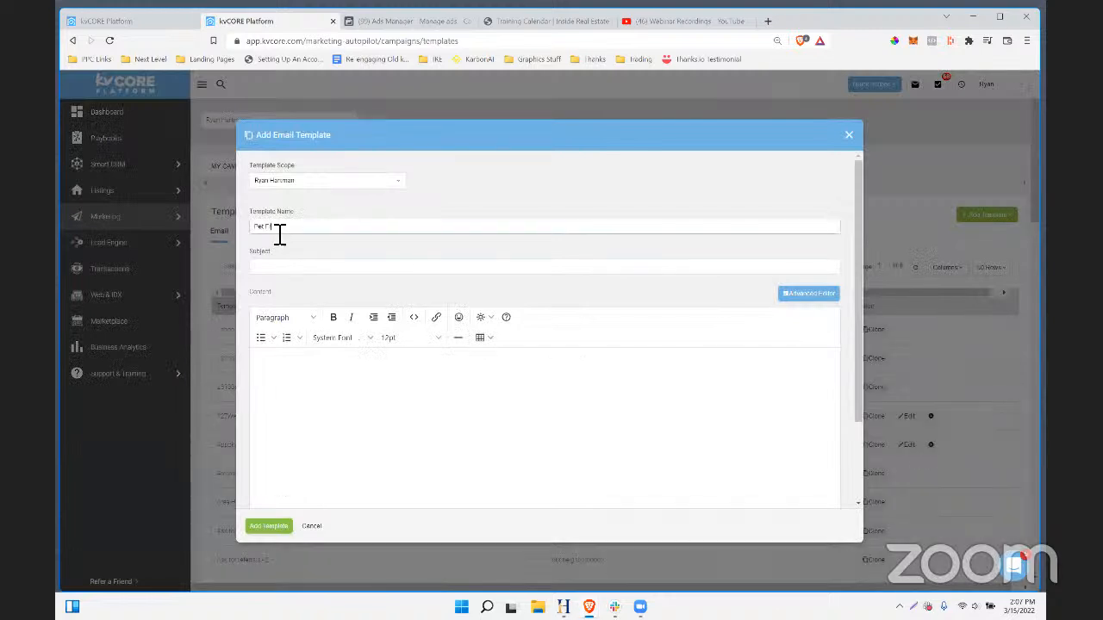
{"action": "type", "text": "Pet Friendly - Initial Email"}
{"action": "left_click", "coordinate": [281, 274]}
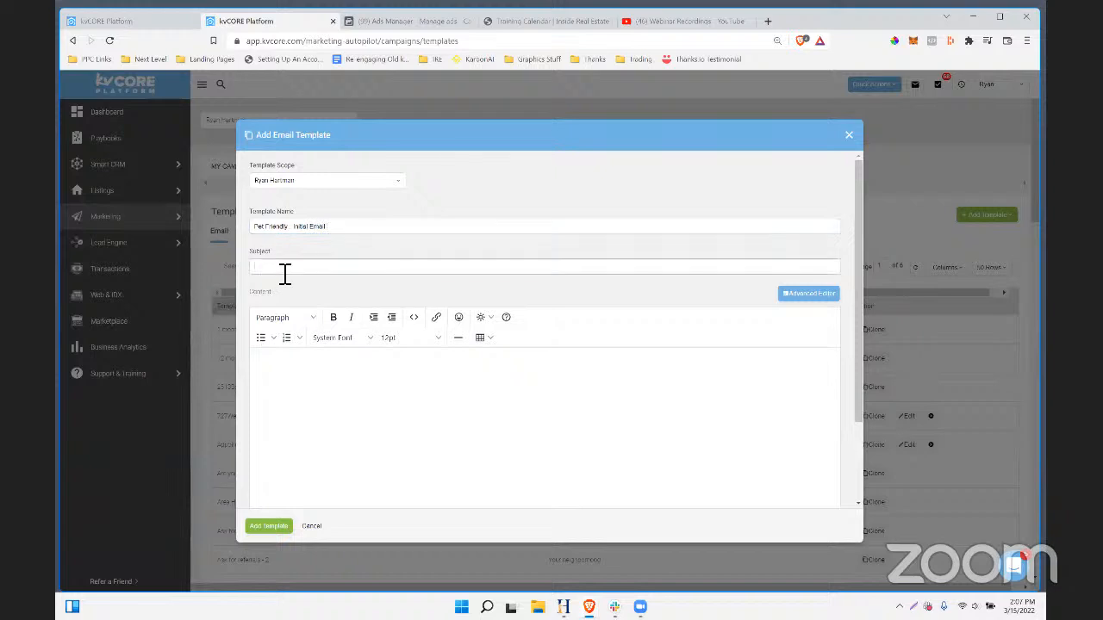
{"action": "type", "text": "P"}
{"action": "type", "text": "Rent"}
{"action": "left_click", "coordinate": [411, 20]}
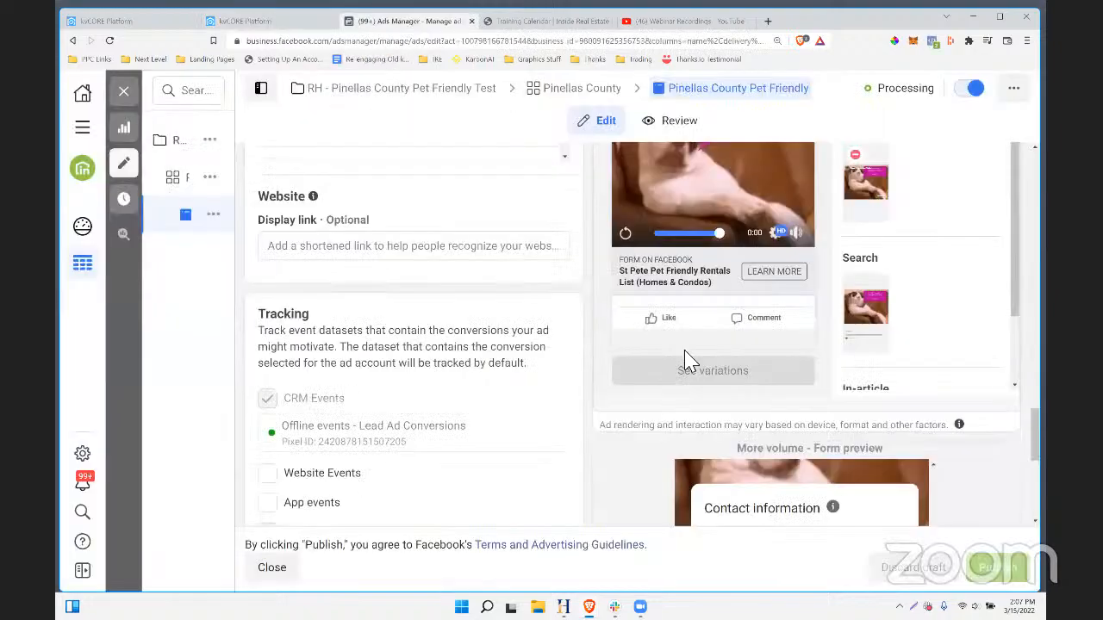
- Scroll through the Pinellas County Pet Friendly lead form's tracking settings and contact fields
{"action": "scroll", "coordinate": [690, 358], "scroll_direction": "down", "scroll_amount": 3}
{"action": "scroll", "coordinate": [696, 353], "scroll_direction": "up", "scroll_amount": 5}
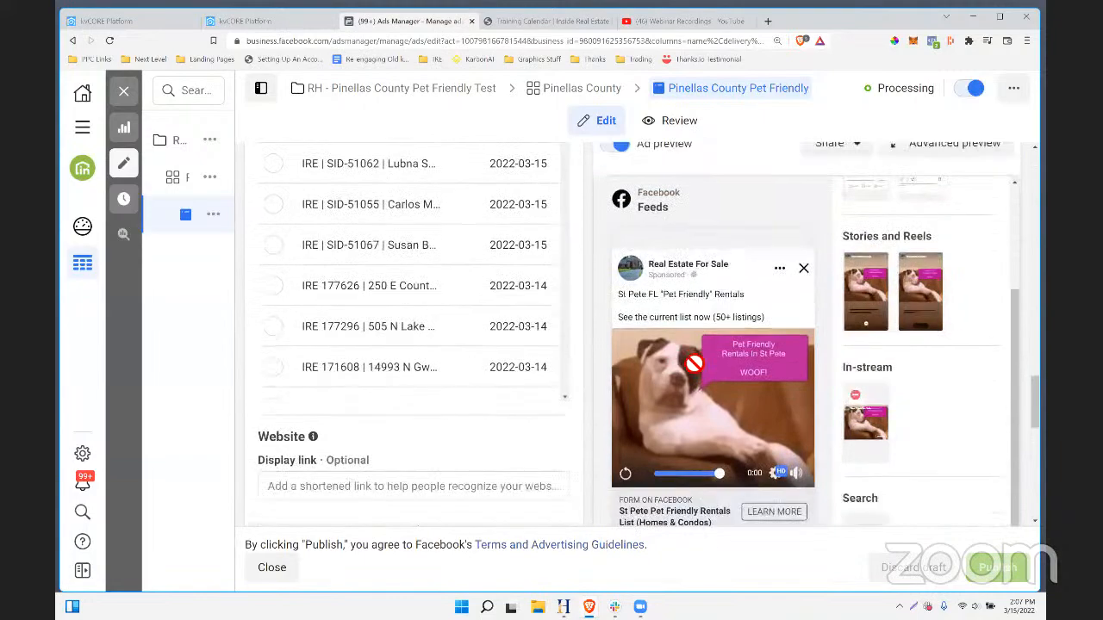
{"action": "scroll", "coordinate": [598, 273], "scroll_direction": "down", "scroll_amount": 5}
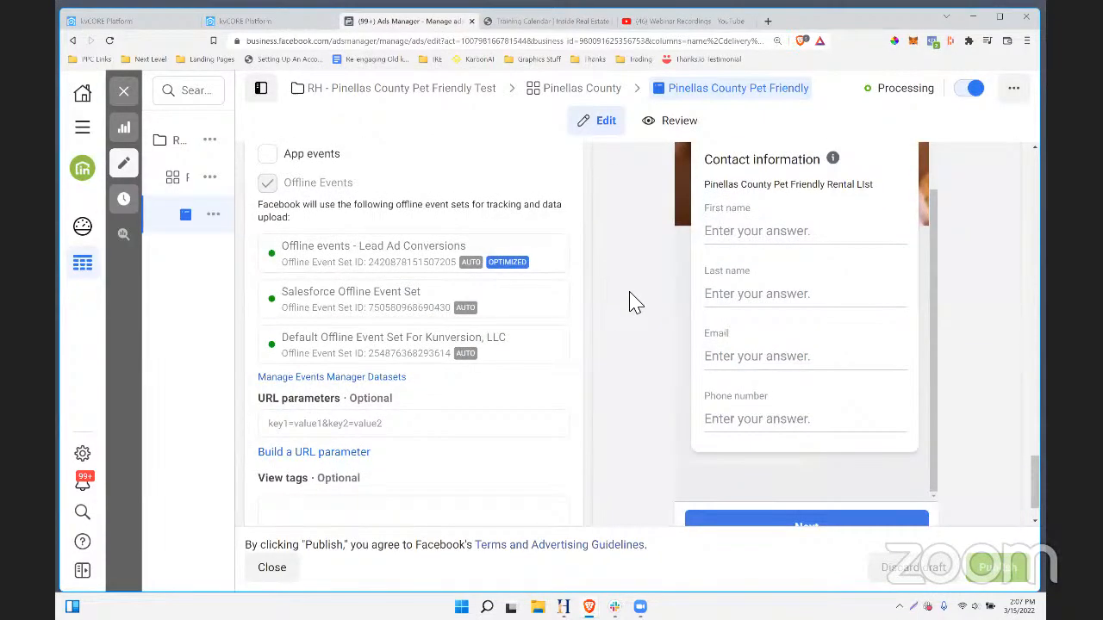
{"action": "scroll", "coordinate": [729, 352], "scroll_direction": "down", "scroll_amount": 1}
{"action": "scroll", "coordinate": [729, 349], "scroll_direction": "up", "scroll_amount": 2}
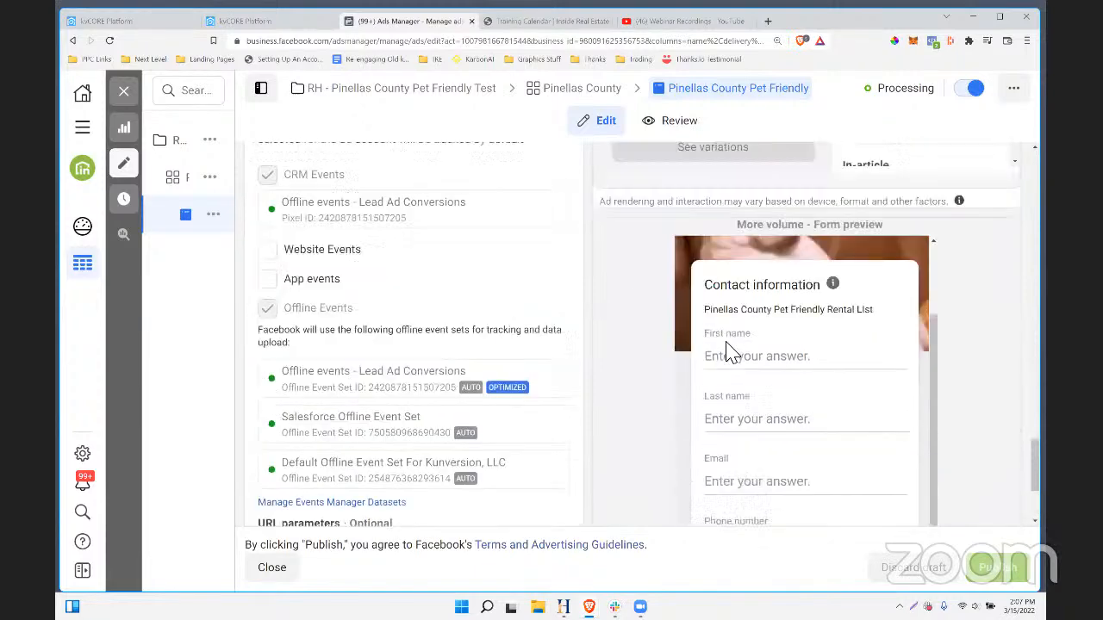
{"action": "scroll", "coordinate": [775, 327], "scroll_direction": "down", "scroll_amount": 3}
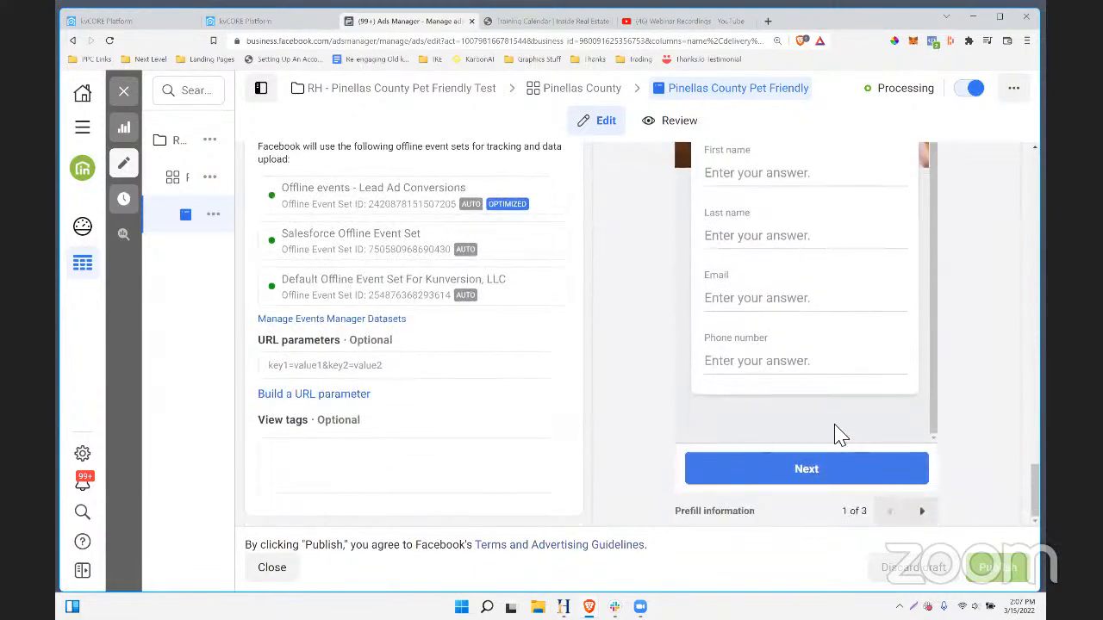
{"action": "scroll", "coordinate": [862, 387], "scroll_direction": "up", "scroll_amount": 1}
{"action": "scroll", "coordinate": [791, 356], "scroll_direction": "up", "scroll_amount": 3}
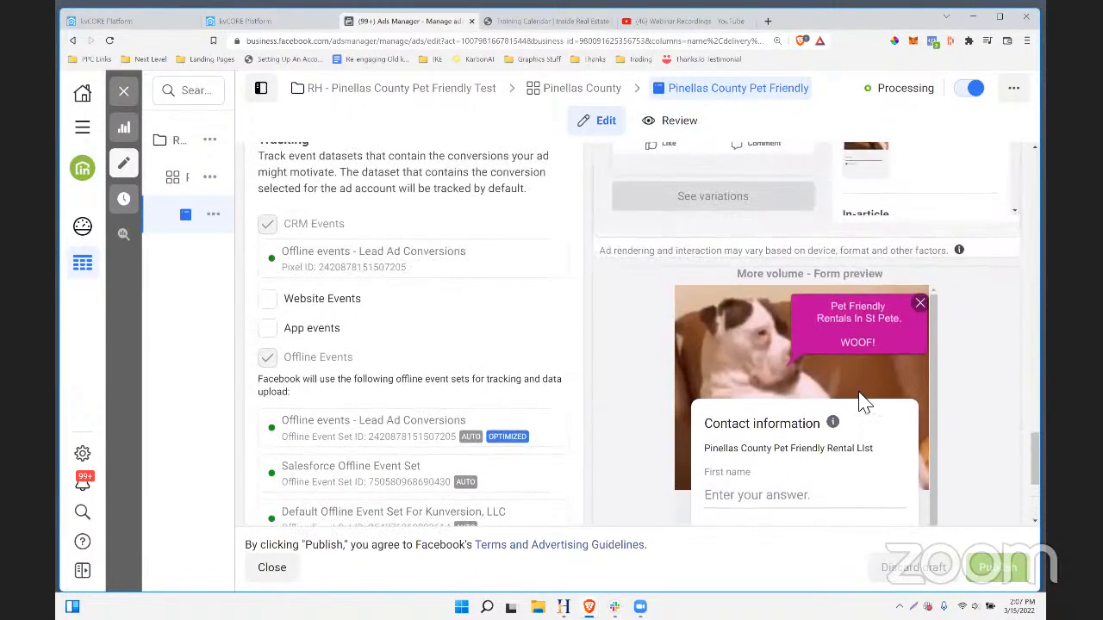
{"action": "scroll", "coordinate": [861, 379], "scroll_direction": "down", "scroll_amount": 4}
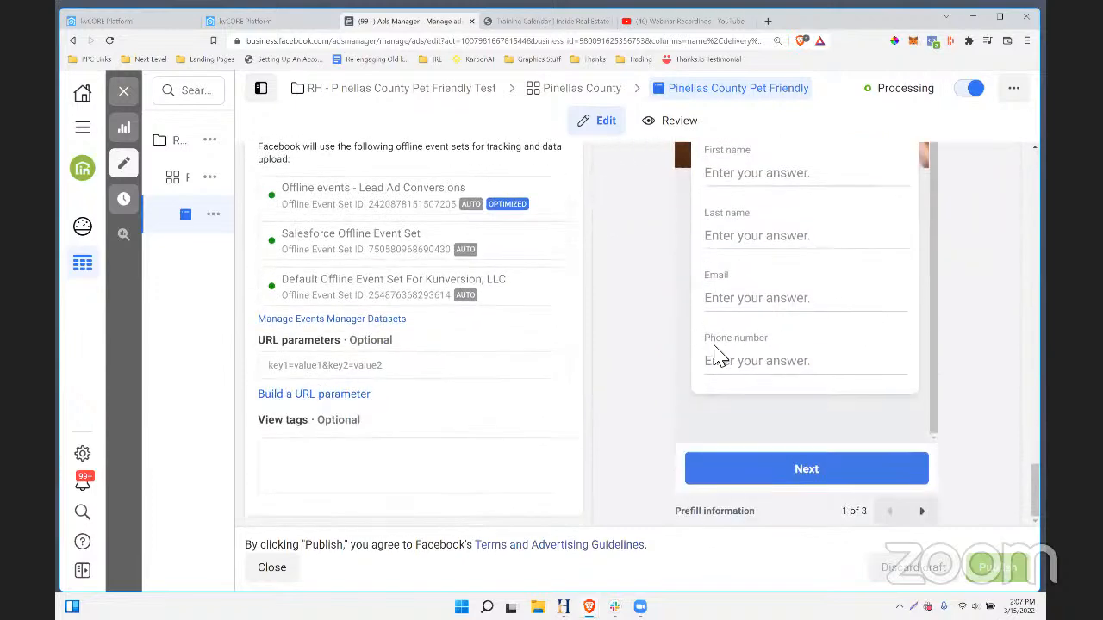
{"action": "scroll", "coordinate": [827, 431], "scroll_direction": "up", "scroll_amount": 2}
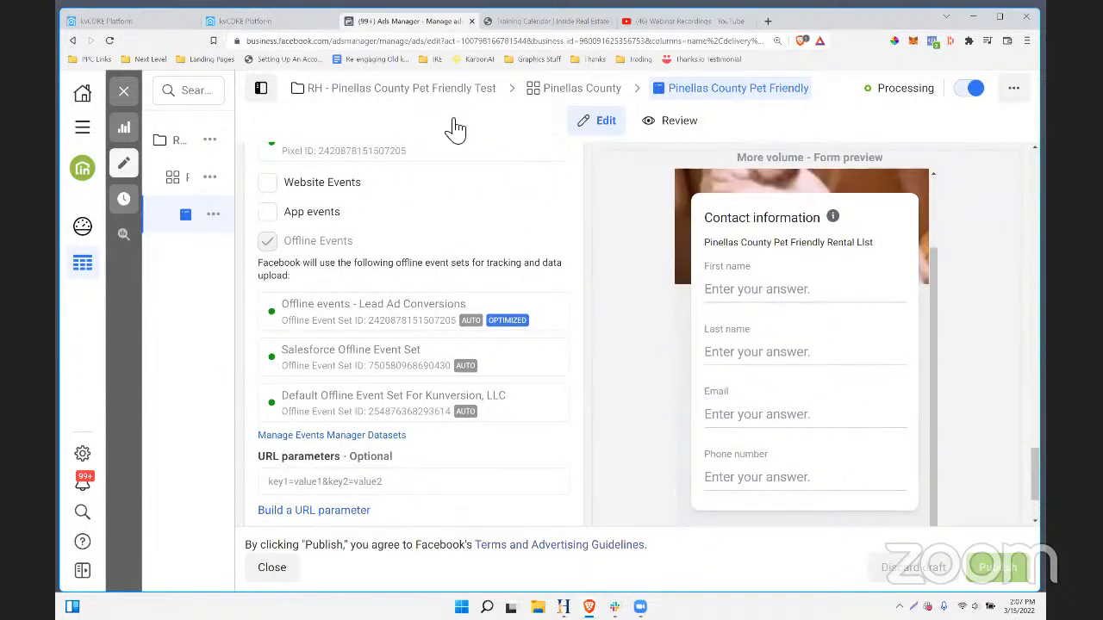
{"action": "left_click", "coordinate": [256, 23]}
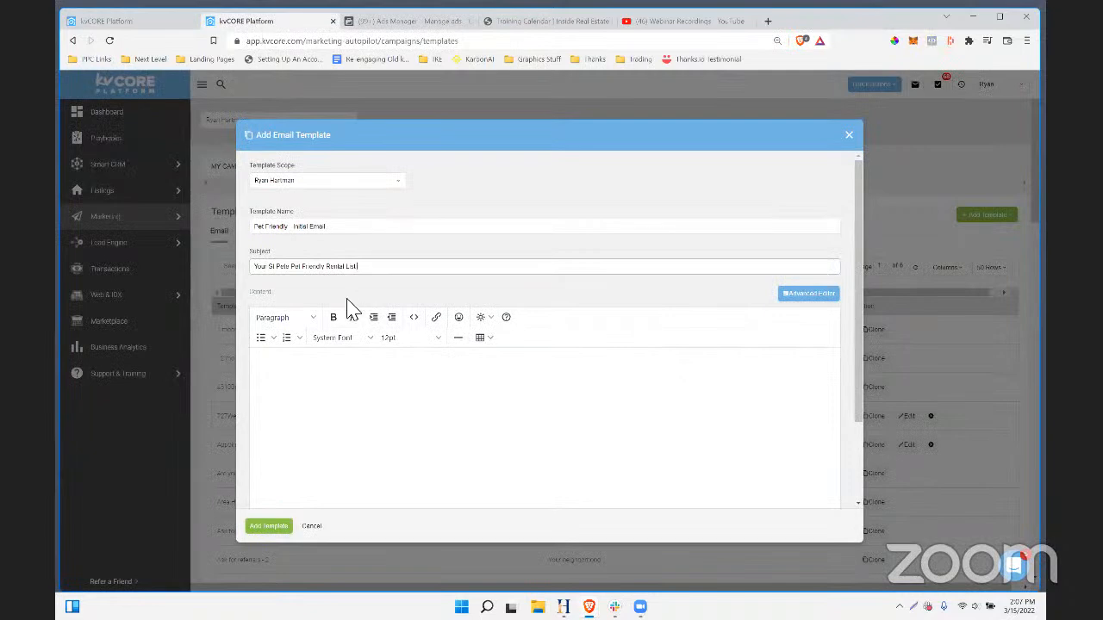
- Begin the body with 'Hi {first_name}' and 'Thanks for requesting the Pet friendly rental list.'
{"action": "left_click", "coordinate": [293, 389]}
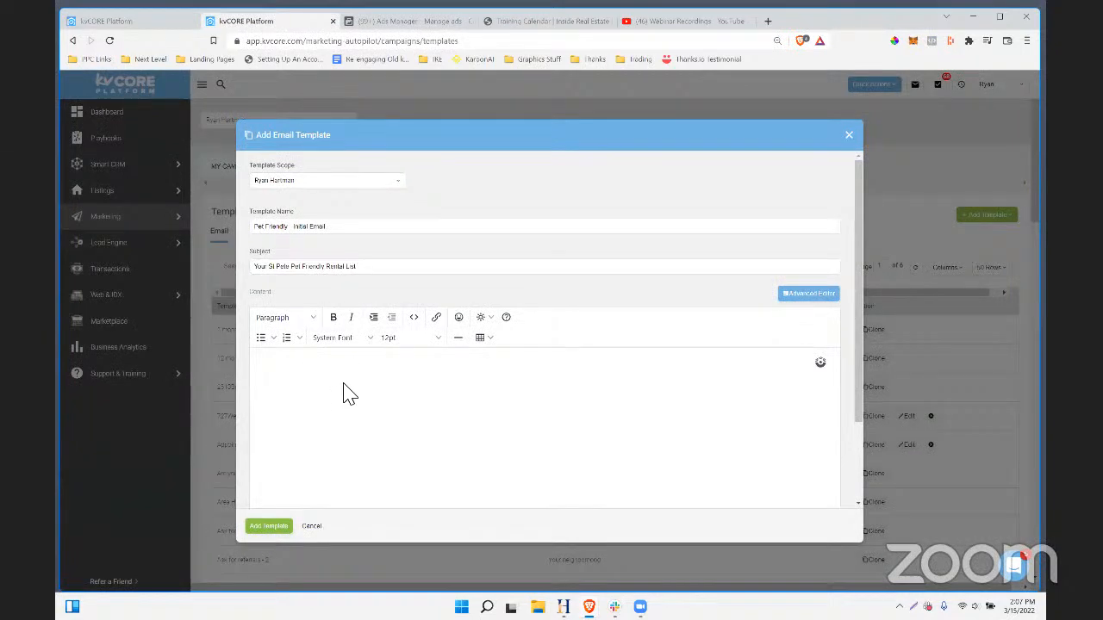
{"action": "type", "text": "Hi"}
{"action": "left_click", "coordinate": [488, 326]}
{"action": "mouse_move", "coordinate": [491, 347]}
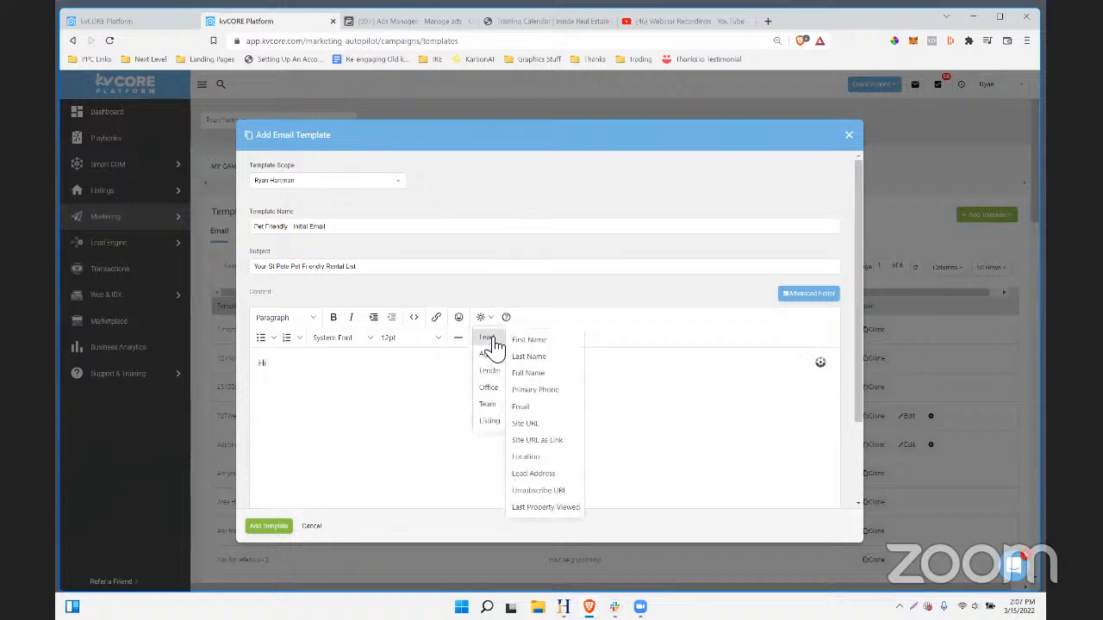
{"action": "left_click", "coordinate": [546, 343]}
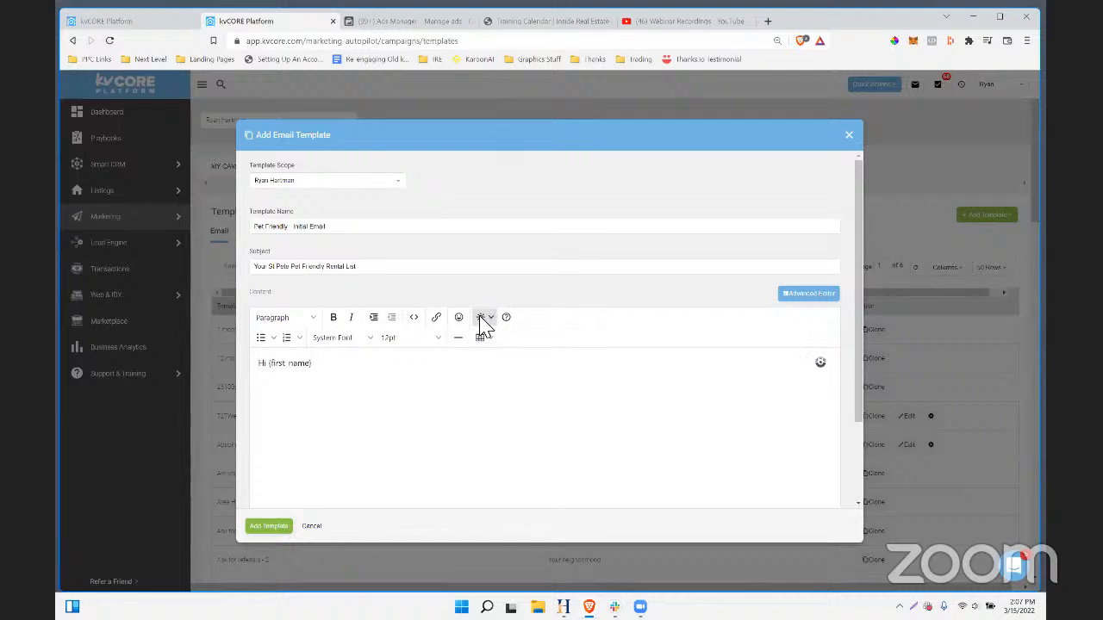
{"action": "key", "text": "ctrl+plus"}
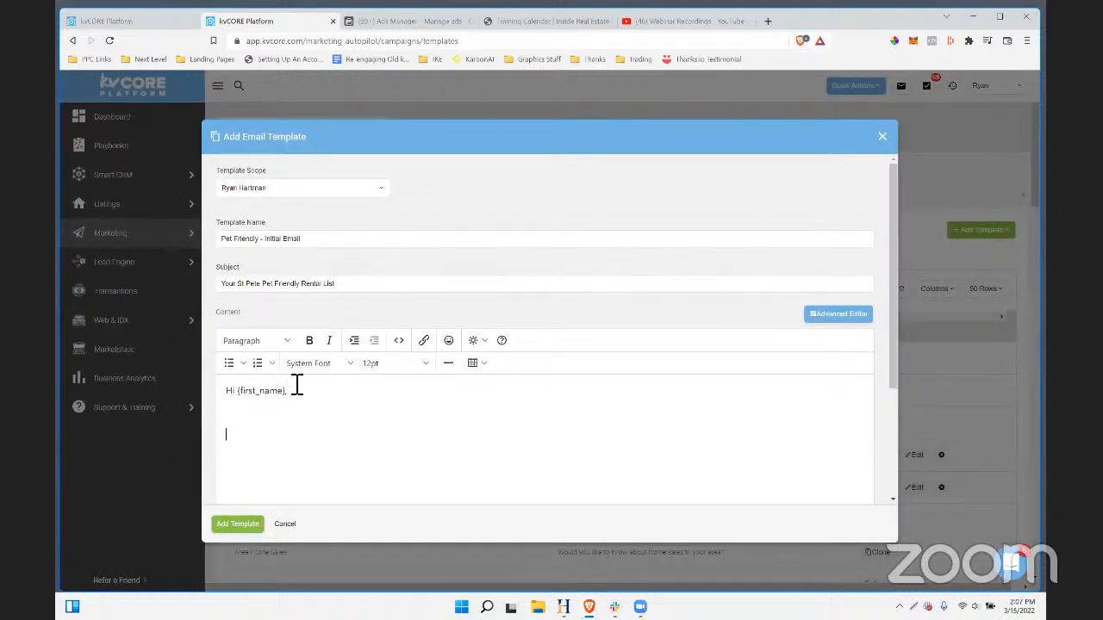
{"action": "type", "text": "Thanks for requesting the Pet friendly renta"}
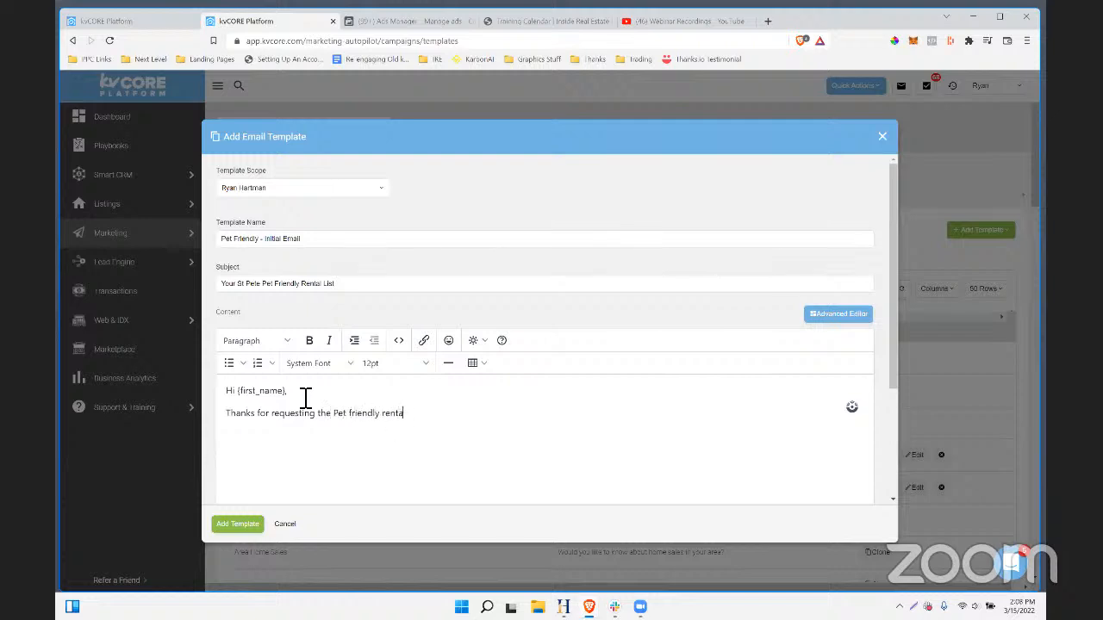
{"action": "type", "text": "l list."}
{"action": "key", "text": "Return"}
{"action": "key", "text": "Return"}
- Add a line offering access to the auto-updating list any time, suggesting they bookmark the email
{"action": "type", "text": "You can click here to access the up"}
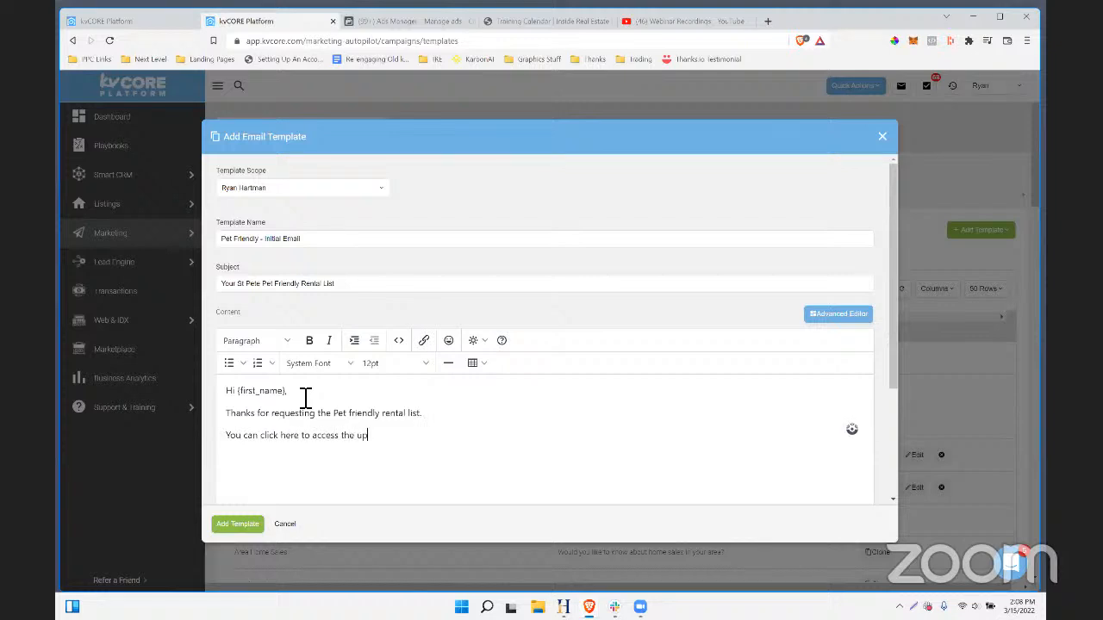
{"action": "type", "text": "-to-date"}
{"action": "type", "text": " list anytime"}
{"action": "key", "text": "BackSpace"}
{"action": "key", "text": "BackSpace"}
{"action": "key", "text": "BackSpace"}
{"action": "key", "text": "BackSpace"}
{"action": "key", "text": "BackSpace"}
{"action": "key", "text": "BackSpace"}
{"action": "key", "text": "BackSpace"}
{"action": "key", "text": "BackSpace"}
{"action": "key", "text": "BackSpace"}
{"action": "key", "text": "BackSpace"}
{"action": "key", "text": "BackSpace"}
{"action": "key", "text": "BackSpace"}
{"action": "key", "text": "BackSpace"}
{"action": "key", "text": "BackSpace"}
{"action": "key", "text": "BackSpace"}
{"action": "key", "text": "BackSpace"}
{"action": "key", "text": "BackSpace"}
{"action": "key", "text": "BackSpace"}
{"action": "key", "text": "BackSpace"}
{"action": "key", "text": "BackSpace"}
{"action": "type", "text": "list any time. (It always auto-updates so be sure"}
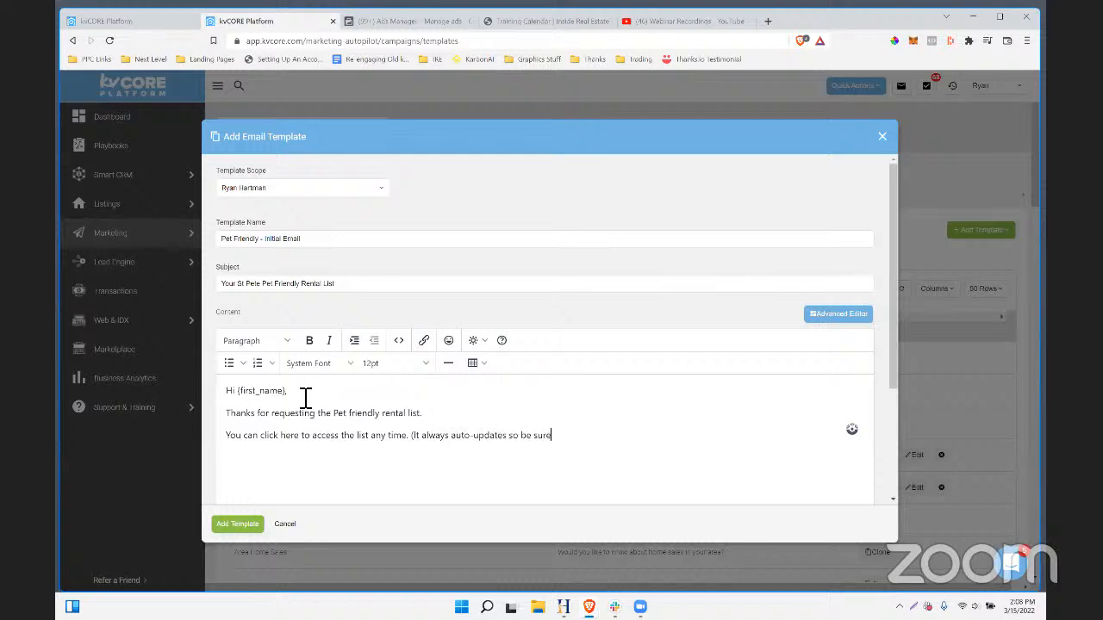
{"action": "type", "text": " to bookmark this email for later use)"}
{"action": "key", "text": "BackSpace"}
{"action": "type", "text": "."}
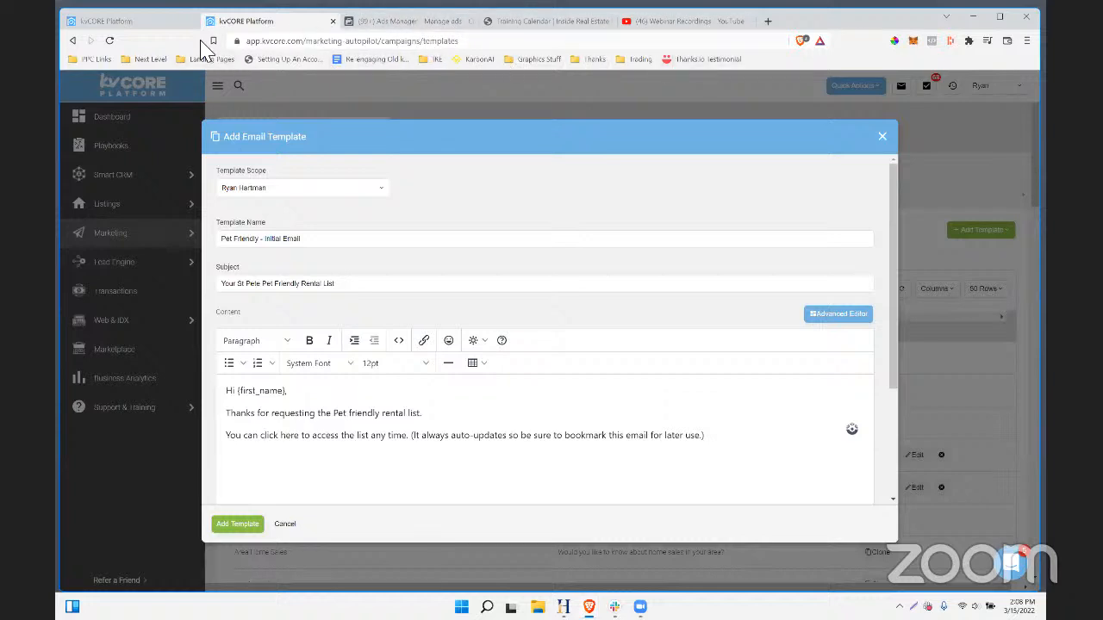
- Open a duplicate of the pet-friendly lead form and copy its completion screen listings link
{"action": "left_click", "coordinate": [424, 22]}
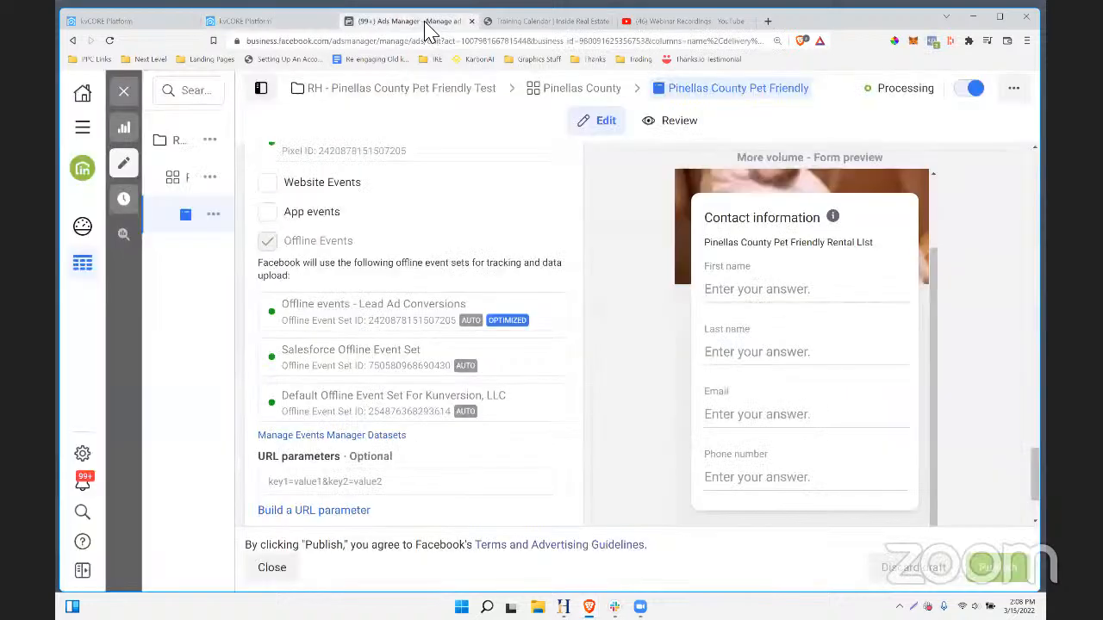
{"action": "scroll", "coordinate": [457, 315], "scroll_direction": "down", "scroll_amount": 2}
{"action": "scroll", "coordinate": [451, 325], "scroll_direction": "up", "scroll_amount": 5}
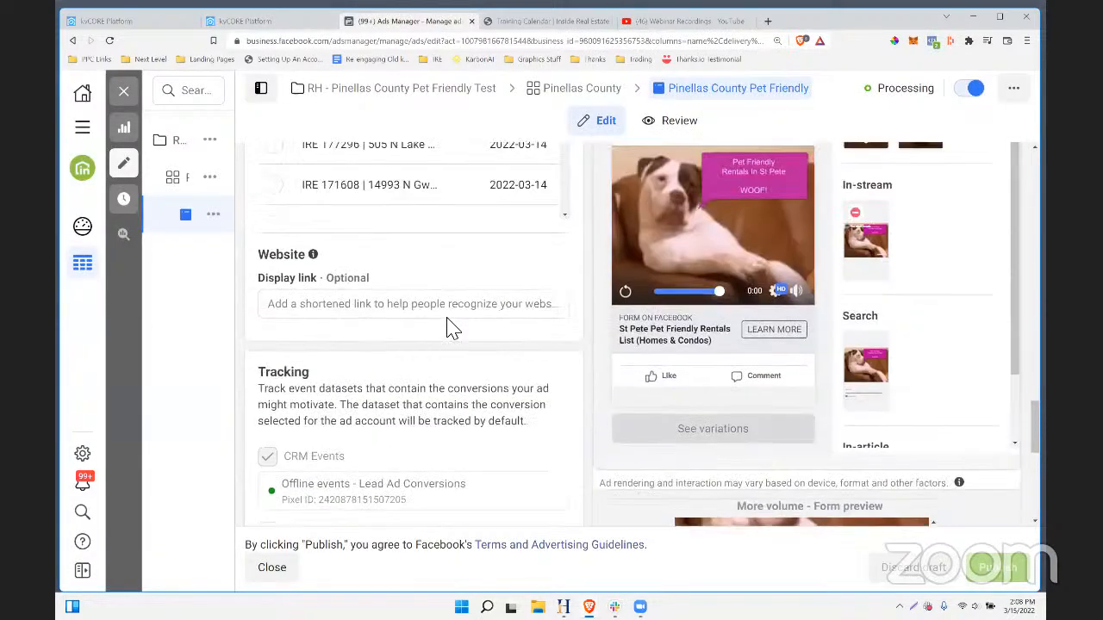
{"action": "scroll", "coordinate": [449, 329], "scroll_direction": "up", "scroll_amount": 6}
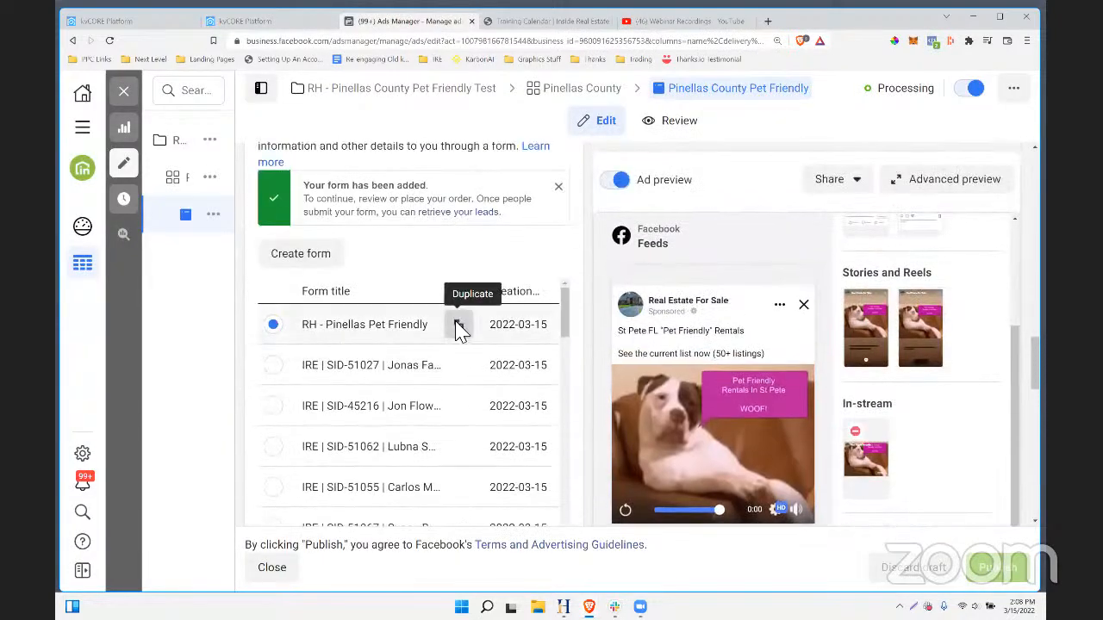
{"action": "left_click", "coordinate": [459, 325]}
{"action": "scroll", "coordinate": [394, 333], "scroll_direction": "down", "scroll_amount": 2}
{"action": "left_click", "coordinate": [603, 443]}
{"action": "scroll", "coordinate": [371, 354], "scroll_direction": "down", "scroll_amount": 3}
{"action": "left_click", "coordinate": [278, 453]}
{"action": "key", "text": "ctrl+a"}
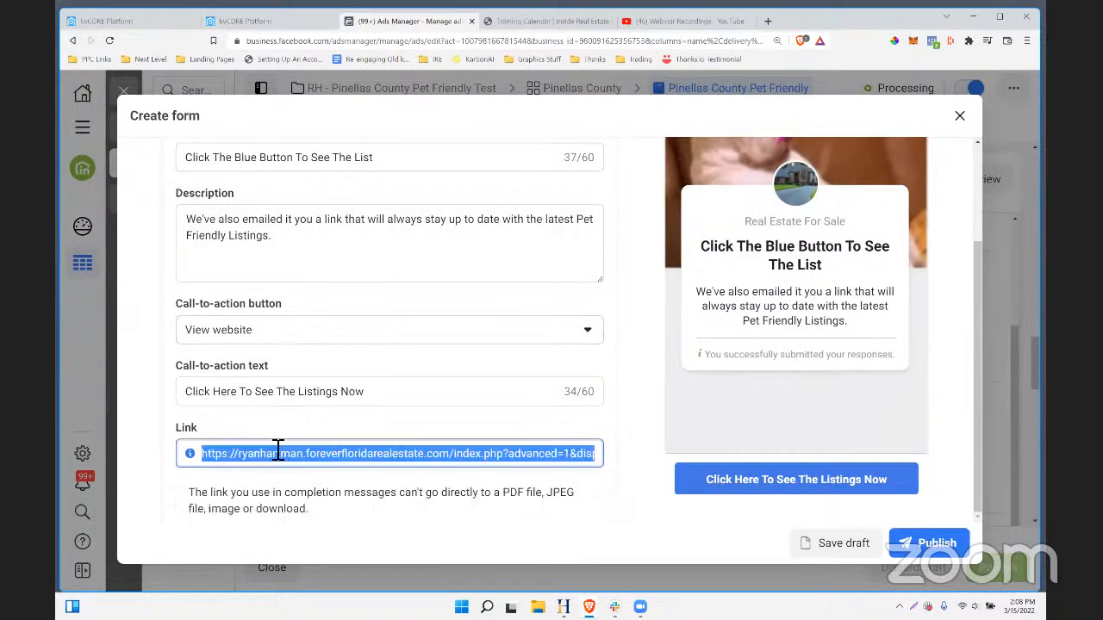
- Link 'click here to access the list any time' to the copied listings URL
{"action": "left_click", "coordinate": [259, 21]}
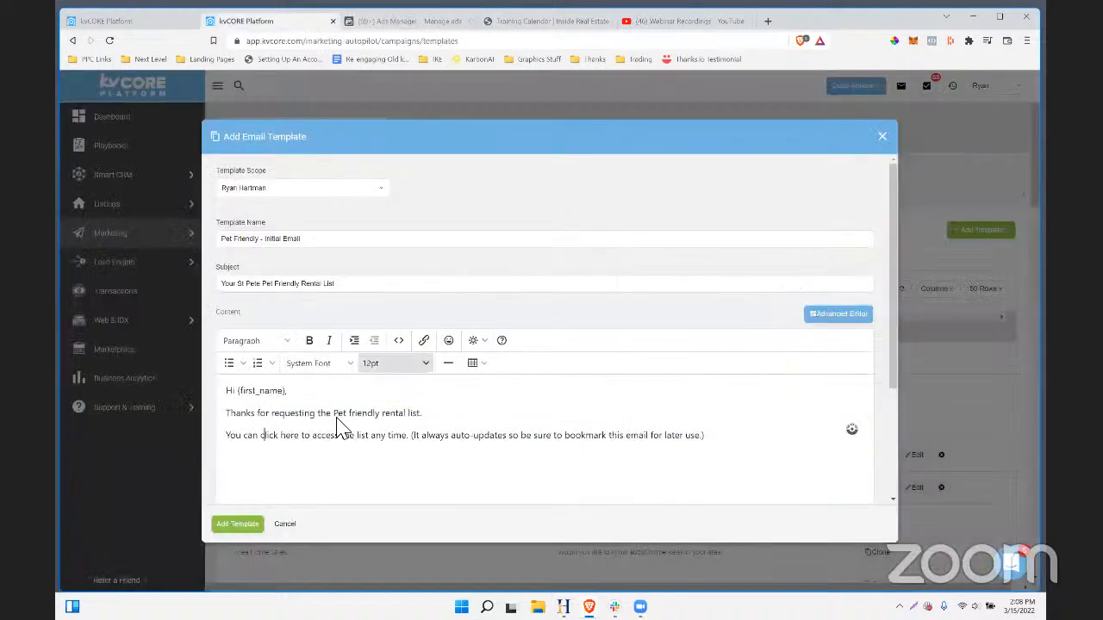
{"action": "left_click_drag", "start_coordinate": [260, 436], "coordinate": [405, 436]}
{"action": "left_click", "coordinate": [424, 343]}
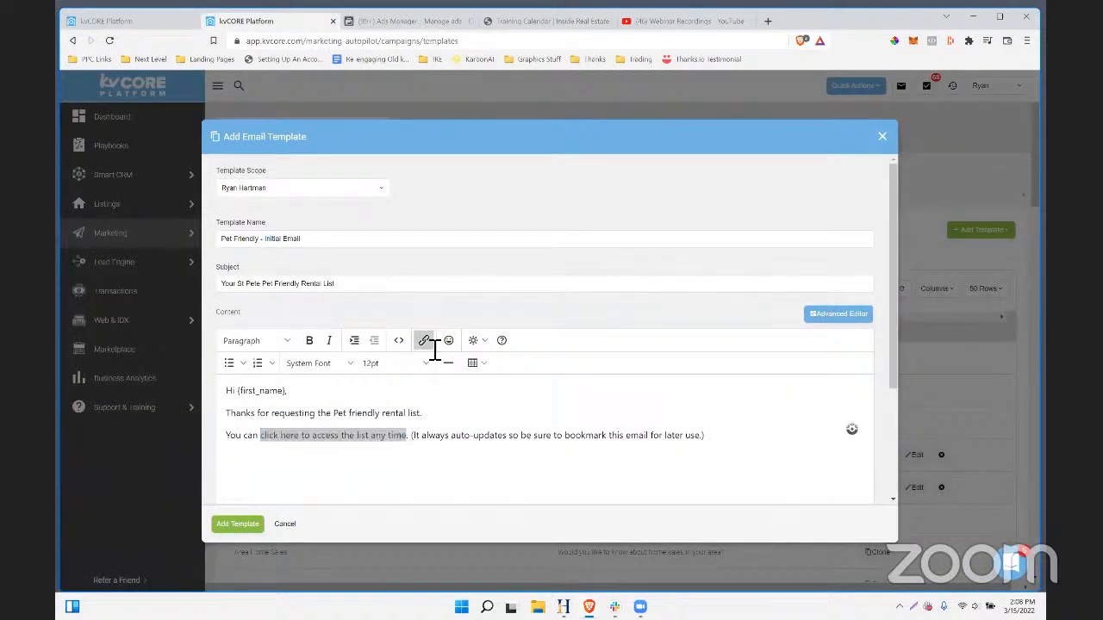
{"action": "key", "text": "ctrl+v"}
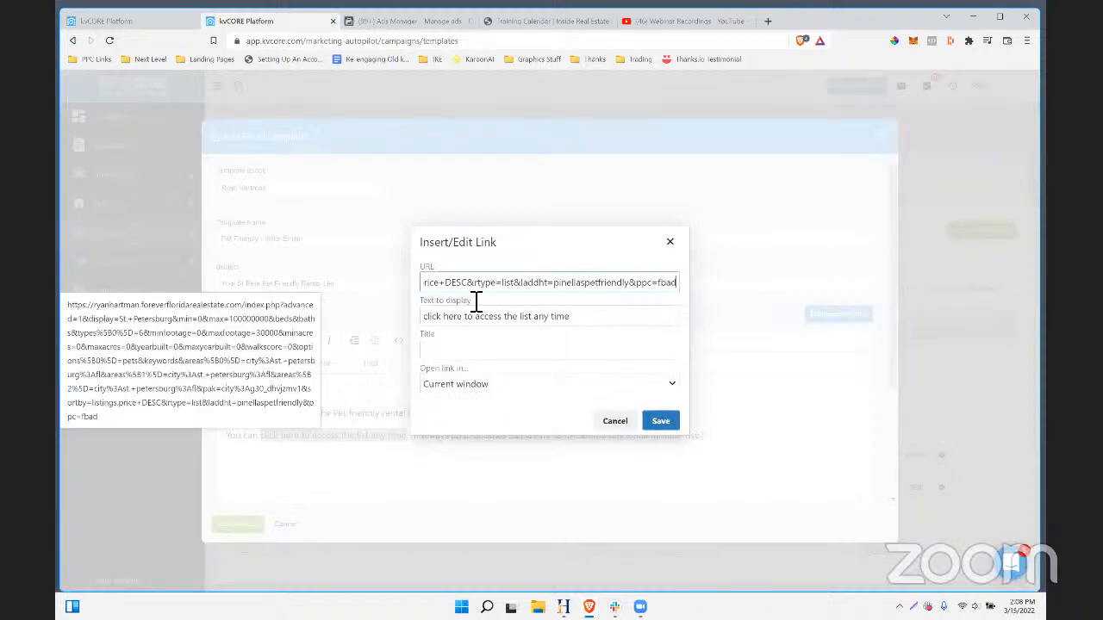
{"action": "left_click", "coordinate": [673, 422]}
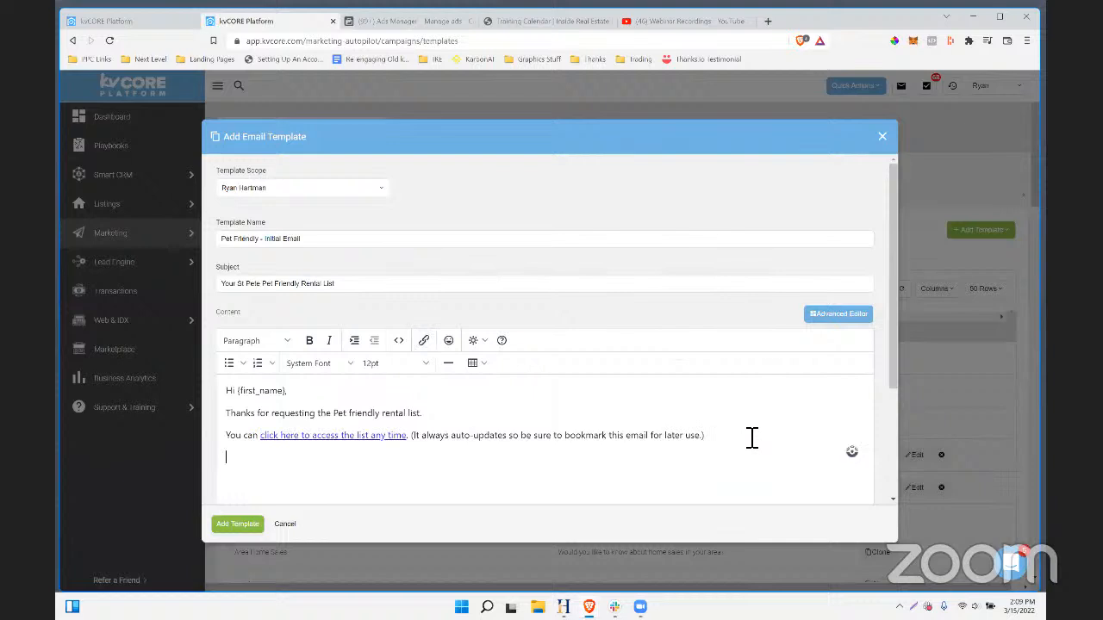
- Add a sign-off and bold P.S. question about Pinellas, then save the email template
{"action": "type", "text": "Thanks"}
{"action": "type", "text": "Ryan"}
{"action": "type", "text": "-- Just curio"}
{"action": "type", "text": "us, do you already l"}
{"action": "key", "text": "BackSpace"}
{"action": "key", "text": "BackSpace"}
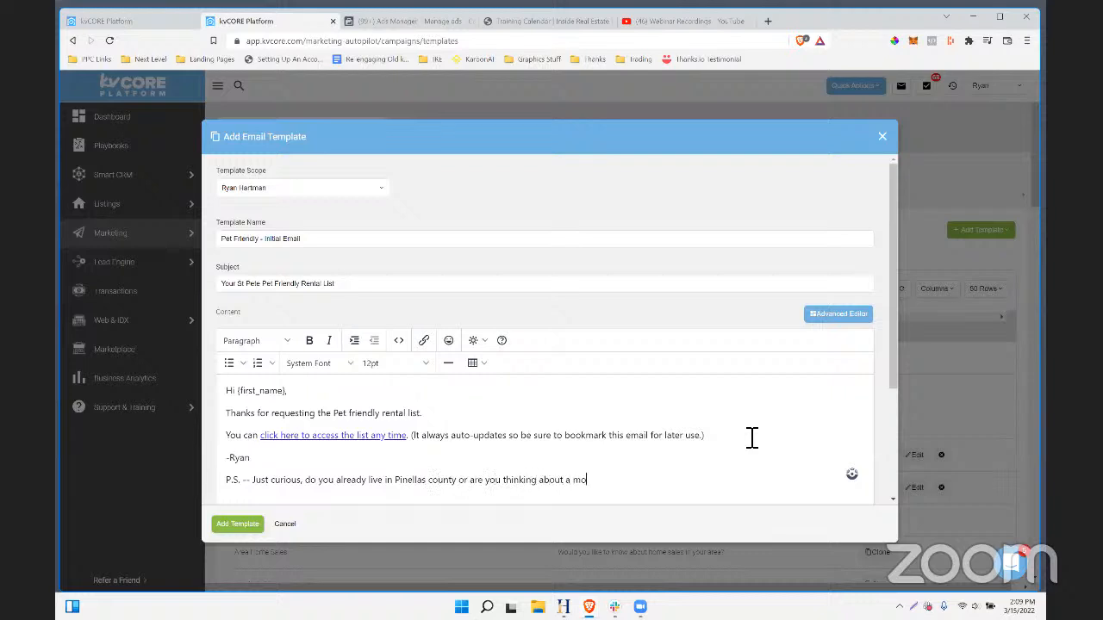
{"action": "left_click", "coordinate": [311, 342]}
{"action": "left_click", "coordinate": [338, 500]}
{"action": "scroll", "coordinate": [474, 451], "scroll_direction": "down", "scroll_amount": 3}
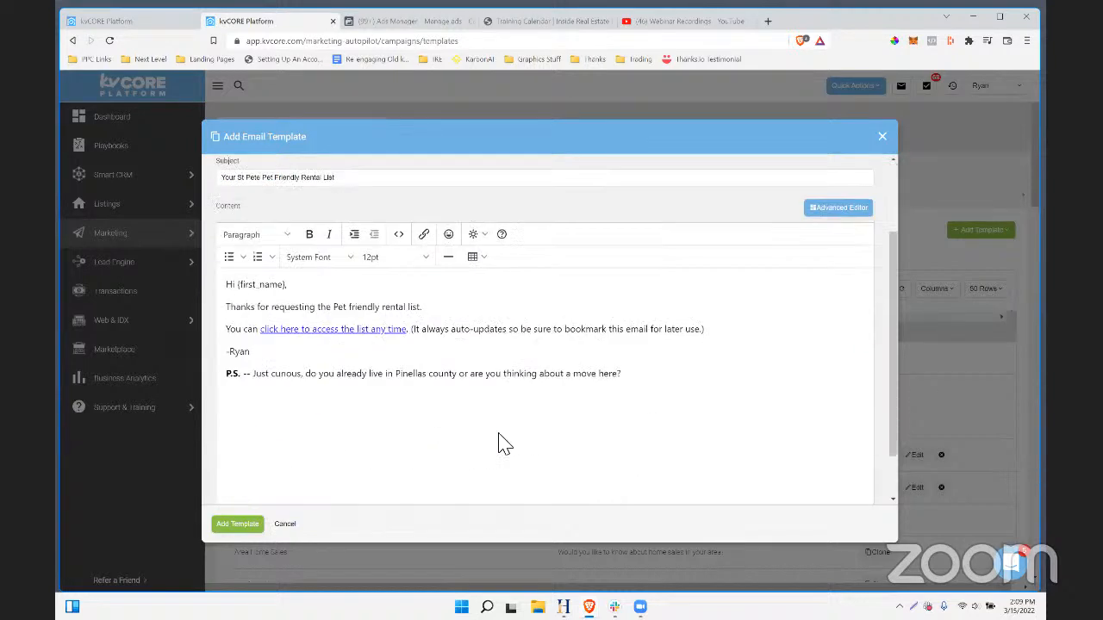
{"action": "scroll", "coordinate": [628, 397], "scroll_direction": "up", "scroll_amount": 1}
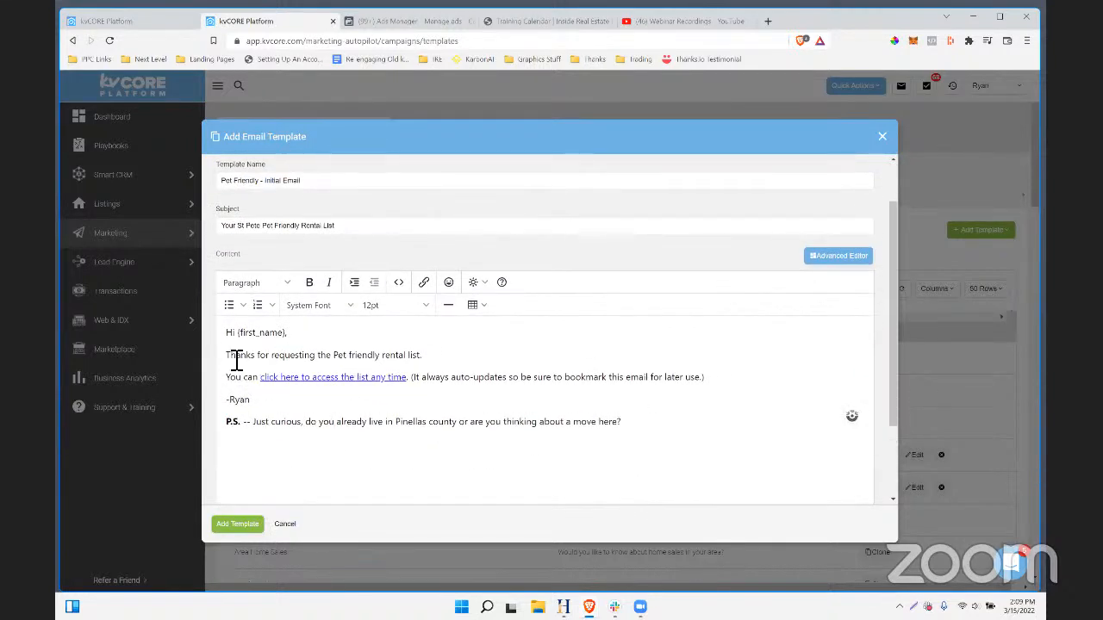
{"action": "left_click_drag", "start_coordinate": [227, 356], "coordinate": [602, 430]}
{"action": "left_click", "coordinate": [702, 469]}
{"action": "left_click", "coordinate": [241, 523]}
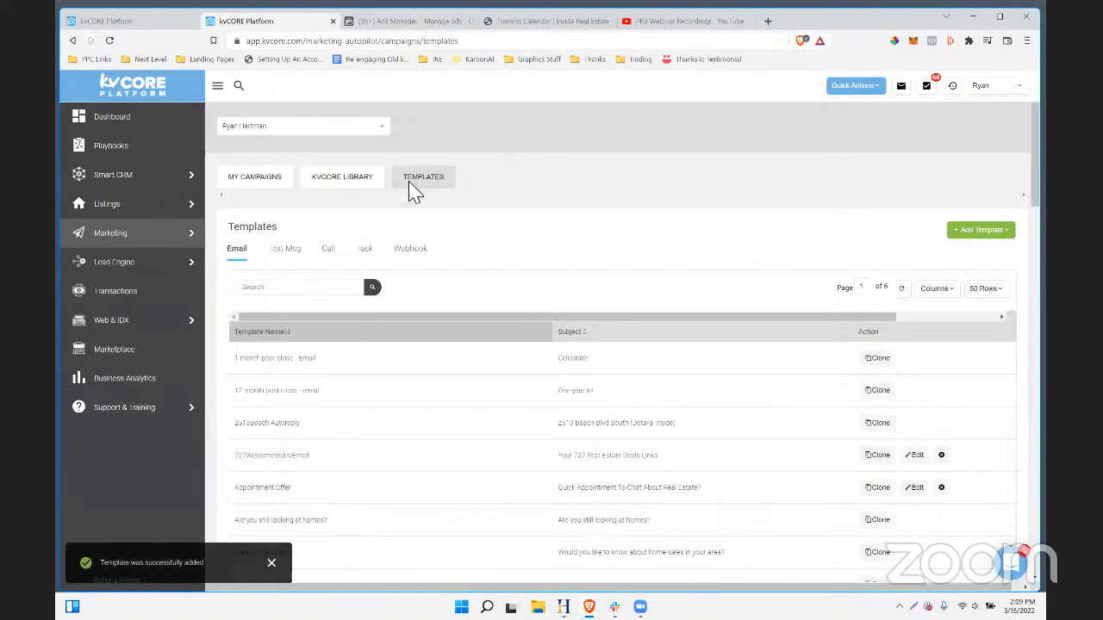
- Open the Pinellas Pet Friendly campaign and bring up its action-type list
{"action": "left_click", "coordinate": [274, 183]}
{"action": "left_click", "coordinate": [130, 24]}
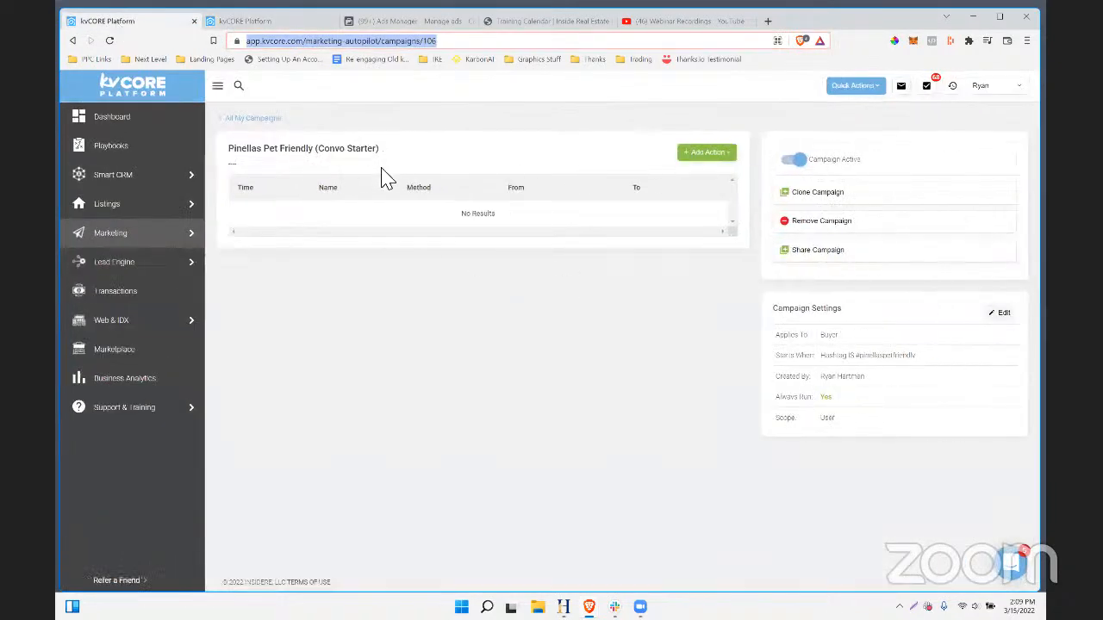
{"action": "left_click", "coordinate": [719, 155]}
{"action": "left_click", "coordinate": [717, 156]}
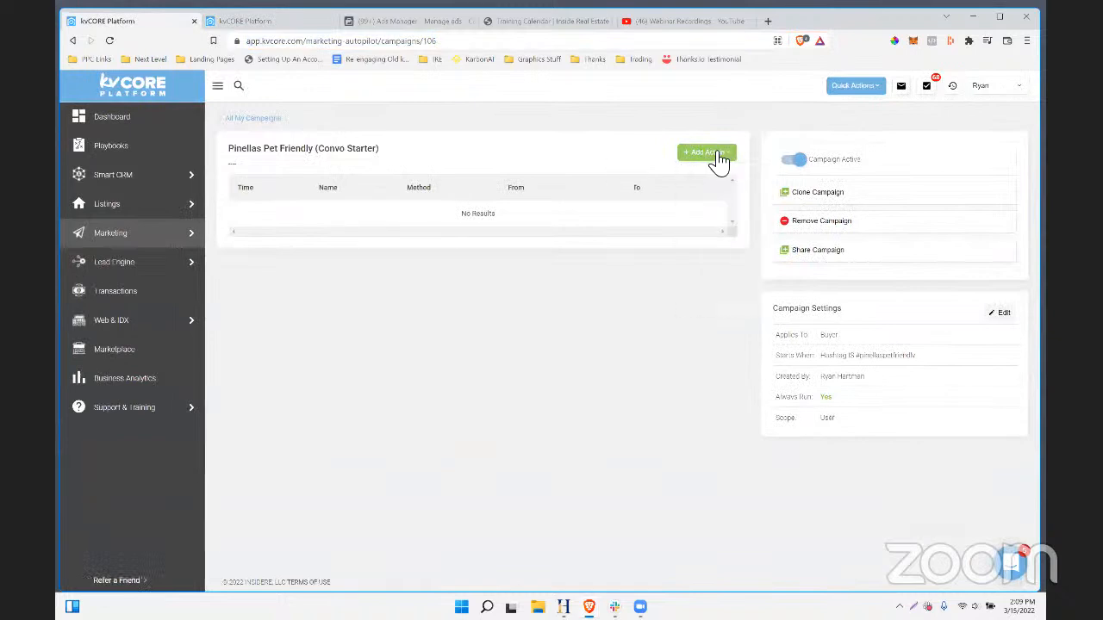
{"action": "left_click", "coordinate": [718, 155]}
{"action": "left_click", "coordinate": [719, 155]}
{"action": "left_click", "coordinate": [721, 155]}
{"action": "left_click", "coordinate": [720, 155]}
{"action": "left_click", "coordinate": [720, 155]}
- Start a text action named 'Pet Friendly', search templates for 'pet f', then reload the page
{"action": "left_click", "coordinate": [695, 192]}
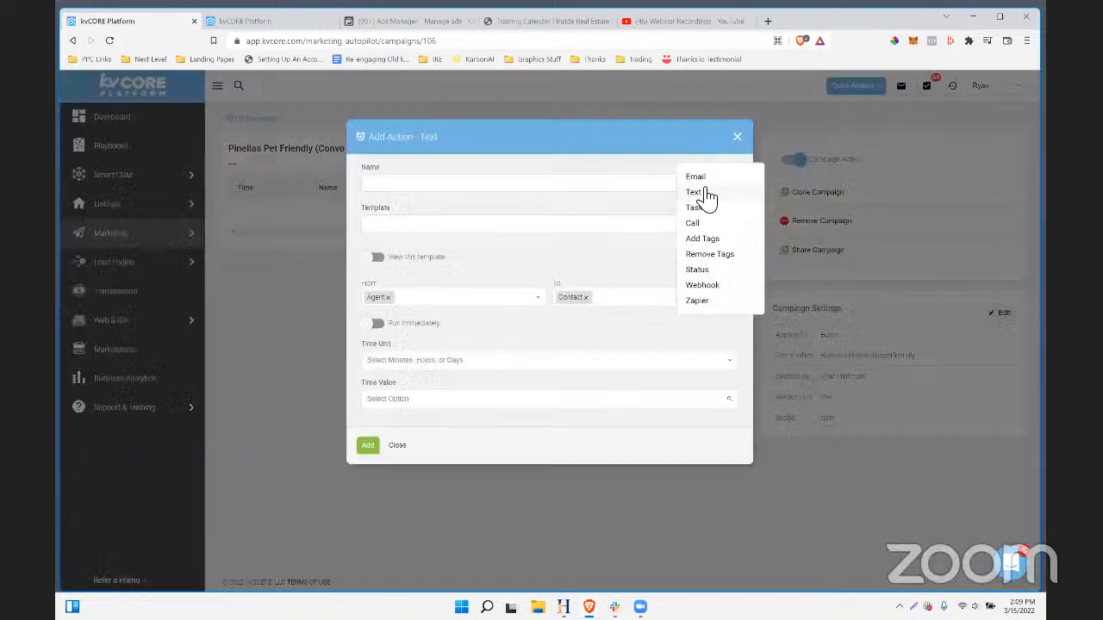
{"action": "type", "text": "Pet Friendly Initial Text"}
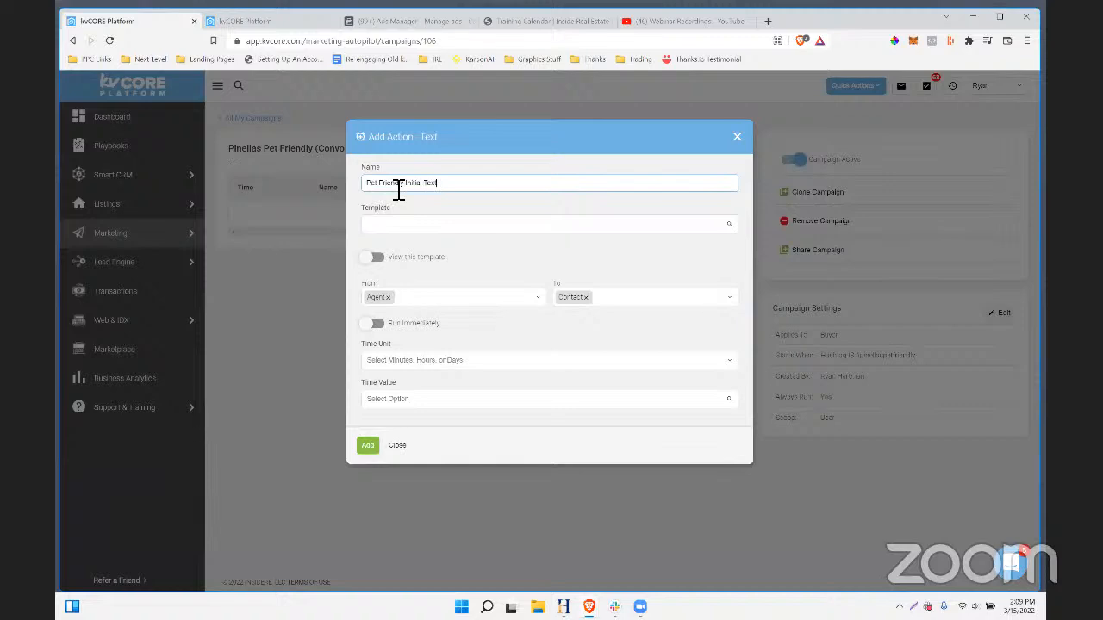
{"action": "left_click", "coordinate": [420, 229]}
{"action": "type", "text": "pet"}
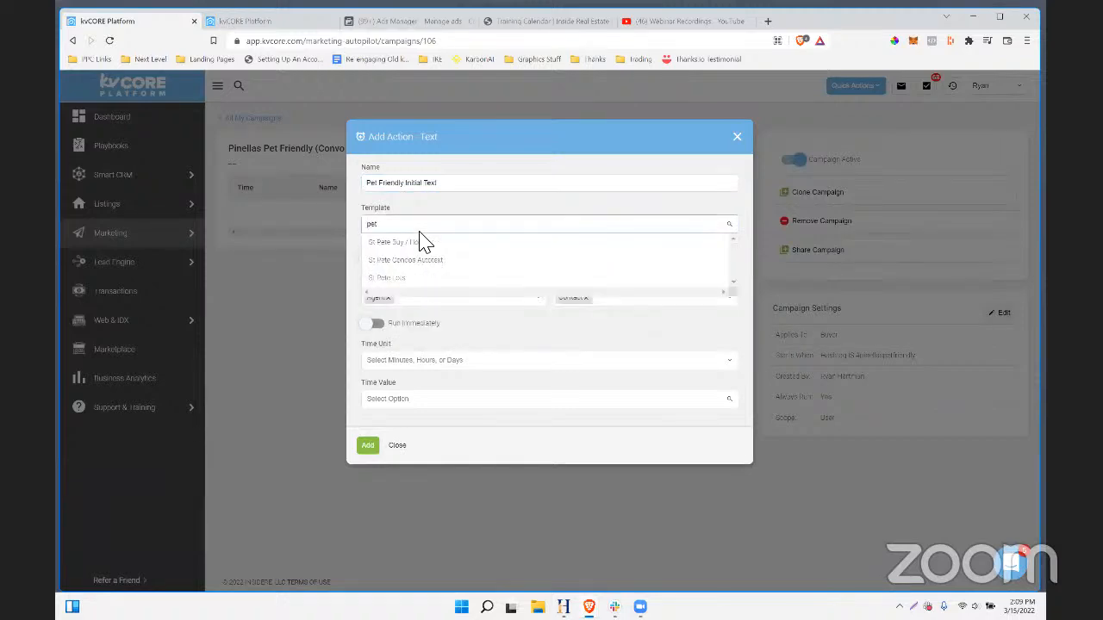
{"action": "type", "text": " friendly"}
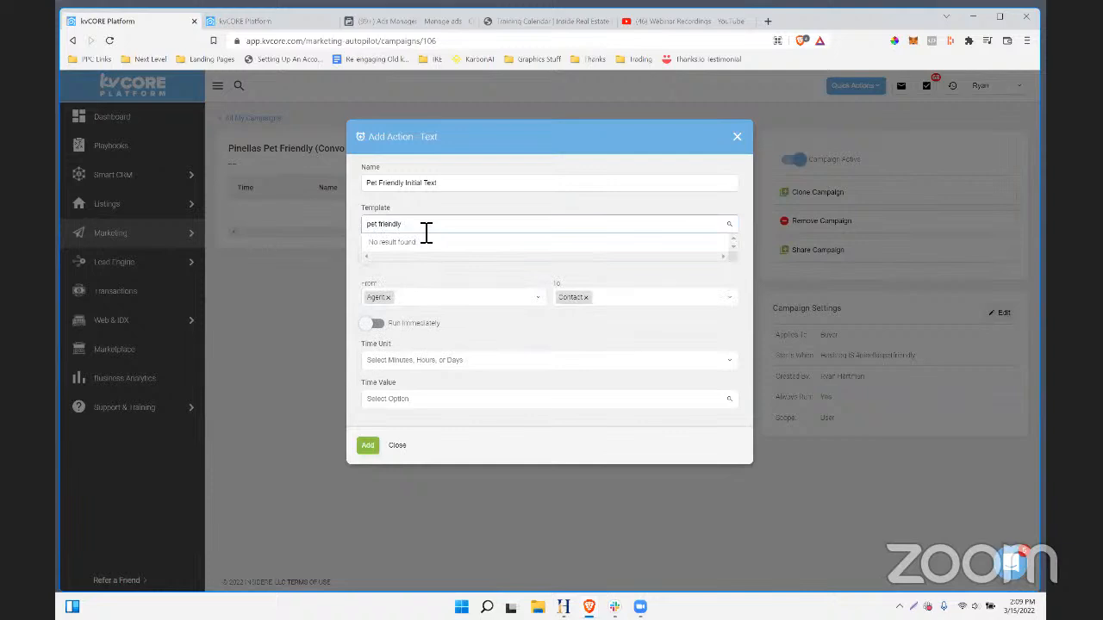
{"action": "key", "text": "ctrl+a"}
{"action": "key", "text": "BackSpace"}
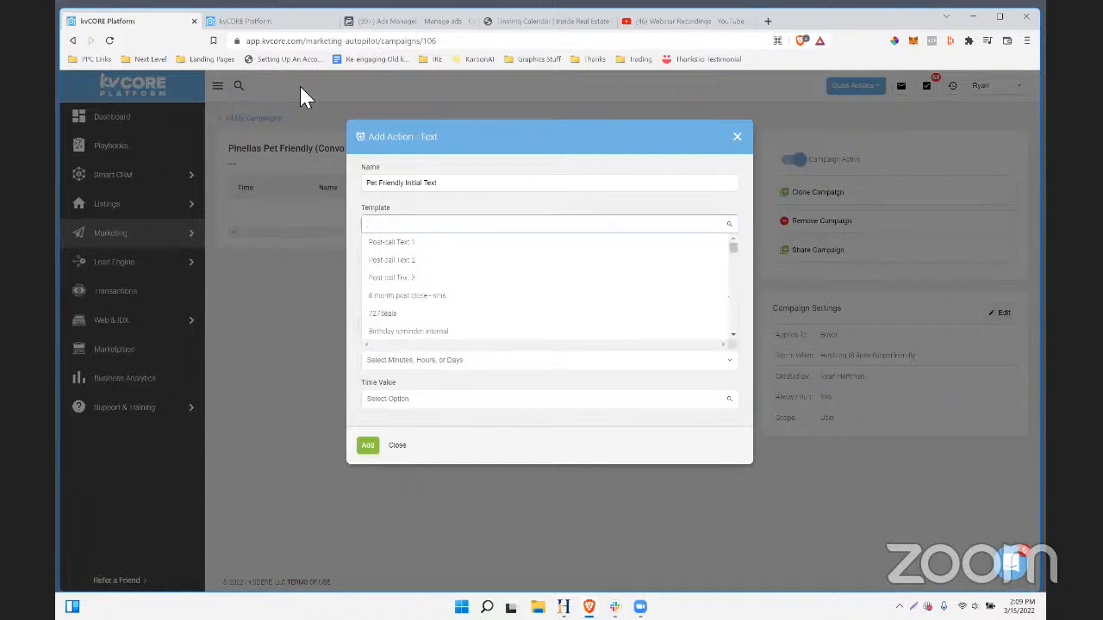
{"action": "left_click", "coordinate": [290, 41]}
{"action": "key", "text": "Return"}
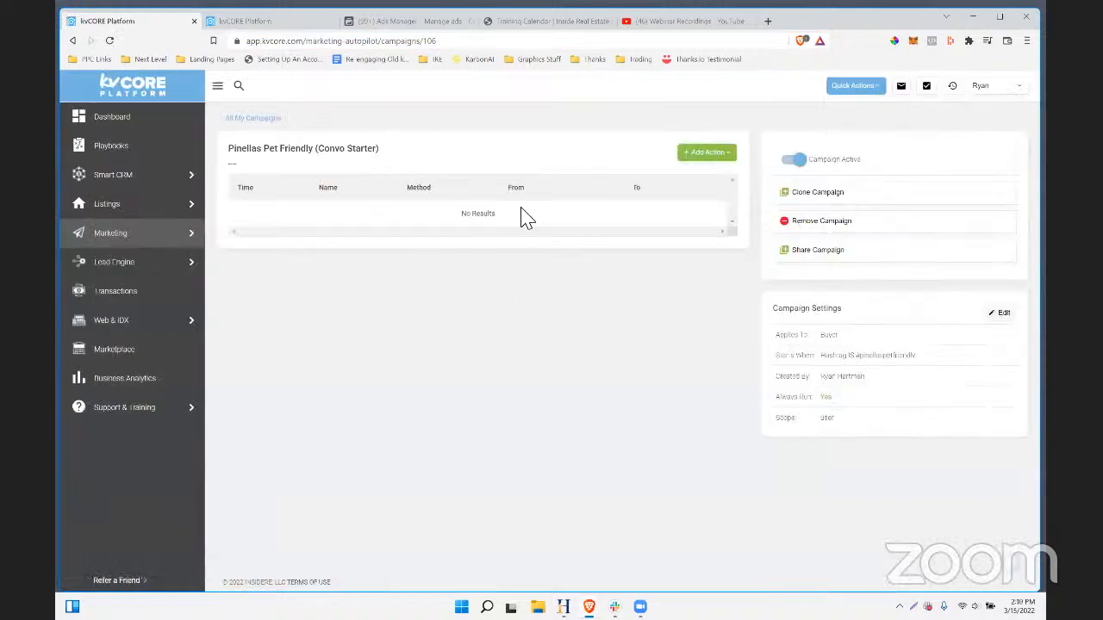
- Start a new text action named Initial Text with the Pet Friendly - Initial Text template
{"action": "left_click", "coordinate": [706, 152]}
{"action": "left_click", "coordinate": [694, 191]}
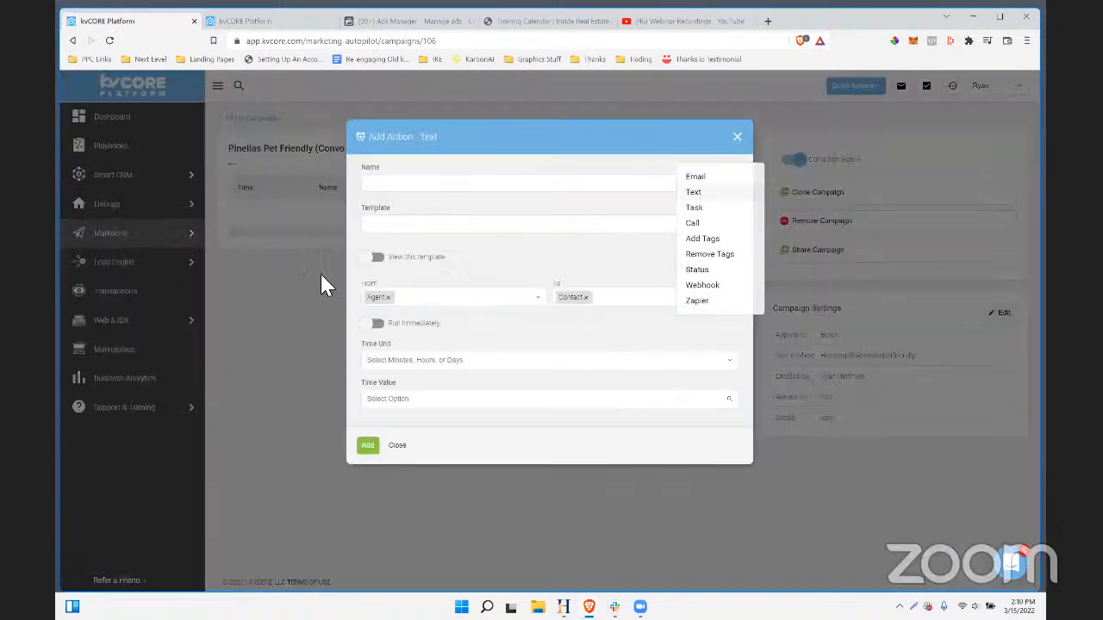
{"action": "left_click", "coordinate": [405, 226]}
{"action": "type", "text": "pet"}
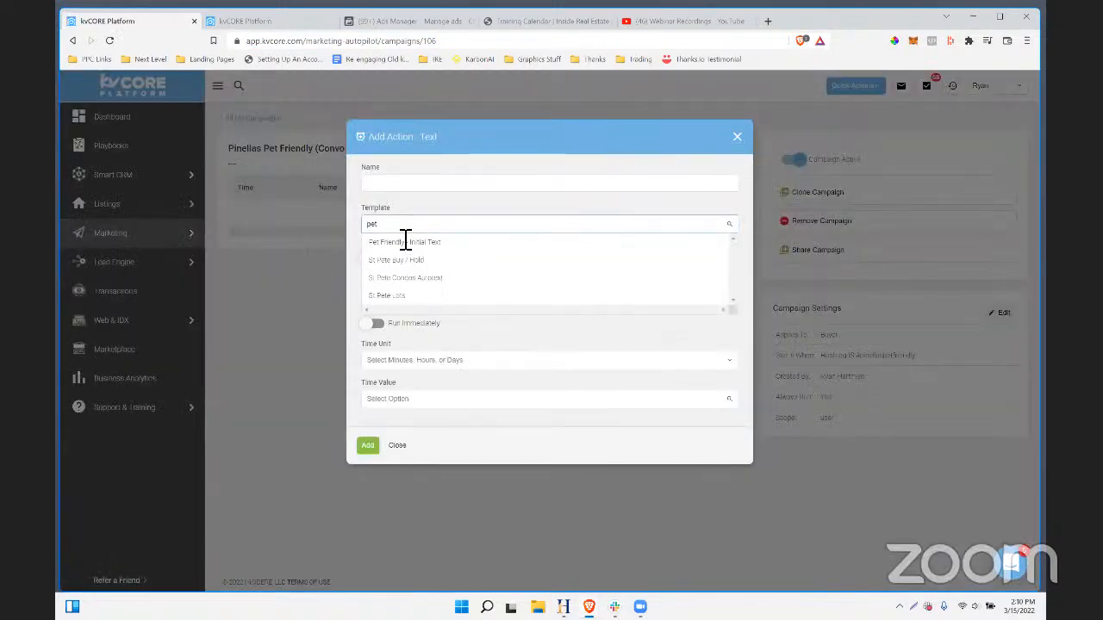
{"action": "left_click", "coordinate": [403, 242]}
{"action": "left_click", "coordinate": [397, 185]}
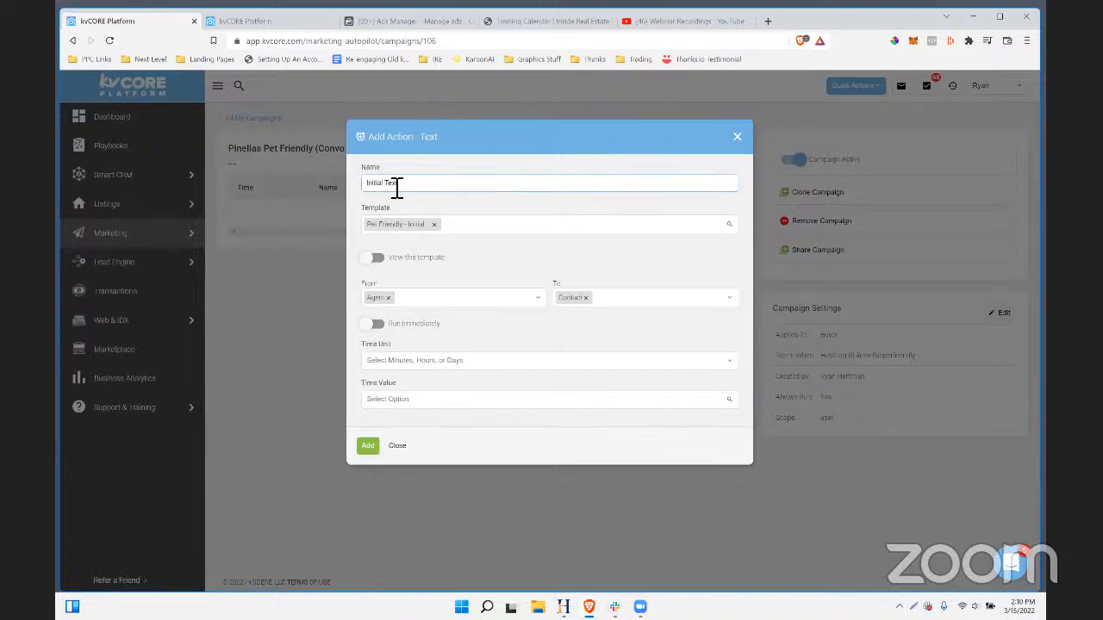
- Preview the template, set a 3-minute delay, and add the text action
{"action": "left_click", "coordinate": [379, 258]}
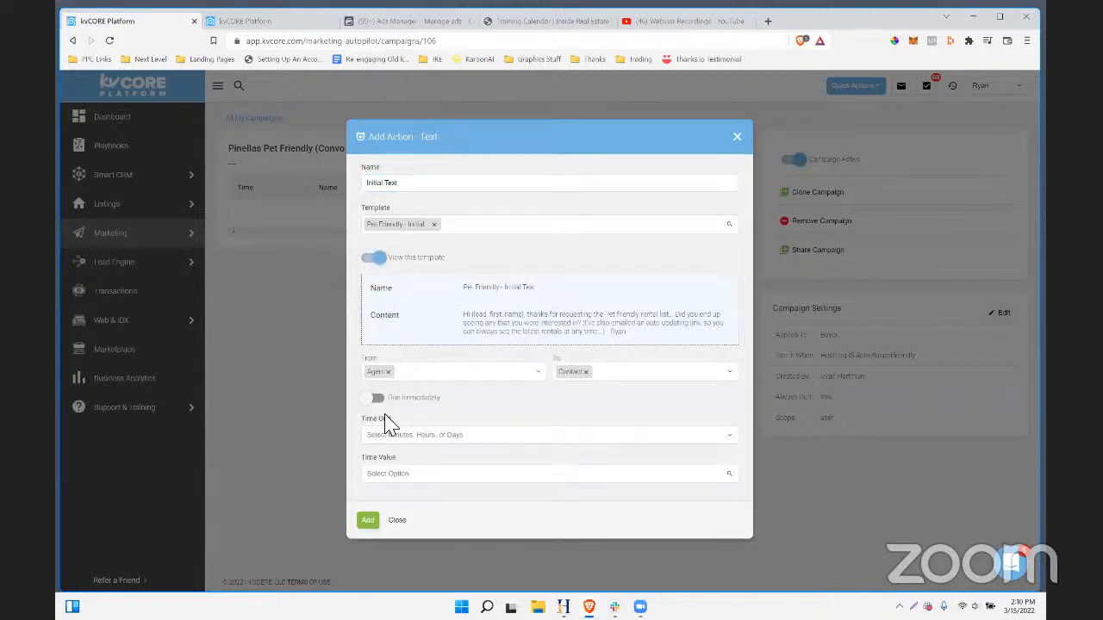
{"action": "left_click", "coordinate": [393, 434]}
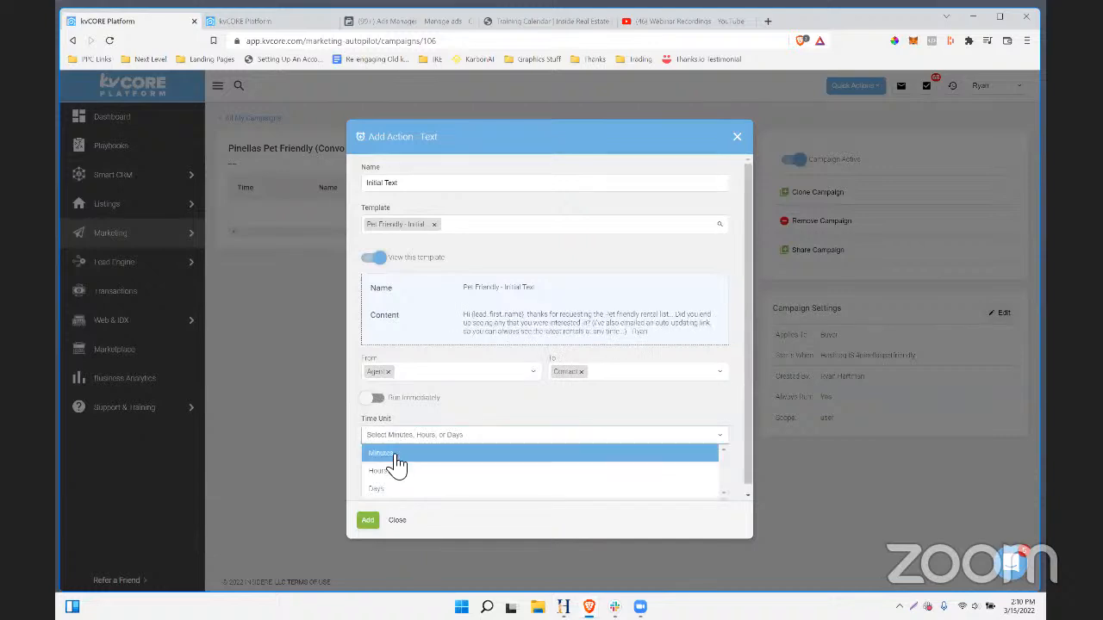
{"action": "left_click", "coordinate": [398, 461]}
{"action": "left_click", "coordinate": [401, 479]}
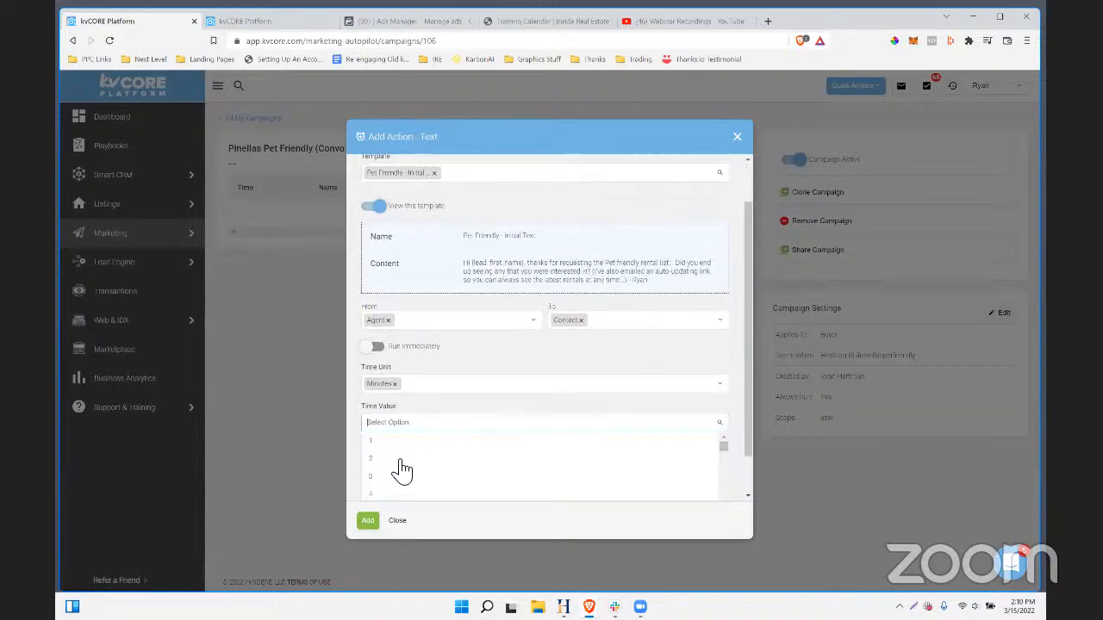
{"action": "left_click", "coordinate": [399, 475]}
{"action": "left_click", "coordinate": [371, 519]}
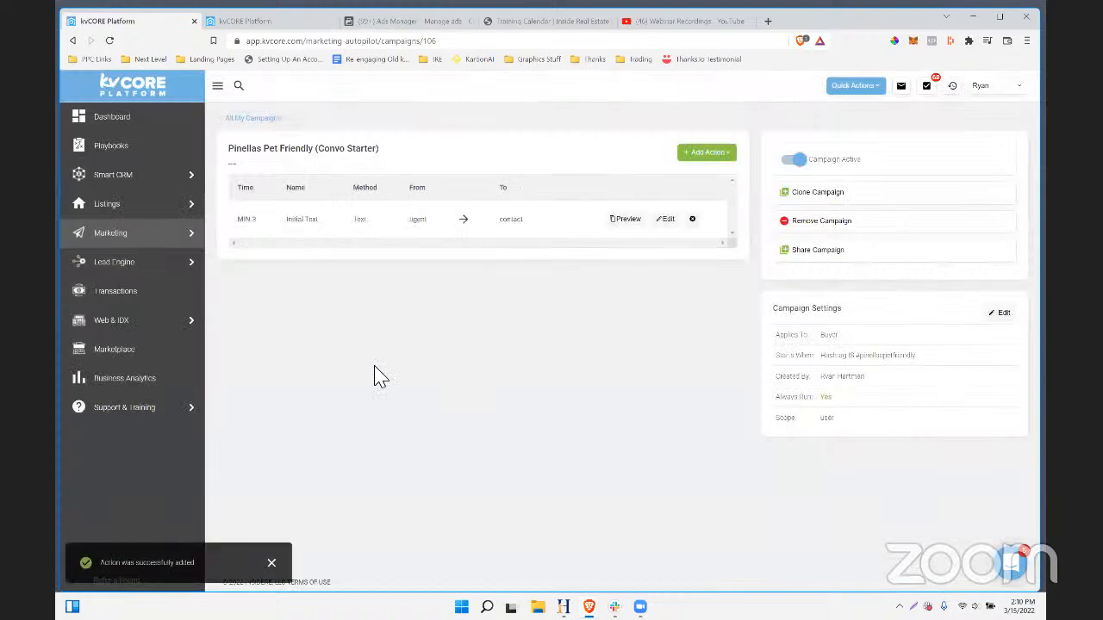
- Add an immediate 'Initial Email' action using the Pet Friendly - Initial Email template
{"action": "left_click", "coordinate": [710, 154]}
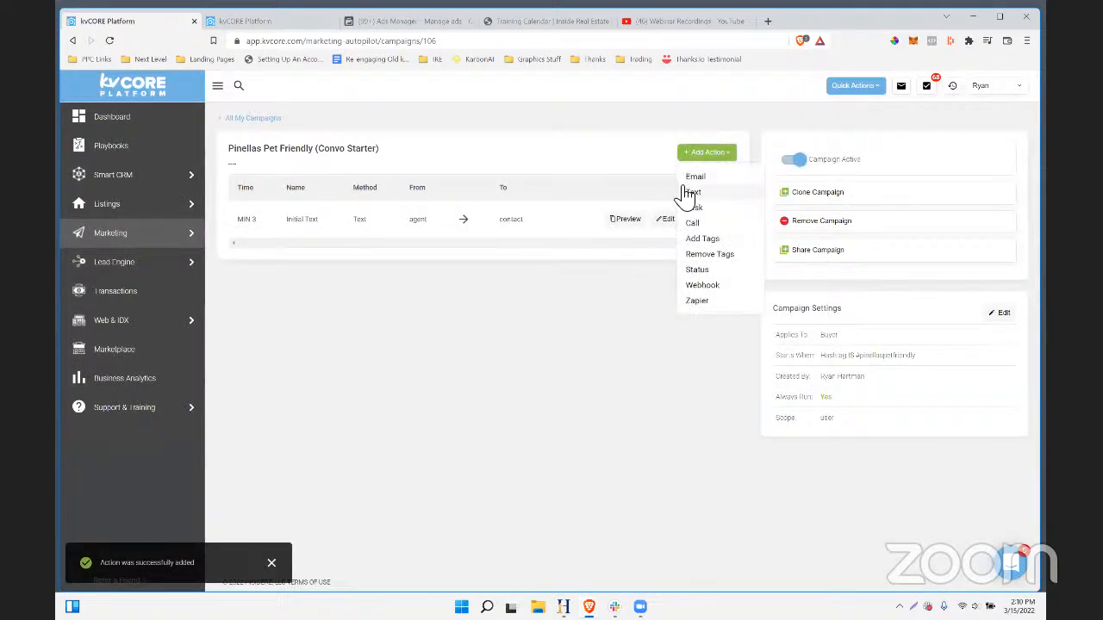
{"action": "left_click", "coordinate": [693, 181]}
{"action": "type", "text": "Initial Email"}
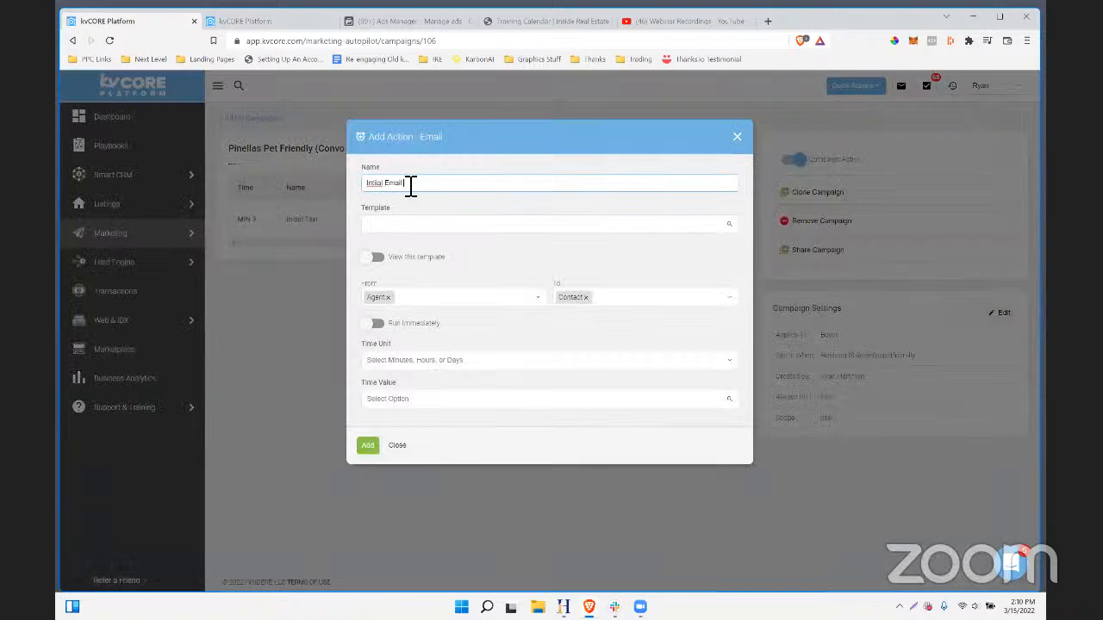
{"action": "left_click", "coordinate": [396, 223]}
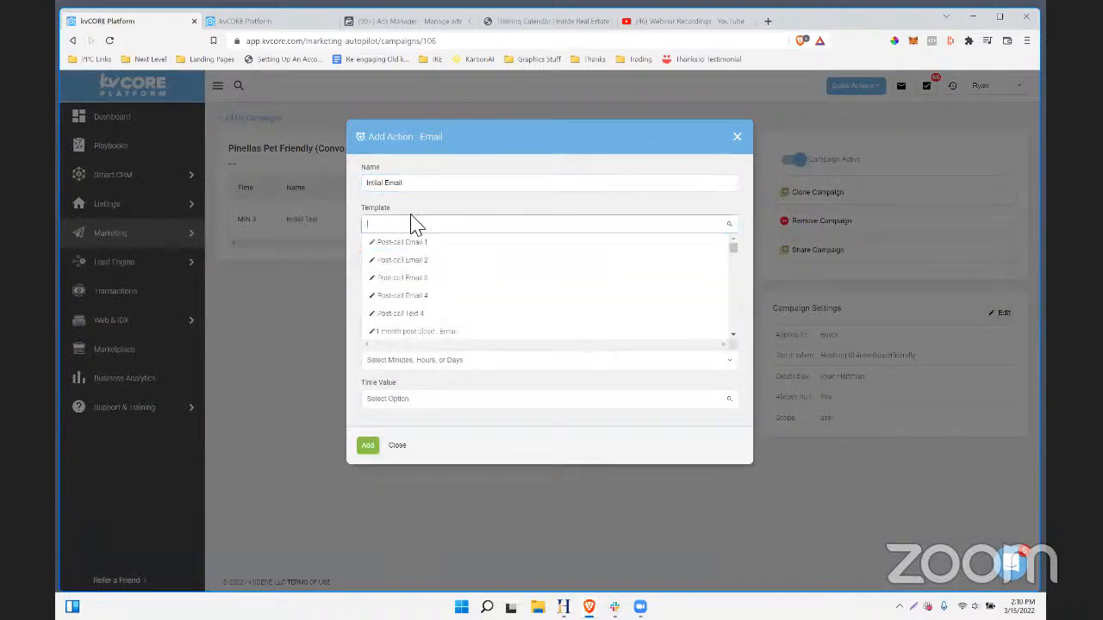
{"action": "type", "text": "pet fr"}
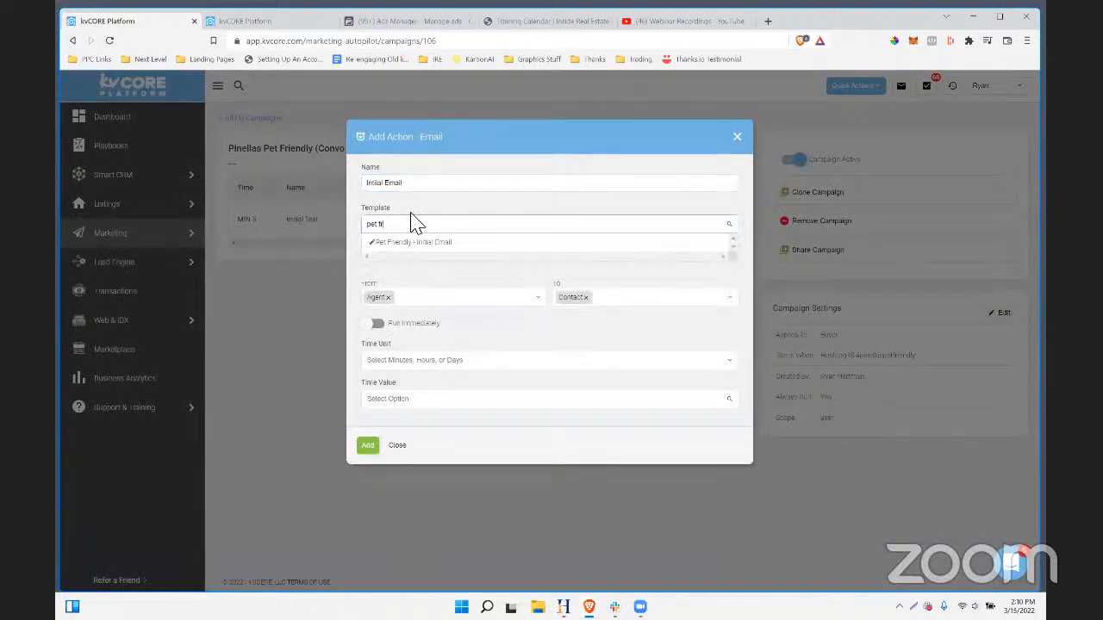
{"action": "left_click", "coordinate": [406, 243]}
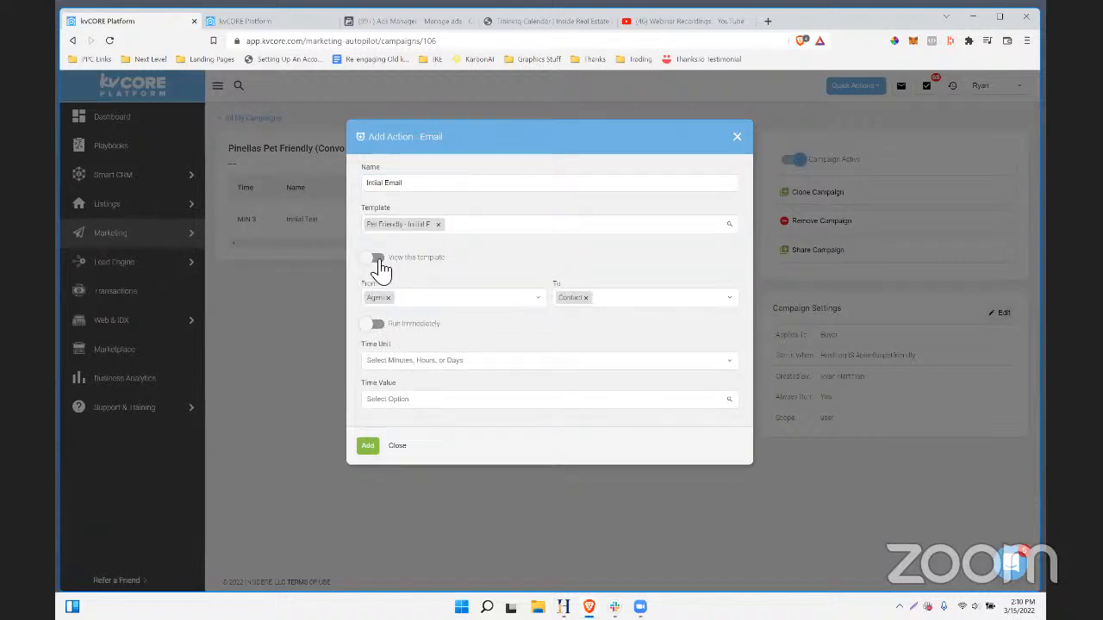
{"action": "left_click", "coordinate": [375, 257]}
{"action": "scroll", "coordinate": [535, 280], "scroll_direction": "down", "scroll_amount": 1}
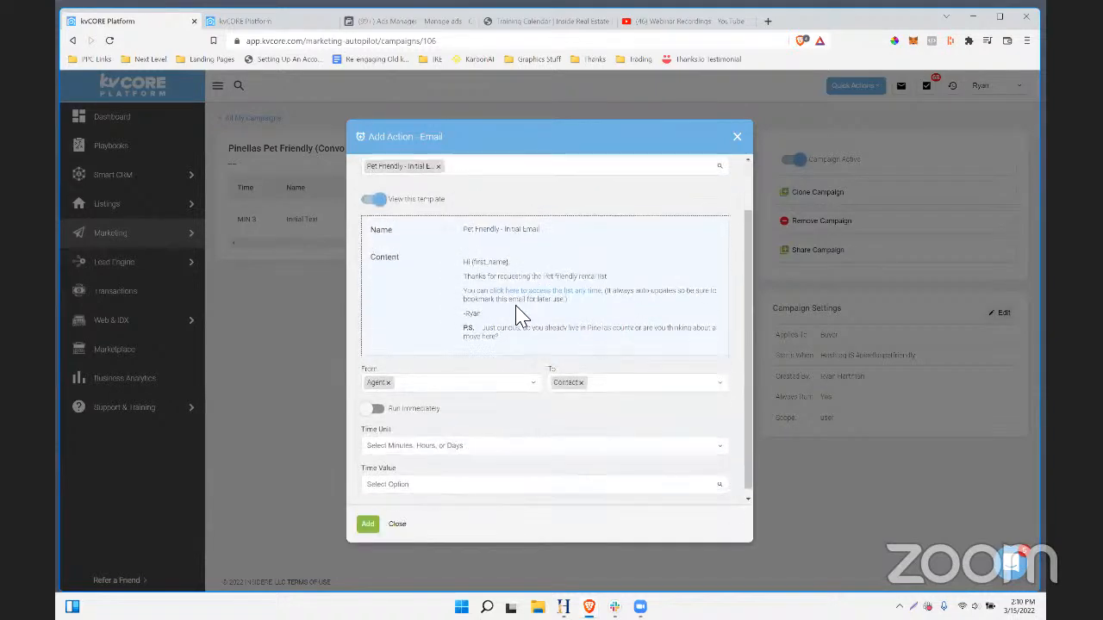
{"action": "left_click", "coordinate": [412, 438]}
{"action": "left_click", "coordinate": [377, 402]}
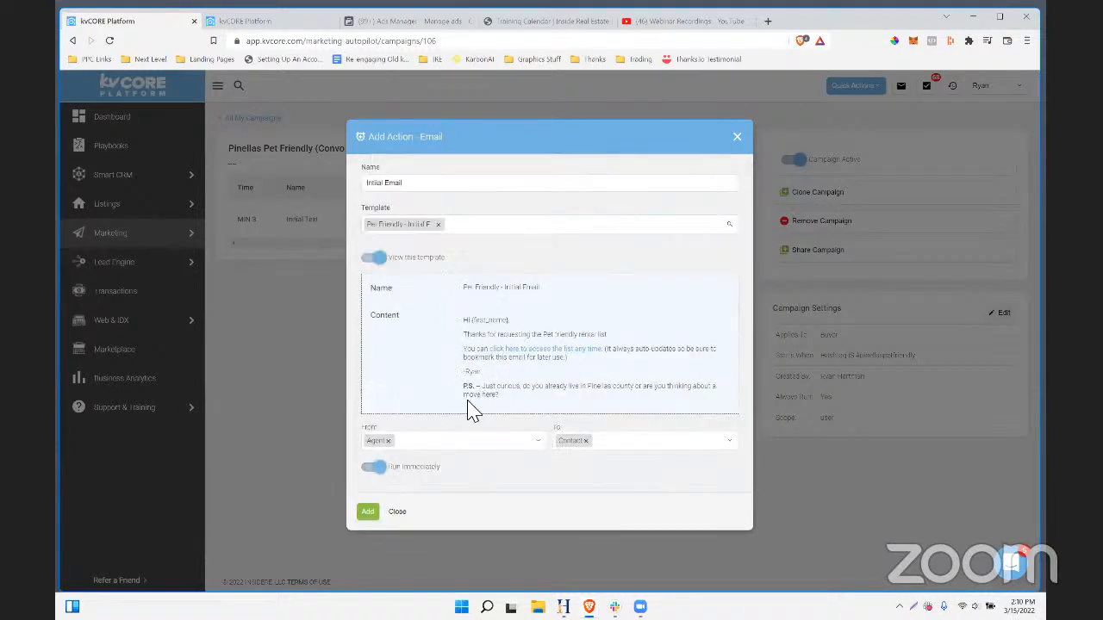
{"action": "left_click", "coordinate": [368, 514]}
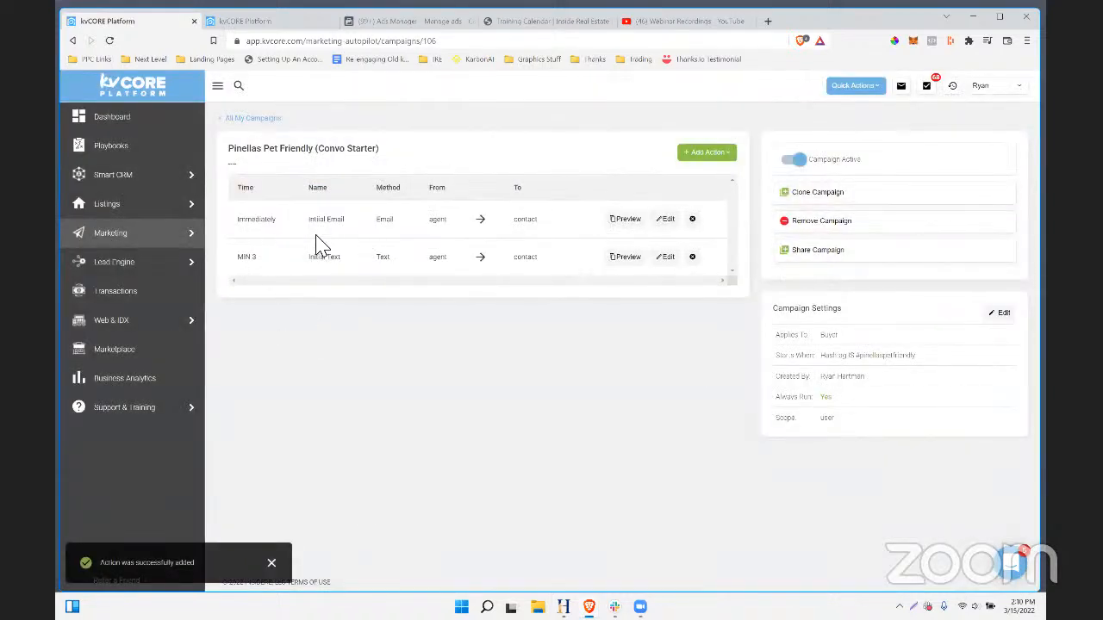
{"action": "left_click_drag", "start_coordinate": [238, 155], "coordinate": [380, 141]}
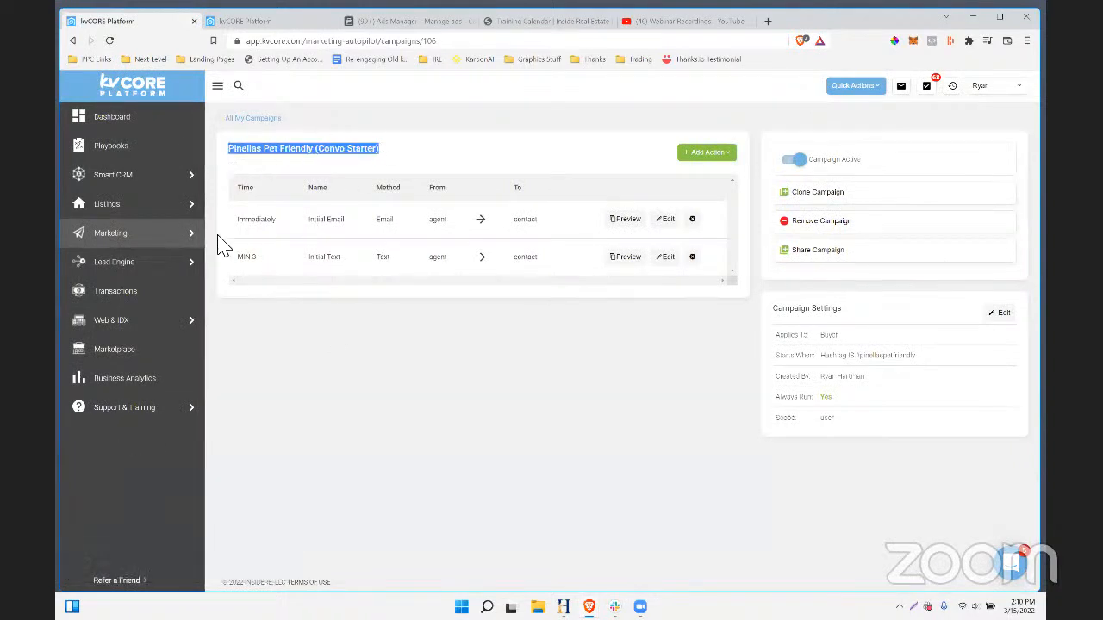
{"action": "left_click", "coordinate": [361, 135]}
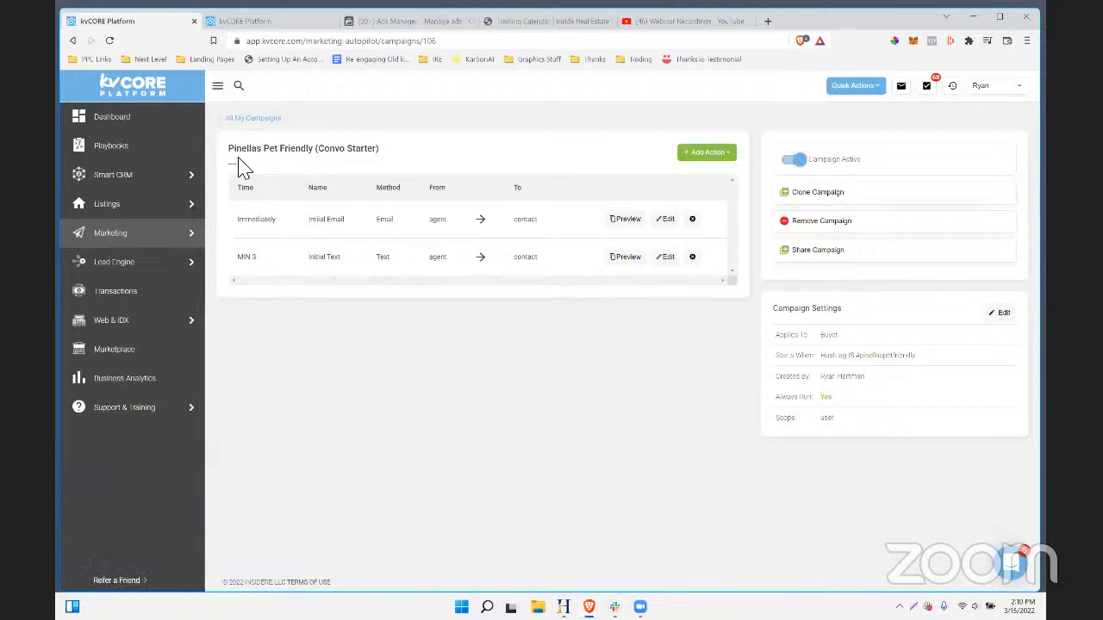
{"action": "left_click_drag", "start_coordinate": [241, 227], "coordinate": [567, 260]}
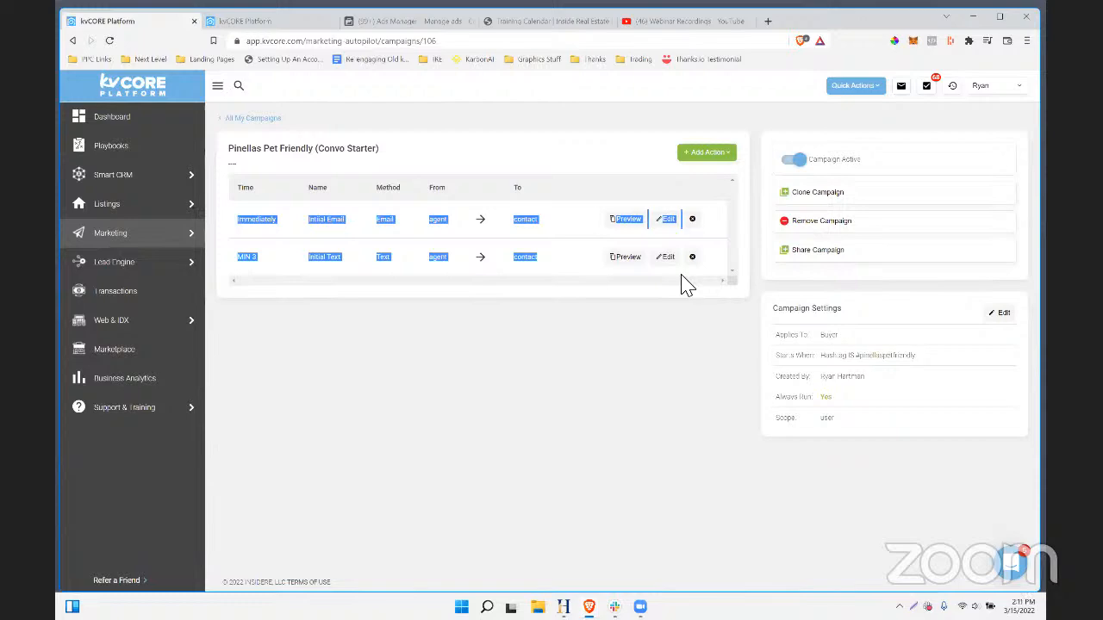
- Close and discard the Facebook lead form to return to the ad editor
{"action": "left_click", "coordinate": [406, 23]}
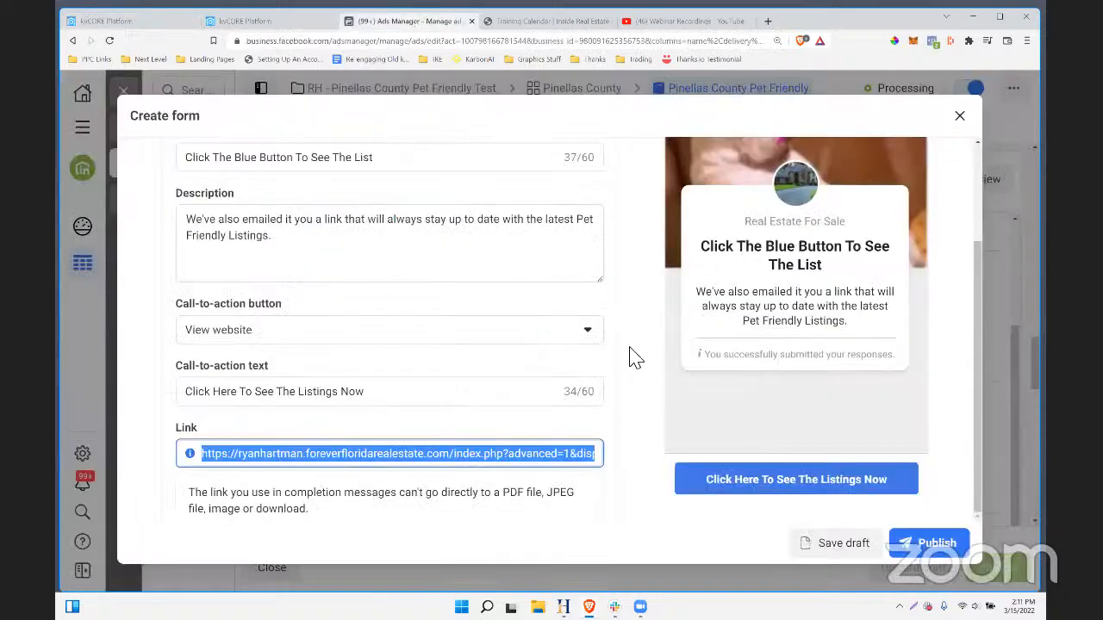
{"action": "left_click", "coordinate": [959, 115]}
{"action": "left_click", "coordinate": [719, 314]}
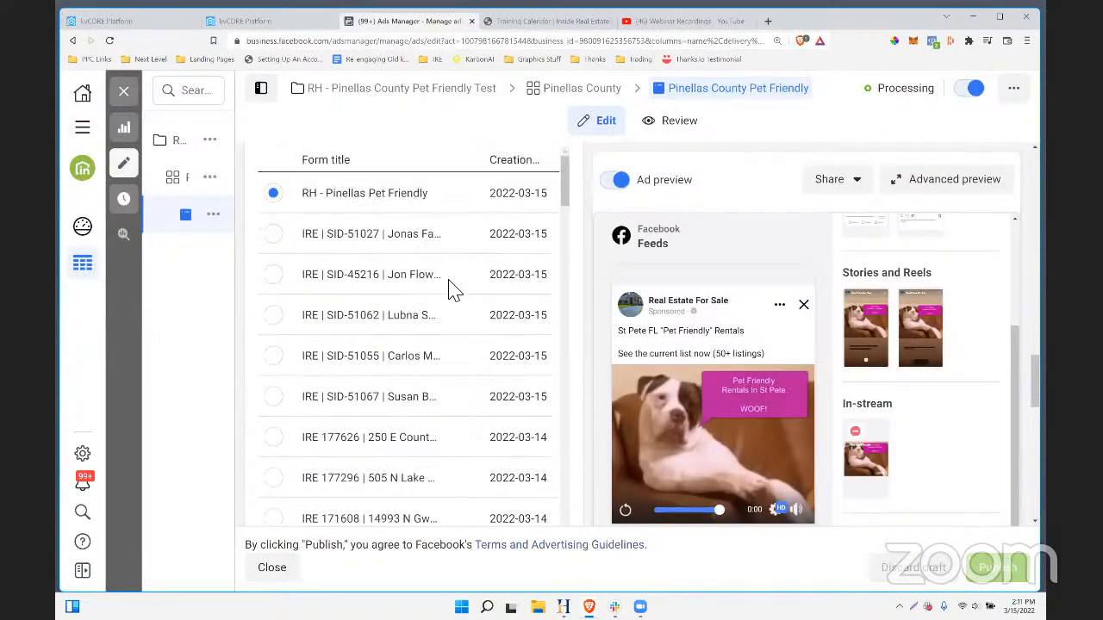
{"action": "scroll", "coordinate": [605, 308], "scroll_direction": "down", "scroll_amount": 5}
{"action": "scroll", "coordinate": [634, 303], "scroll_direction": "up", "scroll_amount": 3}
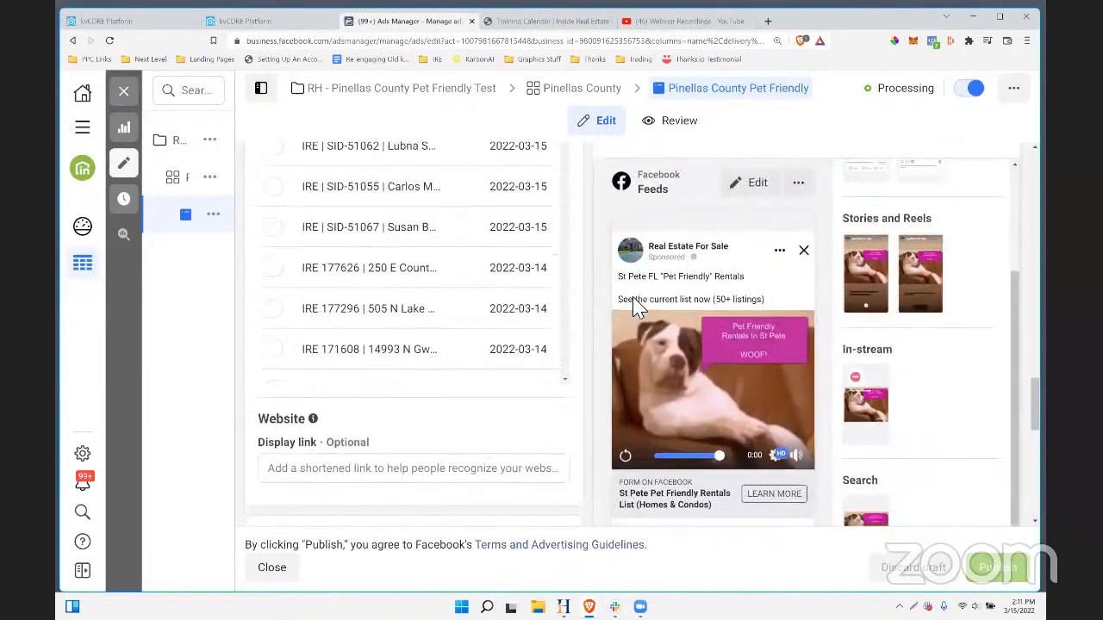
{"action": "scroll", "coordinate": [634, 309], "scroll_direction": "down", "scroll_amount": 8}
{"action": "scroll", "coordinate": [344, 157], "scroll_direction": "up", "scroll_amount": 5}
{"action": "scroll", "coordinate": [345, 158], "scroll_direction": "up", "scroll_amount": 2}
- Return to the Pinellas Pet Friendly campaign page in kvCORE
{"action": "left_click", "coordinate": [258, 22]}
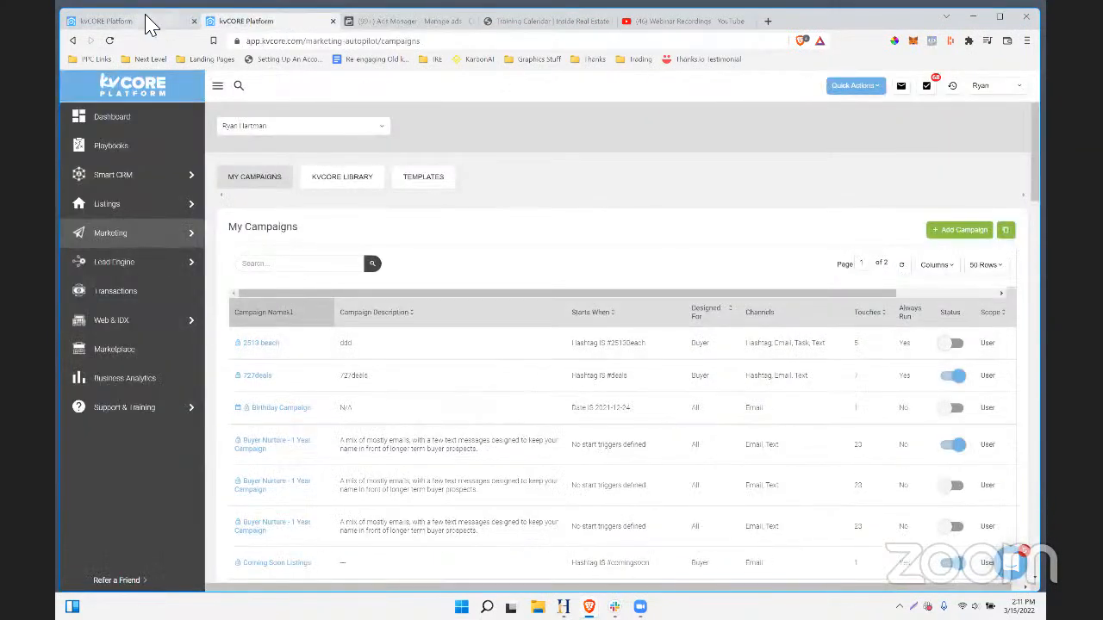
{"action": "left_click", "coordinate": [148, 25]}
{"action": "left_click", "coordinate": [529, 307]}
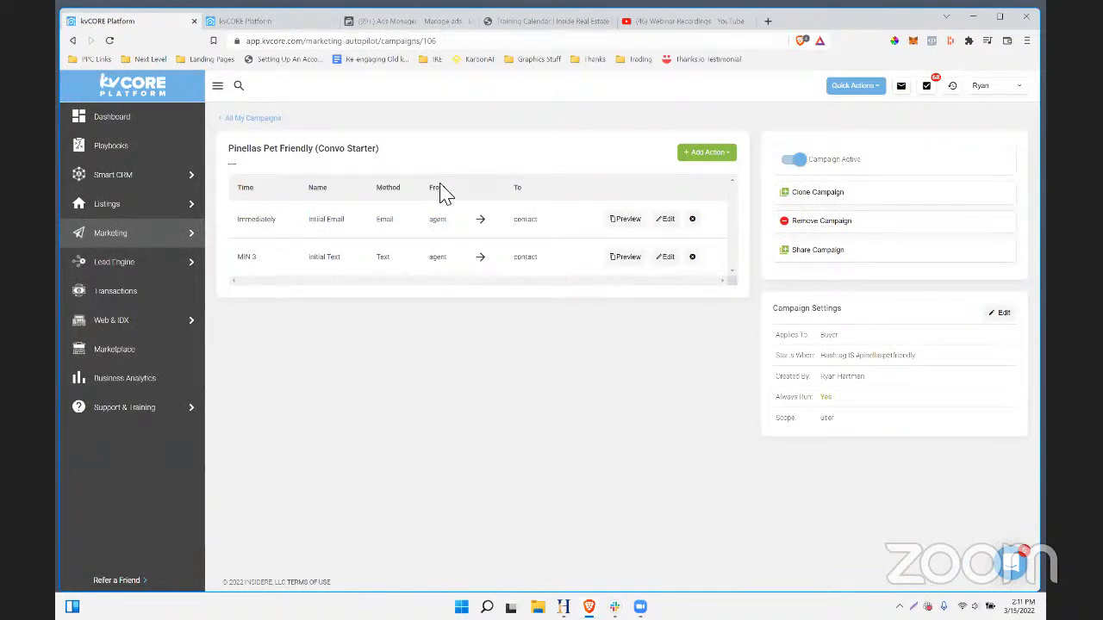
{"action": "left_click", "coordinate": [393, 20]}
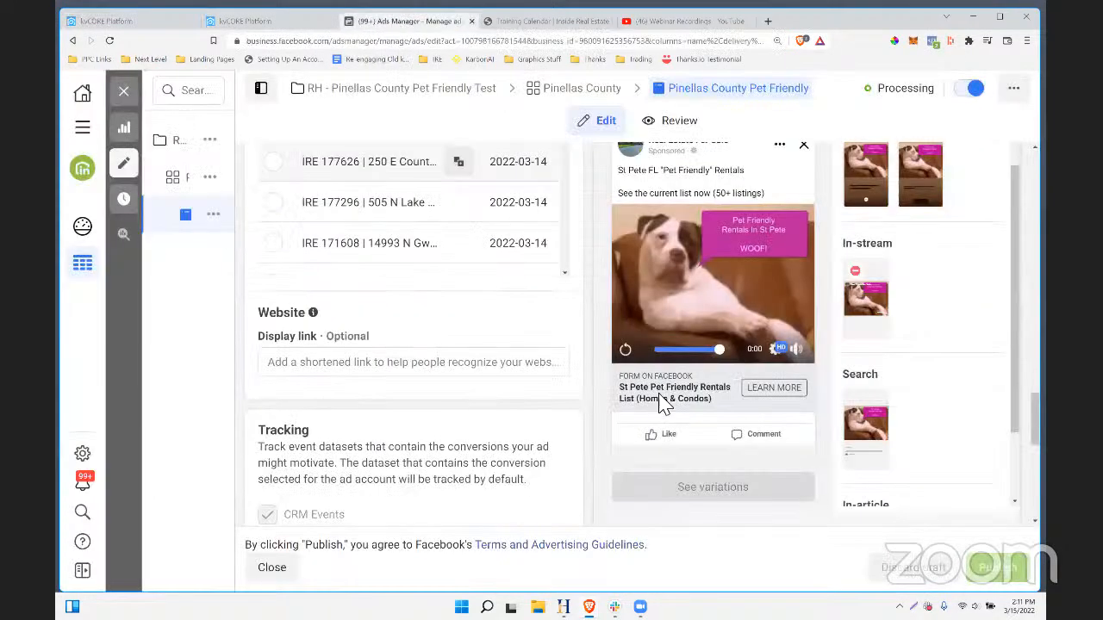
{"action": "left_click", "coordinate": [112, 22]}
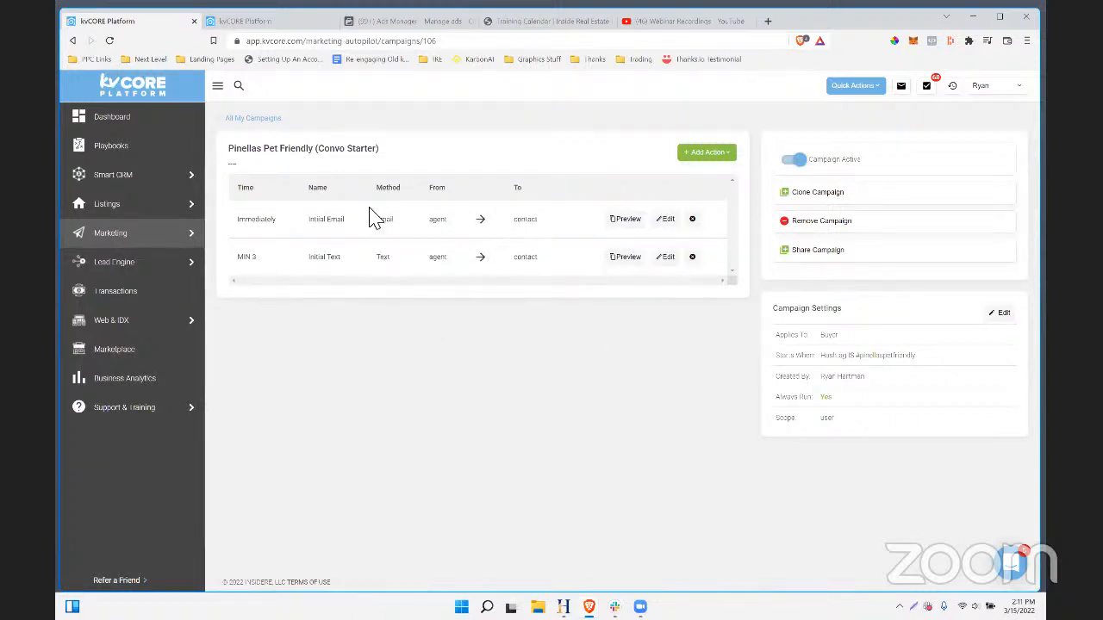
{"action": "left_click", "coordinate": [768, 20]}
- Load calendar.google.com and create a new event dated Wednesday, March 16
{"action": "type", "text": "calendar.google.com"}
{"action": "key", "text": "Return"}
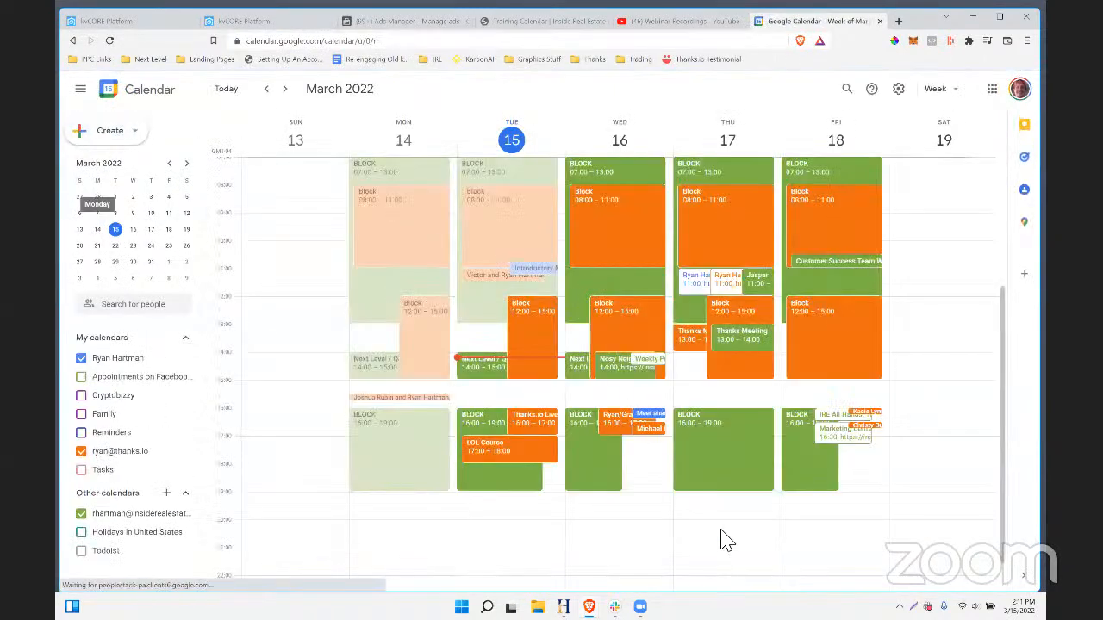
{"action": "left_click", "coordinate": [107, 130]}
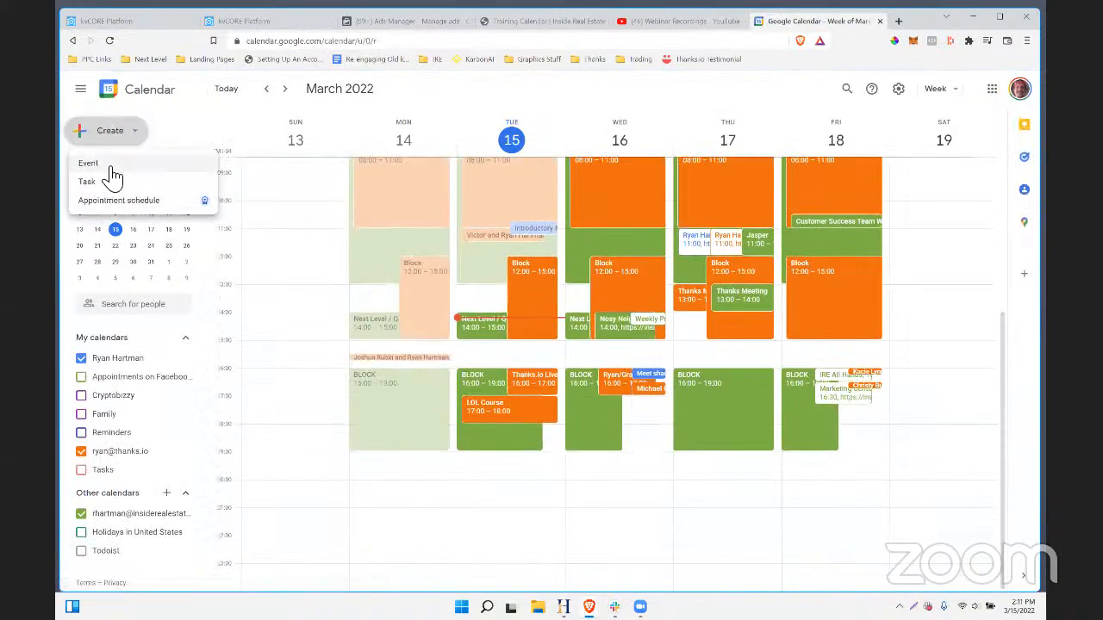
{"action": "left_click", "coordinate": [211, 165]}
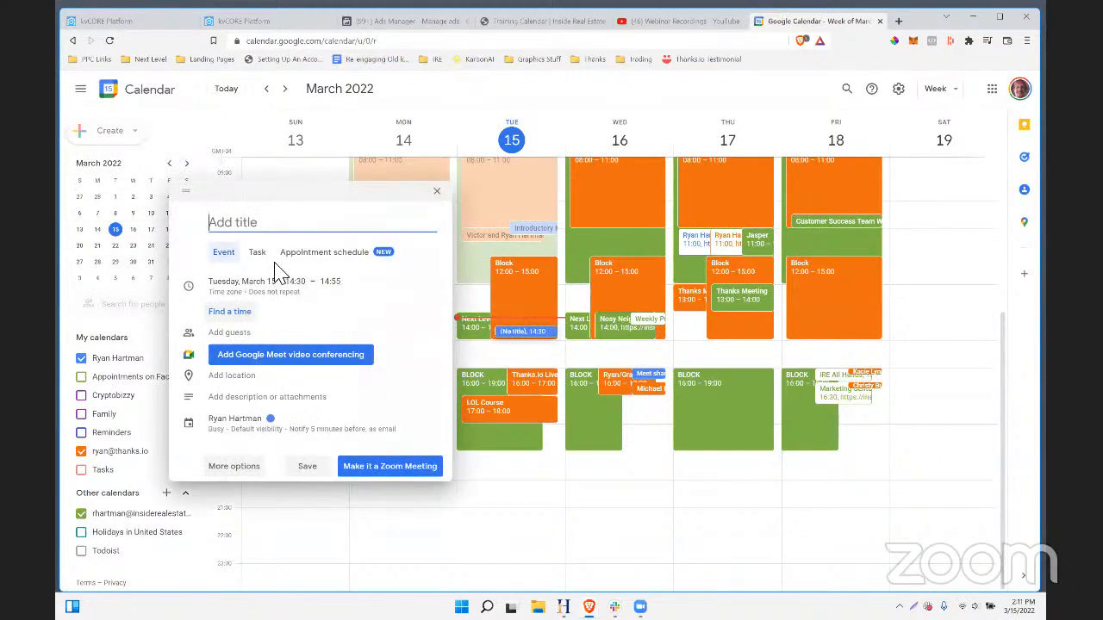
{"action": "left_click", "coordinate": [277, 290]}
{"action": "left_click", "coordinate": [248, 280]}
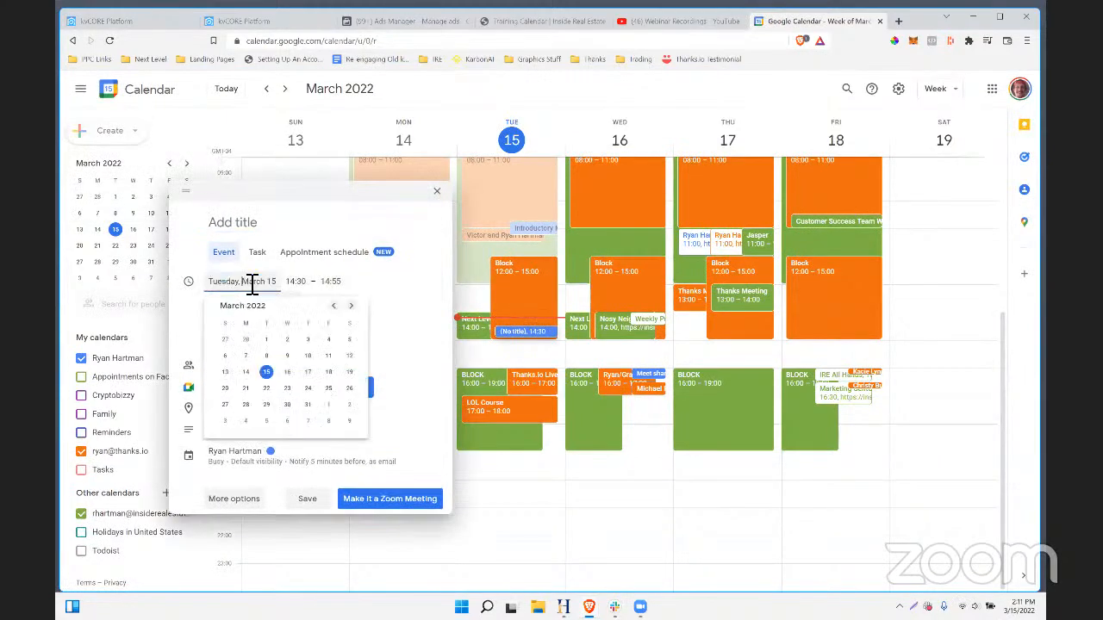
{"action": "left_click", "coordinate": [291, 374]}
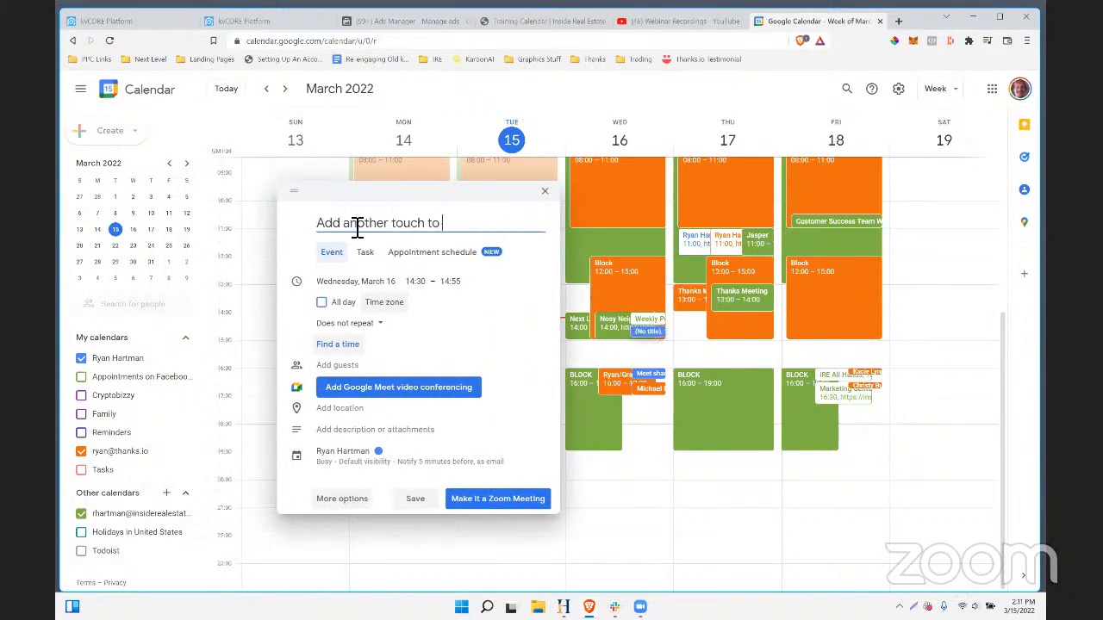
- Title it 'Add another touch to smart campaign for pet friendly', repeating weekdays at 15:00, and save
{"action": "type", "text": "or pet friendly"}
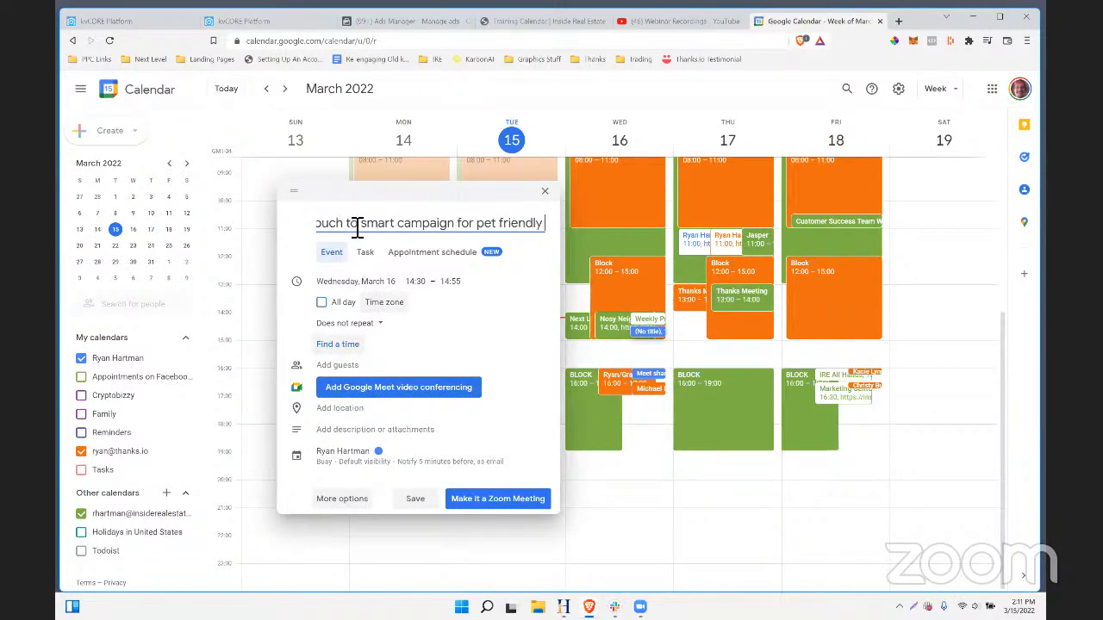
{"action": "left_click", "coordinate": [363, 325]}
{"action": "left_click", "coordinate": [366, 327]}
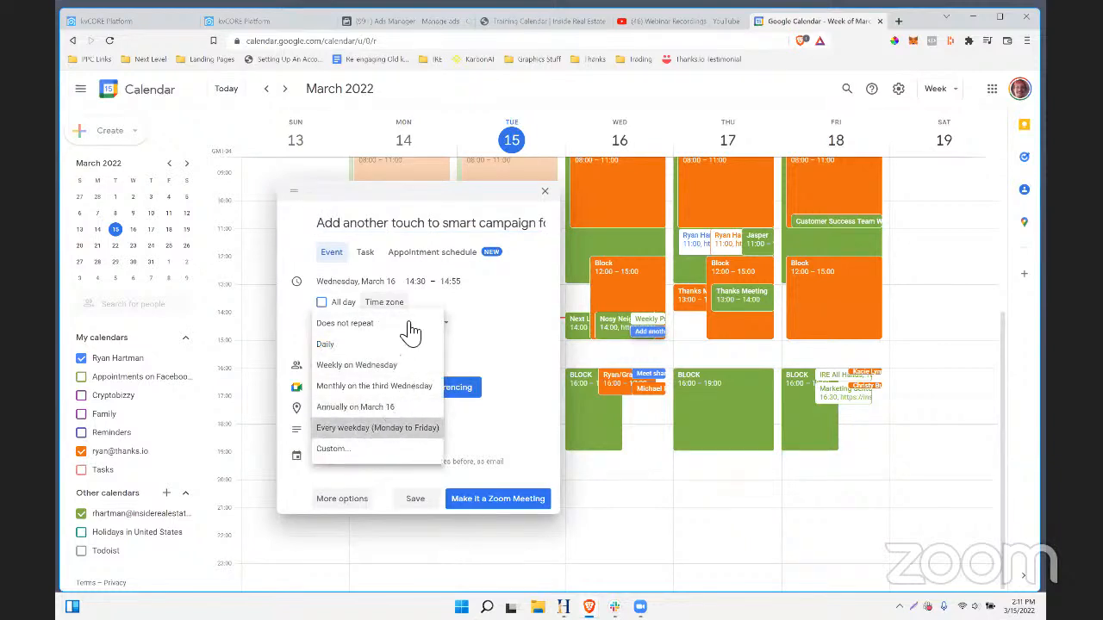
{"action": "left_click", "coordinate": [387, 429]}
{"action": "left_click", "coordinate": [432, 284]}
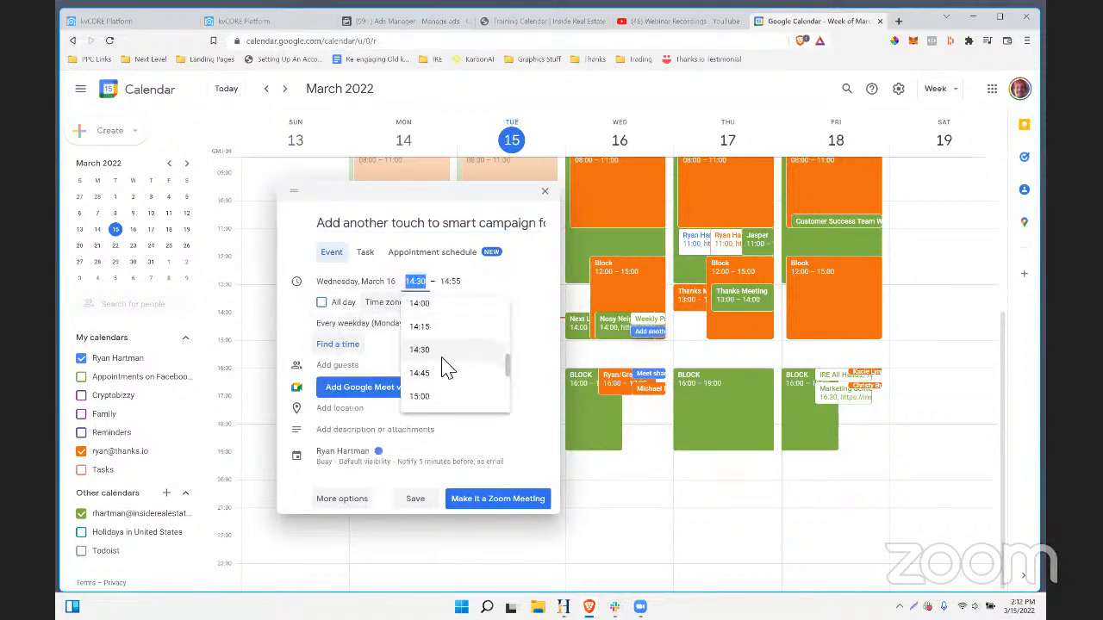
{"action": "left_click", "coordinate": [442, 347]}
{"action": "left_click", "coordinate": [415, 498]}
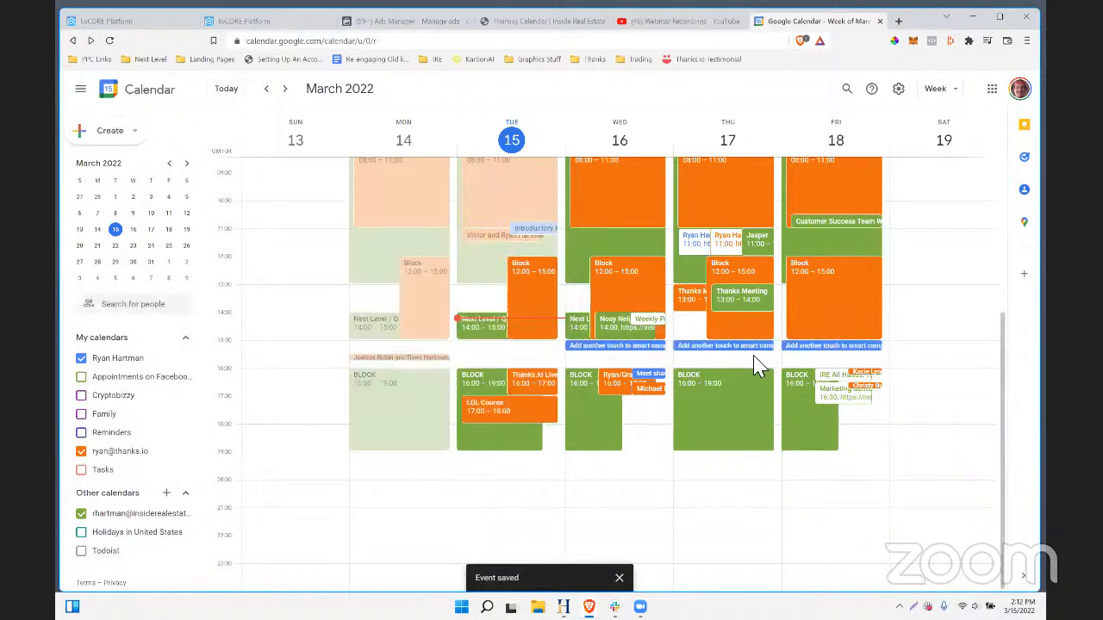
- Return to the kvCORE Pinellas Pet Friendly campaign tab
{"action": "left_click_drag", "start_coordinate": [879, 353], "coordinate": [558, 356]}
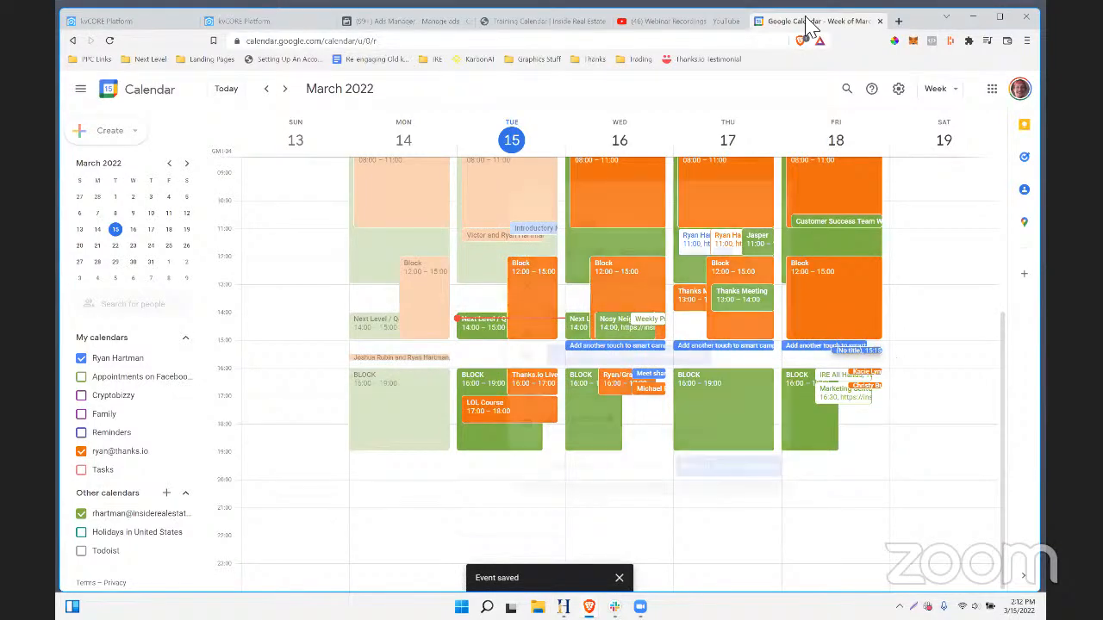
{"action": "left_click", "coordinate": [726, 22]}
{"action": "left_click", "coordinate": [773, 24]}
{"action": "left_click", "coordinate": [259, 25]}
{"action": "left_click", "coordinate": [123, 23]}
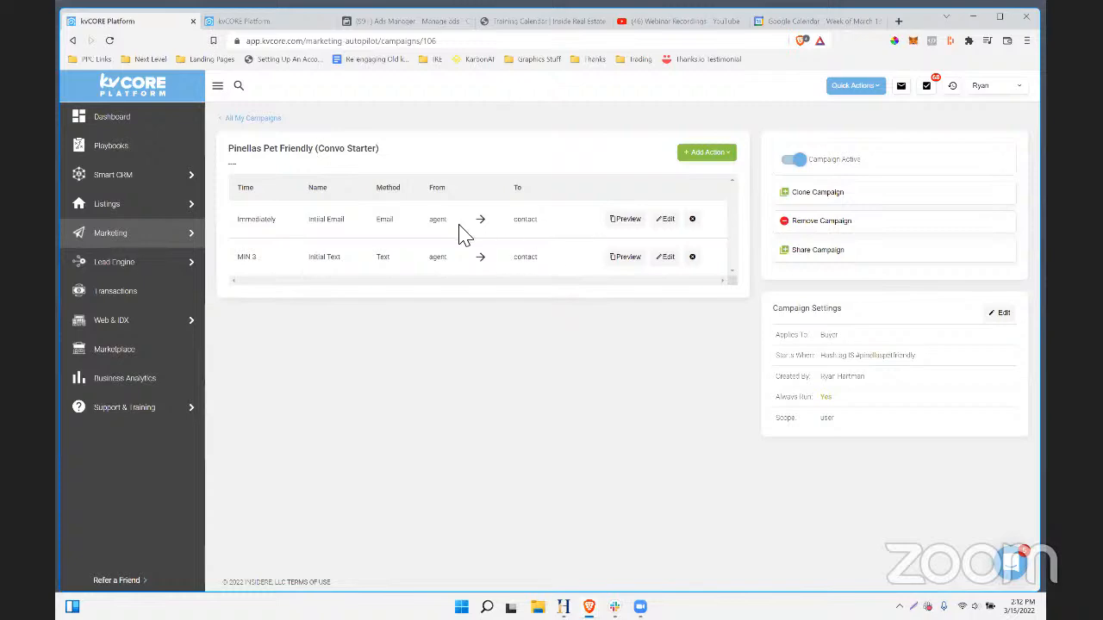
- Go to Marketing and open Search Alerts to view the auto-assigned hashtag alerts
{"action": "left_click", "coordinate": [135, 236]}
{"action": "scroll", "coordinate": [758, 393], "scroll_direction": "down", "scroll_amount": 2}
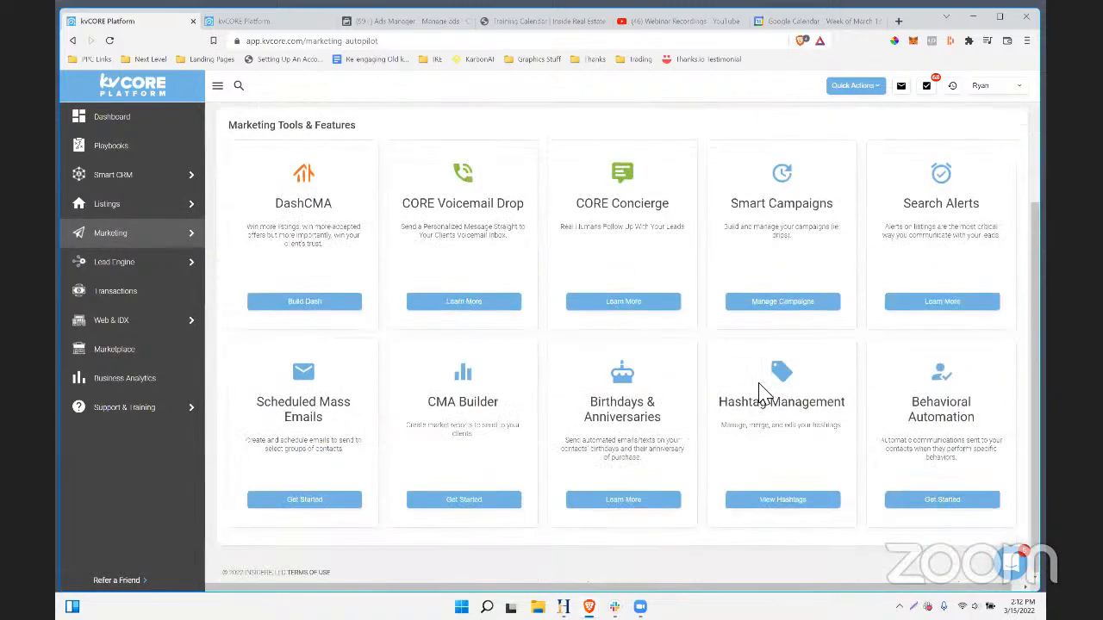
{"action": "left_click", "coordinate": [937, 303]}
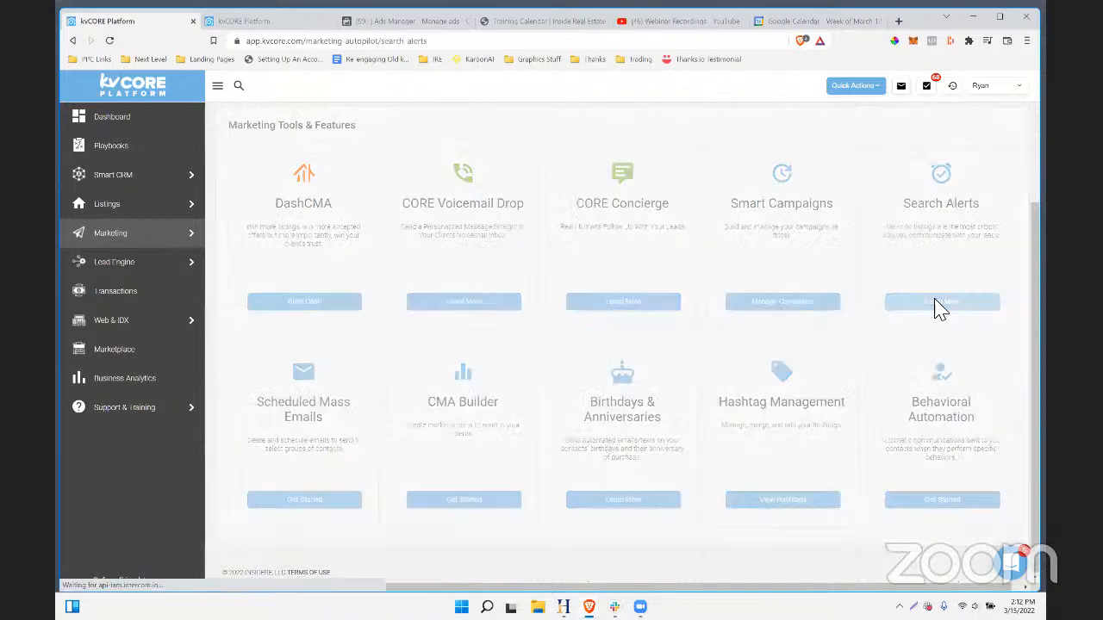
{"action": "scroll", "coordinate": [418, 360], "scroll_direction": "down", "scroll_amount": 2}
{"action": "mouse_move", "coordinate": [125, 248]}
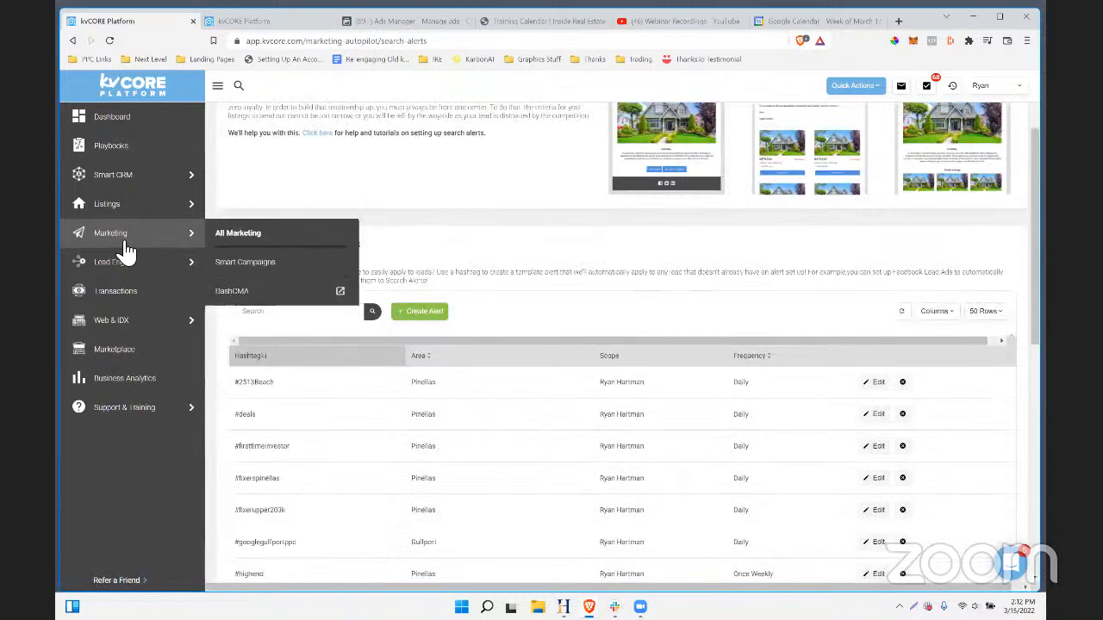
- Start a new auto-assigned alert tagged petfriendlypinellas for Pinellas County, FL
{"action": "left_click", "coordinate": [422, 311]}
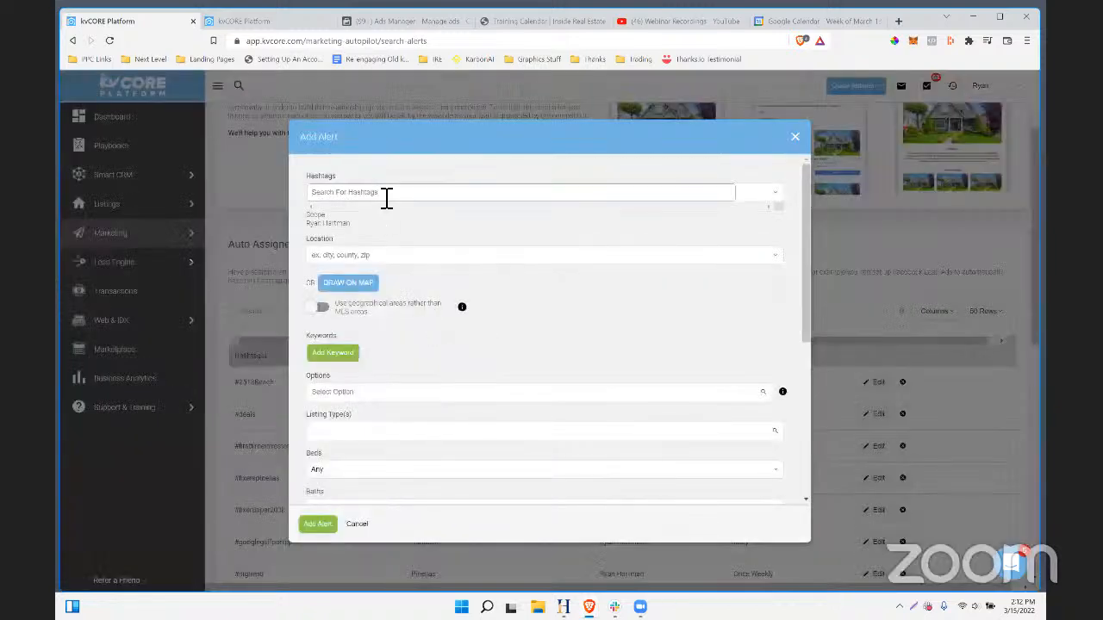
{"action": "type", "text": "petfriendlypinell"}
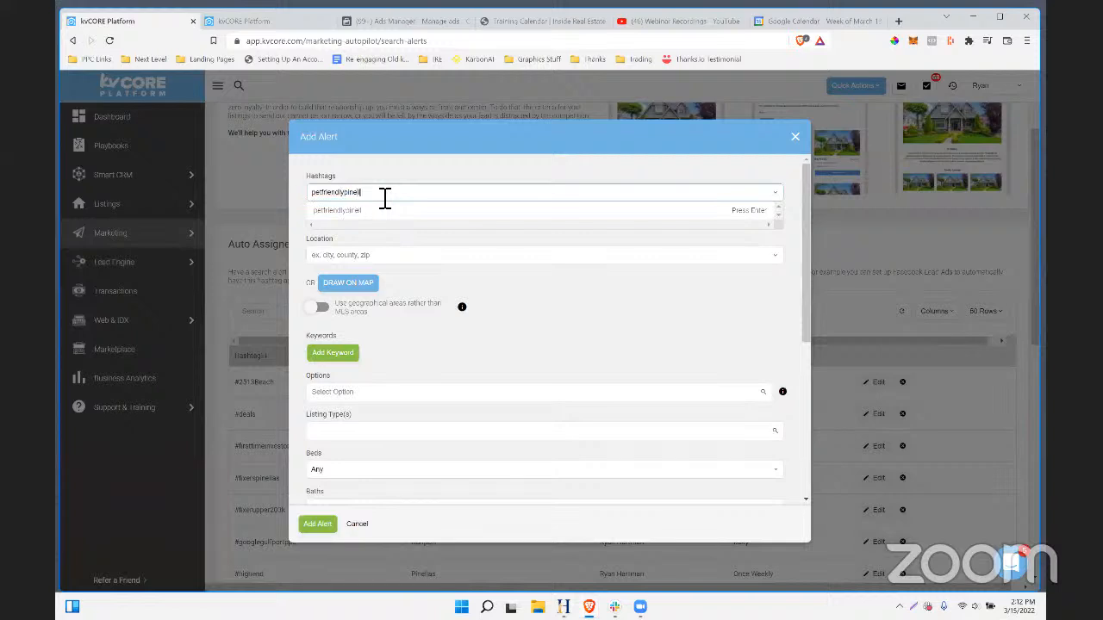
{"action": "type", "text": "as"}
{"action": "left_click", "coordinate": [734, 207]}
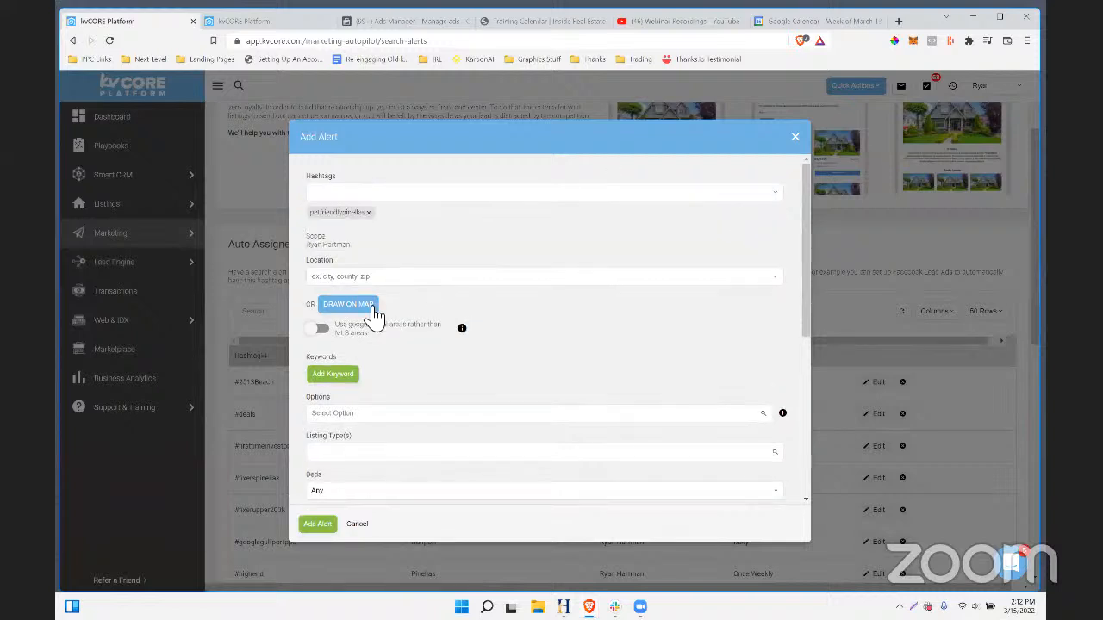
{"action": "left_click", "coordinate": [379, 277]}
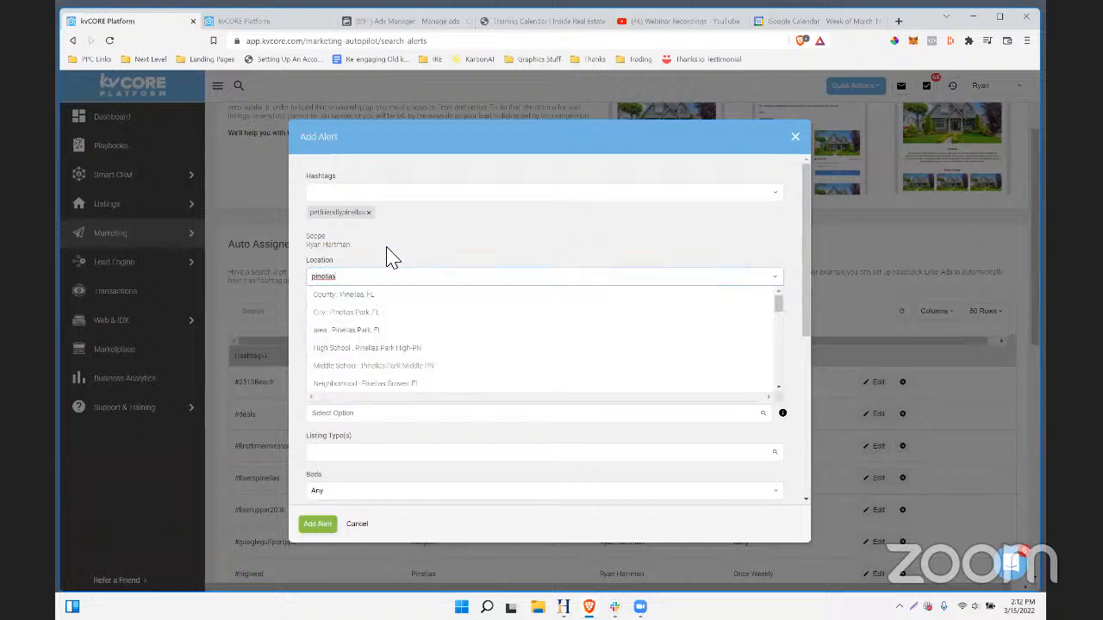
{"action": "left_click", "coordinate": [344, 301]}
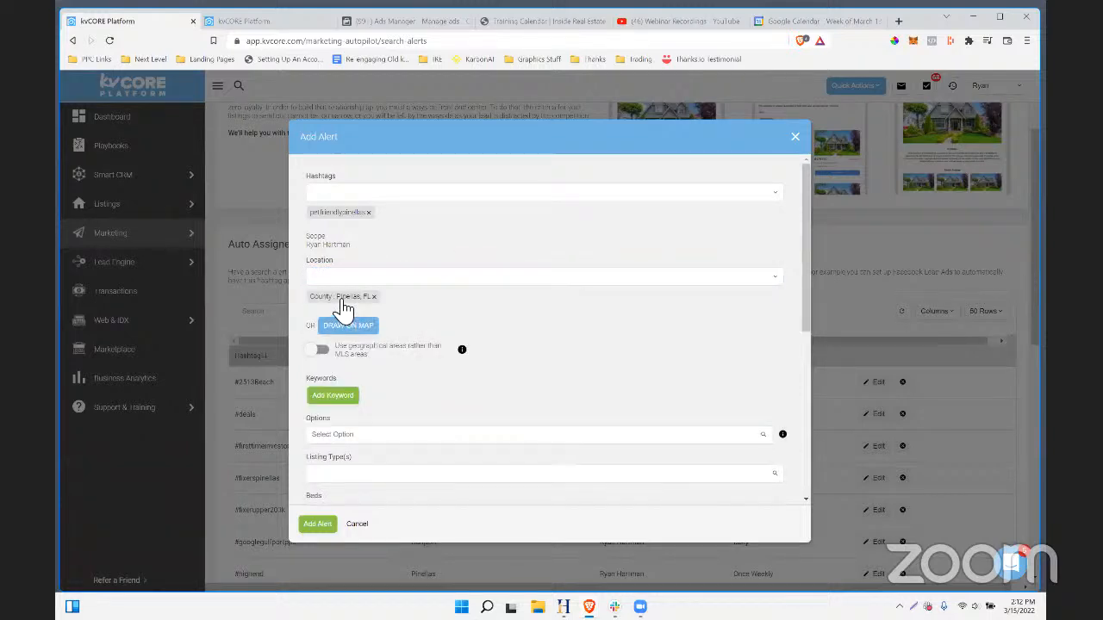
- Add Allows Pets to the alert's property options
{"action": "scroll", "coordinate": [510, 353], "scroll_direction": "down", "scroll_amount": 1}
{"action": "scroll", "coordinate": [511, 353], "scroll_direction": "down", "scroll_amount": 2}
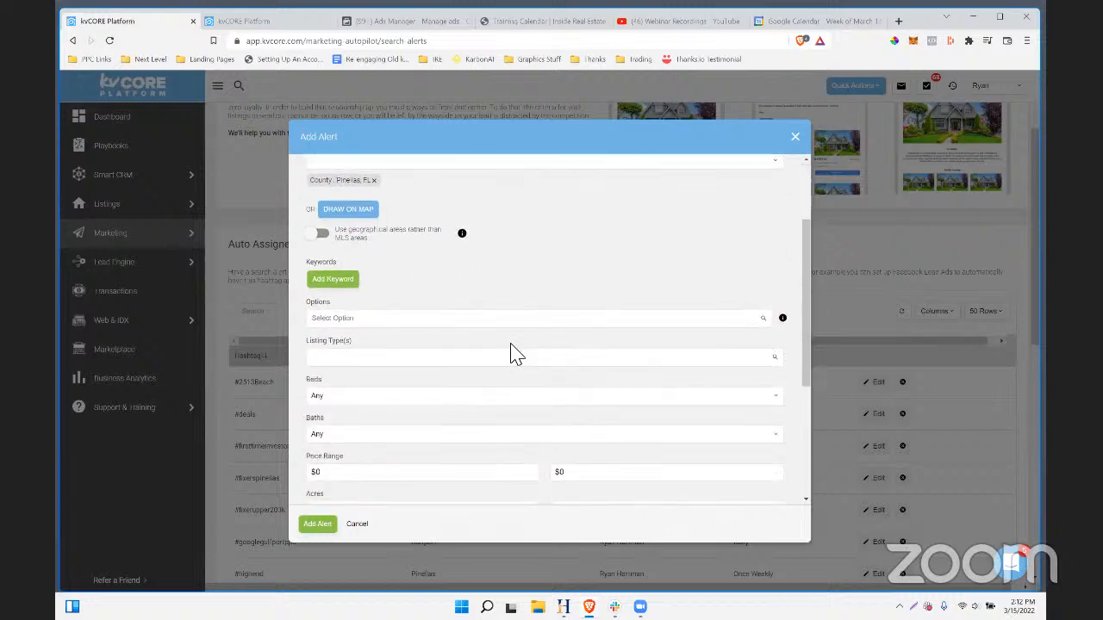
{"action": "scroll", "coordinate": [510, 353], "scroll_direction": "up", "scroll_amount": 1}
{"action": "scroll", "coordinate": [482, 336], "scroll_direction": "up", "scroll_amount": 1}
{"action": "scroll", "coordinate": [396, 319], "scroll_direction": "down", "scroll_amount": 1}
{"action": "left_click", "coordinate": [390, 315]}
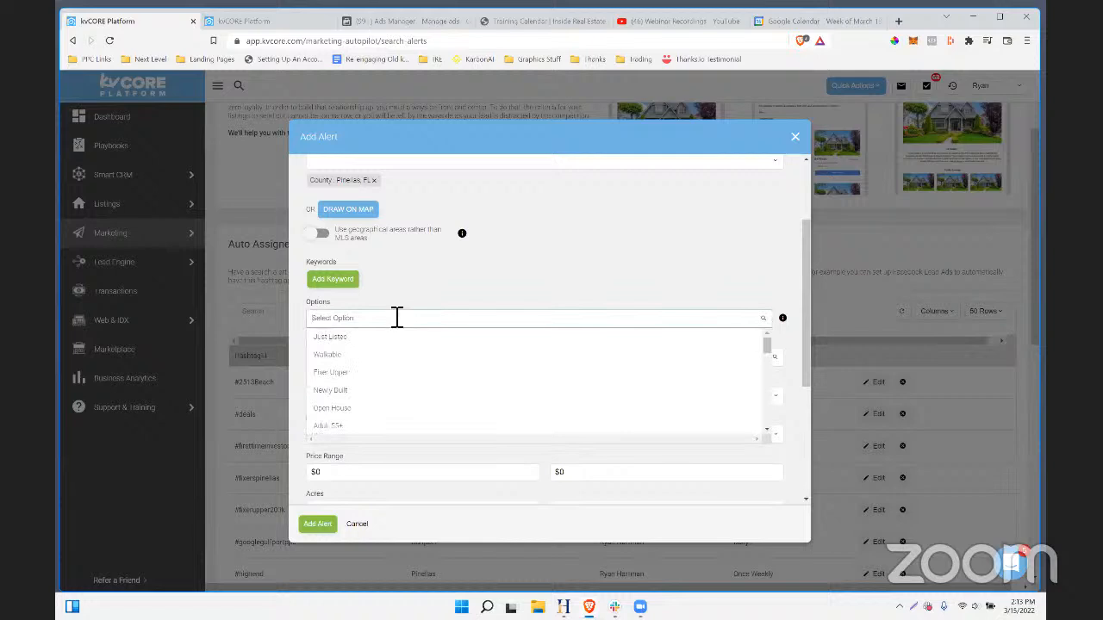
{"action": "left_click", "coordinate": [446, 290]}
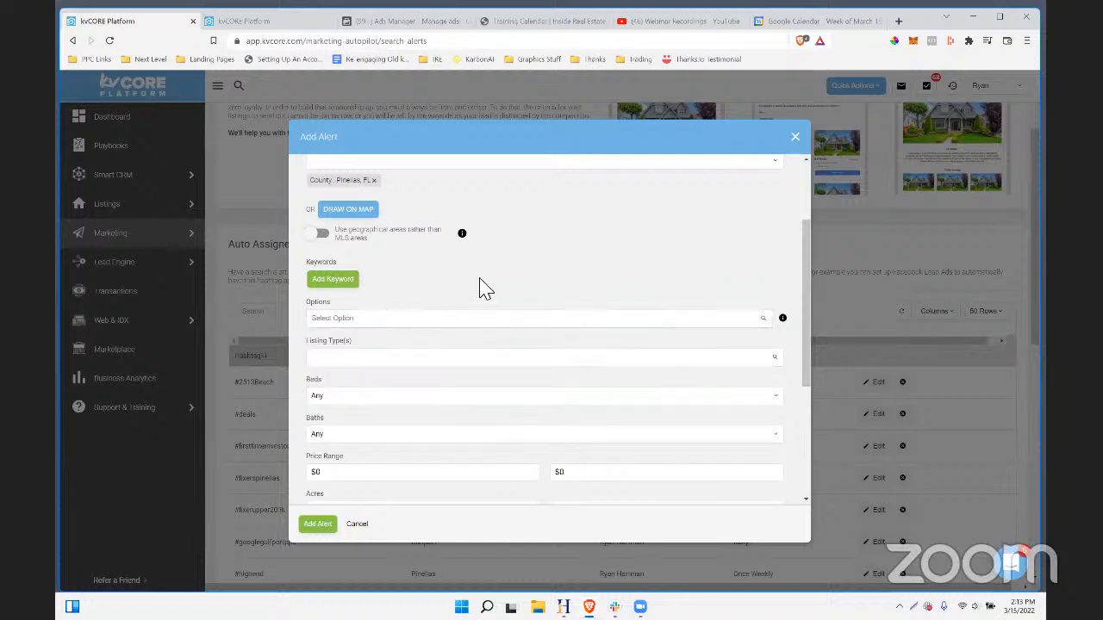
{"action": "left_click", "coordinate": [384, 321]}
{"action": "scroll", "coordinate": [411, 374], "scroll_direction": "down", "scroll_amount": 10}
{"action": "scroll", "coordinate": [409, 374], "scroll_direction": "down", "scroll_amount": 2}
{"action": "left_click", "coordinate": [362, 432]}
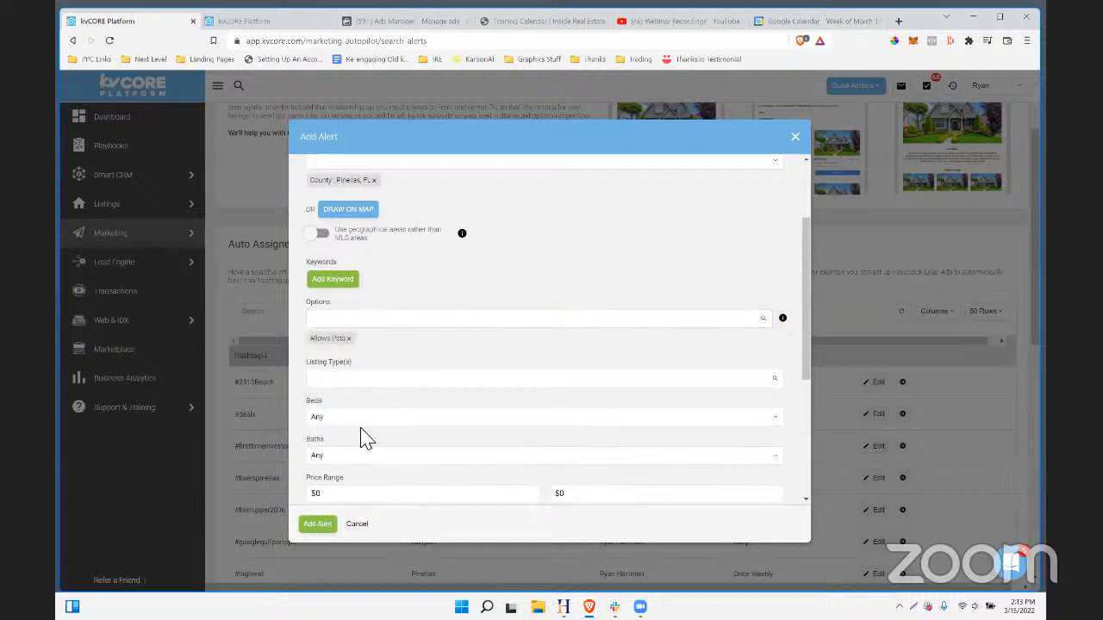
- Limit the listing type to Rentals and save the search alert
{"action": "left_click", "coordinate": [365, 379]}
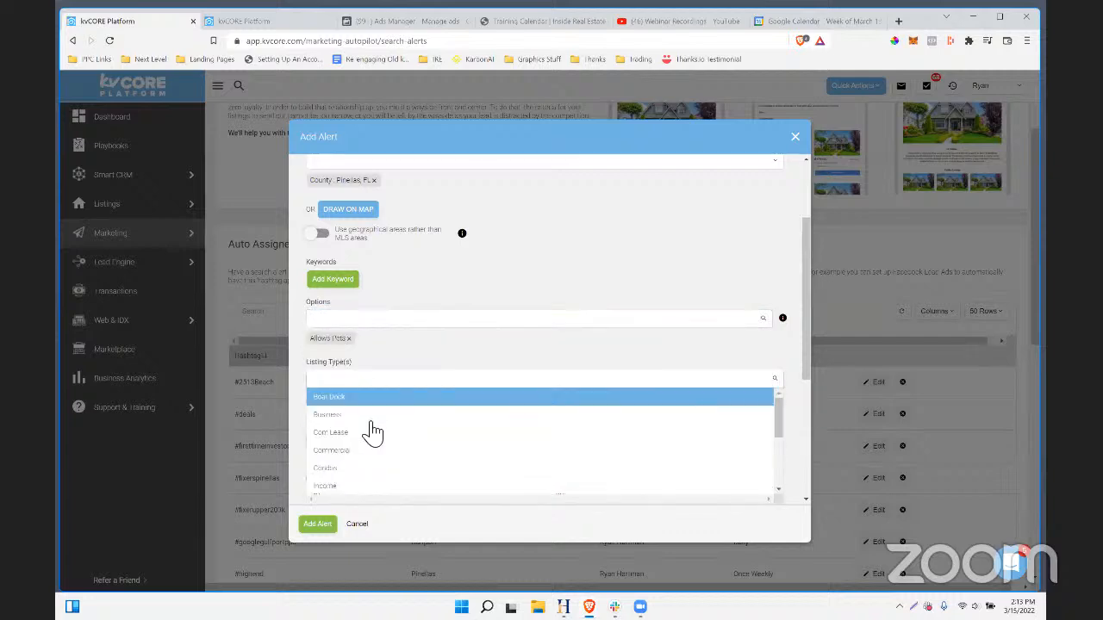
{"action": "scroll", "coordinate": [369, 428], "scroll_direction": "down", "scroll_amount": 3}
{"action": "left_click", "coordinate": [355, 441]}
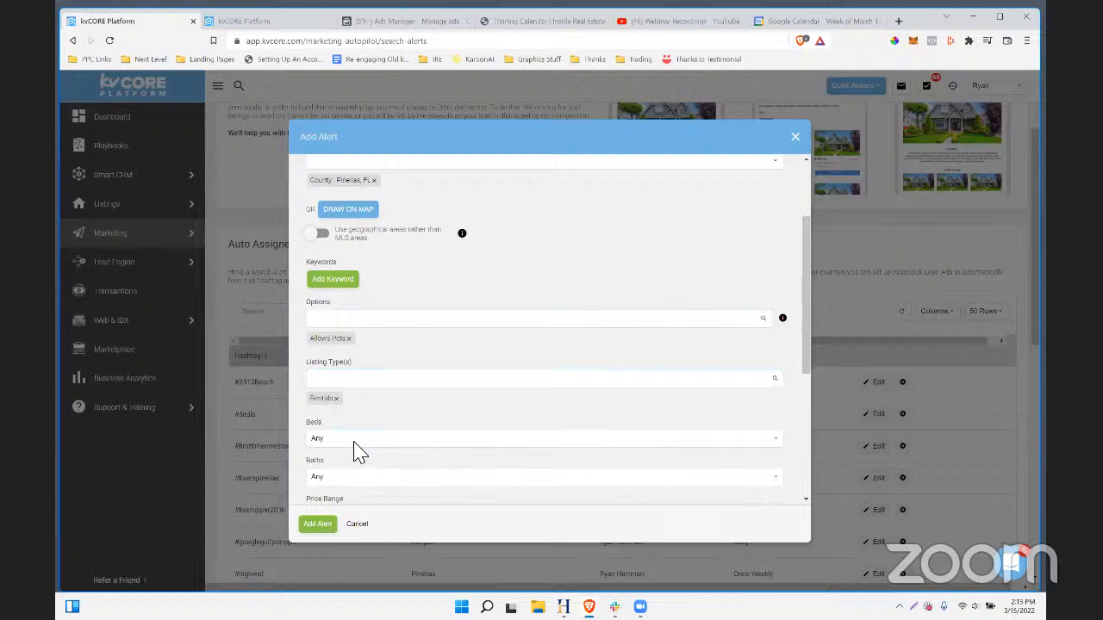
{"action": "scroll", "coordinate": [411, 365], "scroll_direction": "down", "scroll_amount": 1}
{"action": "scroll", "coordinate": [408, 367], "scroll_direction": "down", "scroll_amount": 1}
{"action": "scroll", "coordinate": [405, 364], "scroll_direction": "up", "scroll_amount": 3}
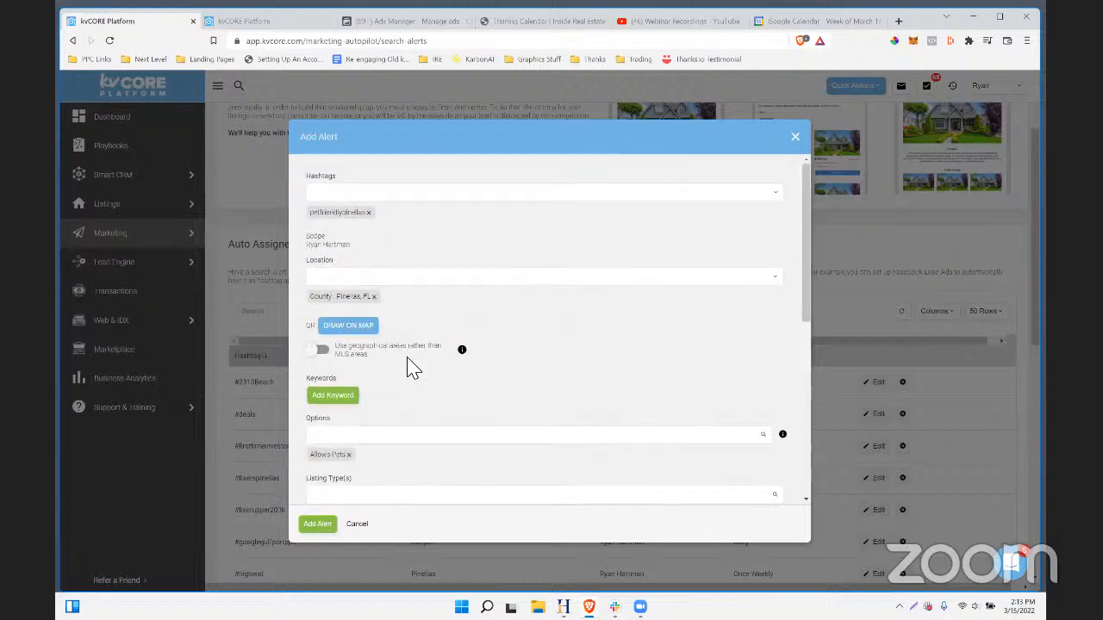
{"action": "scroll", "coordinate": [396, 379], "scroll_direction": "down", "scroll_amount": 5}
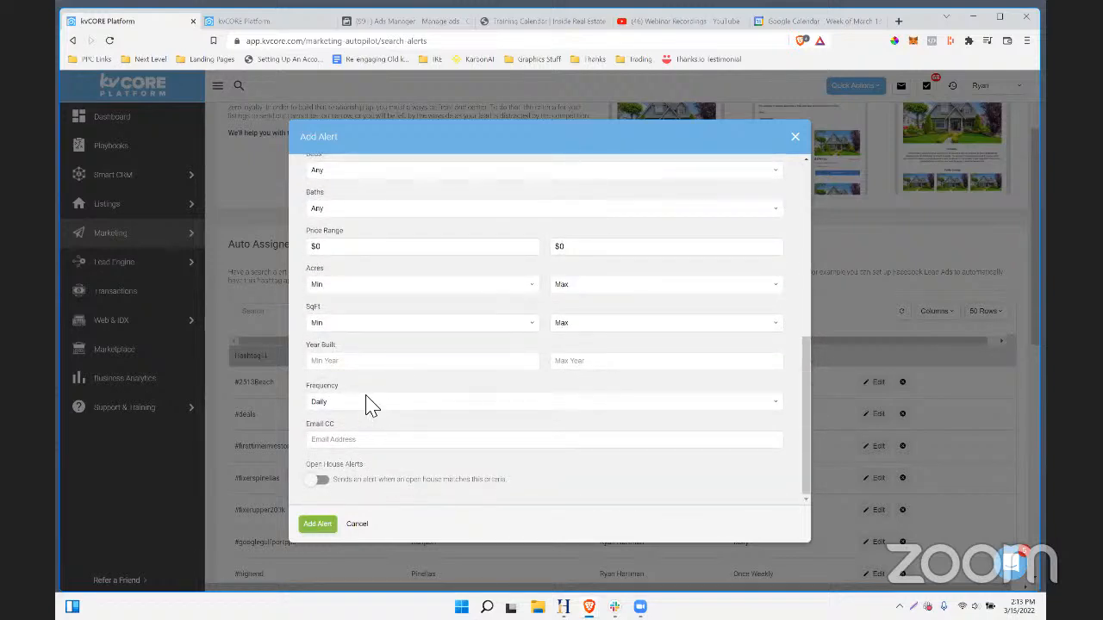
{"action": "left_click", "coordinate": [321, 526]}
- Scroll the alerts table to locate #petfriendlypinellas
{"action": "scroll", "coordinate": [365, 363], "scroll_direction": "down", "scroll_amount": 2}
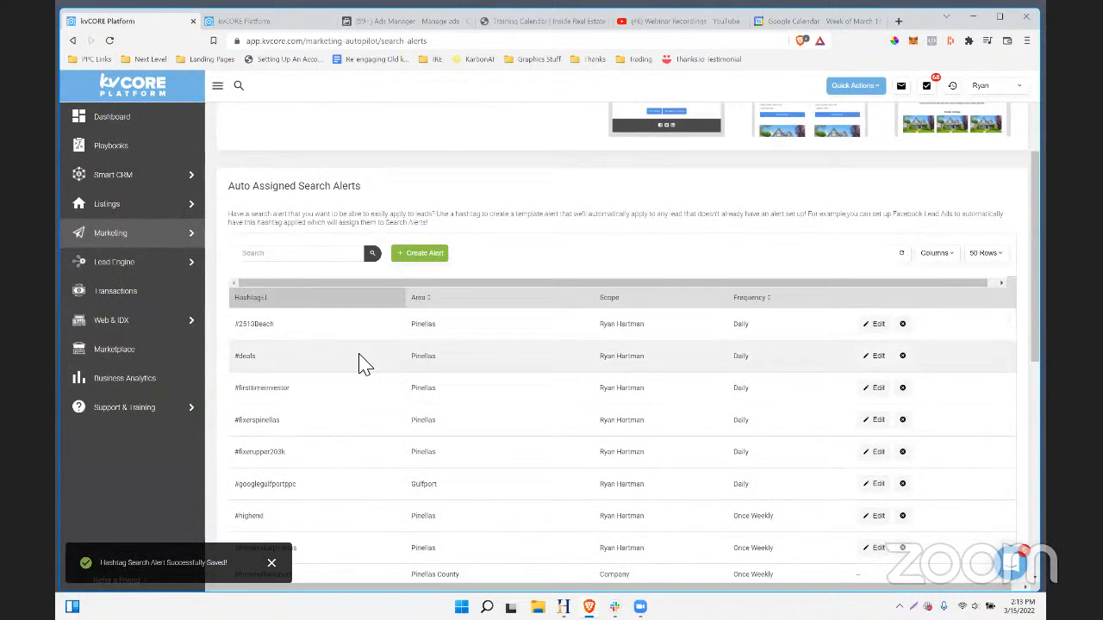
{"action": "scroll", "coordinate": [362, 363], "scroll_direction": "down", "scroll_amount": 3}
{"action": "scroll", "coordinate": [345, 398], "scroll_direction": "down", "scroll_amount": 2}
{"action": "left_click_drag", "start_coordinate": [295, 362], "coordinate": [237, 362]}
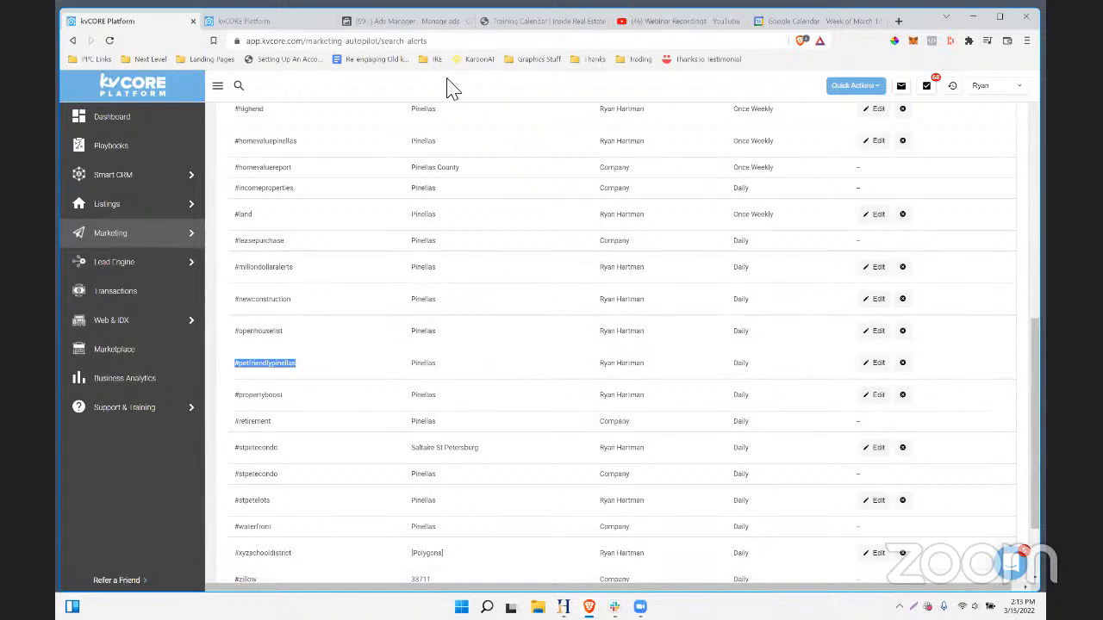
- Search My Campaigns for 'pine' and open Pinellas Pet Friendly (Convo Starter)
{"action": "left_click", "coordinate": [280, 26]}
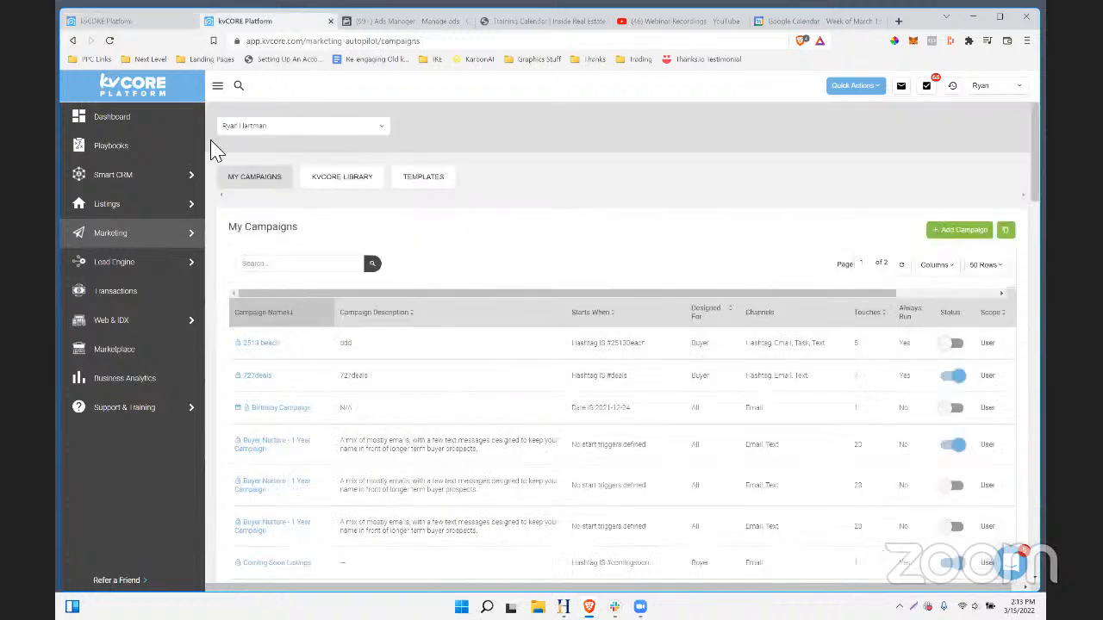
{"action": "left_click", "coordinate": [296, 264]}
{"action": "type", "text": "pine"}
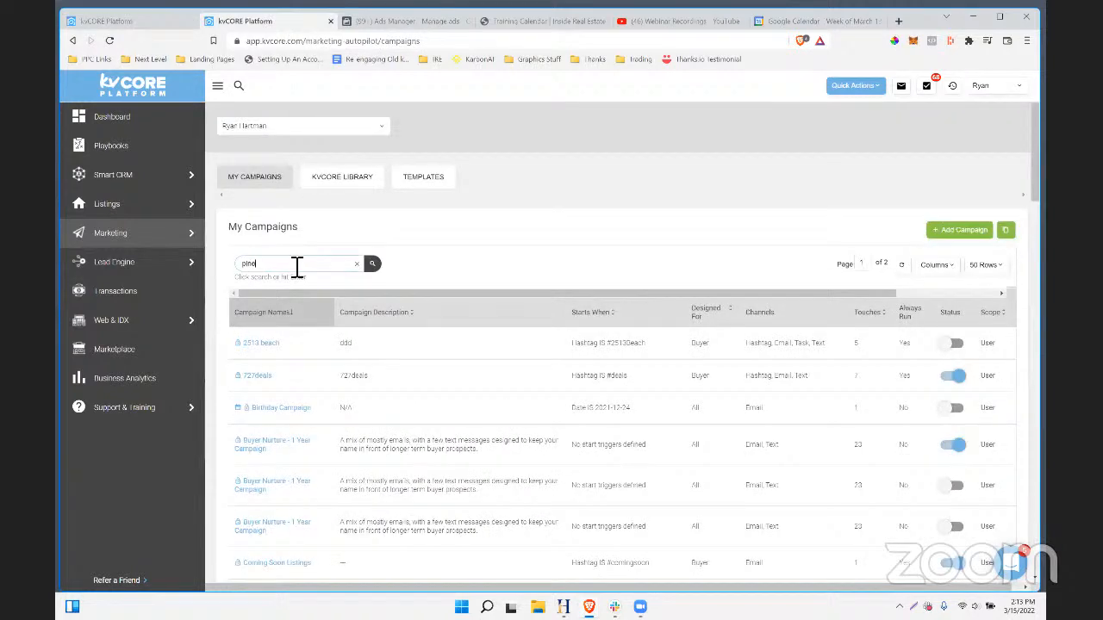
{"action": "left_click", "coordinate": [372, 265]}
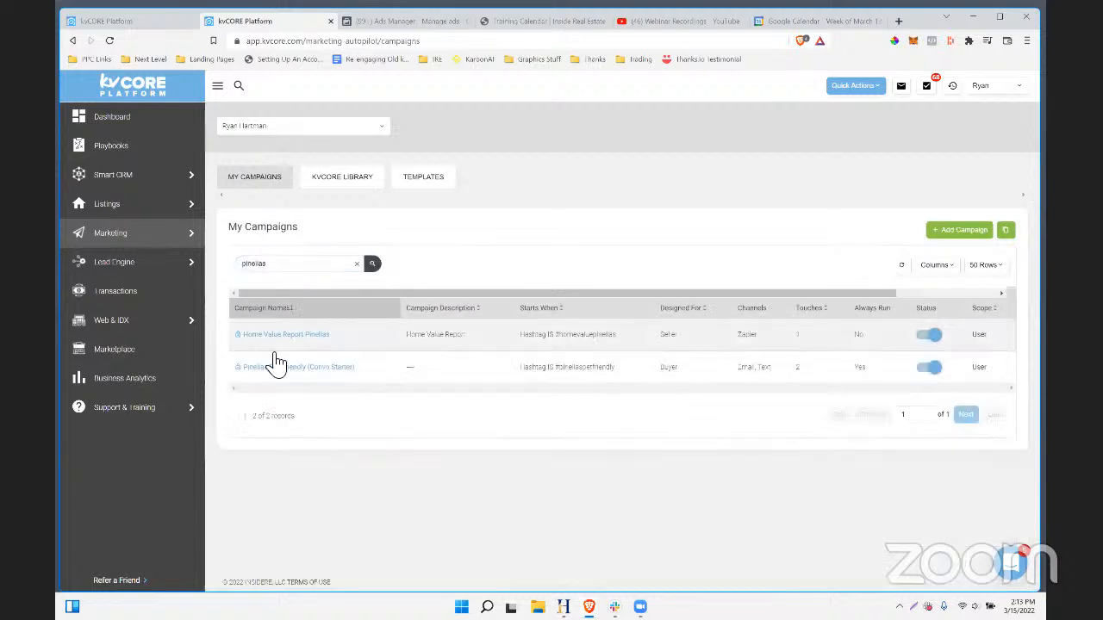
{"action": "left_click", "coordinate": [270, 364]}
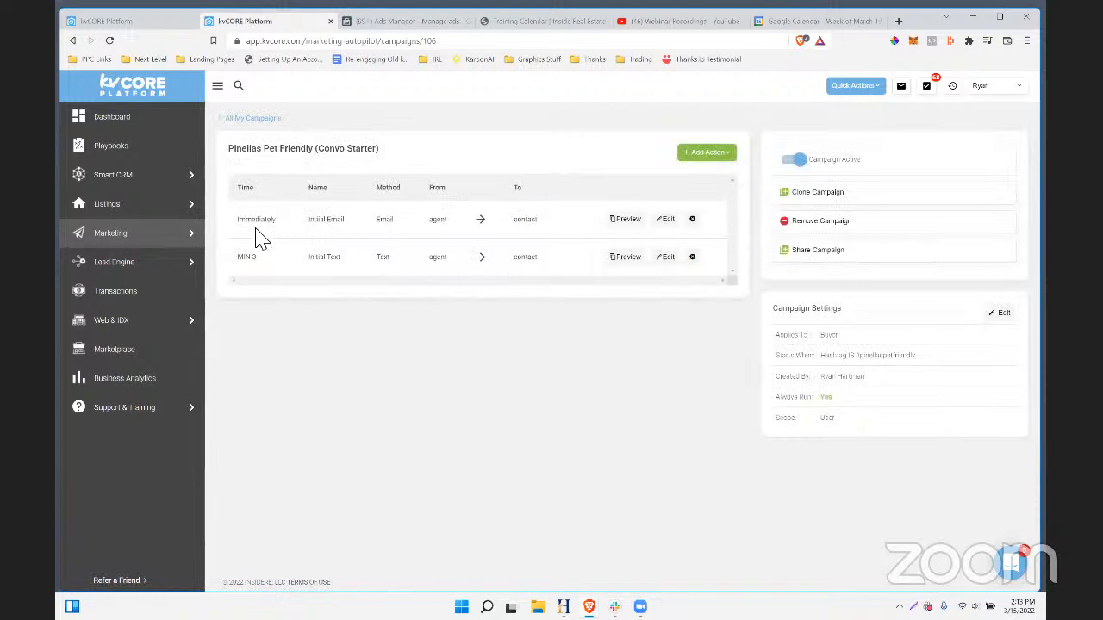
{"action": "left_click_drag", "start_coordinate": [244, 224], "coordinate": [517, 386]}
{"action": "left_click", "coordinate": [513, 378]}
- Open and close the campaign's action-type list several times
{"action": "left_click", "coordinate": [713, 153]}
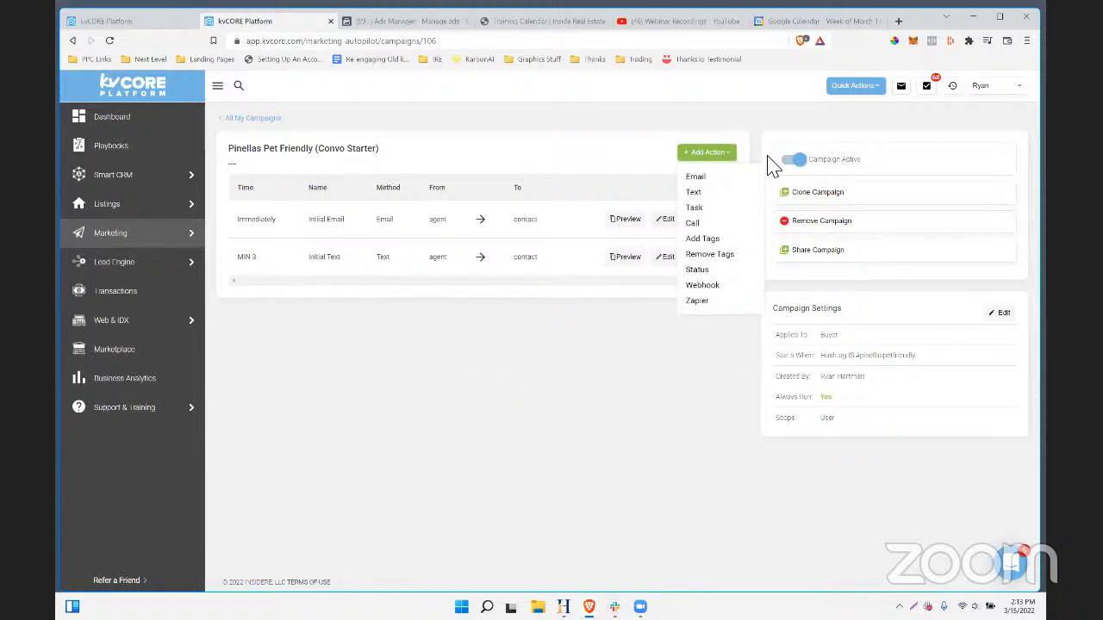
{"action": "left_click", "coordinate": [600, 374]}
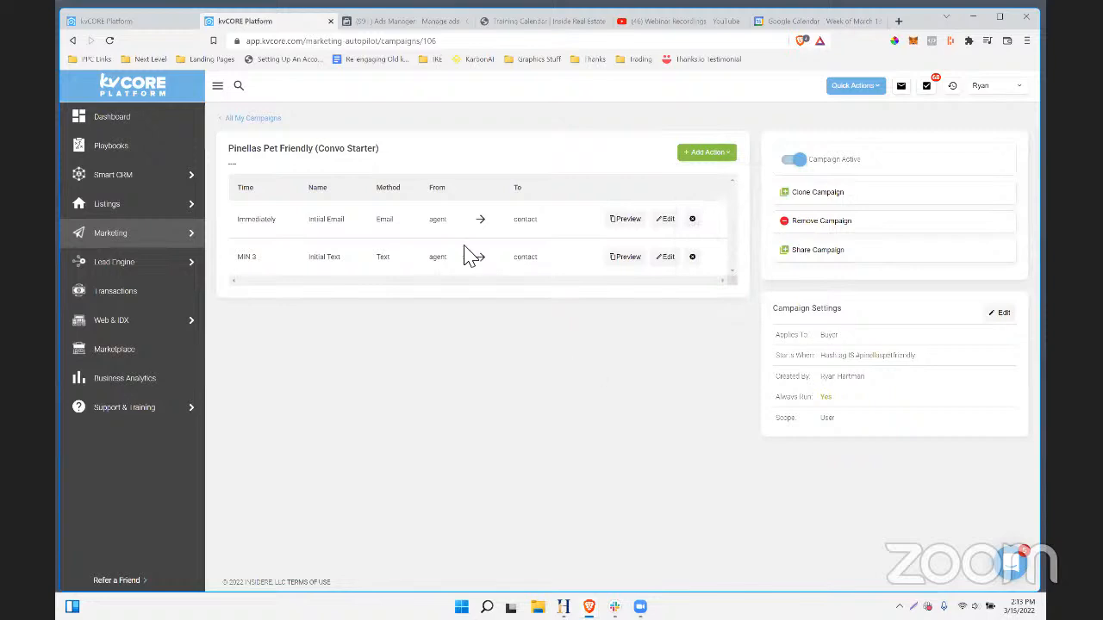
{"action": "left_click", "coordinate": [704, 155]}
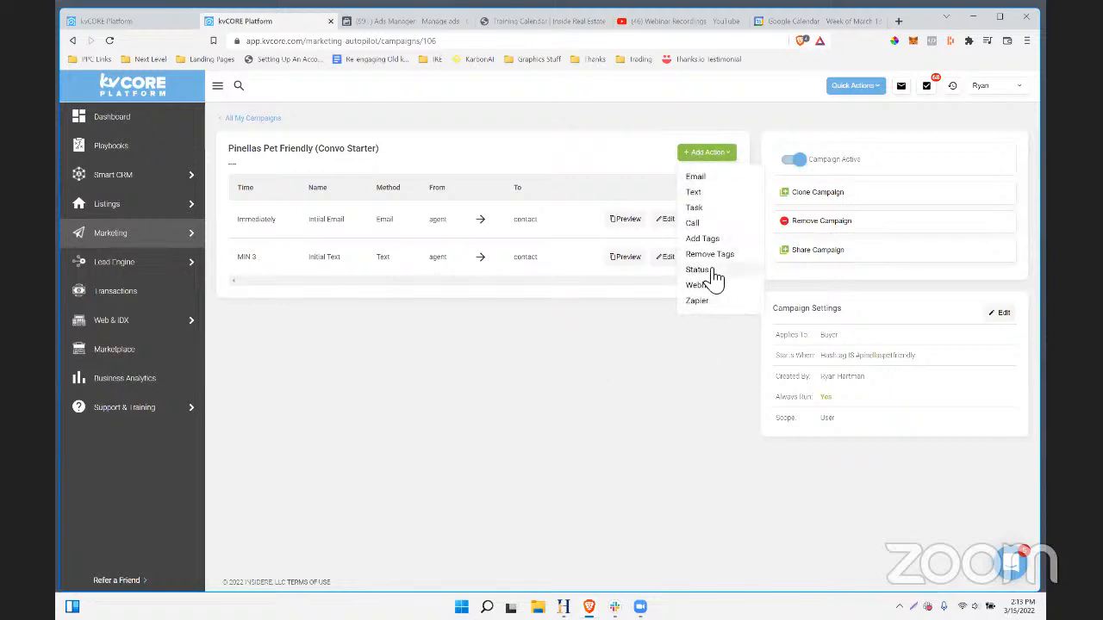
{"action": "left_click", "coordinate": [566, 418]}
{"action": "left_click", "coordinate": [733, 166]}
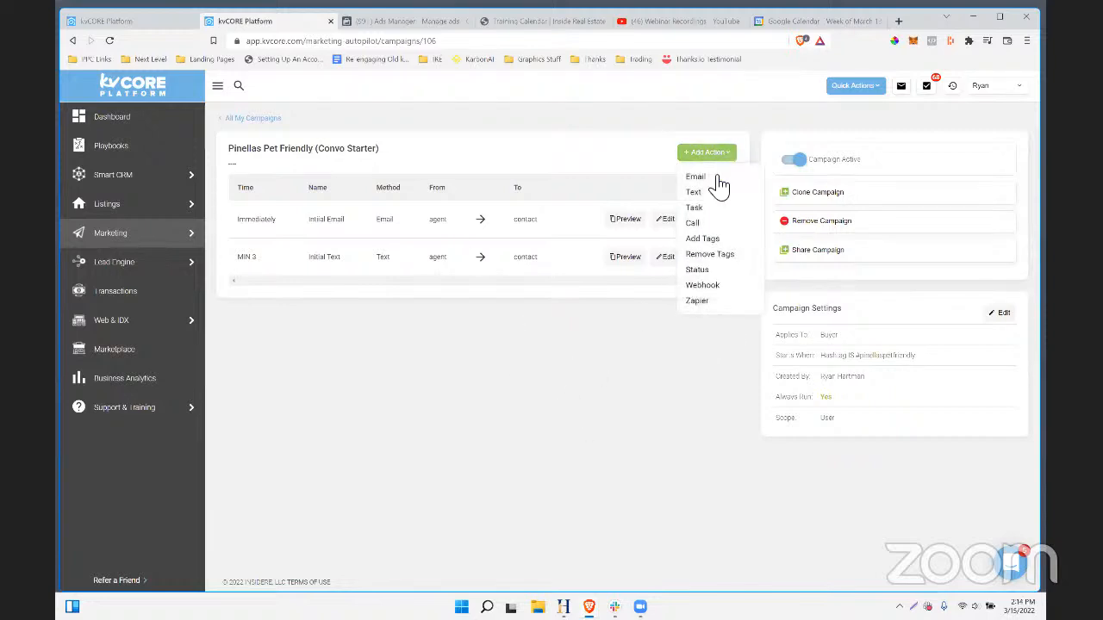
{"action": "left_click", "coordinate": [634, 303]}
{"action": "left_click", "coordinate": [692, 161]}
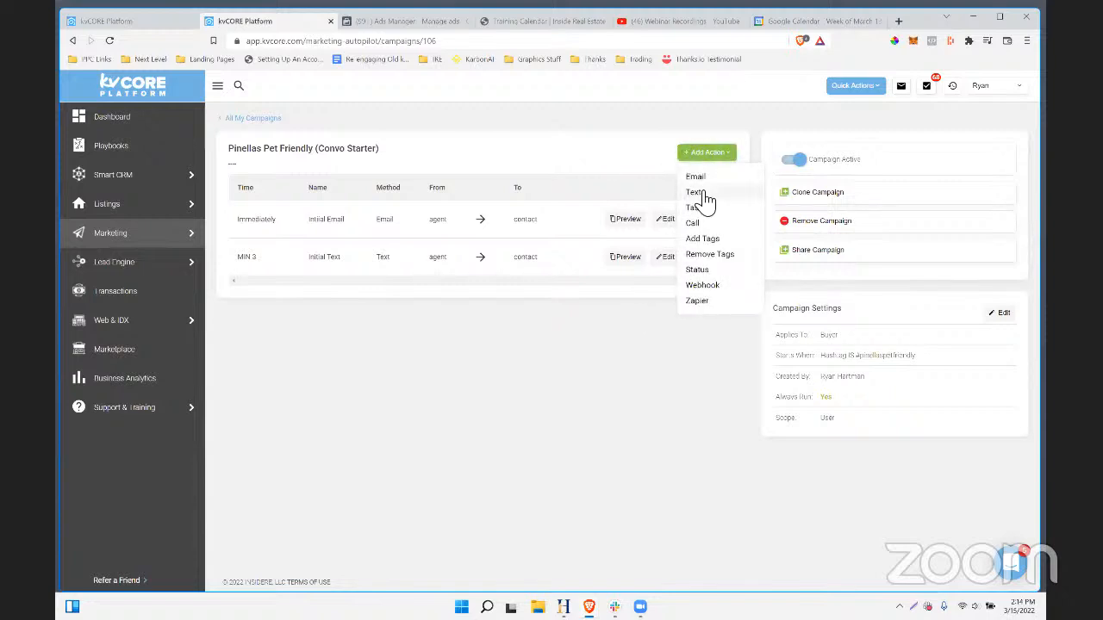
- Draft a change-status action with a 3-day delay, then discard it unsaved
{"action": "left_click", "coordinate": [705, 270]}
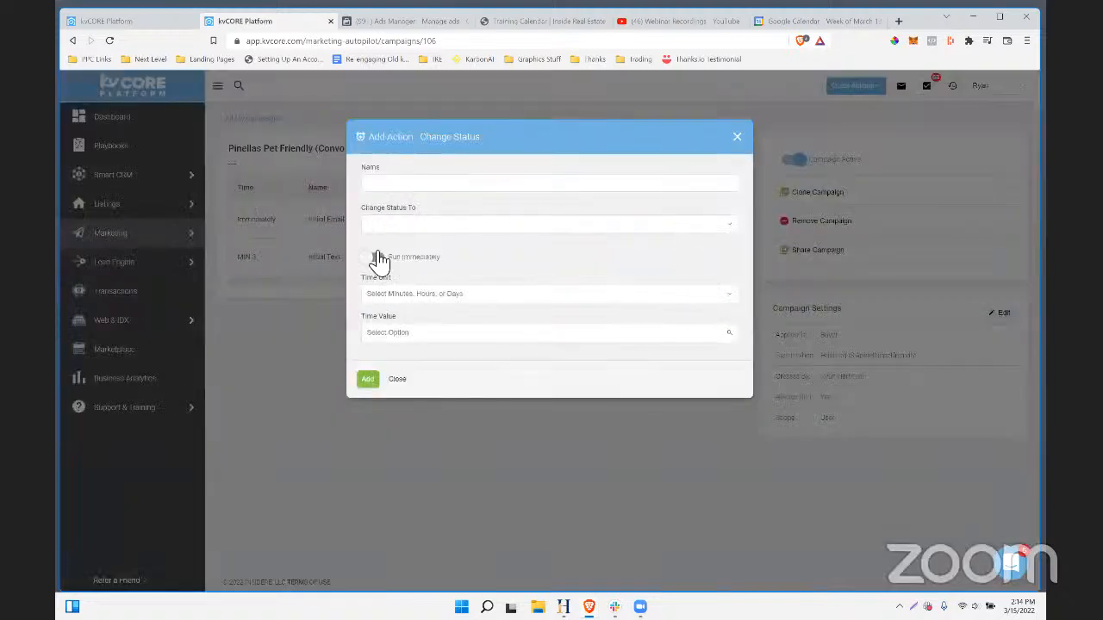
{"action": "left_click", "coordinate": [399, 296]}
{"action": "left_click", "coordinate": [400, 350]}
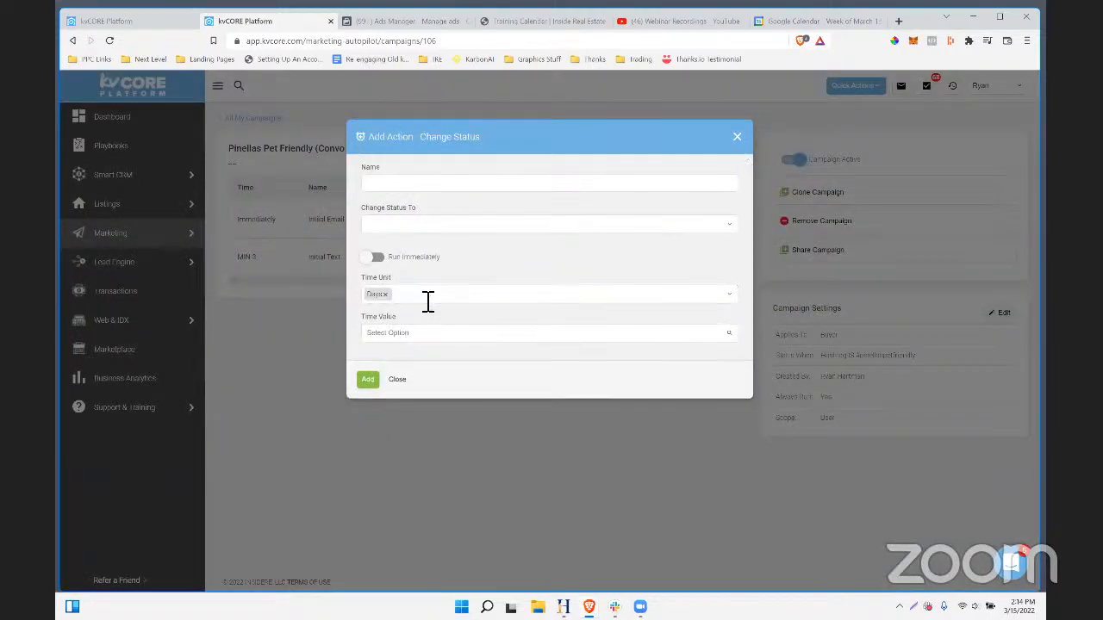
{"action": "left_click", "coordinate": [401, 339]}
{"action": "scroll", "coordinate": [414, 337], "scroll_direction": "down", "scroll_amount": 1}
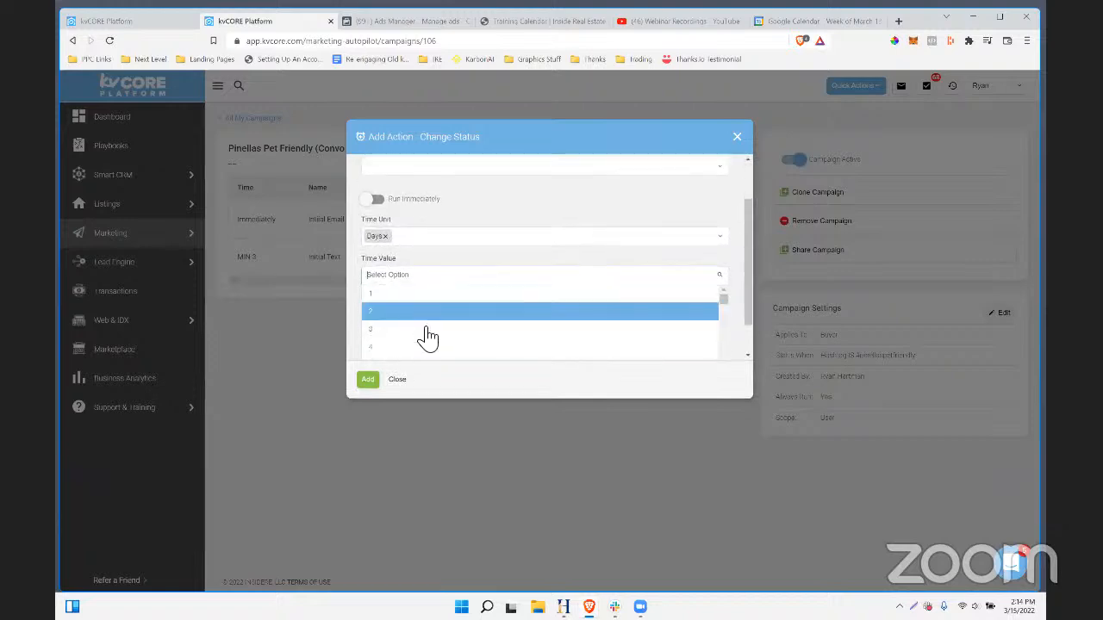
{"action": "left_click", "coordinate": [403, 331]}
{"action": "left_click", "coordinate": [384, 228]}
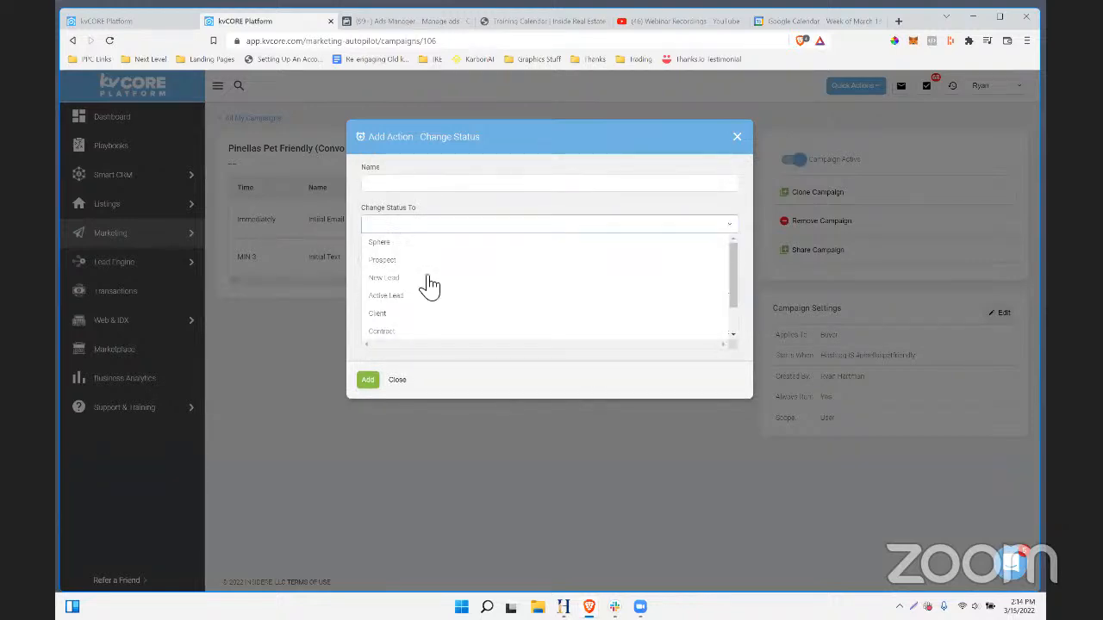
{"action": "left_click", "coordinate": [395, 198]}
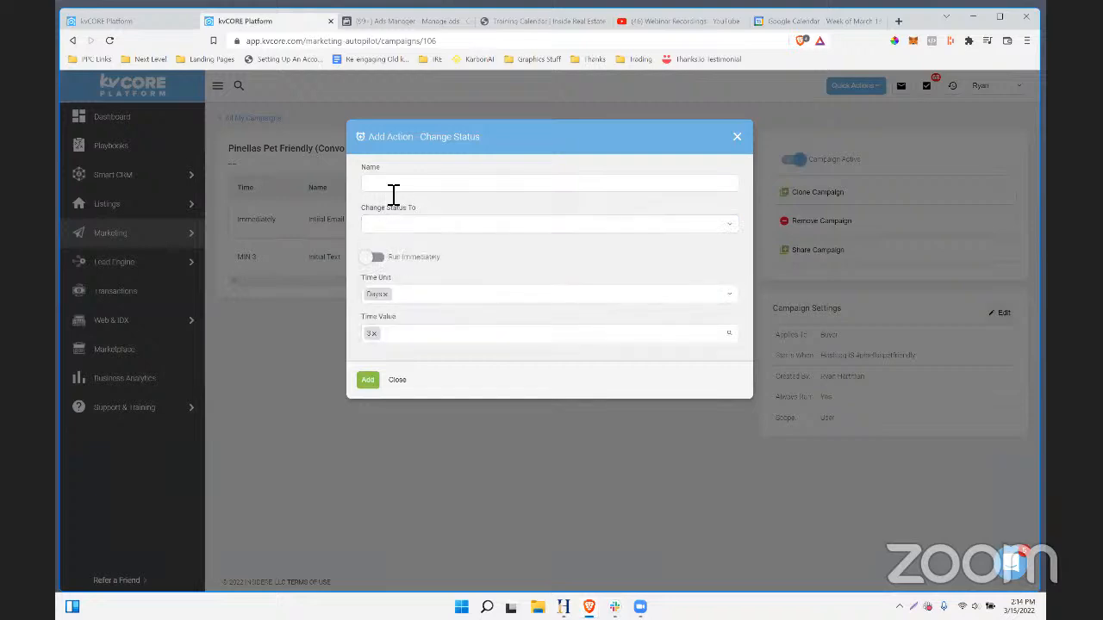
{"action": "left_click", "coordinate": [739, 138]}
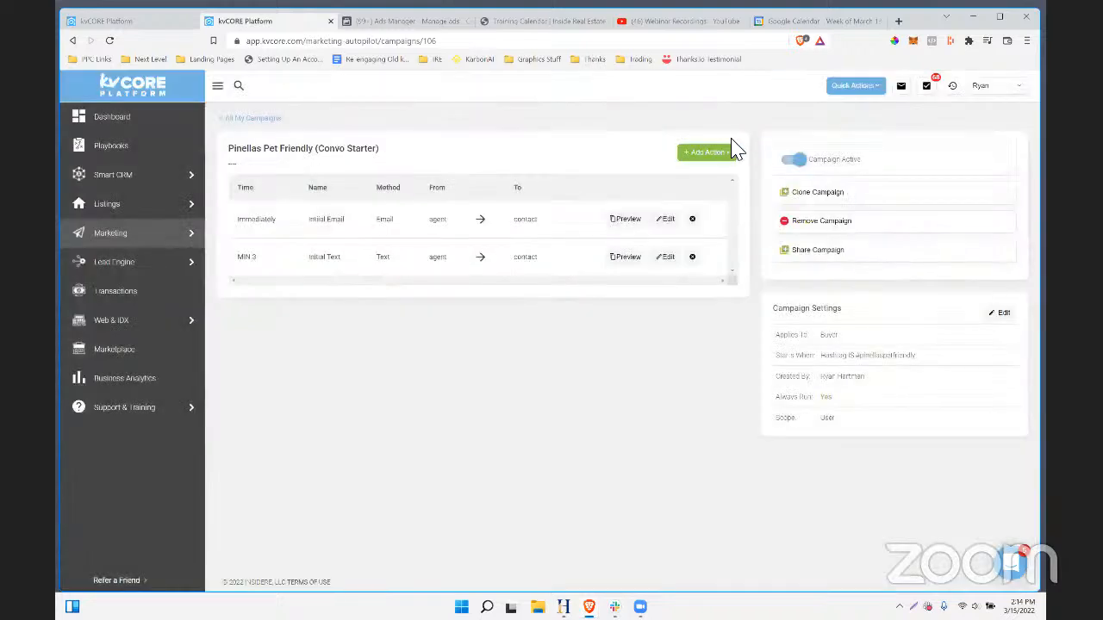
{"action": "left_click", "coordinate": [721, 155]}
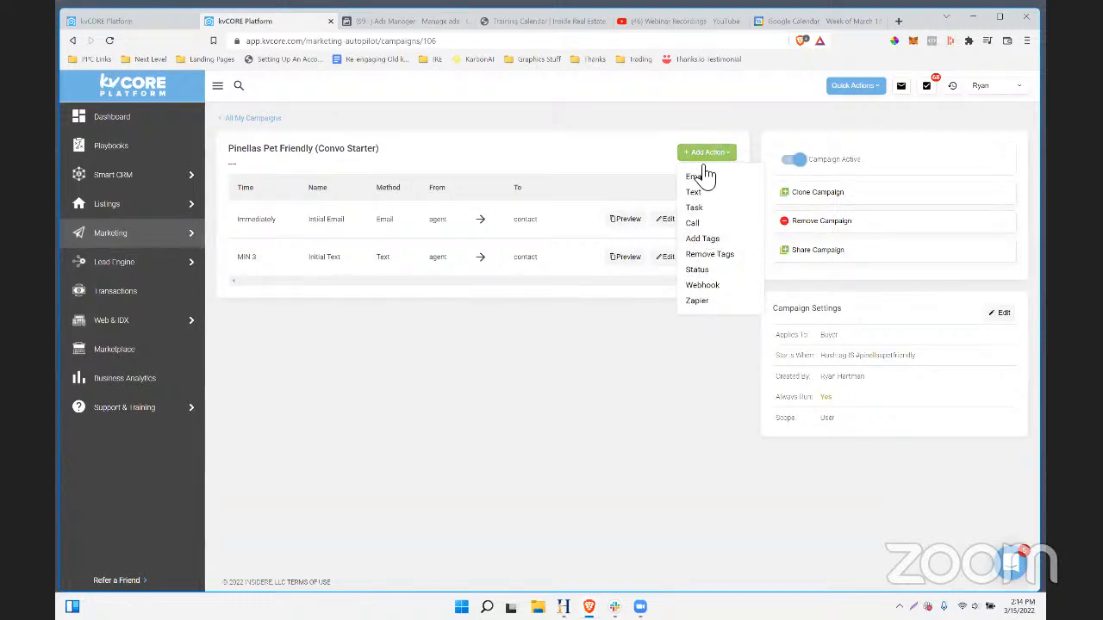
- Create an Add Hashtags action delayed 3 days that applies the nurture hashtag
{"action": "left_click", "coordinate": [705, 241]}
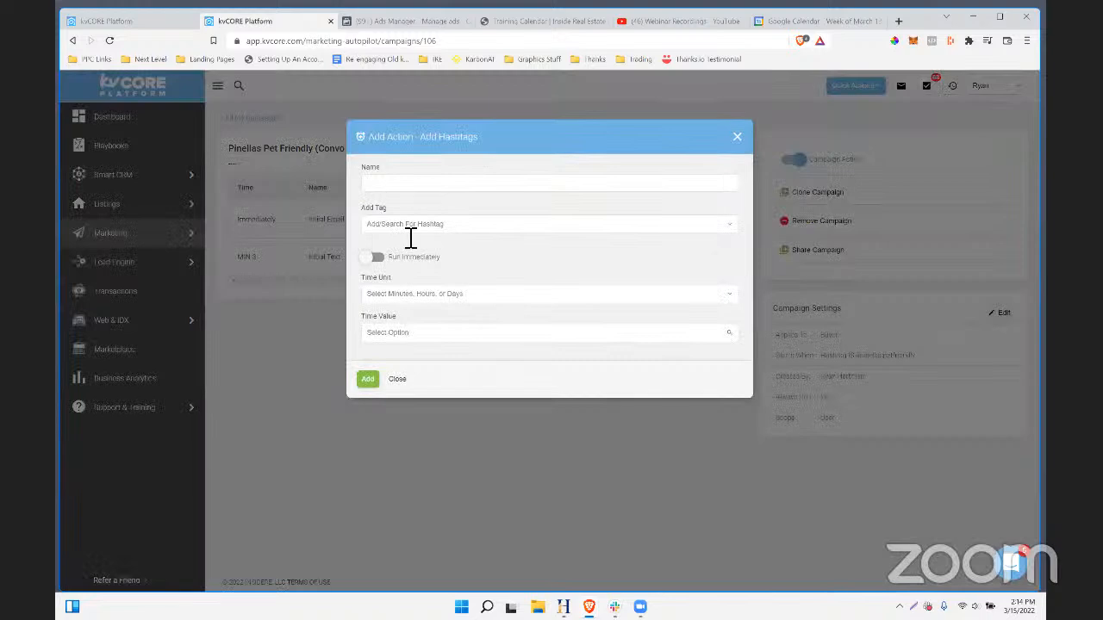
{"action": "left_click", "coordinate": [395, 335]}
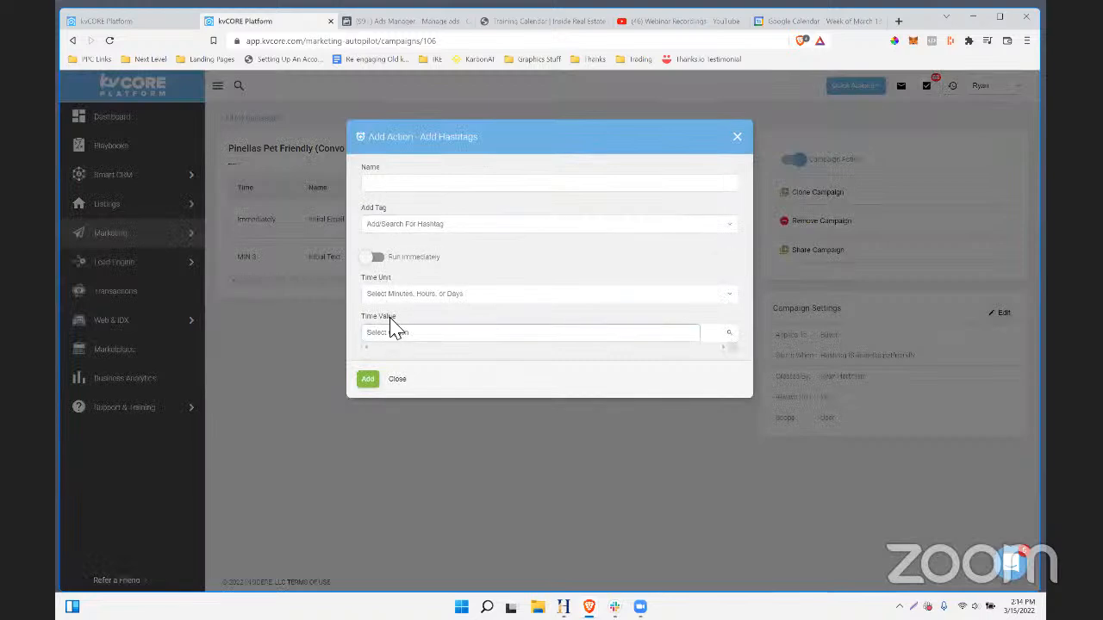
{"action": "left_click", "coordinate": [392, 351]}
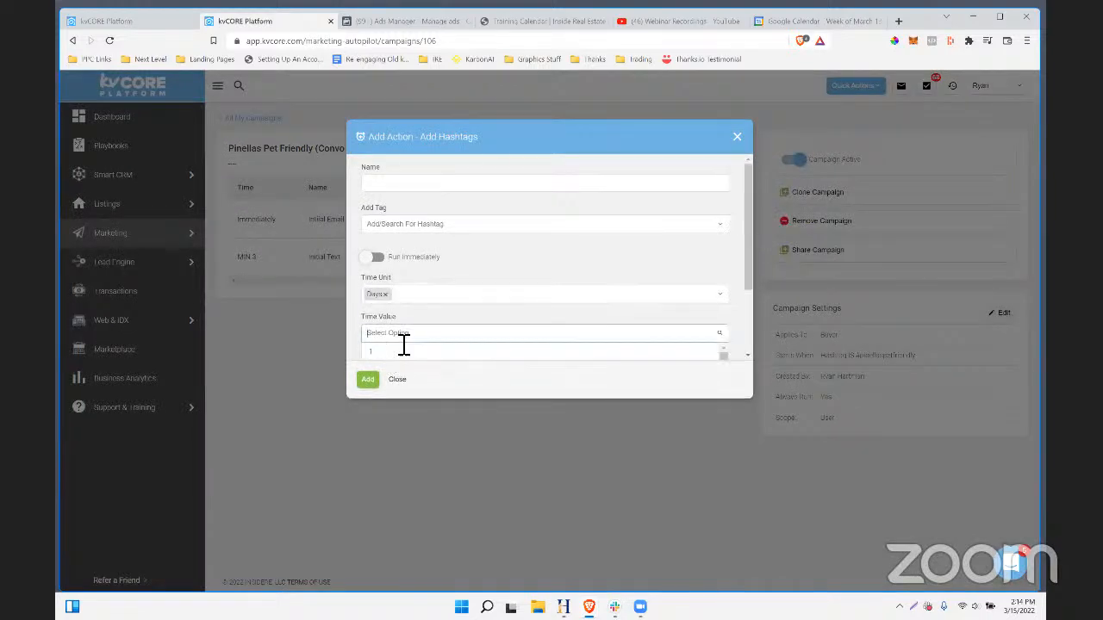
{"action": "scroll", "coordinate": [390, 345], "scroll_direction": "down", "scroll_amount": 1}
{"action": "left_click", "coordinate": [394, 337]}
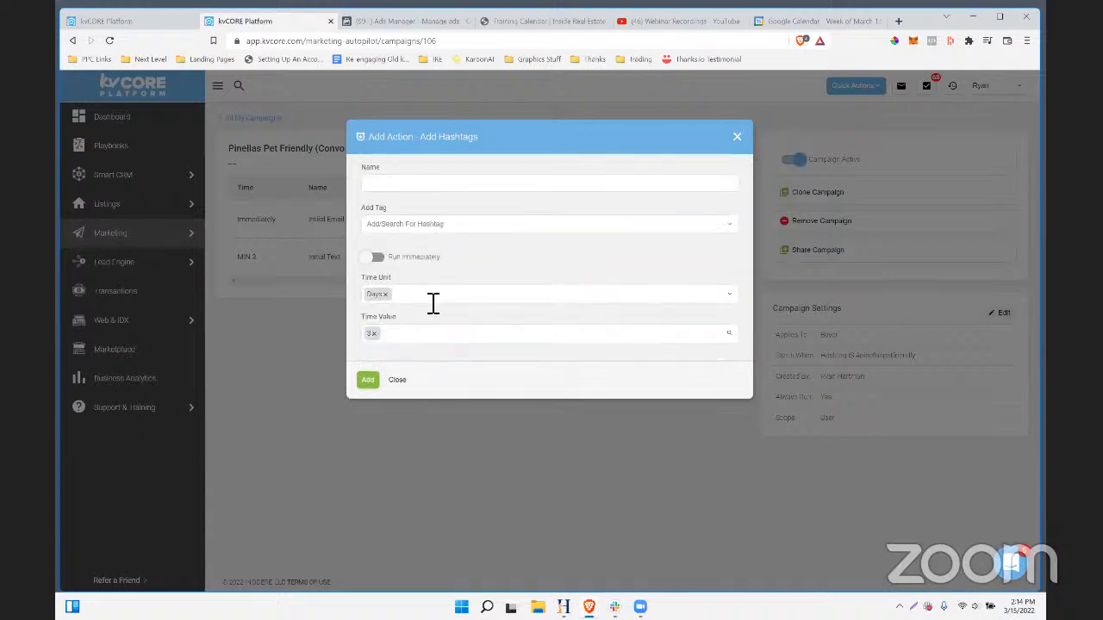
{"action": "left_click", "coordinate": [397, 230]}
{"action": "type", "text": "nurture"}
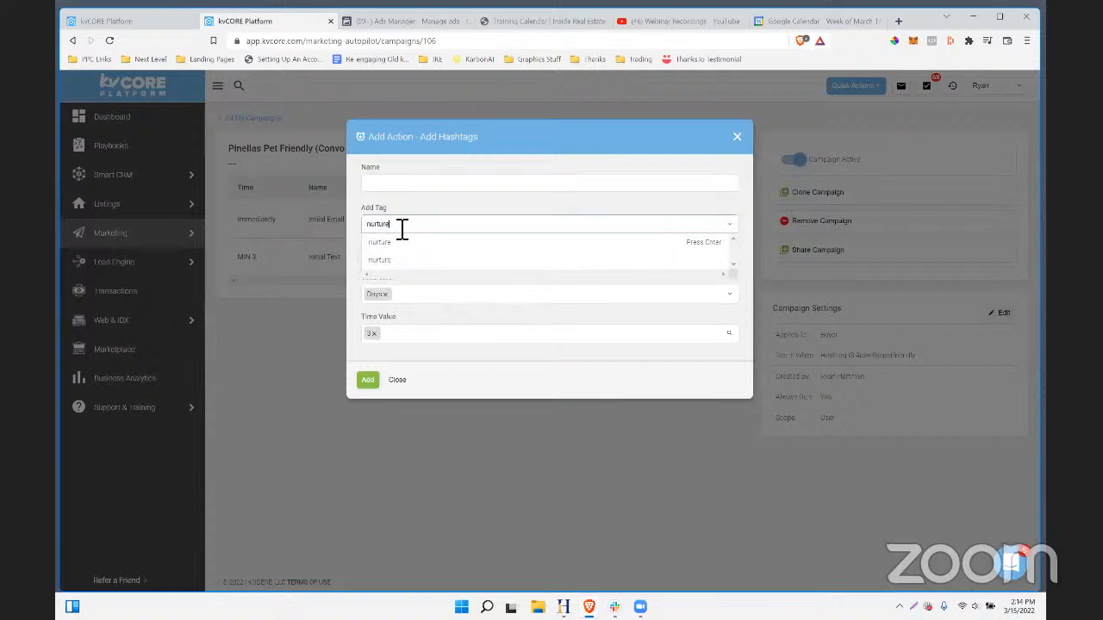
{"action": "key", "text": "Return"}
- Prefix the action name with 'Add tag and ' and save it as the Day 3 action
{"action": "left_click", "coordinate": [401, 184]}
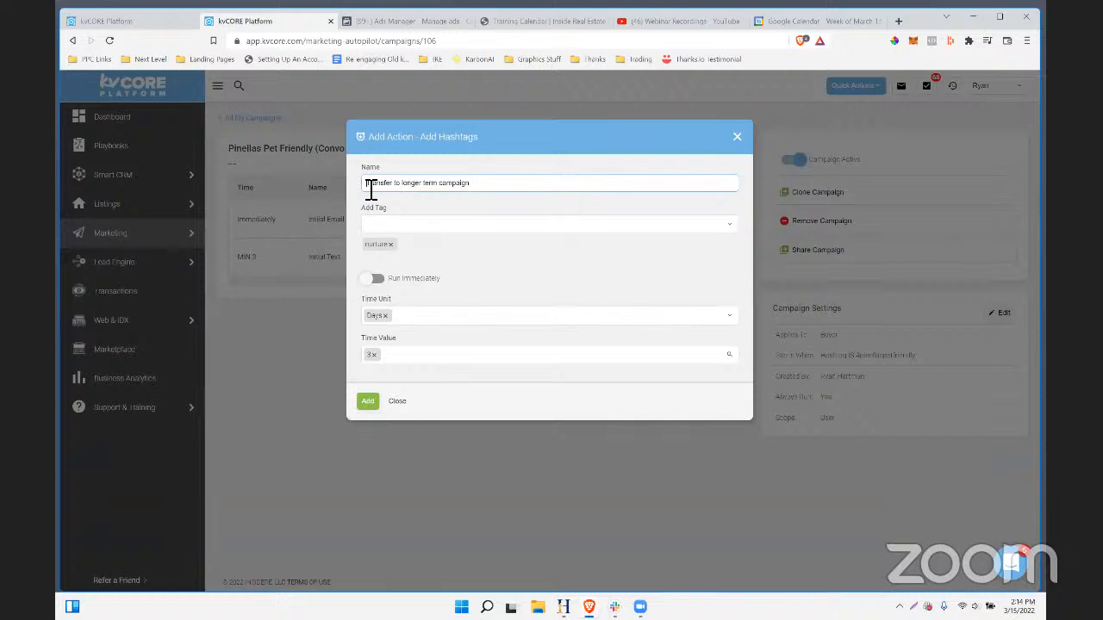
{"action": "left_click", "coordinate": [370, 184]}
{"action": "type", "text": "Add tag and"}
{"action": "left_click", "coordinate": [368, 402]}
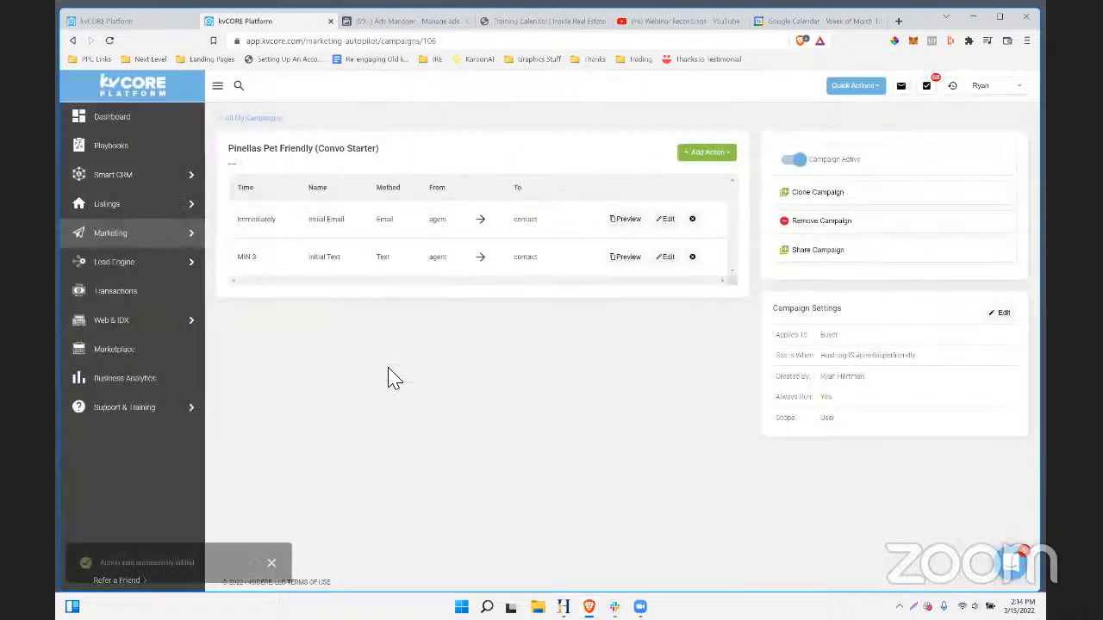
{"action": "triple_click", "coordinate": [303, 299]}
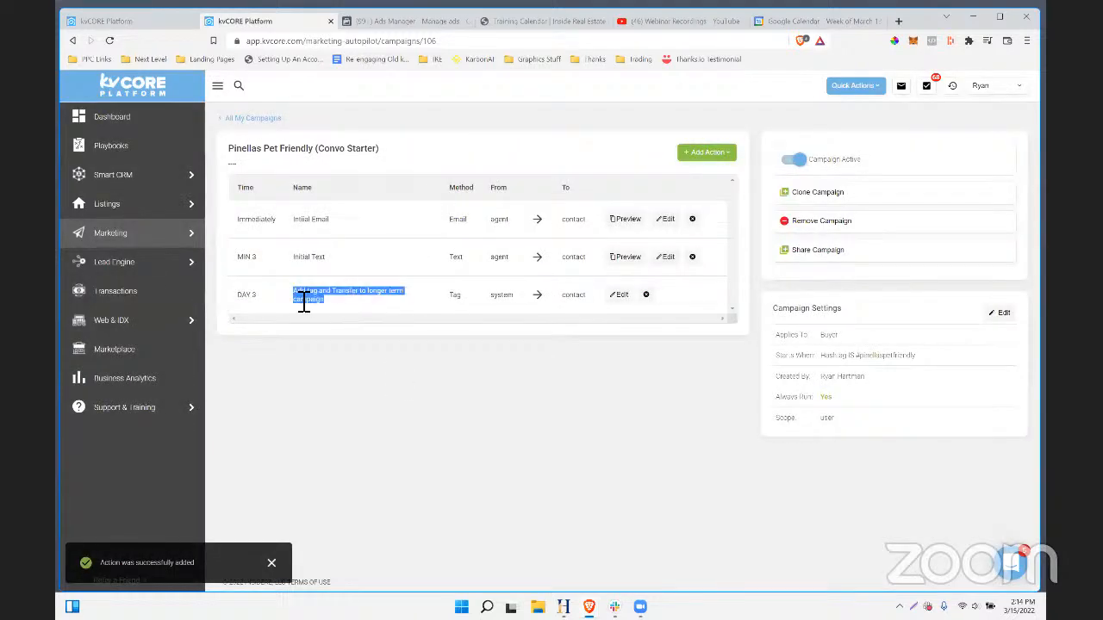
- Filter All My Campaigns by the search term 'long'
{"action": "left_click", "coordinate": [249, 118]}
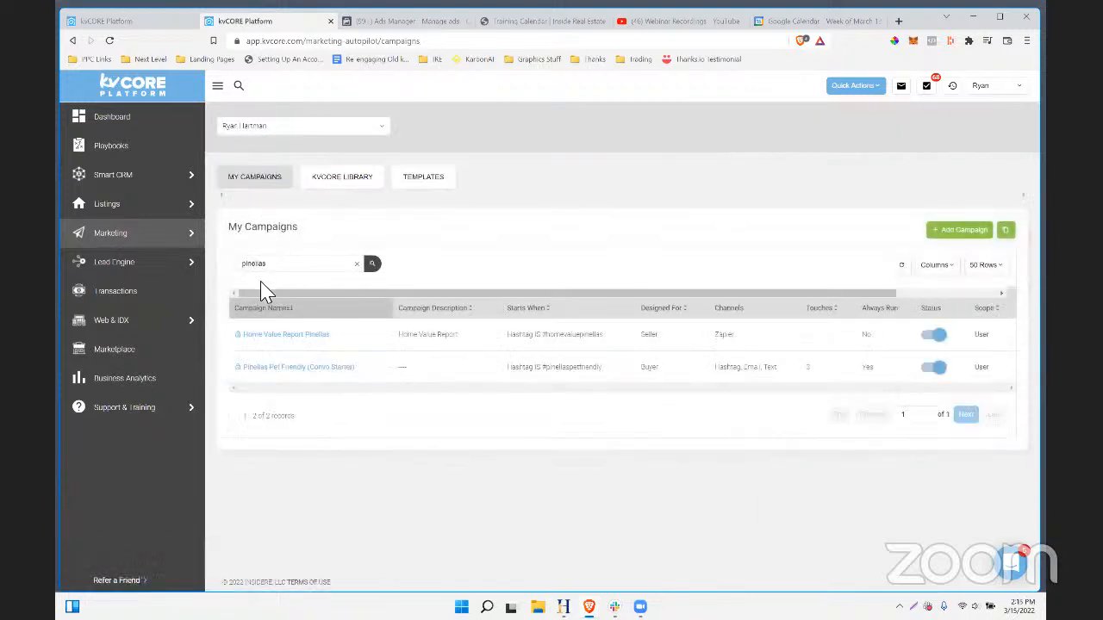
{"action": "left_click_drag", "start_coordinate": [278, 268], "coordinate": [225, 263]}
{"action": "type", "text": "long"}
{"action": "key", "text": "Return"}
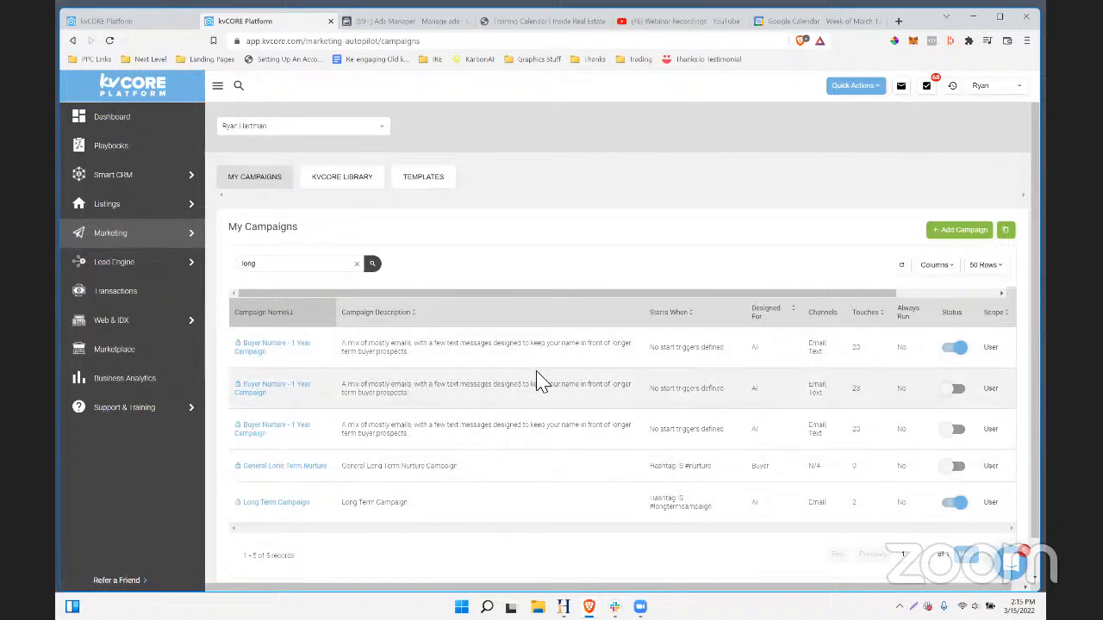
- Toggle the first Buyer Nurture - 1 Year Campaign off and back on, viewing General Long Term Nurture in between
{"action": "left_click", "coordinate": [956, 349]}
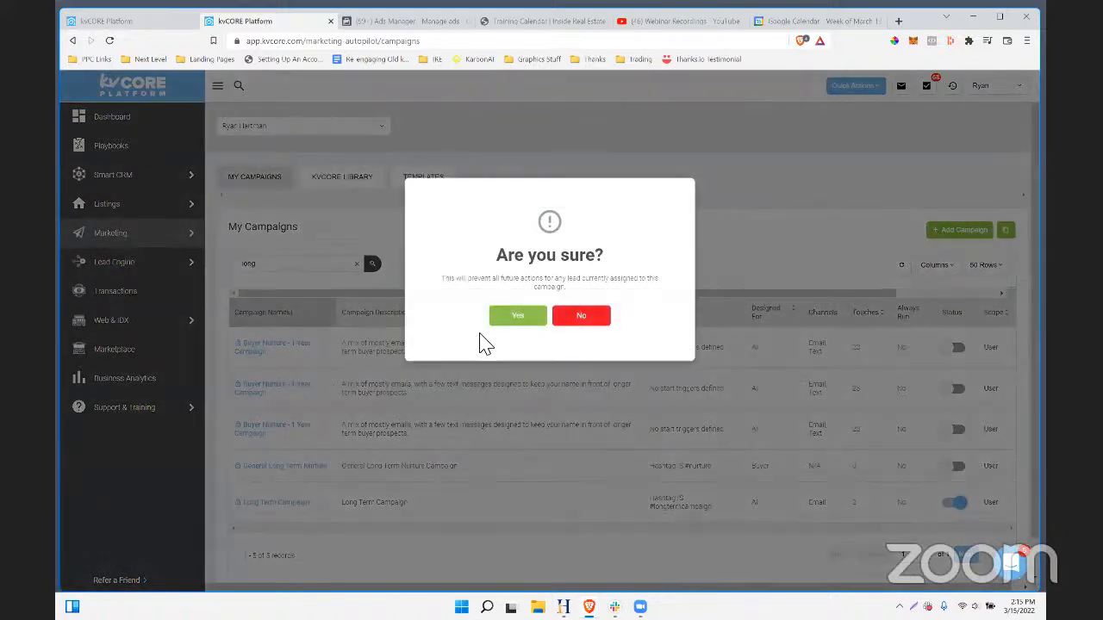
{"action": "left_click", "coordinate": [509, 317]}
{"action": "left_click", "coordinate": [286, 467]}
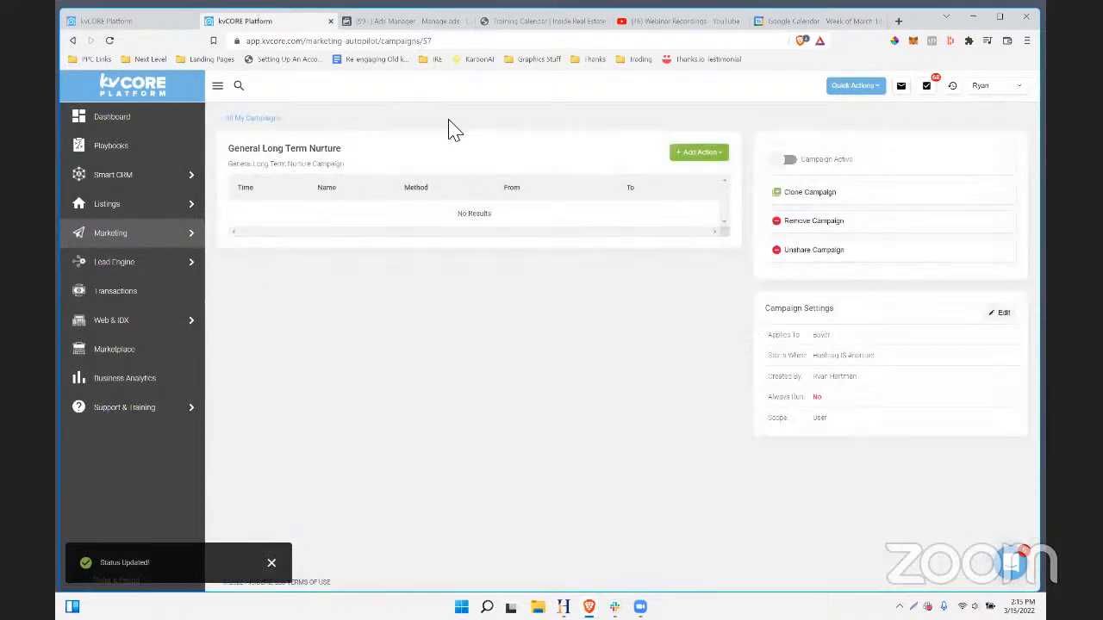
{"action": "left_click", "coordinate": [250, 120]}
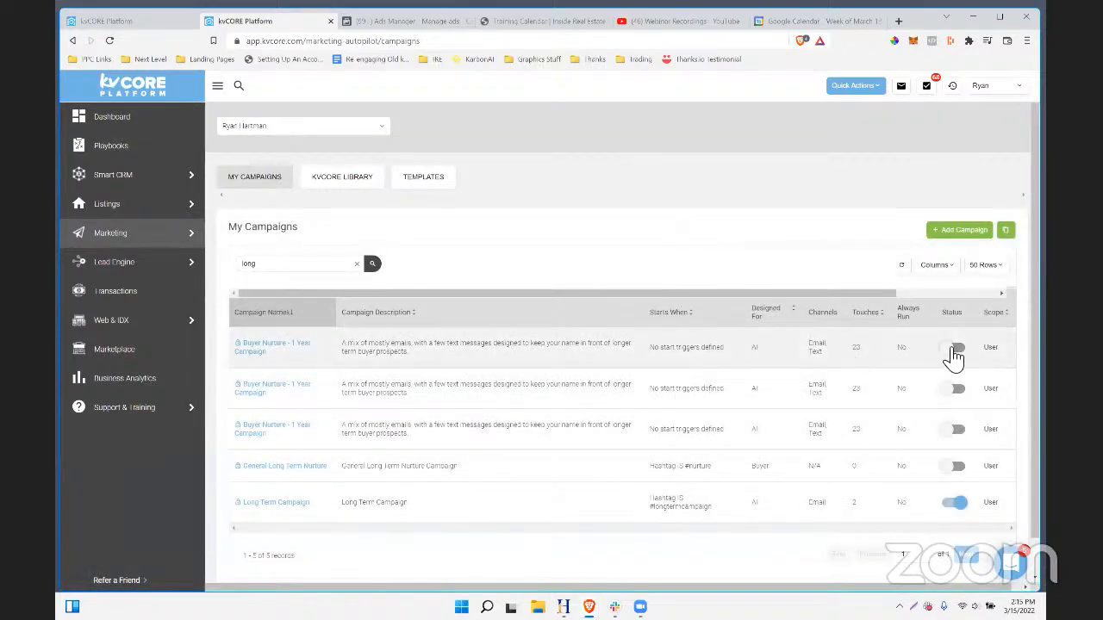
{"action": "left_click", "coordinate": [951, 348]}
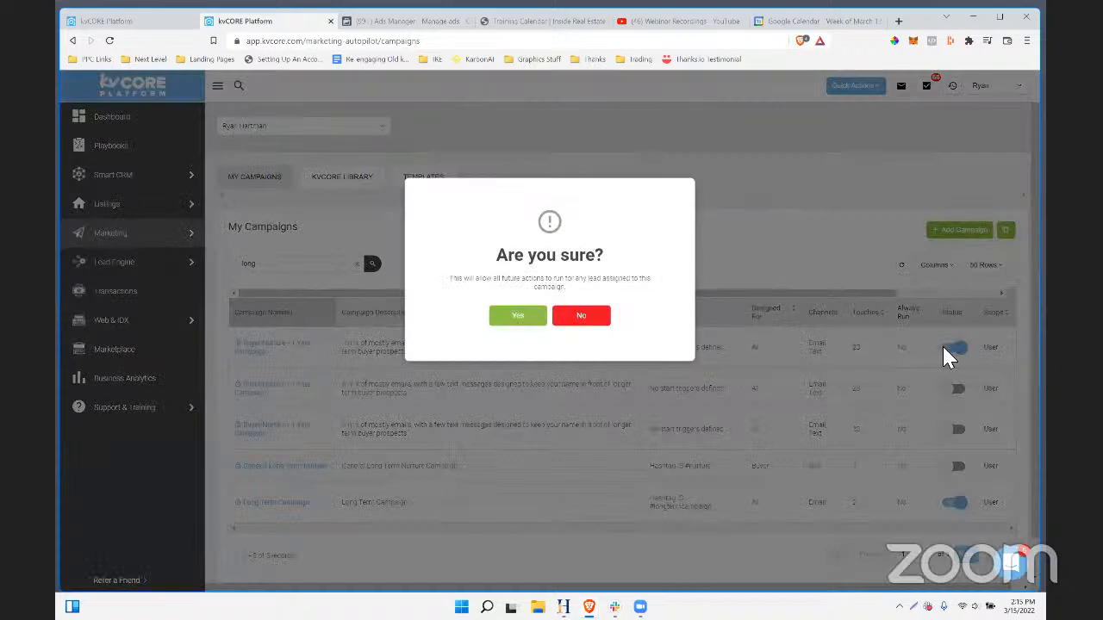
{"action": "left_click", "coordinate": [518, 319]}
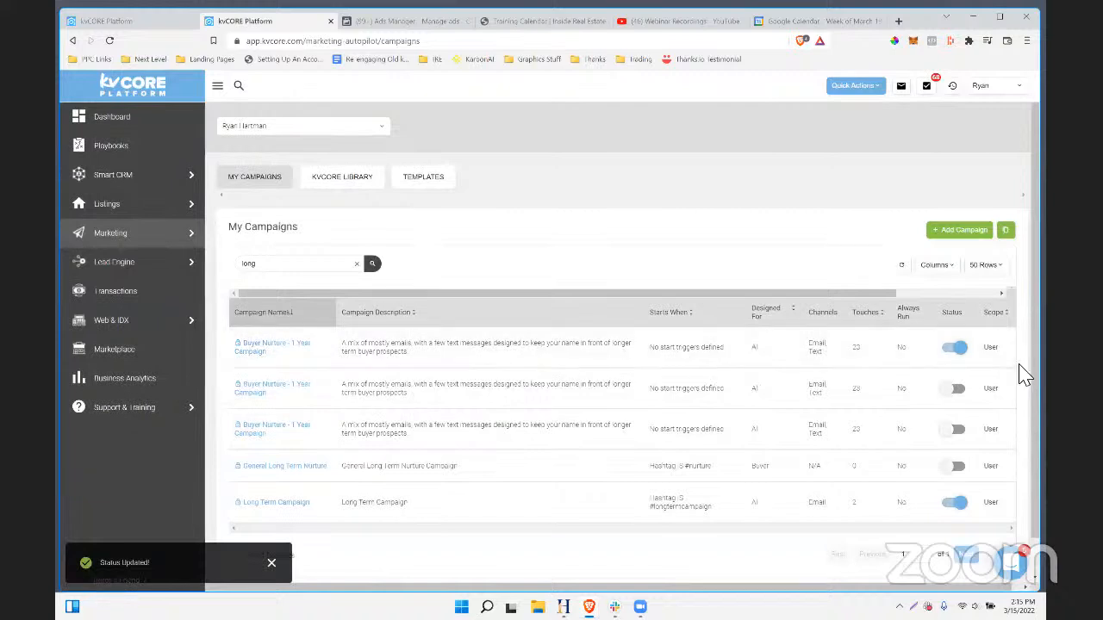
{"action": "double_click", "coordinate": [726, 357]}
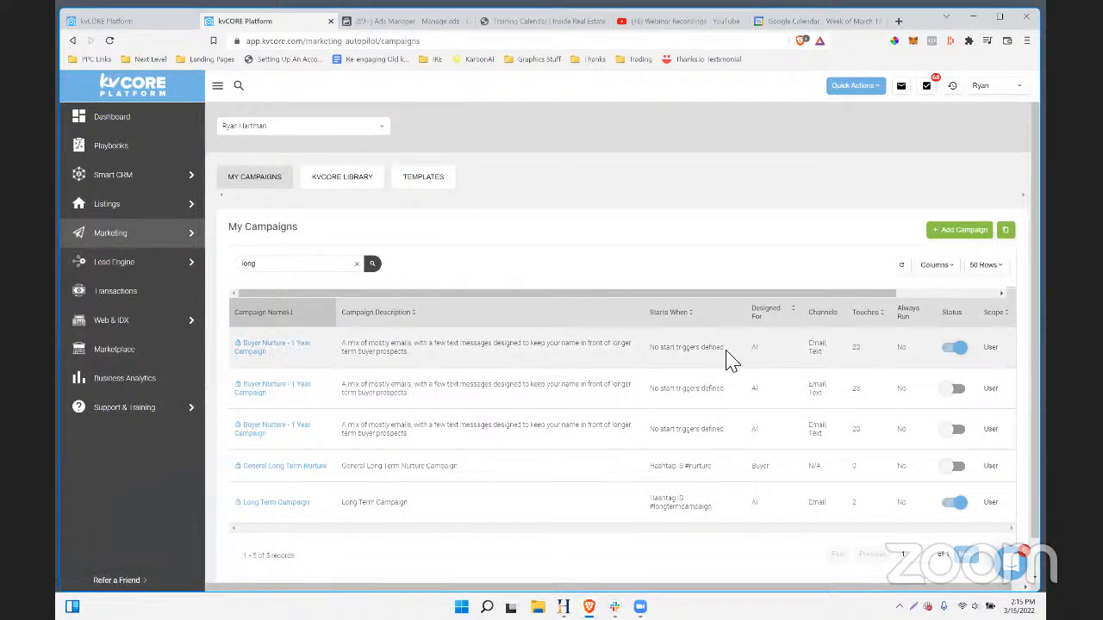
- Set the Buyer Nurture - 1 Year Campaign trigger to 'Hashtag is' nuture
{"action": "left_click", "coordinate": [292, 343]}
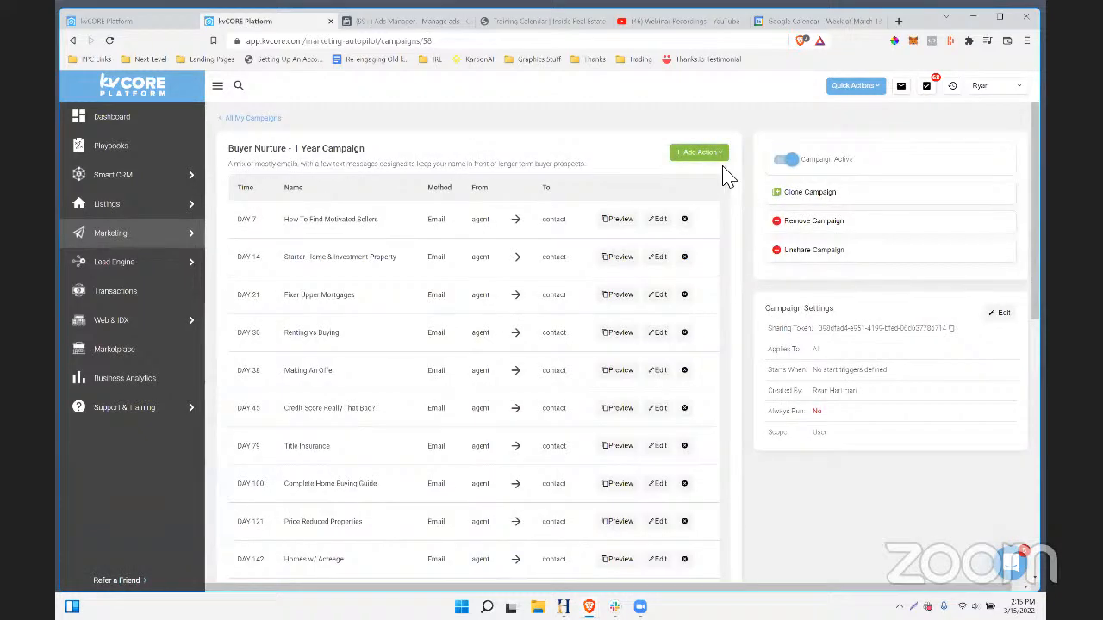
{"action": "left_click", "coordinate": [1001, 314]}
{"action": "left_click", "coordinate": [354, 302]}
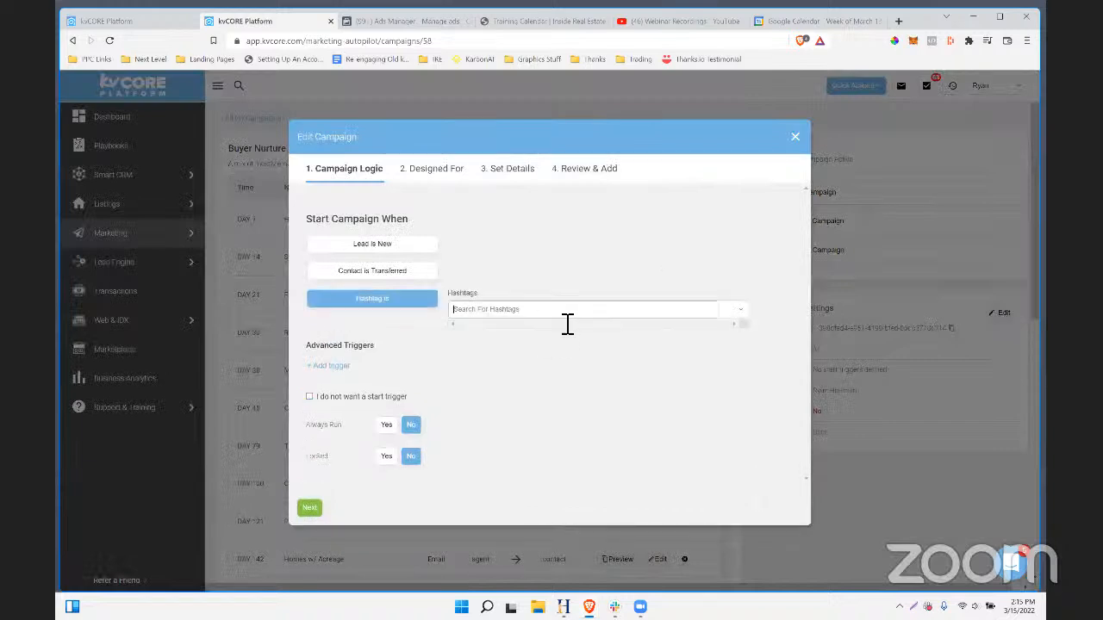
{"action": "type", "text": "nuture"}
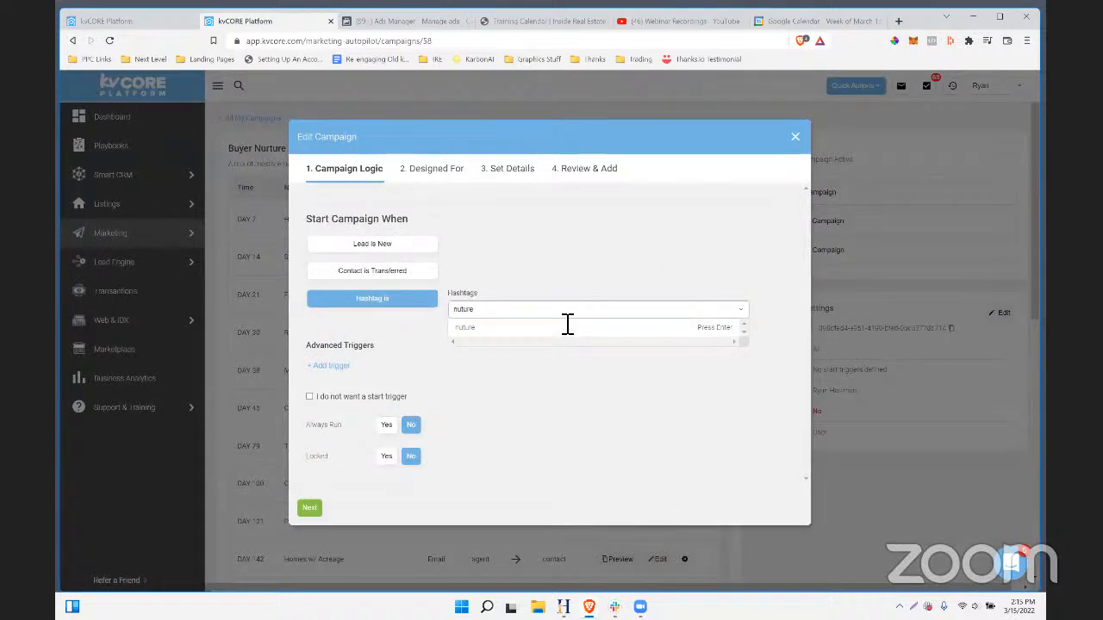
{"action": "key", "text": "Return"}
- Keep All contacts as the audience, finish the settings wizard, and review the updated campaign
{"action": "left_click", "coordinate": [308, 510]}
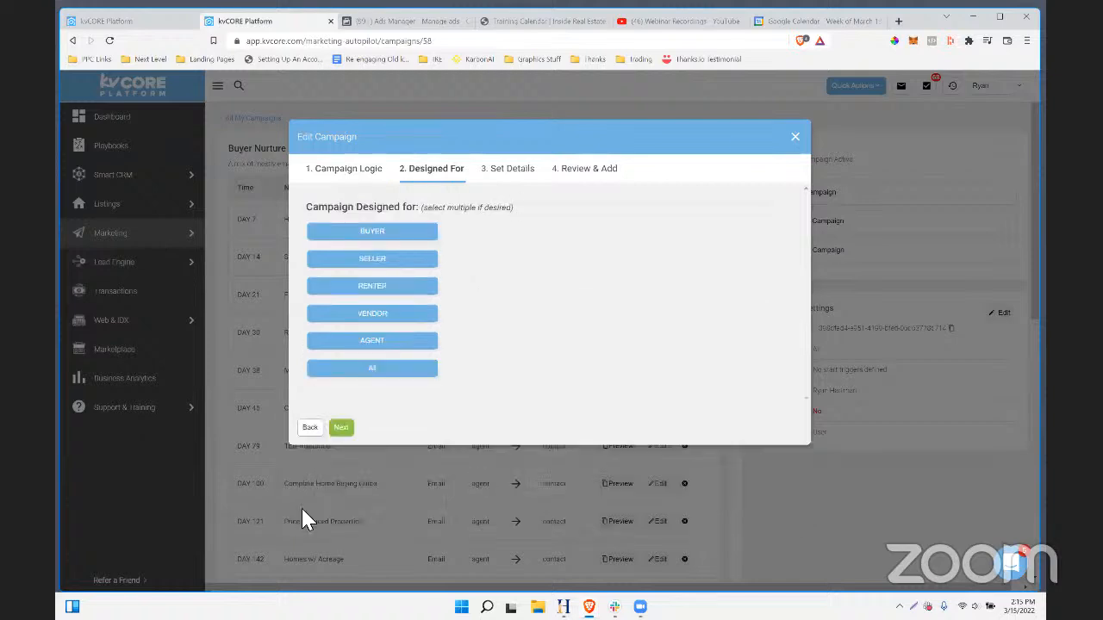
{"action": "left_click", "coordinate": [341, 427]}
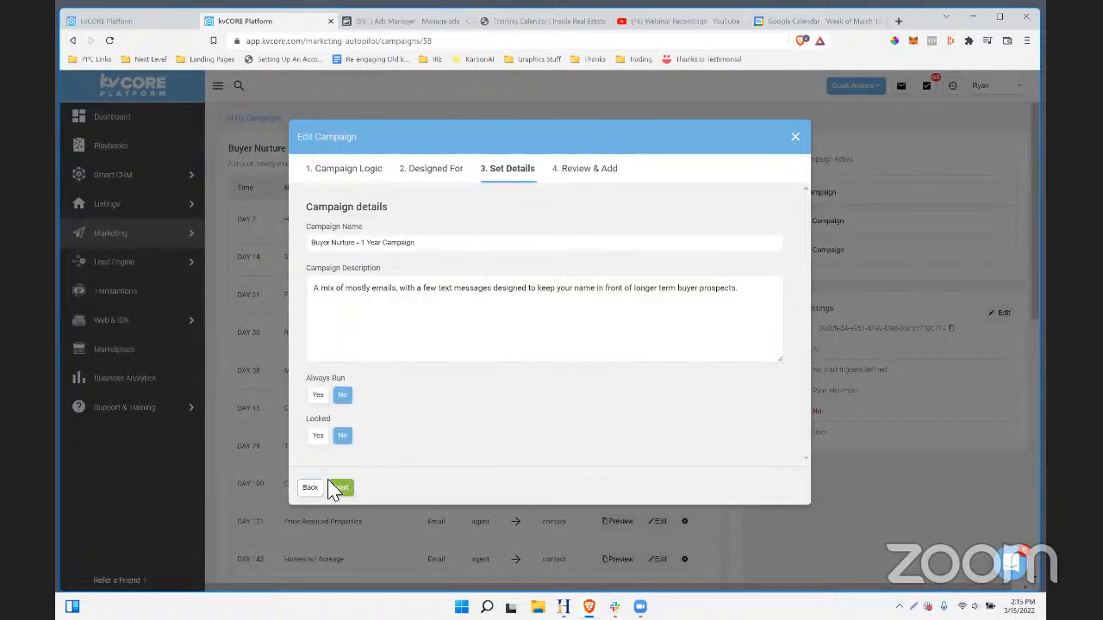
{"action": "left_click", "coordinate": [341, 489]}
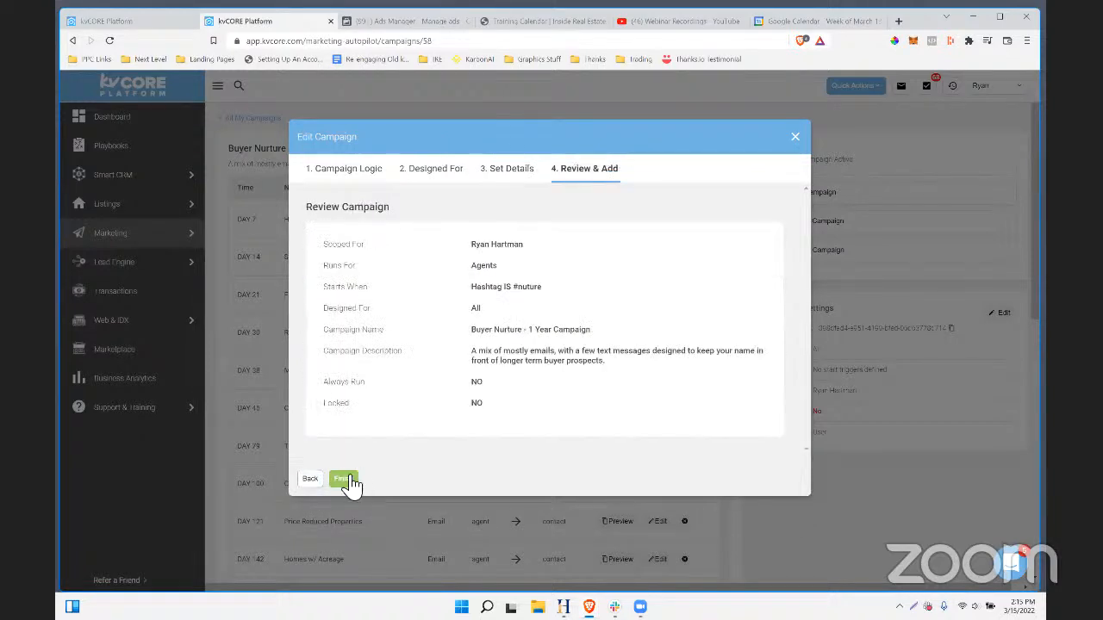
{"action": "left_click", "coordinate": [343, 480]}
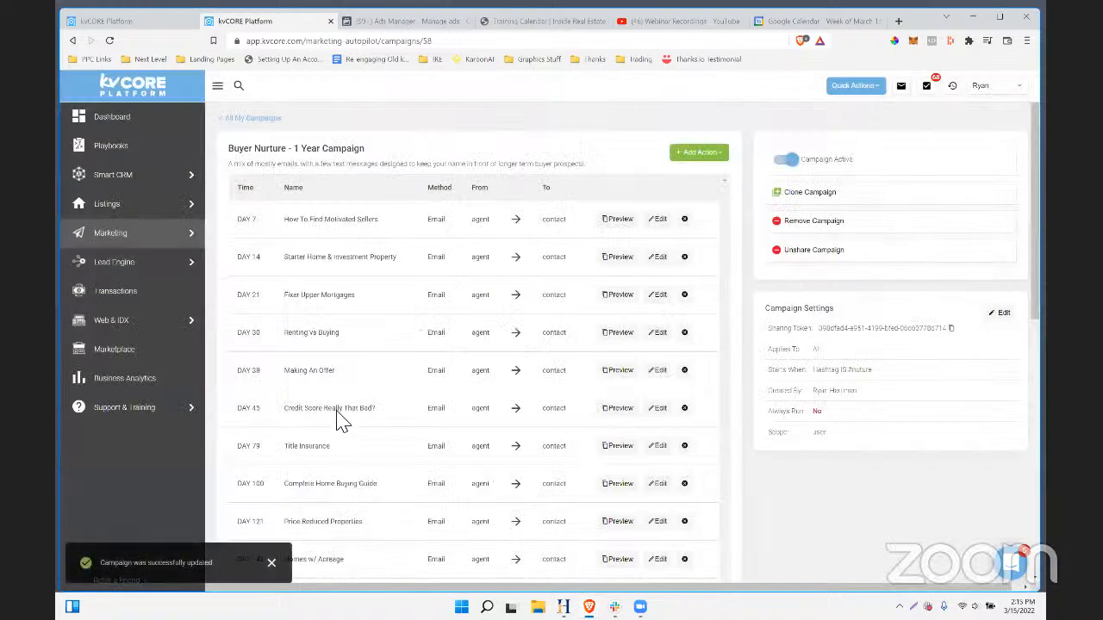
{"action": "scroll", "coordinate": [407, 282], "scroll_direction": "down", "scroll_amount": 7}
{"action": "scroll", "coordinate": [406, 282], "scroll_direction": "up", "scroll_amount": 7}
{"action": "scroll", "coordinate": [407, 292], "scroll_direction": "down", "scroll_amount": 8}
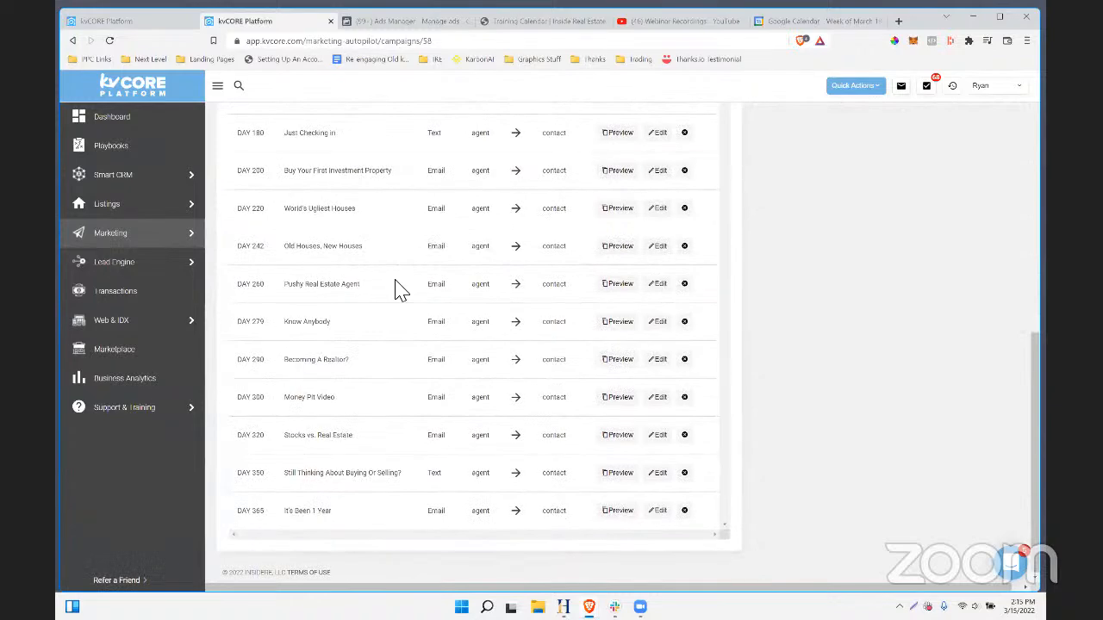
{"action": "scroll", "coordinate": [398, 288], "scroll_direction": "up", "scroll_amount": 7}
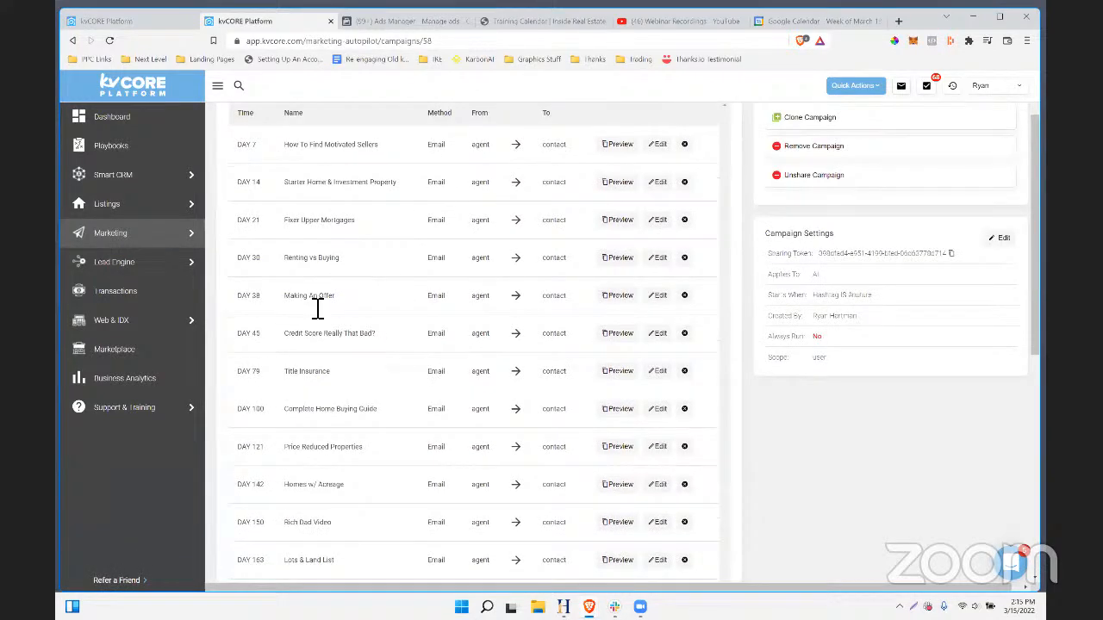
{"action": "scroll", "coordinate": [366, 301], "scroll_direction": "down", "scroll_amount": 2}
{"action": "scroll", "coordinate": [366, 299], "scroll_direction": "down", "scroll_amount": 3}
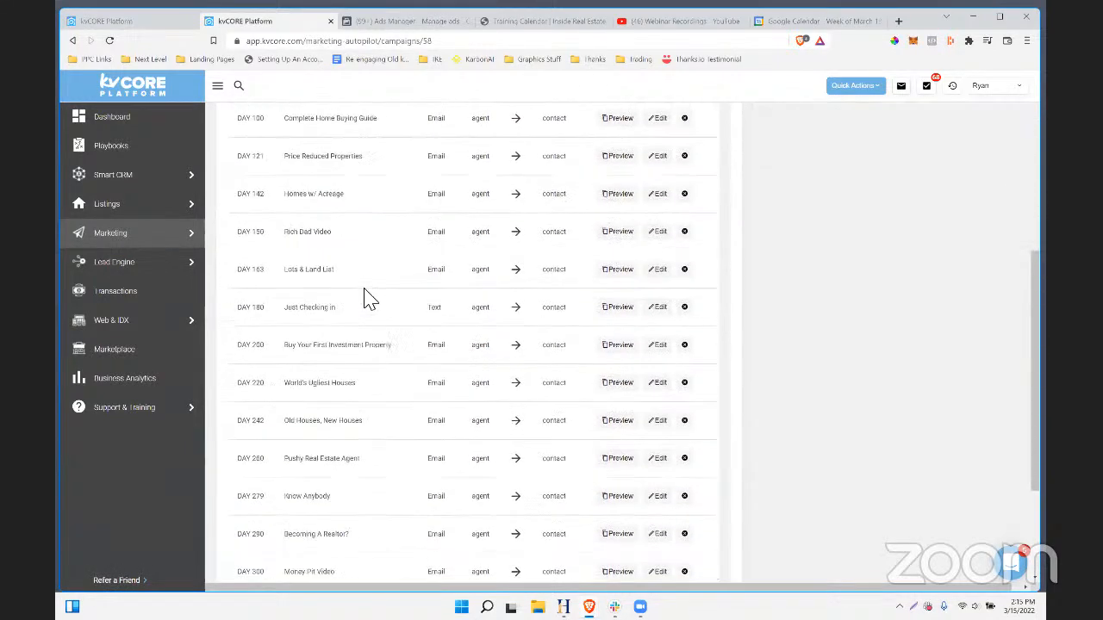
{"action": "scroll", "coordinate": [366, 299], "scroll_direction": "up", "scroll_amount": 5}
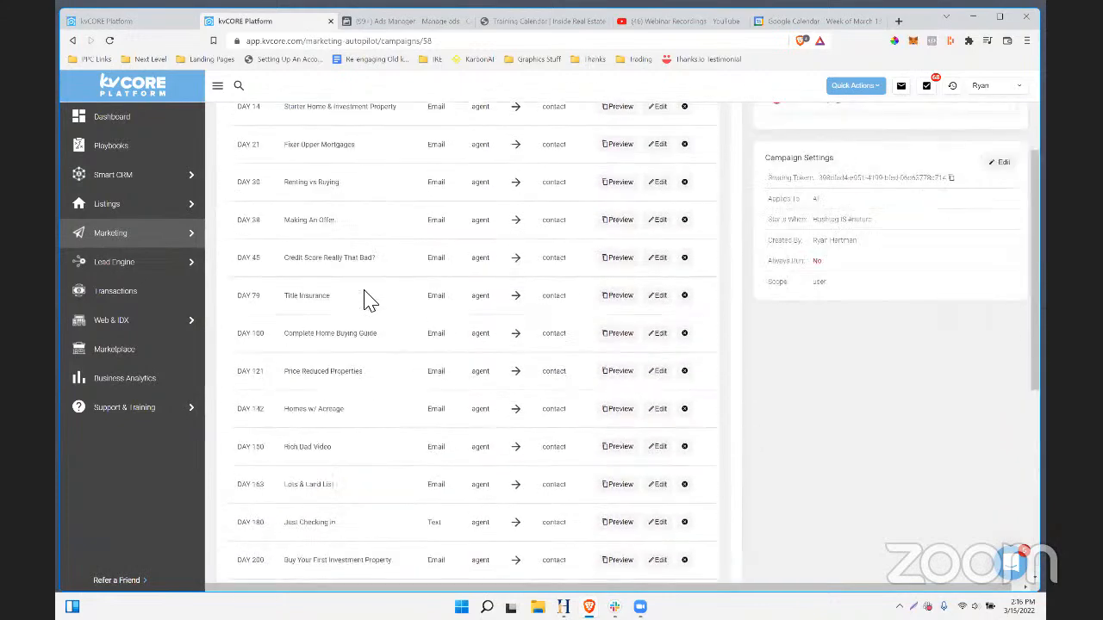
{"action": "left_click", "coordinate": [250, 119]}
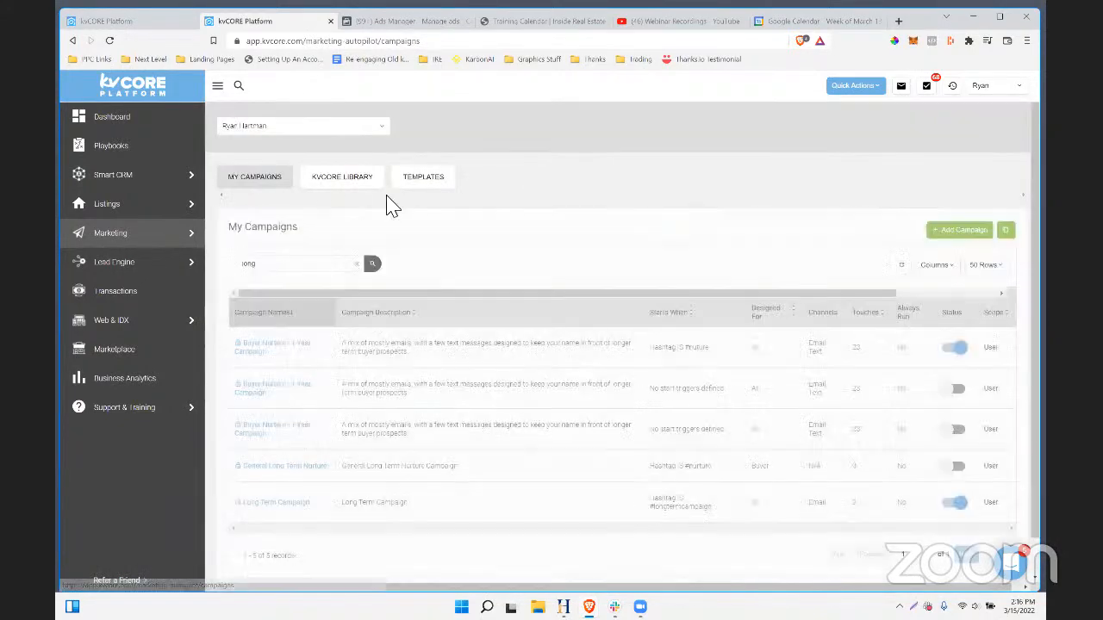
- Search My Campaigns for 'pet' and open Pinellas Pet Friendly (Convo Starter) to check its Day 3 action
{"action": "left_click", "coordinate": [349, 182]}
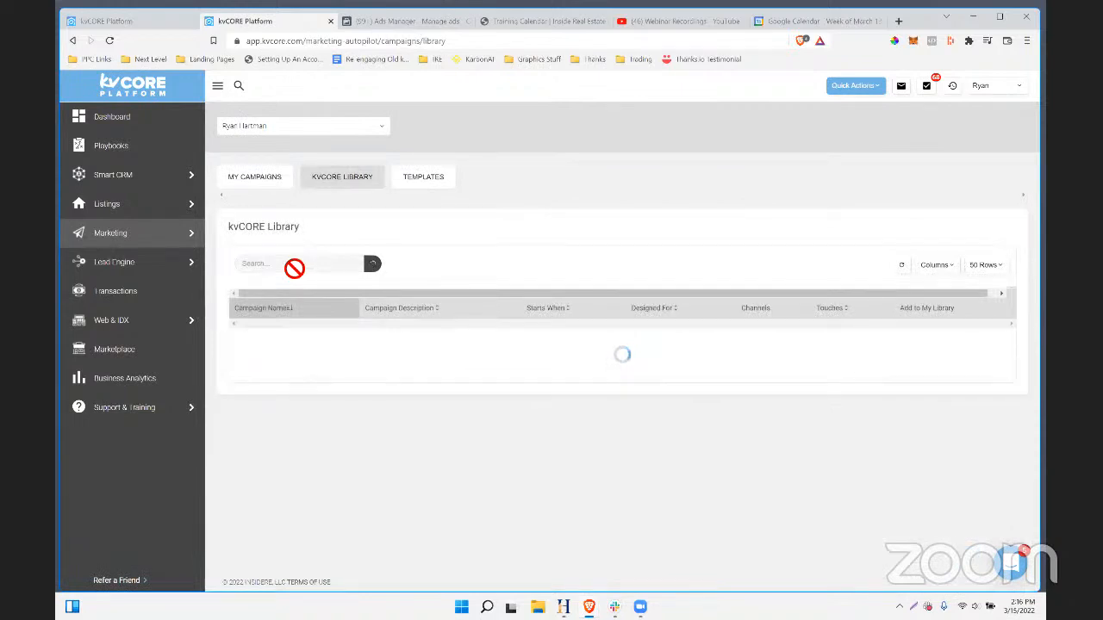
{"action": "left_click", "coordinate": [256, 181]}
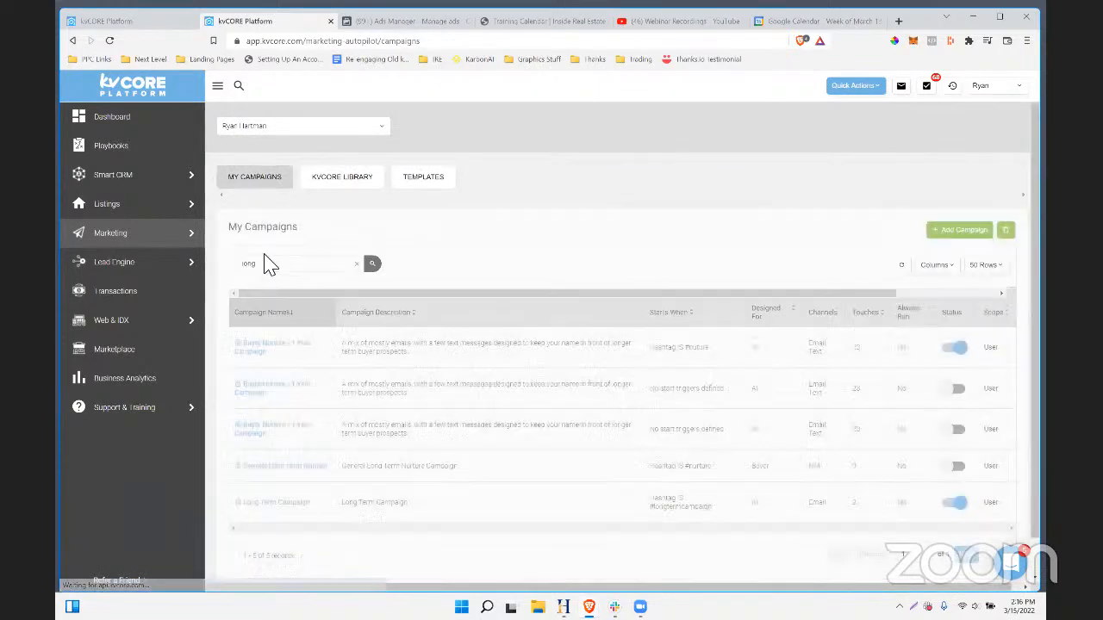
{"action": "key", "text": "ctrl+a"}
{"action": "type", "text": "pat"}
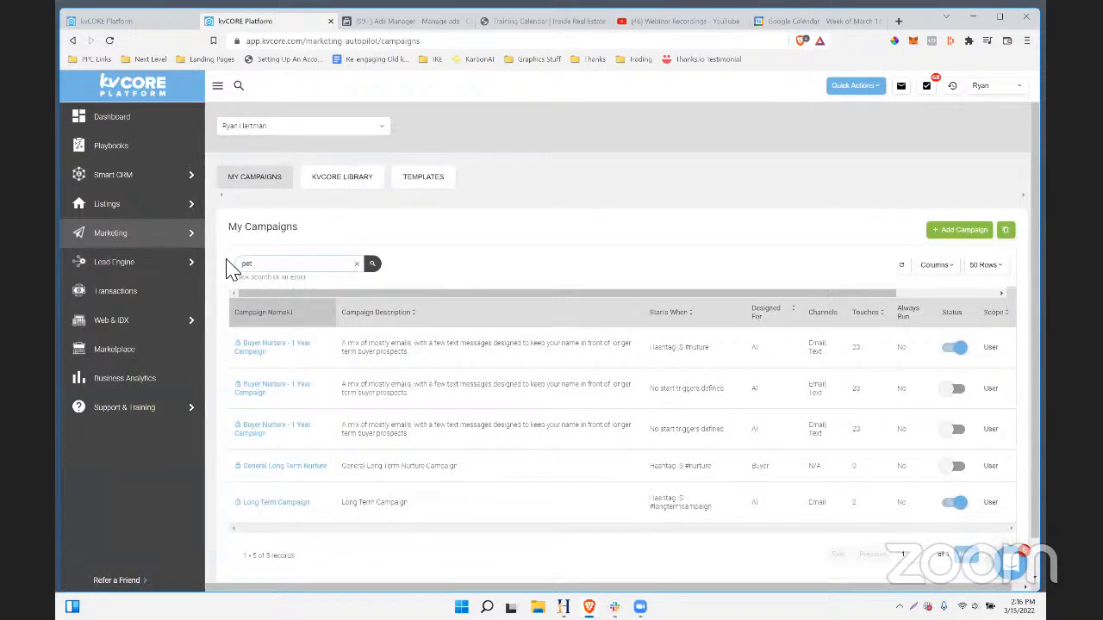
{"action": "key", "text": "Return"}
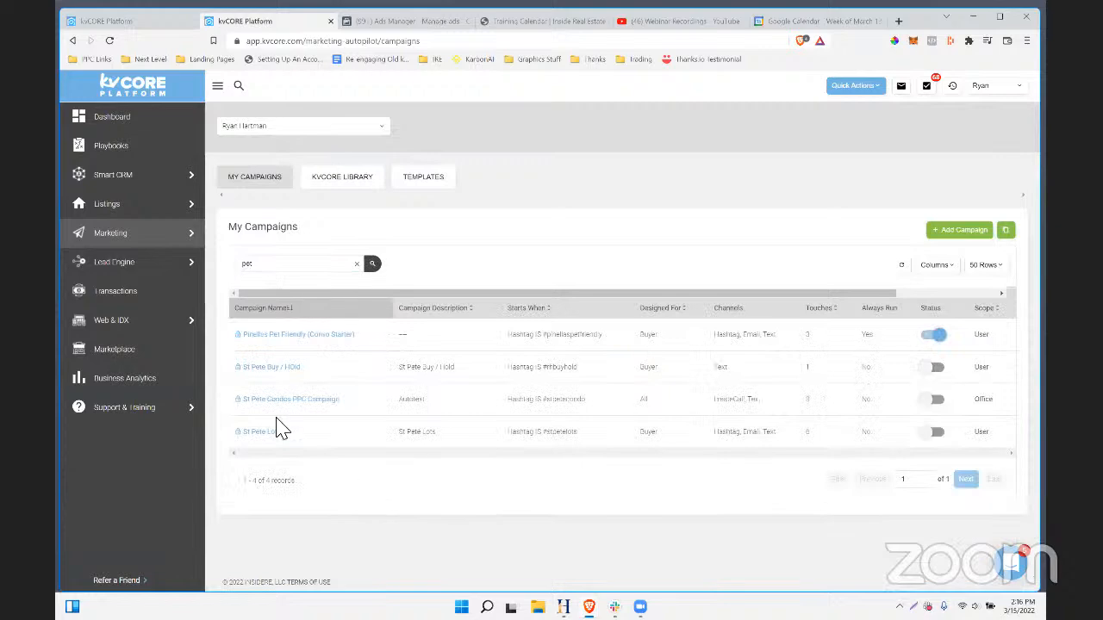
{"action": "left_click", "coordinate": [303, 339]}
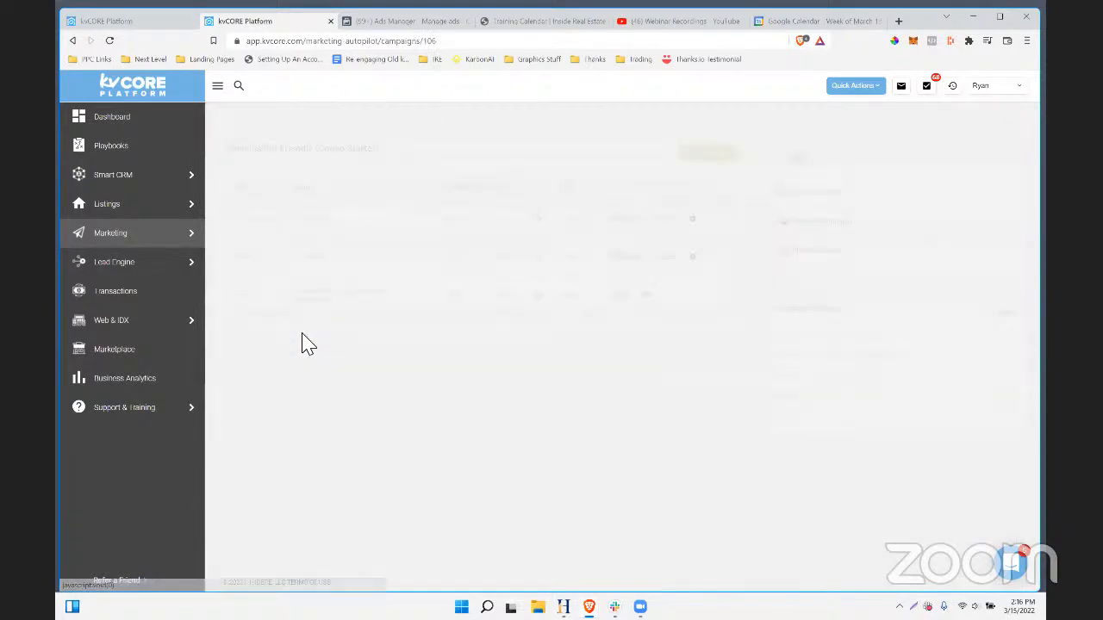
{"action": "triple_click", "coordinate": [303, 300]}
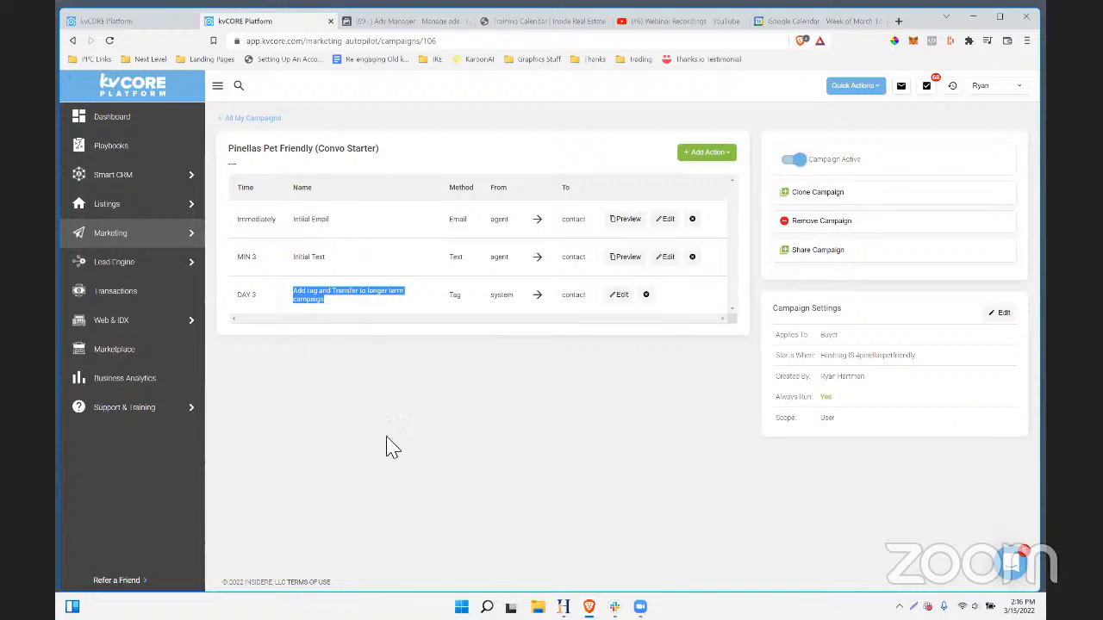
{"action": "left_click", "coordinate": [389, 415]}
{"action": "left_click_drag", "start_coordinate": [309, 291], "coordinate": [284, 297]}
{"action": "left_click", "coordinate": [385, 371]}
{"action": "mouse_move", "coordinate": [117, 261]}
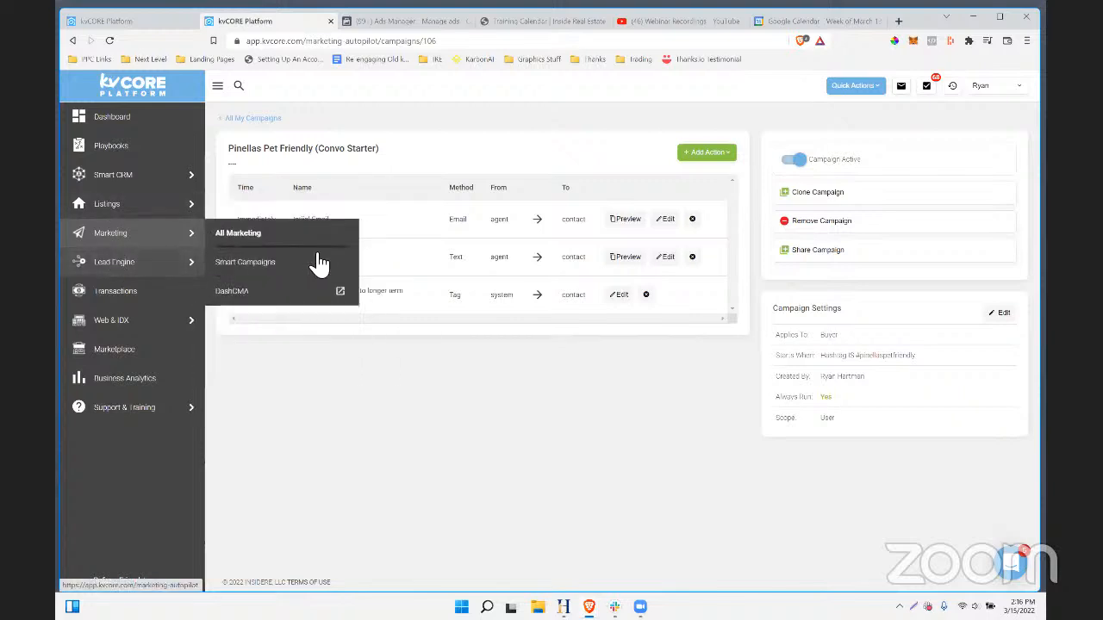
{"action": "left_click", "coordinate": [233, 264]}
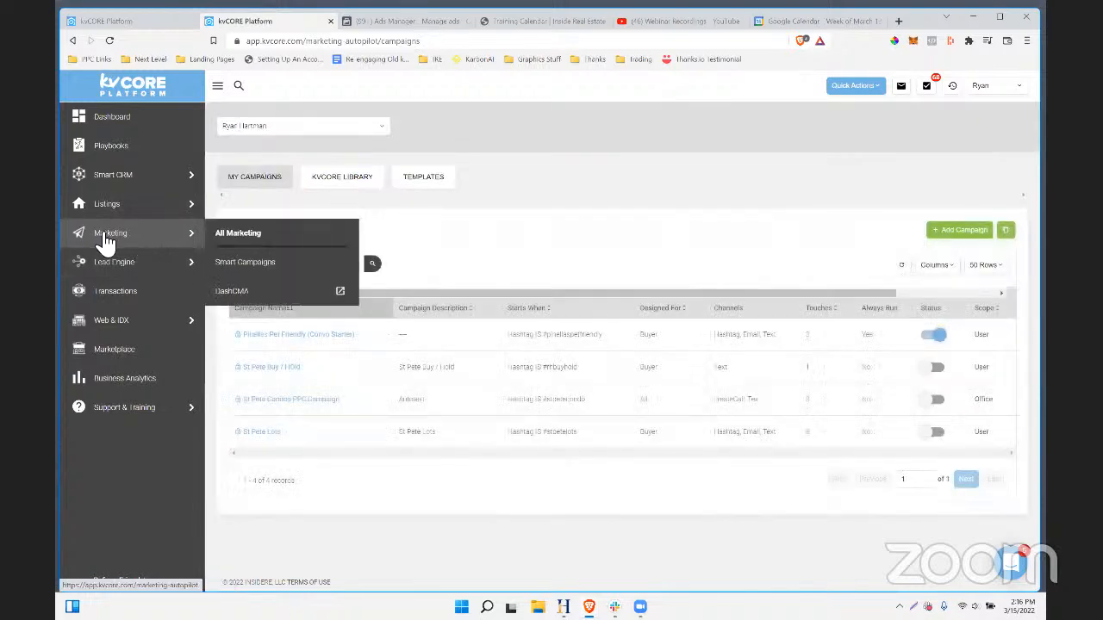
{"action": "left_click", "coordinate": [117, 241]}
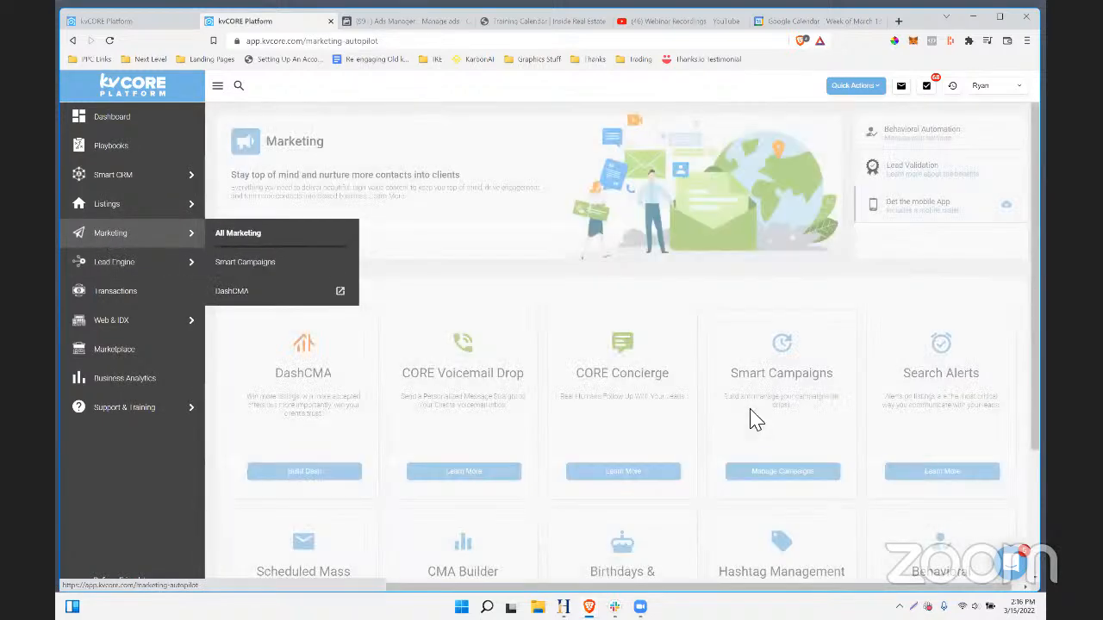
{"action": "scroll", "coordinate": [801, 435], "scroll_direction": "down", "scroll_amount": 2}
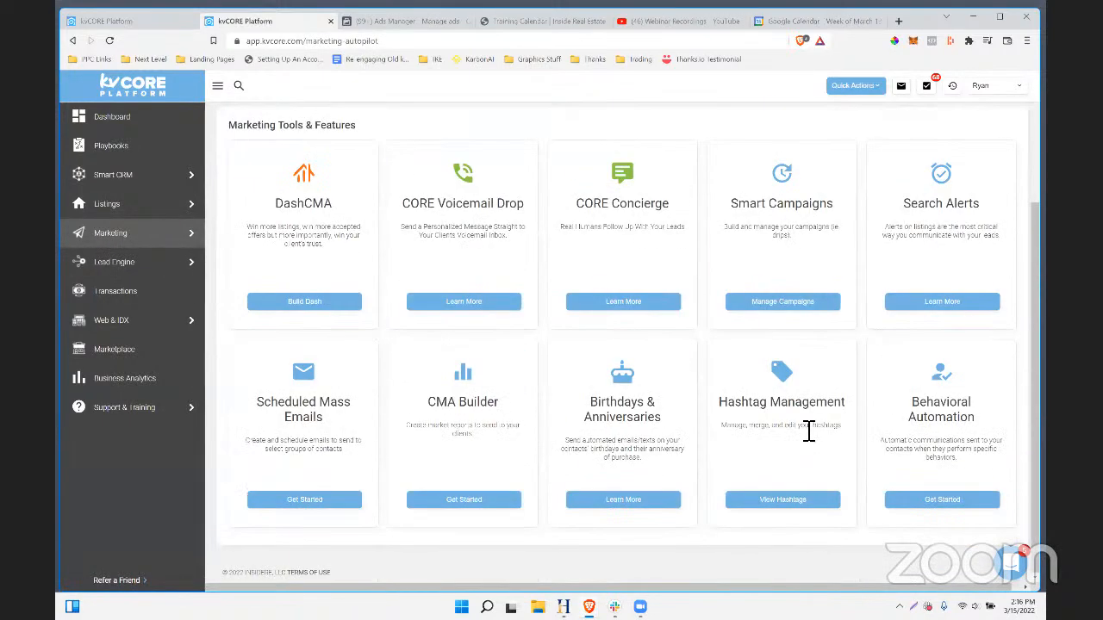
{"action": "scroll", "coordinate": [806, 434], "scroll_direction": "up", "scroll_amount": 2}
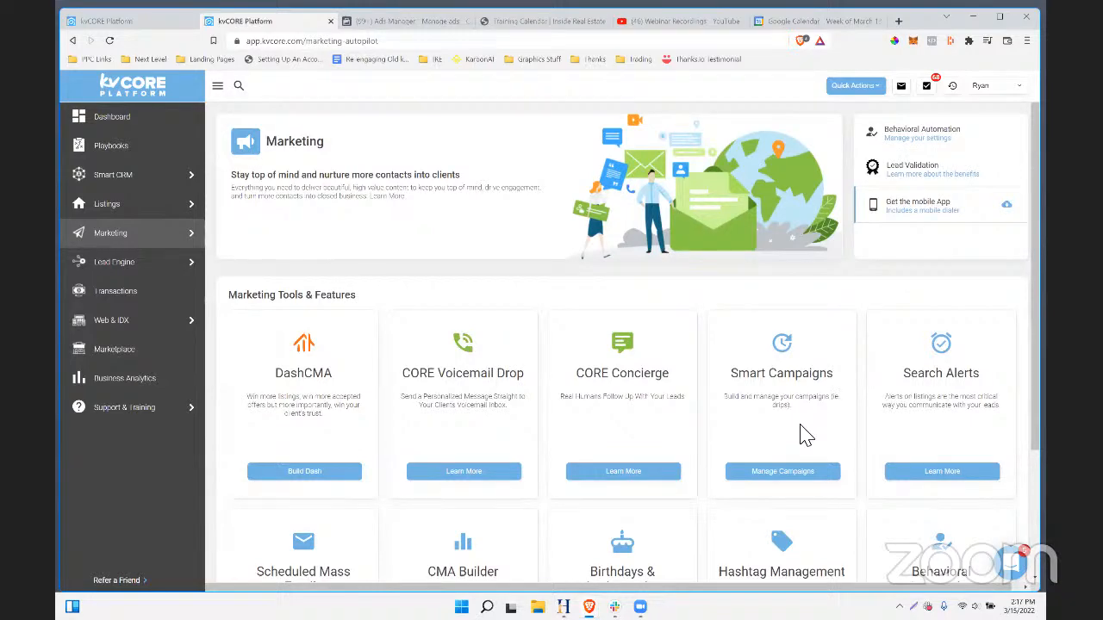
{"action": "scroll", "coordinate": [461, 381], "scroll_direction": "down", "scroll_amount": 1}
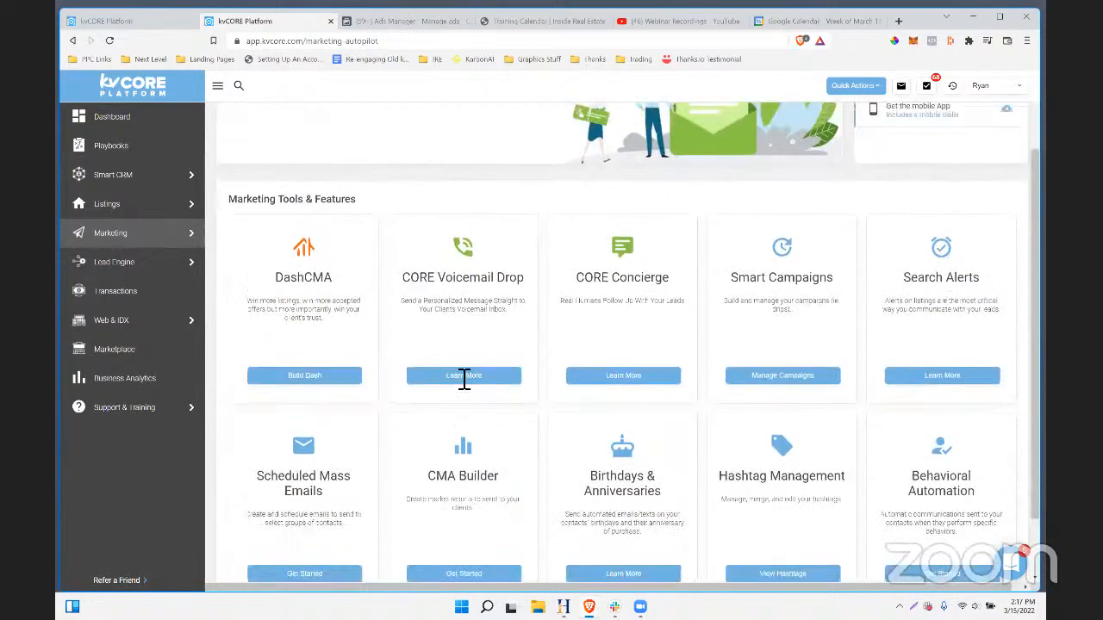
{"action": "scroll", "coordinate": [463, 379], "scroll_direction": "up", "scroll_amount": 1}
{"action": "mouse_move", "coordinate": [130, 244]}
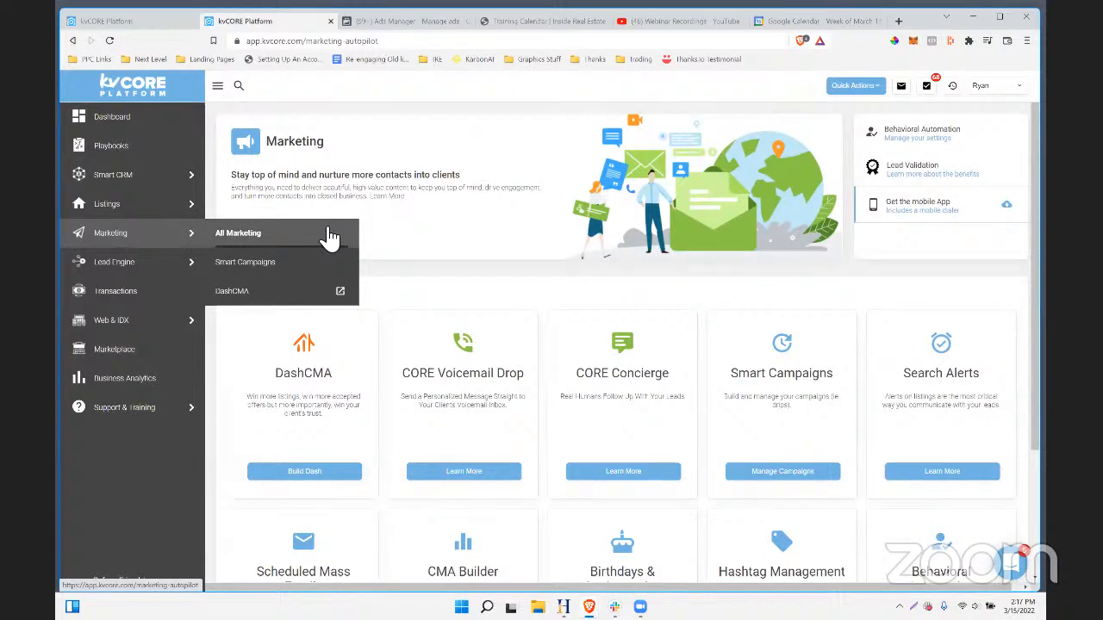
{"action": "scroll", "coordinate": [727, 443], "scroll_direction": "down", "scroll_amount": 1}
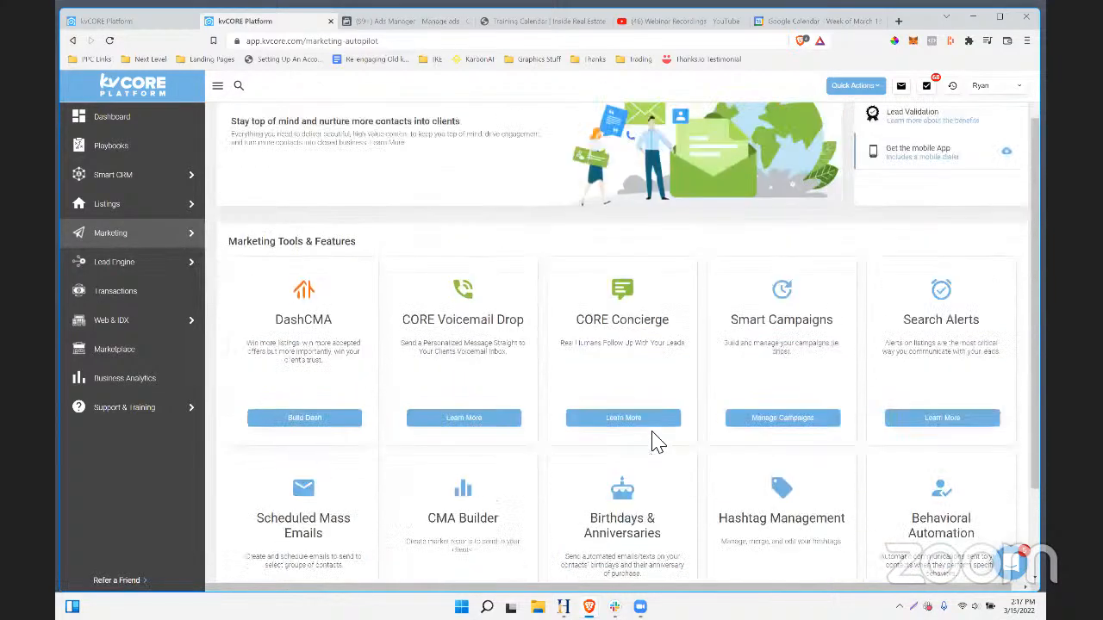
{"action": "scroll", "coordinate": [652, 441], "scroll_direction": "up", "scroll_amount": 1}
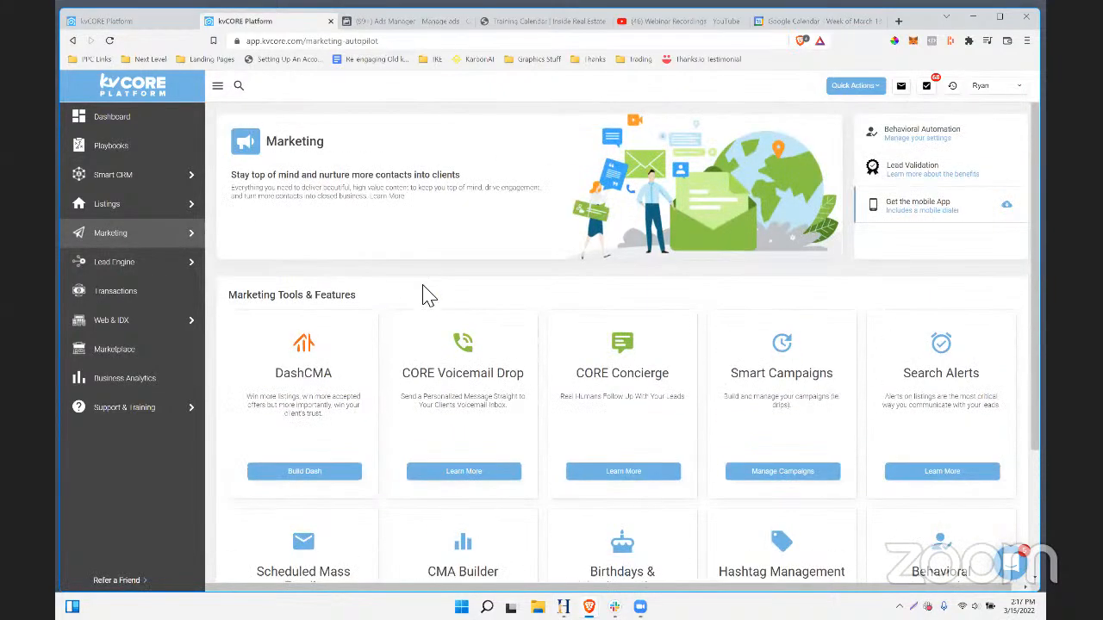
{"action": "left_click", "coordinate": [406, 21]}
- Scroll through the pet-friendly ad's Instant form, Website and Tracking sections
{"action": "scroll", "coordinate": [629, 382], "scroll_direction": "down", "scroll_amount": 4}
{"action": "scroll", "coordinate": [630, 381], "scroll_direction": "up", "scroll_amount": 2}
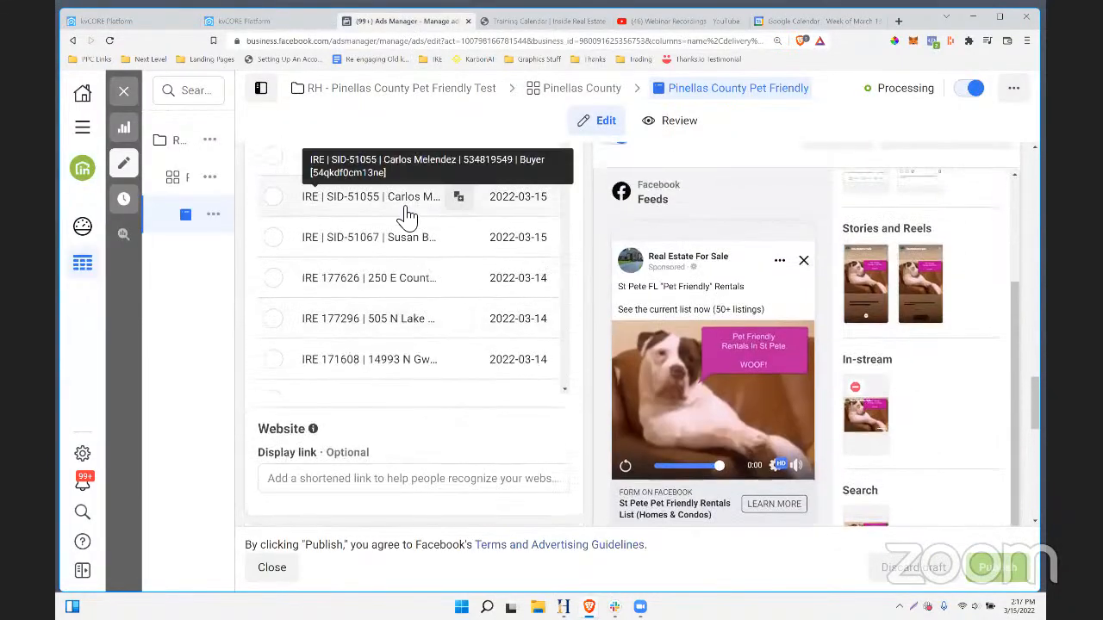
{"action": "scroll", "coordinate": [715, 413], "scroll_direction": "down", "scroll_amount": 5}
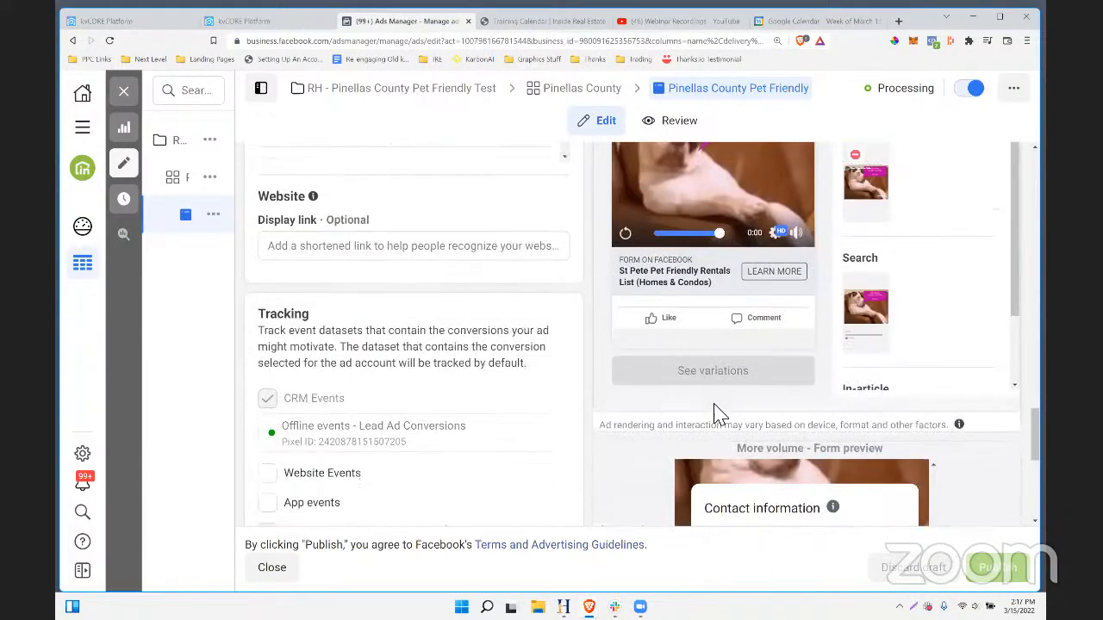
{"action": "scroll", "coordinate": [680, 362], "scroll_direction": "up", "scroll_amount": 2}
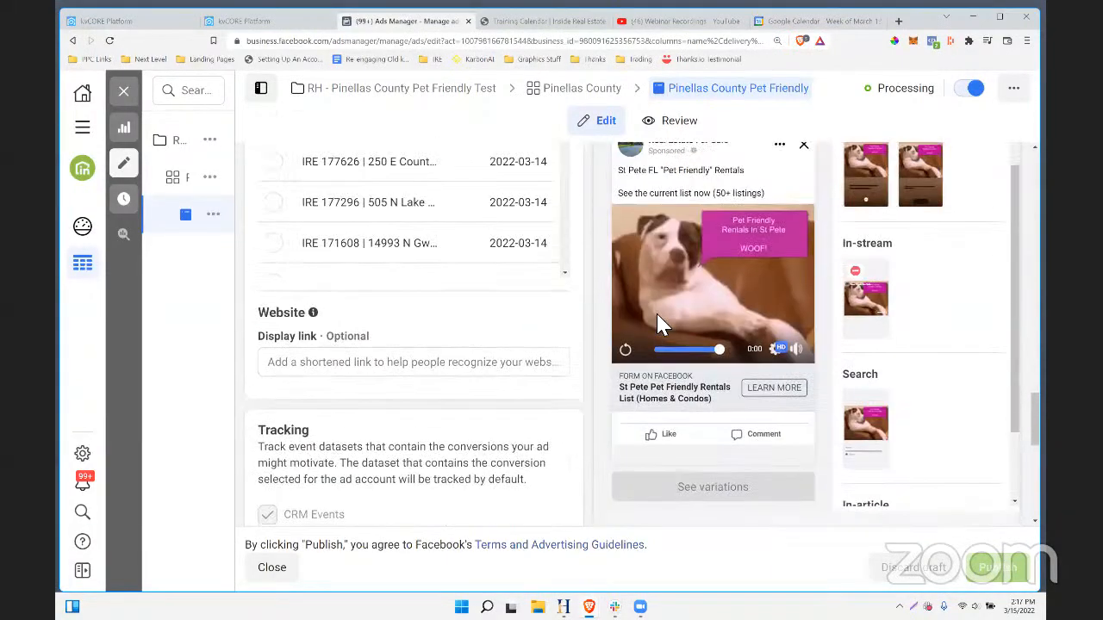
{"action": "scroll", "coordinate": [702, 252], "scroll_direction": "up", "scroll_amount": 1}
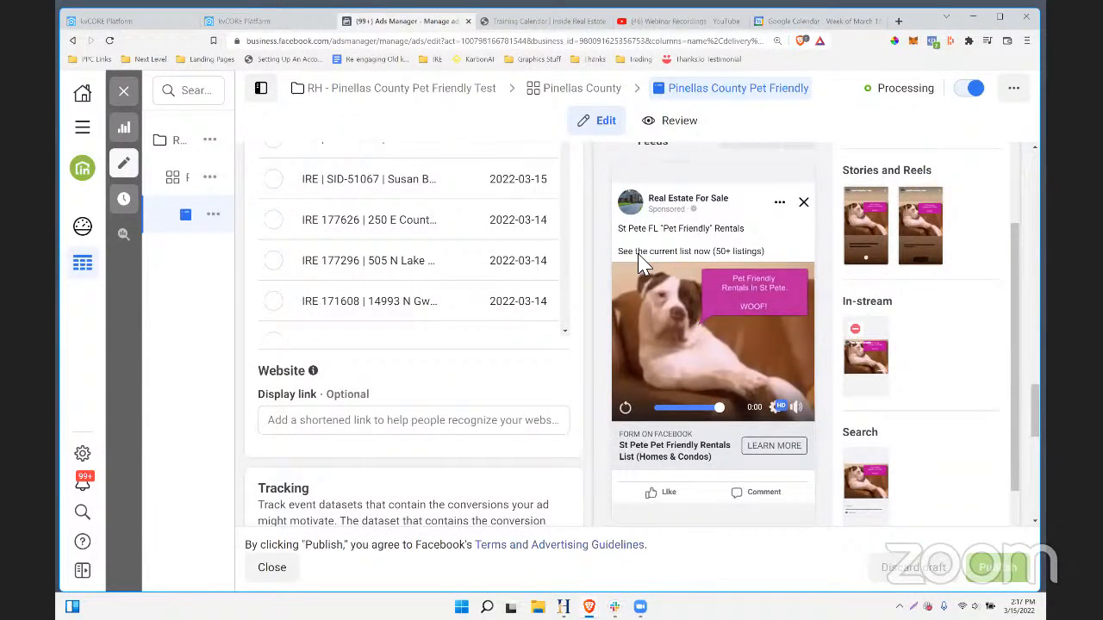
{"action": "scroll", "coordinate": [703, 306], "scroll_direction": "down", "scroll_amount": 3}
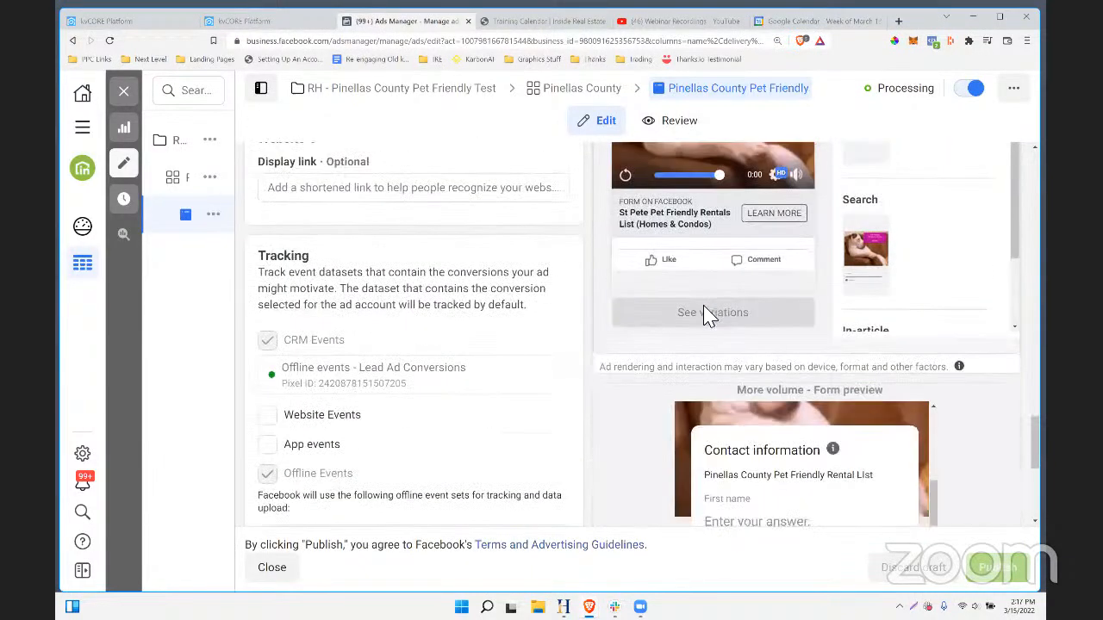
{"action": "scroll", "coordinate": [705, 313], "scroll_direction": "up", "scroll_amount": 3}
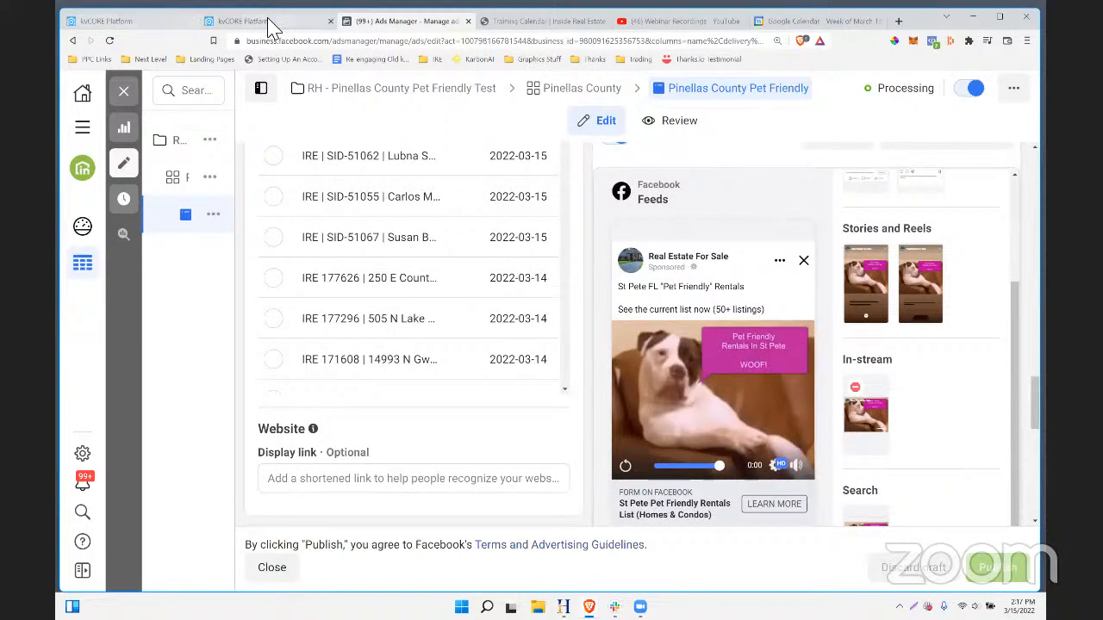
- Briefly revisit kvCORE Marketing and the ad editor, then bring up the YouTube Webinar Recordings playlist
{"action": "left_click", "coordinate": [245, 21]}
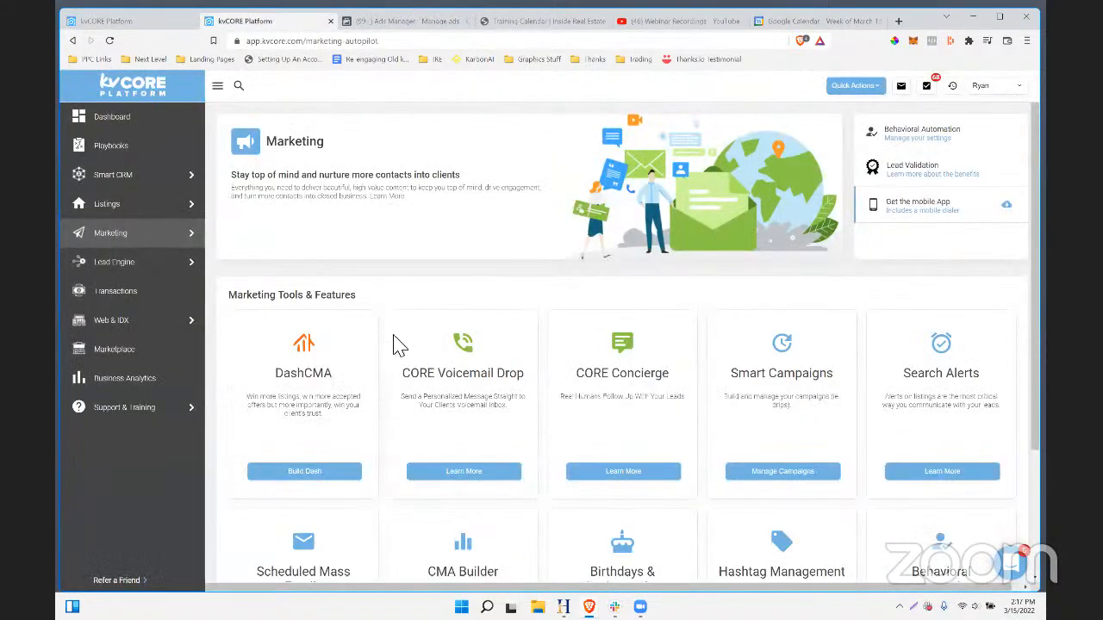
{"action": "scroll", "coordinate": [394, 341], "scroll_direction": "down", "scroll_amount": 2}
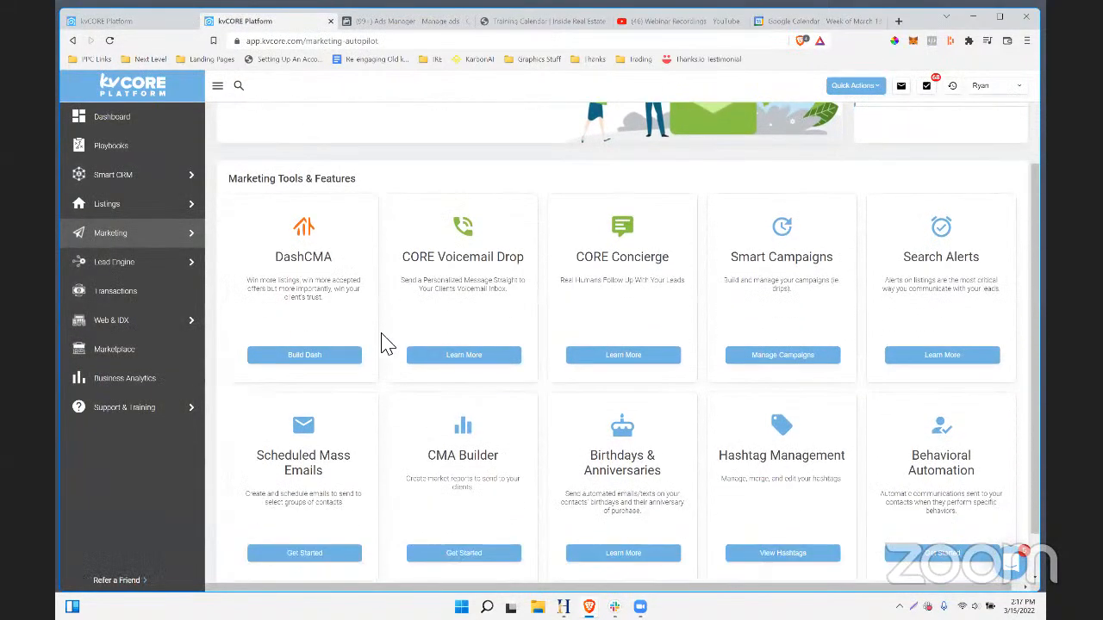
{"action": "scroll", "coordinate": [370, 332], "scroll_direction": "up", "scroll_amount": 3}
{"action": "left_click", "coordinate": [400, 24]}
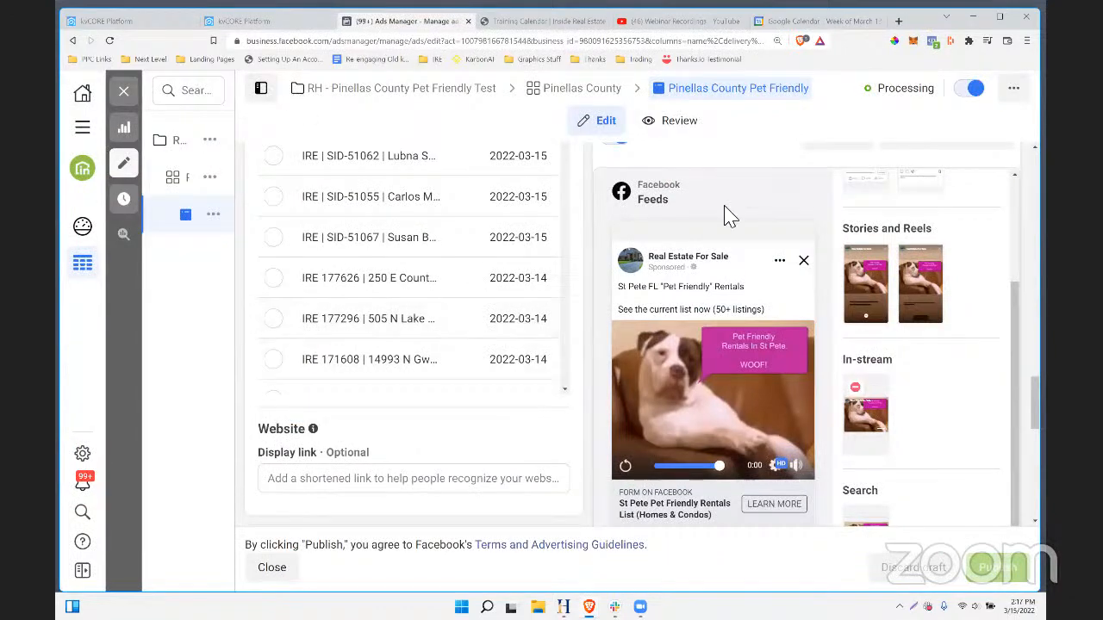
{"action": "scroll", "coordinate": [652, 356], "scroll_direction": "up", "scroll_amount": 5}
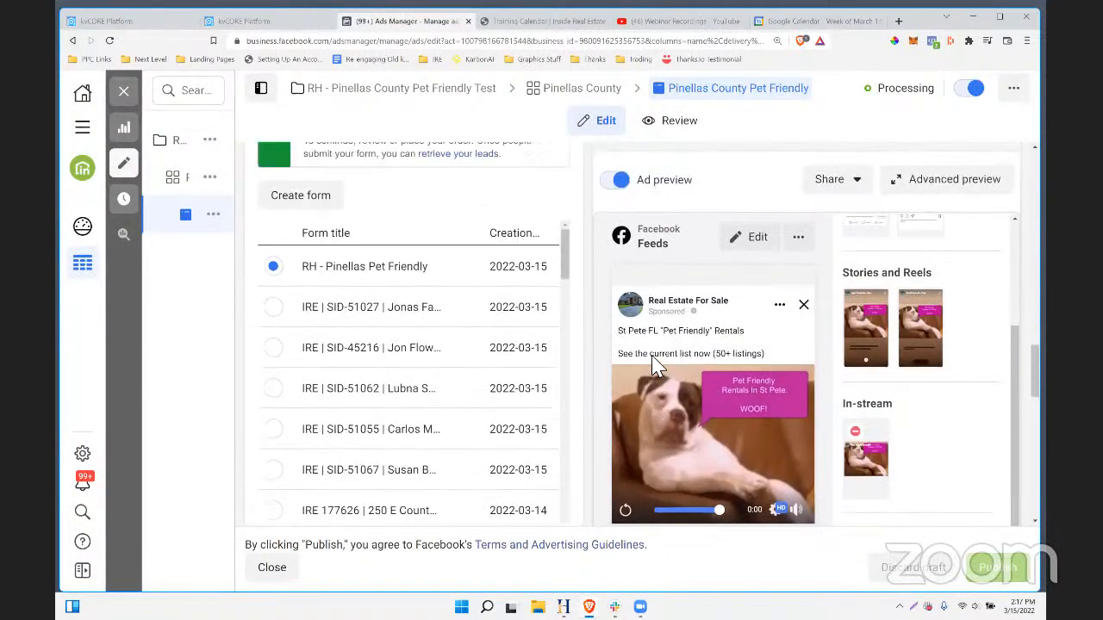
{"action": "left_click", "coordinate": [657, 21]}
{"action": "scroll", "coordinate": [616, 246], "scroll_direction": "down", "scroll_amount": 3}
{"action": "scroll", "coordinate": [629, 231], "scroll_direction": "down", "scroll_amount": 5}
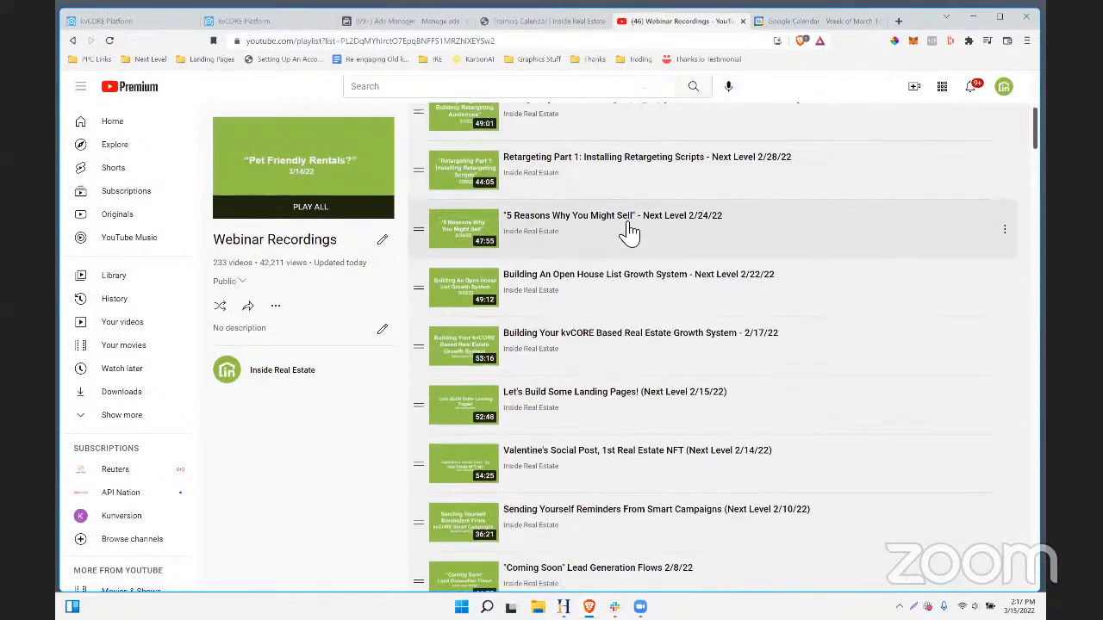
- Scroll through the Webinar Recordings playlist
{"action": "scroll", "coordinate": [629, 231], "scroll_direction": "up", "scroll_amount": 8}
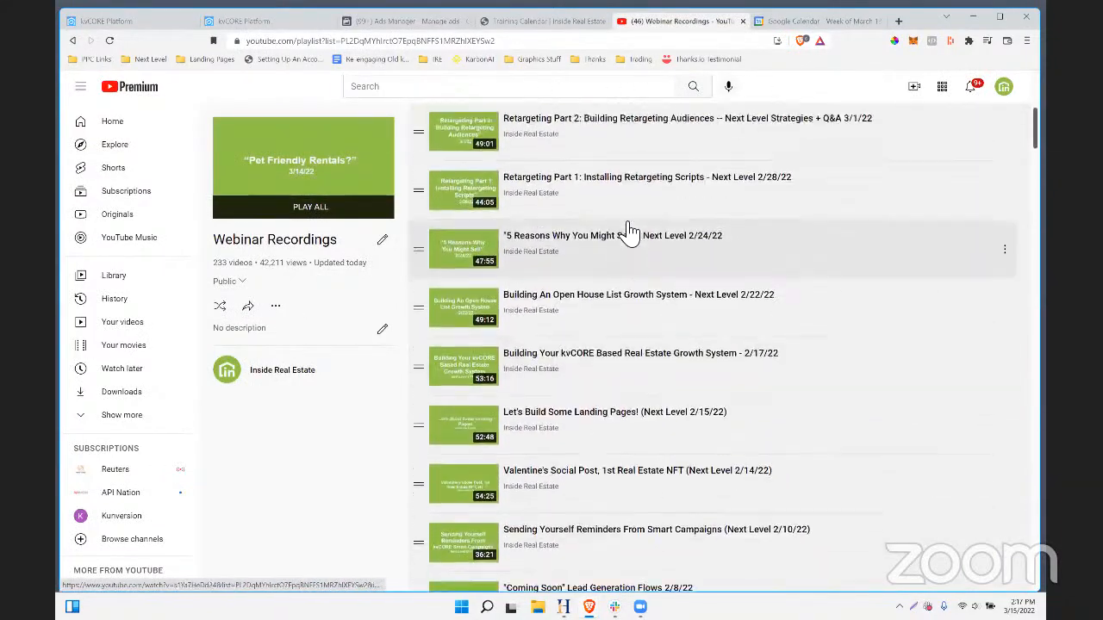
{"action": "scroll", "coordinate": [629, 231], "scroll_direction": "down", "scroll_amount": 8}
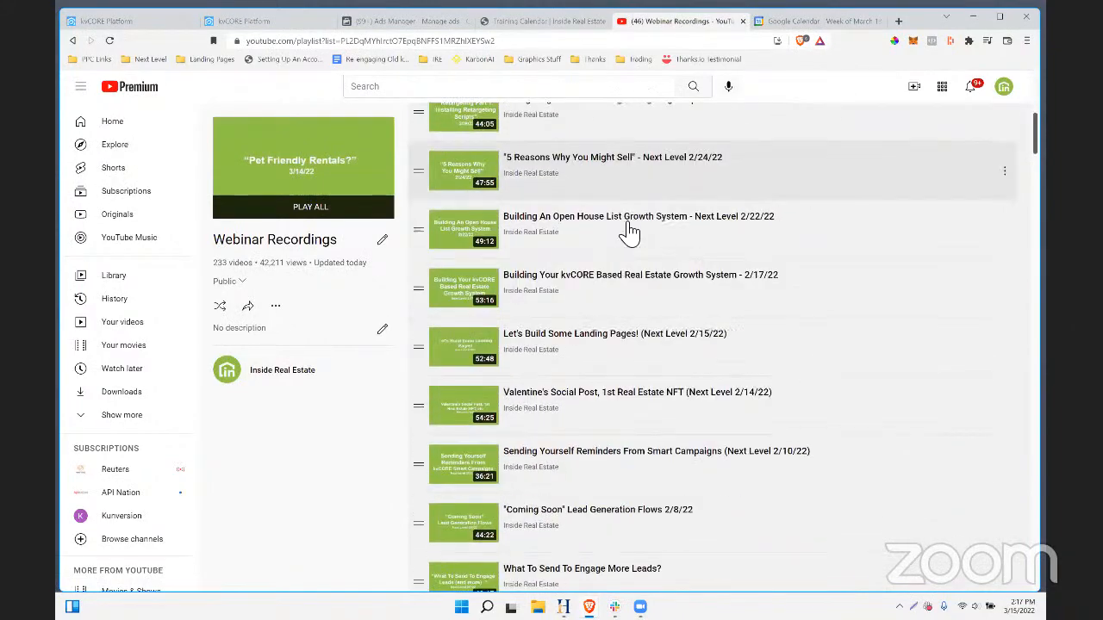
{"action": "scroll", "coordinate": [629, 231], "scroll_direction": "down", "scroll_amount": 5}
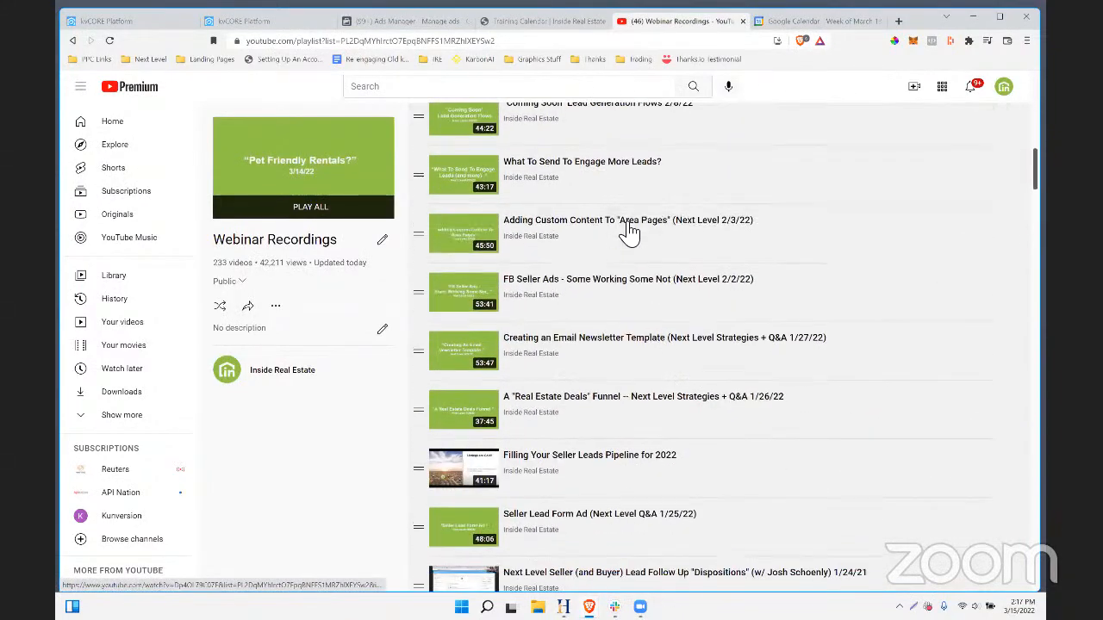
{"action": "scroll", "coordinate": [629, 231], "scroll_direction": "down", "scroll_amount": 3}
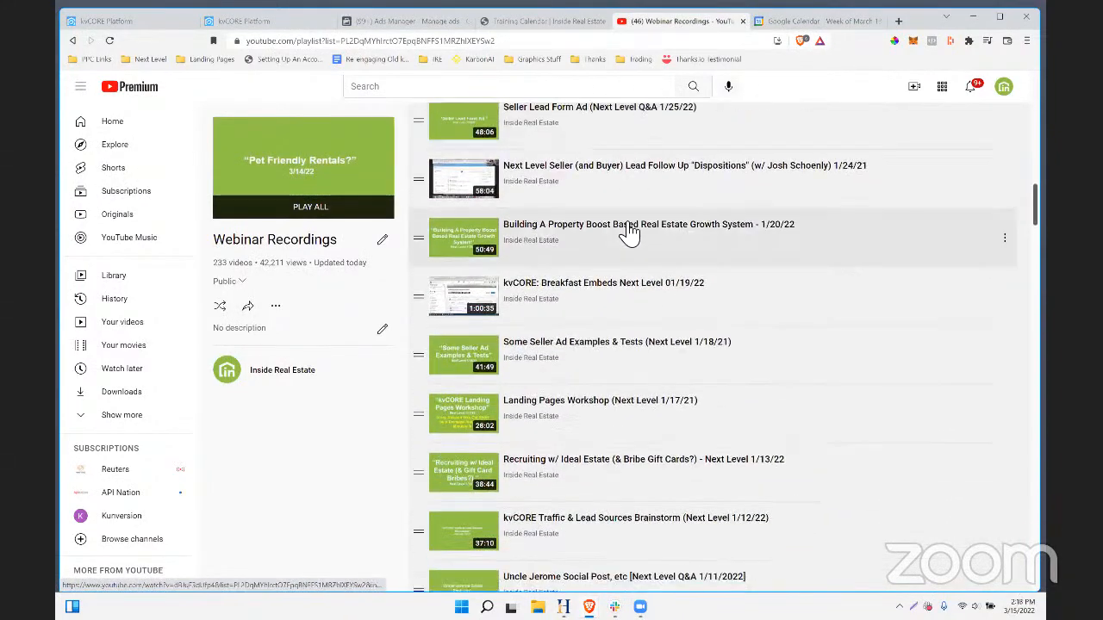
{"action": "scroll", "coordinate": [648, 401], "scroll_direction": "up", "scroll_amount": 5}
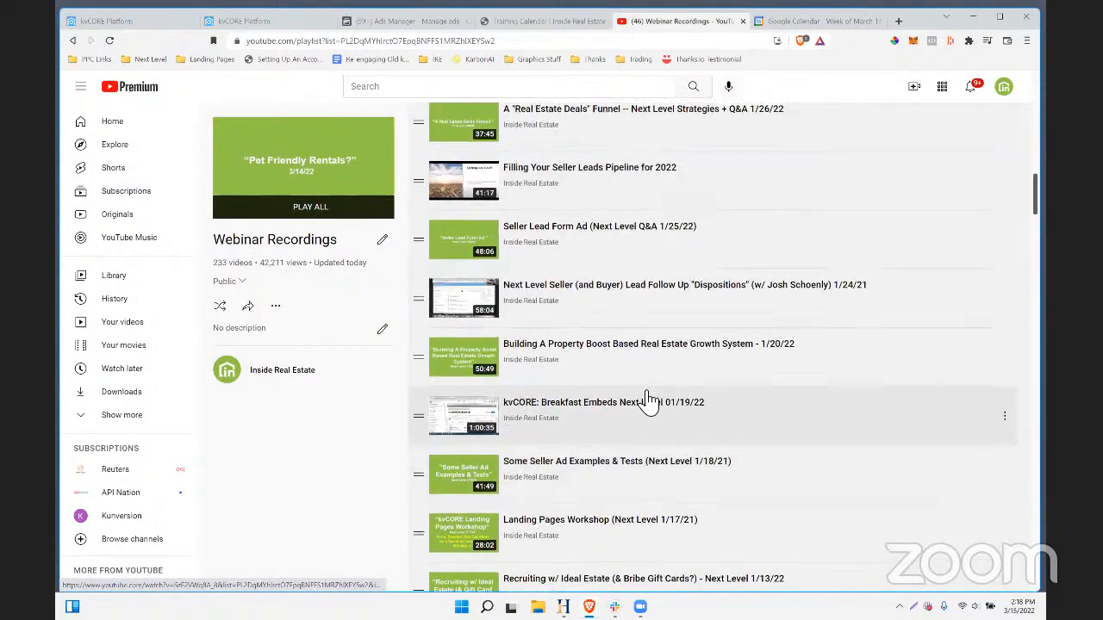
{"action": "scroll", "coordinate": [642, 392], "scroll_direction": "up", "scroll_amount": 2}
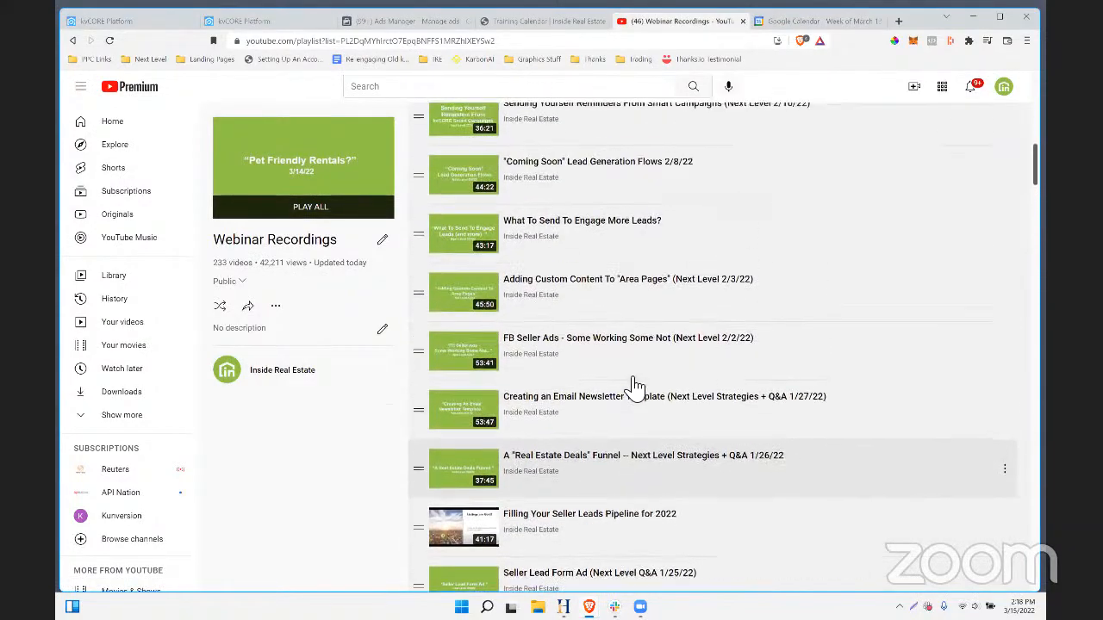
- Find 'growth' on the page and copy the Building Your kvCORE Based Real Estate Growth System link
{"action": "key", "text": "ctrl+f"}
{"action": "type", "text": "growth"}
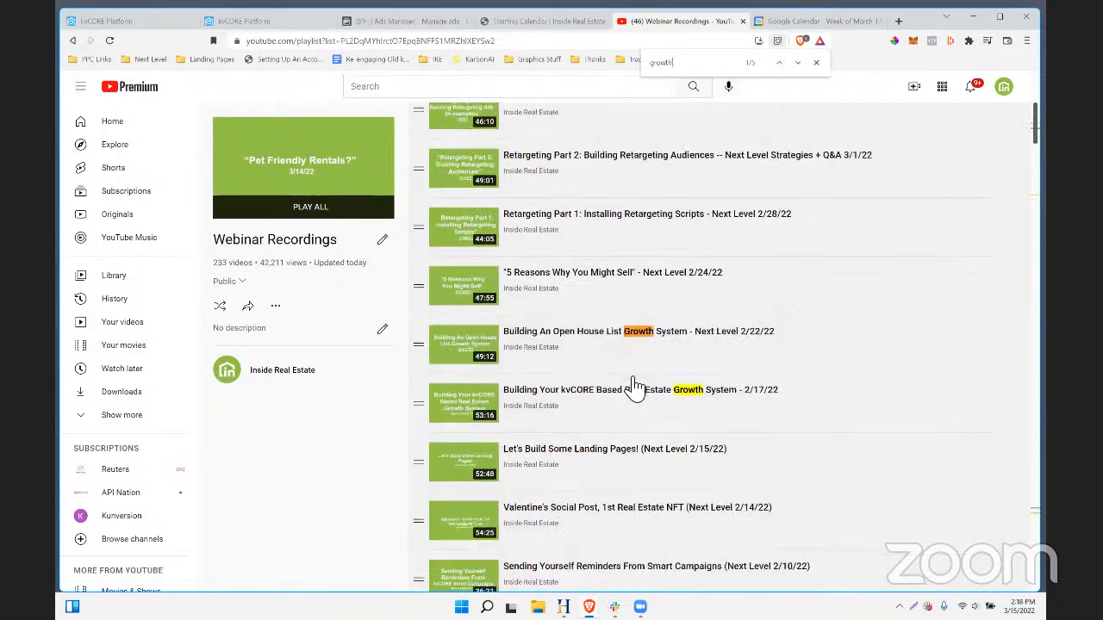
{"action": "left_click", "coordinate": [796, 62]}
{"action": "left_click", "coordinate": [797, 62]}
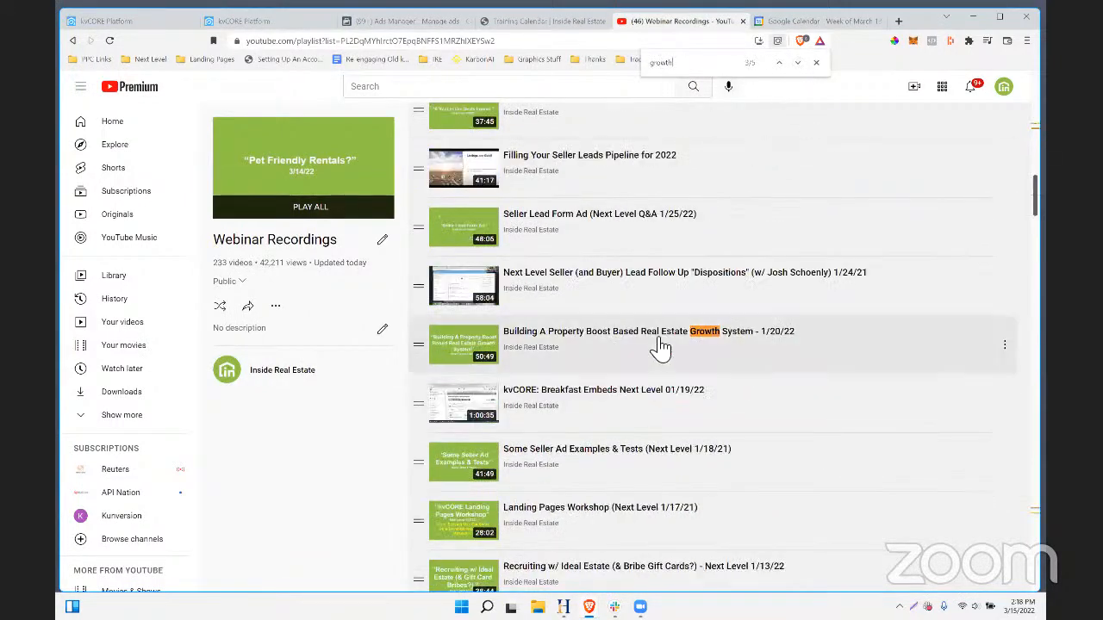
{"action": "left_click", "coordinate": [796, 63]}
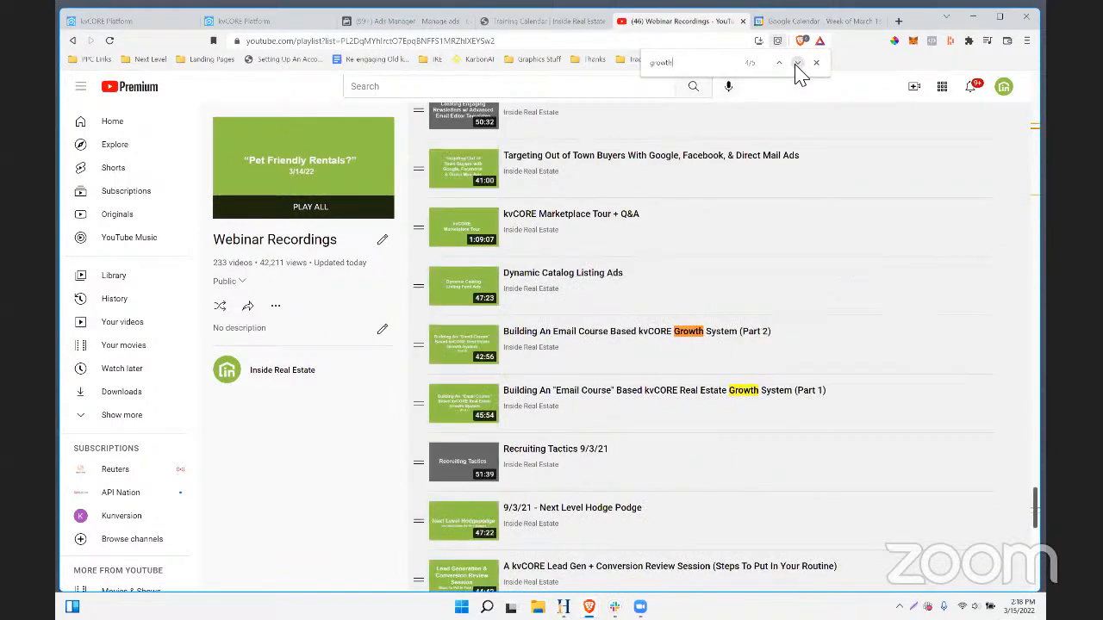
{"action": "left_click", "coordinate": [796, 64]}
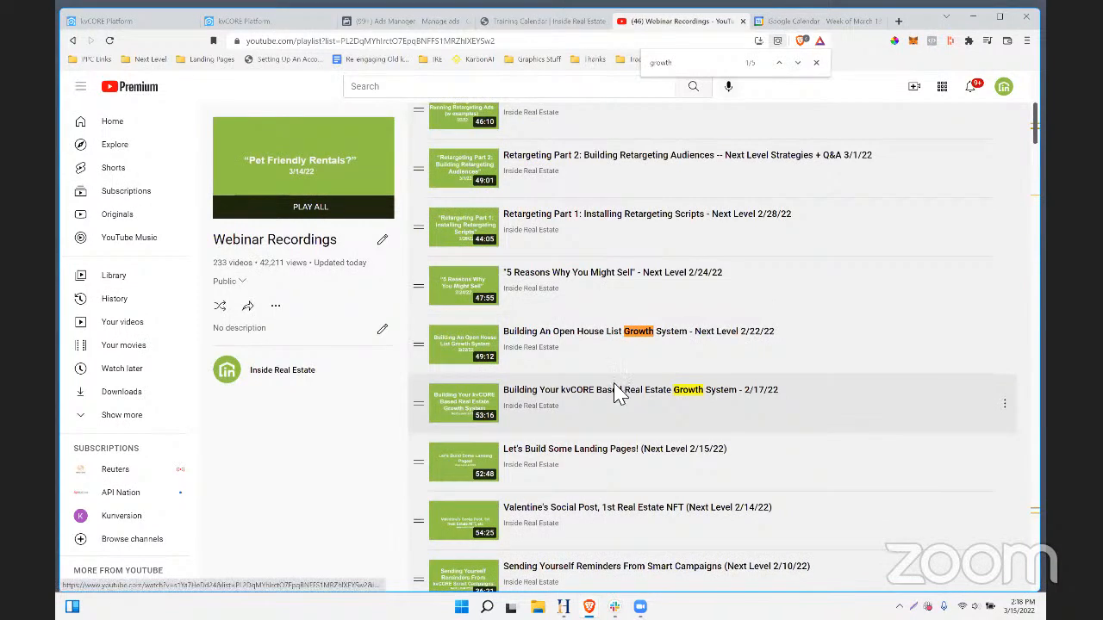
{"action": "right_click", "coordinate": [615, 392]}
{"action": "left_click", "coordinate": [662, 470]}
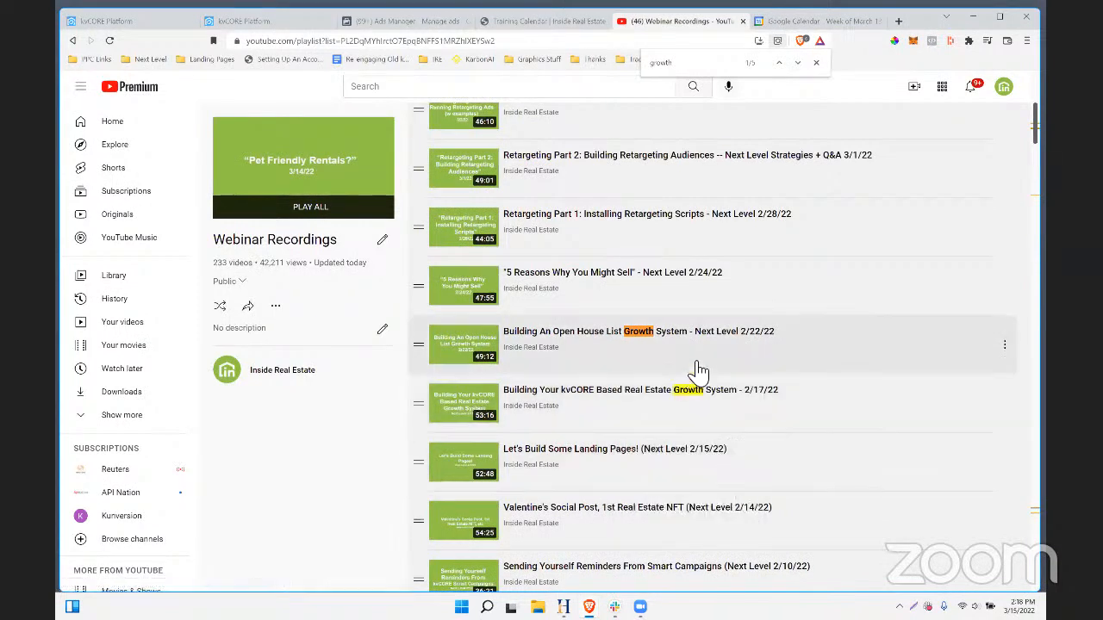
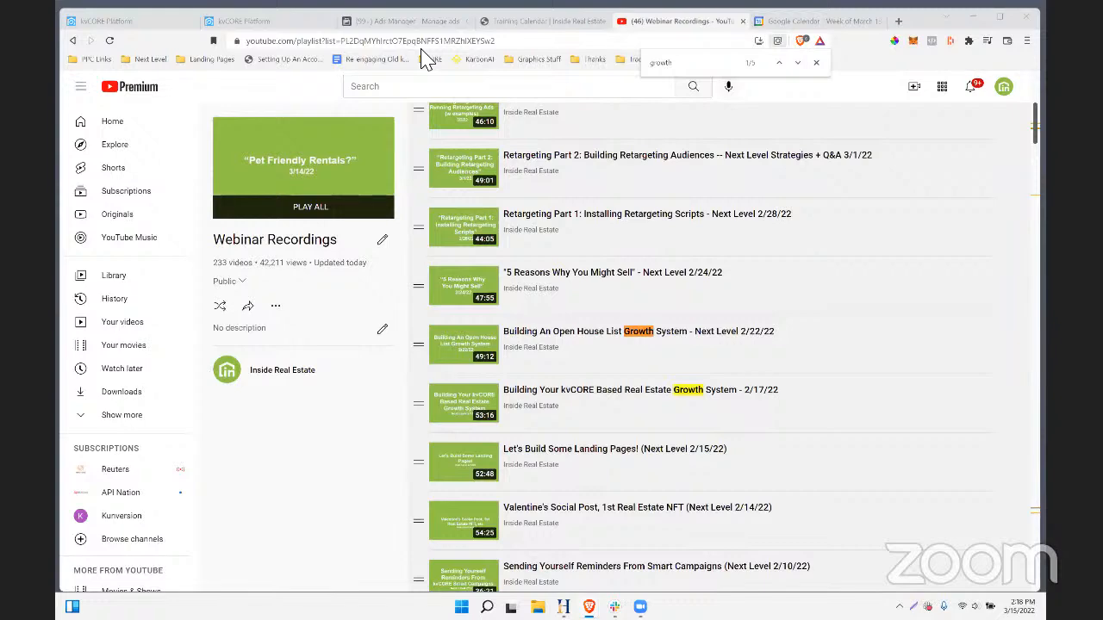
- Return to the kvCORE Platform tab and open the Dashboard activity feed
{"action": "left_click", "coordinate": [138, 22]}
{"action": "scroll", "coordinate": [345, 310], "scroll_direction": "up", "scroll_amount": 15}
{"action": "left_click", "coordinate": [143, 131]}
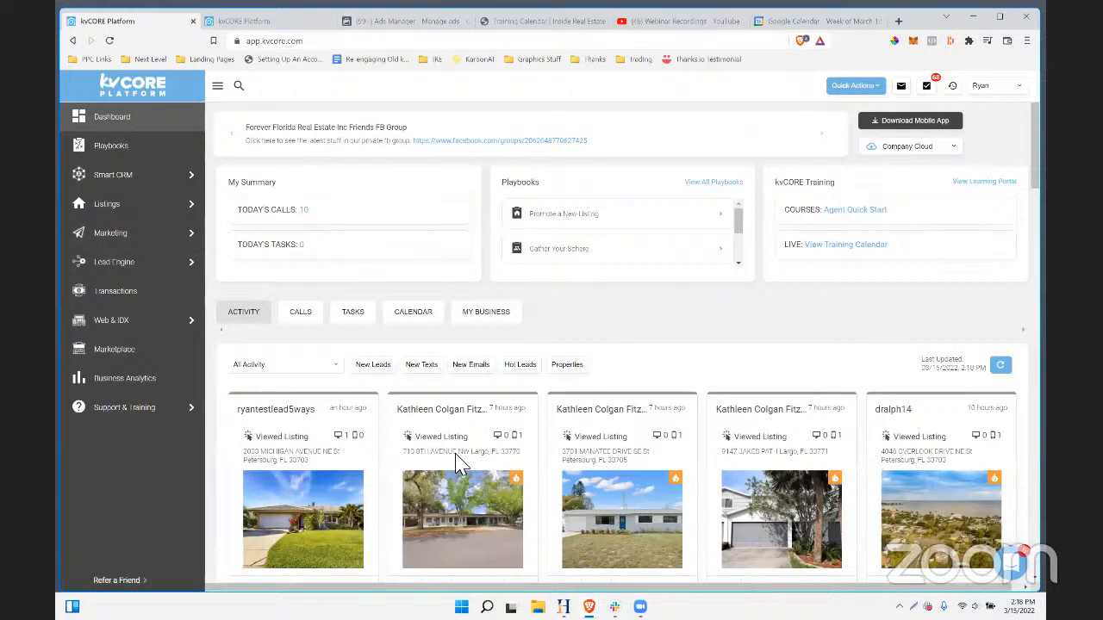
- Filter the dashboard Activity feed to New Texts
{"action": "left_click", "coordinate": [421, 365]}
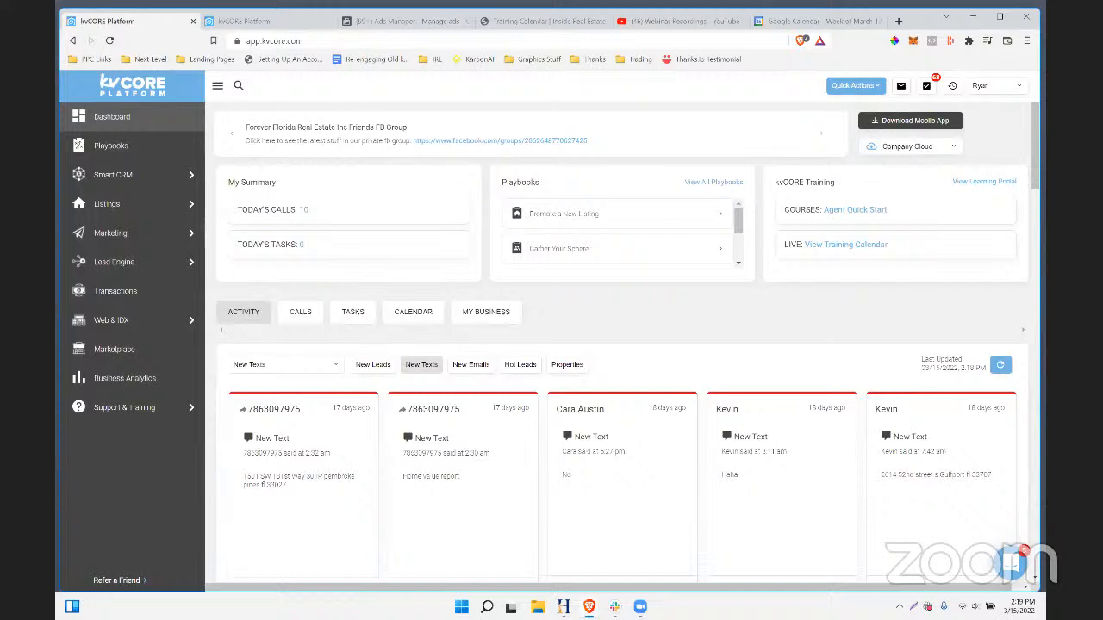
- Open the Pet Friendly Rentals Part 2 stream's video details page in YouTube Studio
{"action": "left_click_drag", "start_coordinate": [1045, 52], "coordinate": [517, 51]}
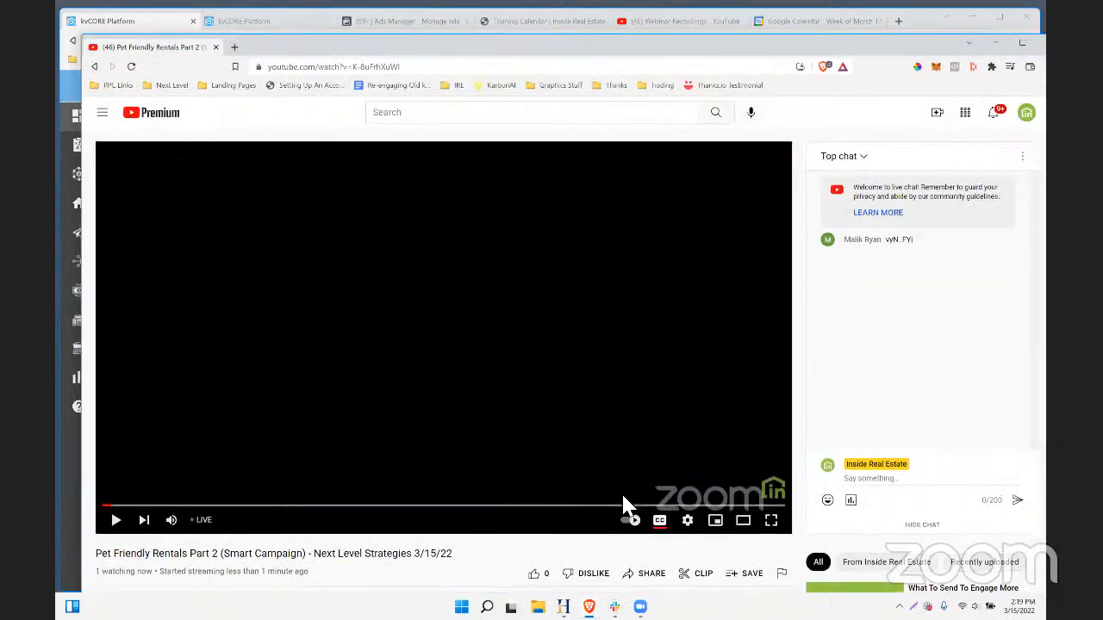
{"action": "scroll", "coordinate": [638, 507], "scroll_direction": "down", "scroll_amount": 2}
{"action": "left_click", "coordinate": [750, 504]}
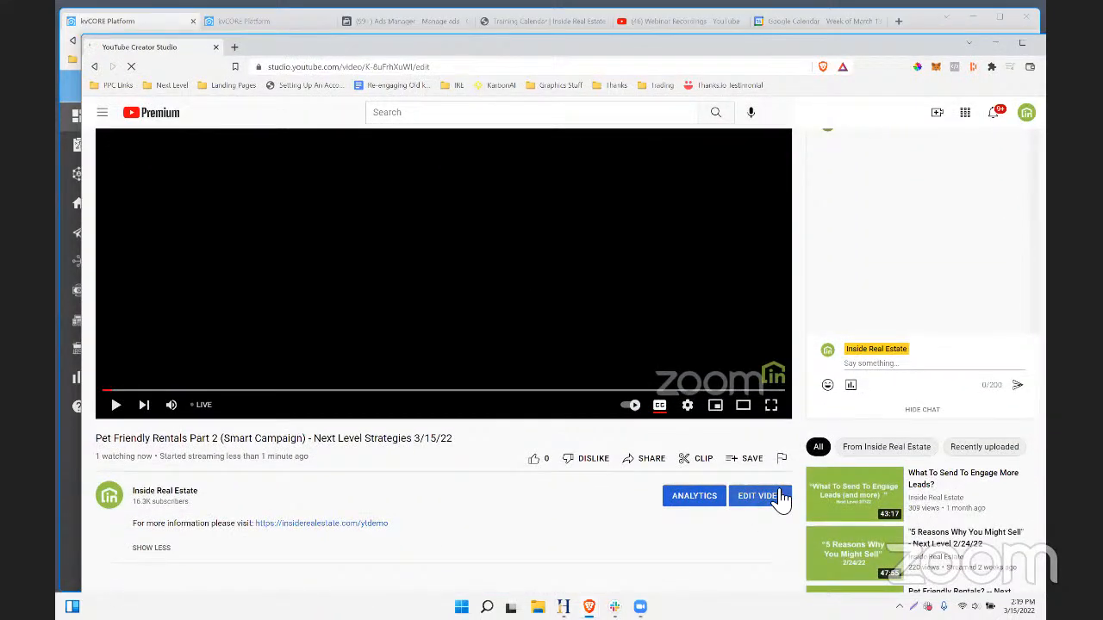
{"action": "left_click", "coordinate": [758, 495]}
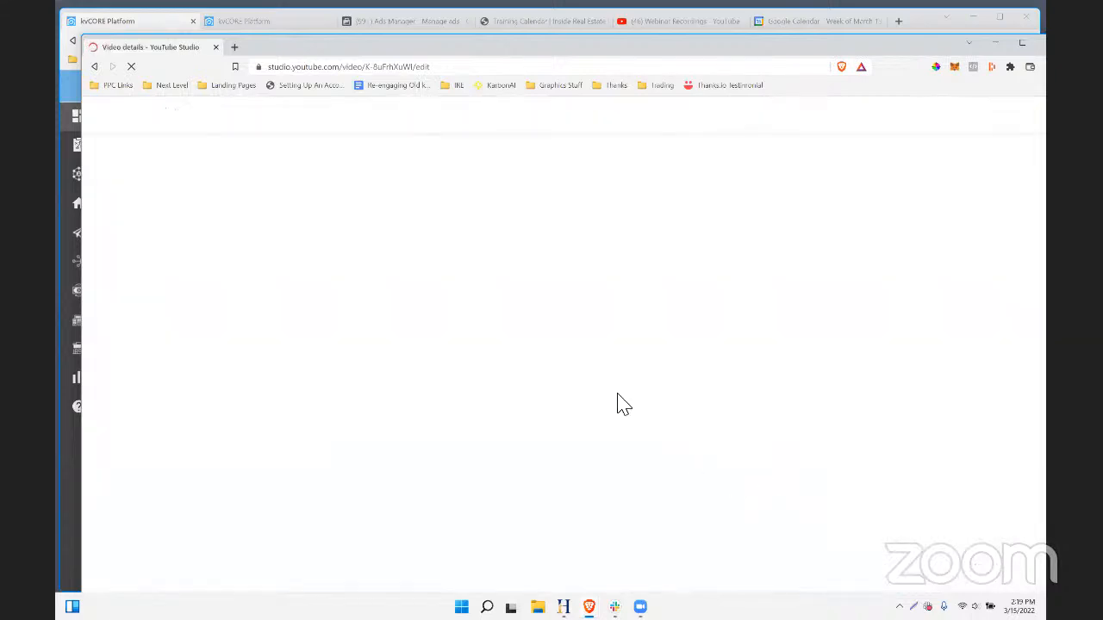
{"action": "scroll", "coordinate": [399, 405], "scroll_direction": "down", "scroll_amount": 3}
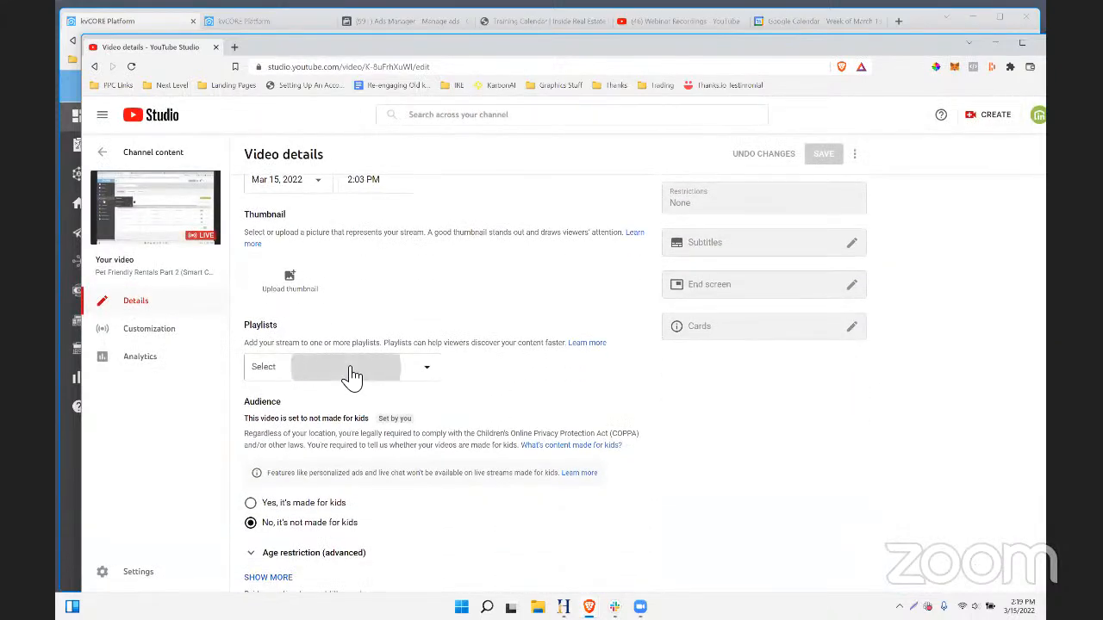
- Check Webinar Recordings and Next Level Strategies with kvCORE in the stream's Playlists dropdown
{"action": "left_click", "coordinate": [351, 374]}
{"action": "left_click", "coordinate": [263, 378]}
{"action": "left_click", "coordinate": [263, 397]}
{"action": "left_click", "coordinate": [412, 571]}
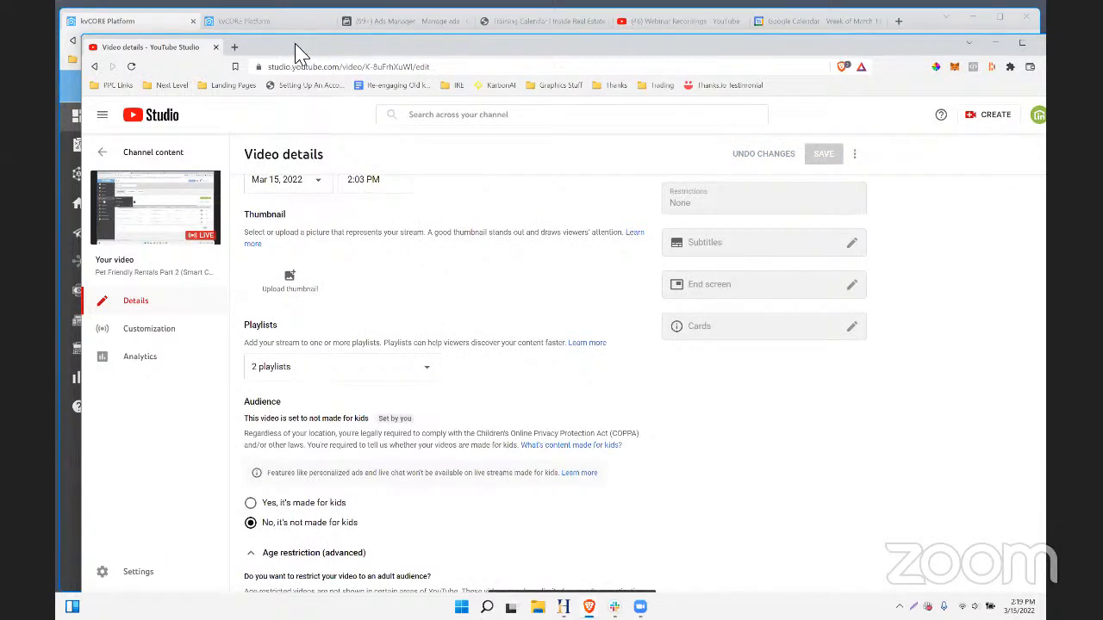
{"action": "left_click_drag", "start_coordinate": [294, 45], "coordinate": [1044, 52]}
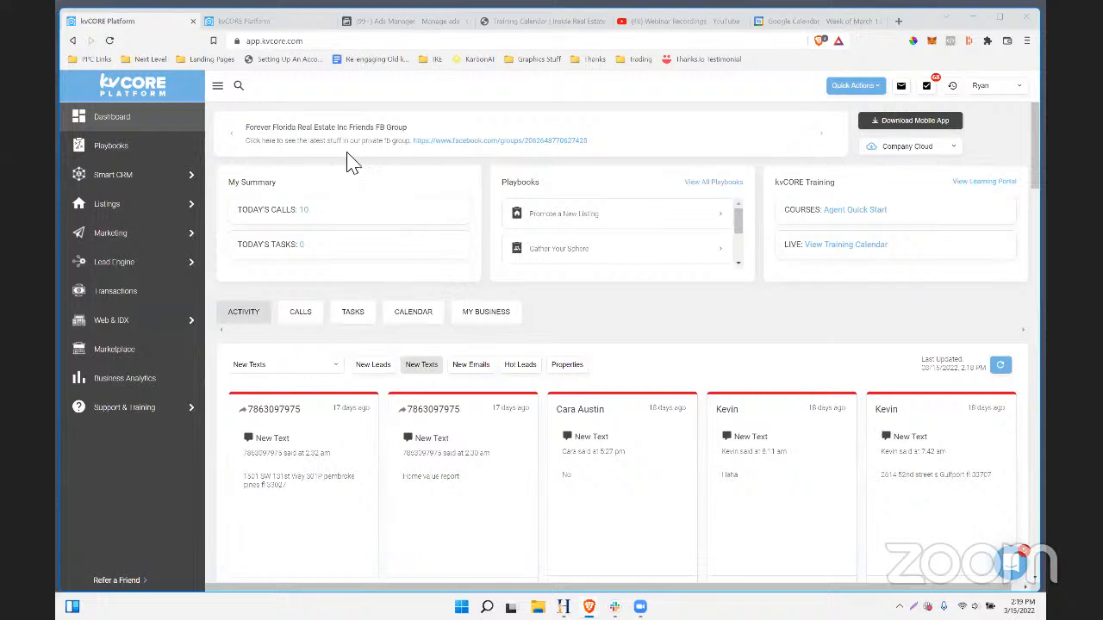
- In the second kvCORE tab, open Search Alerts and start a new alert
{"action": "left_click", "coordinate": [276, 24]}
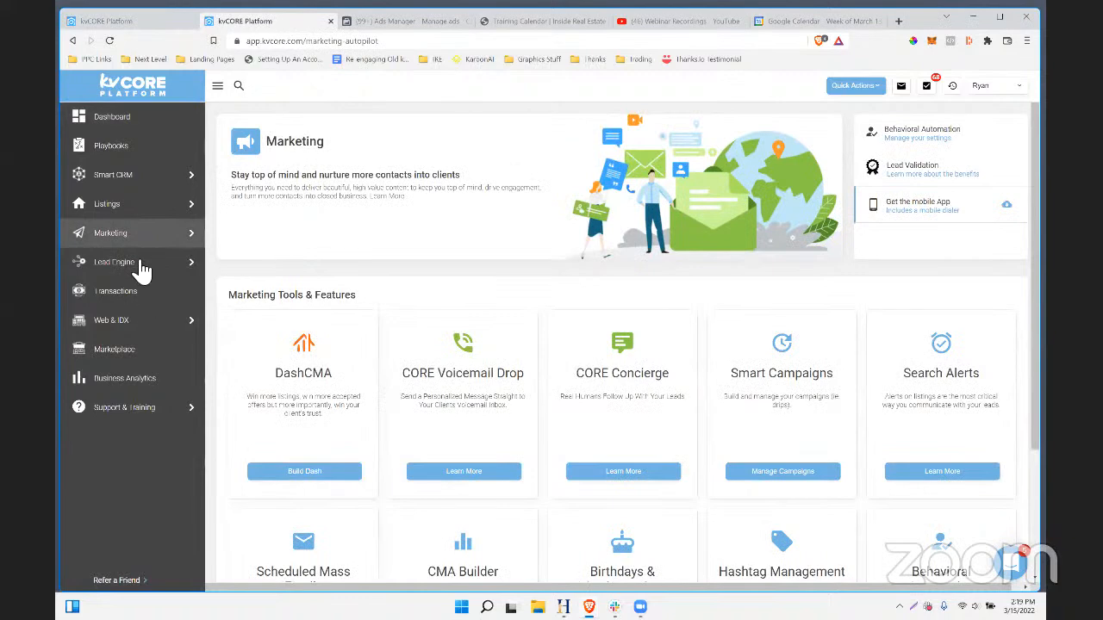
{"action": "mouse_move", "coordinate": [148, 246]}
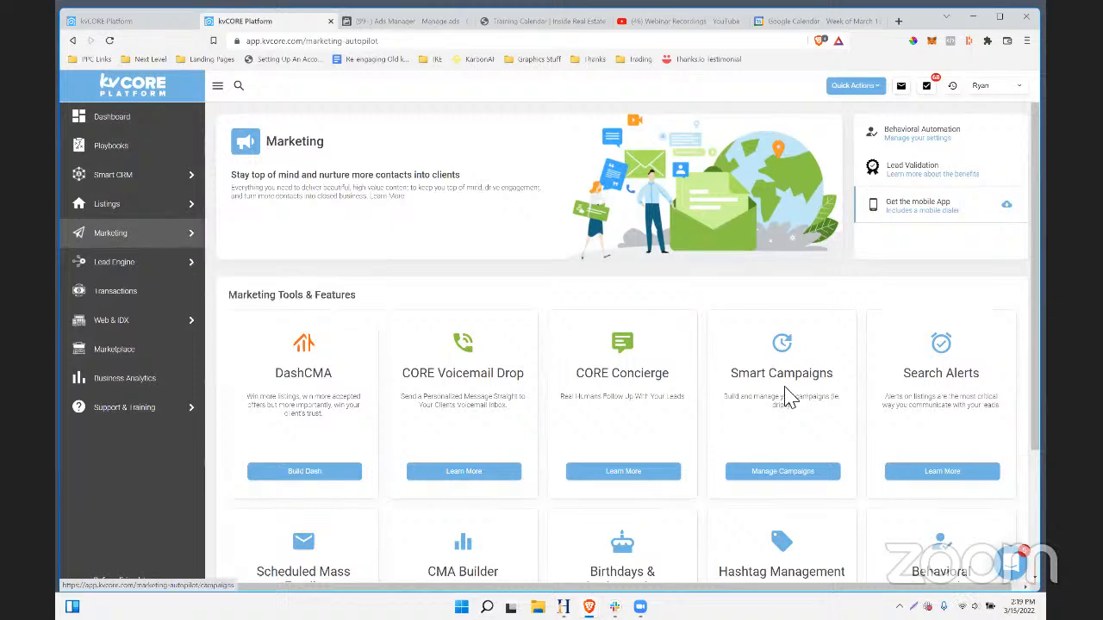
{"action": "left_click", "coordinate": [941, 474]}
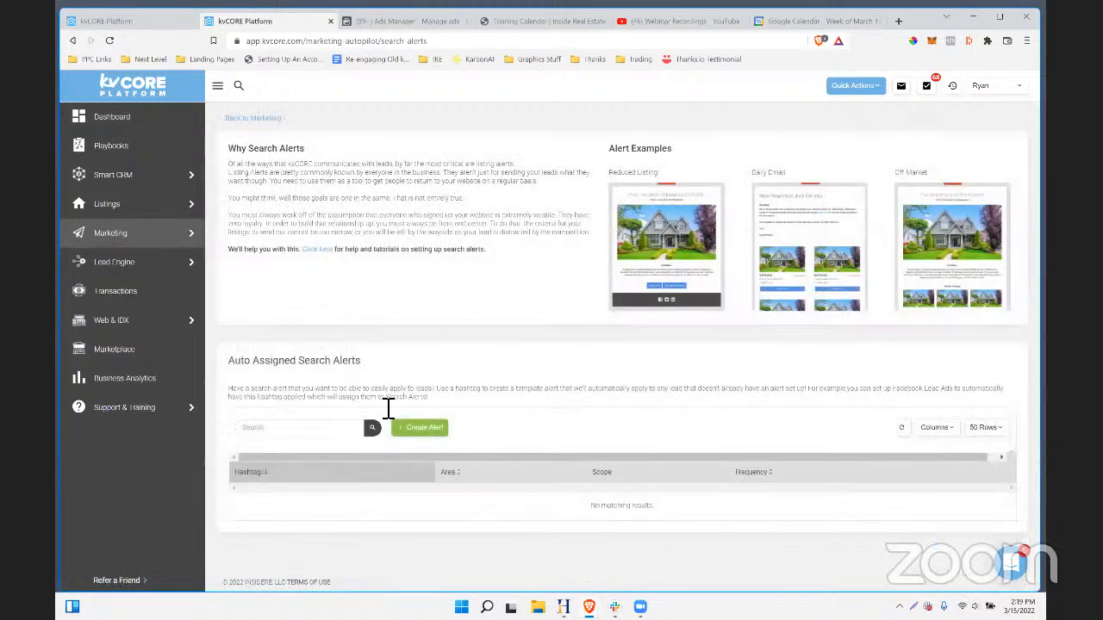
{"action": "left_click", "coordinate": [428, 428]}
- Search 'pinellas' for the location, add Pinellas Park, and remove Pinellas County
{"action": "left_click", "coordinate": [371, 255]}
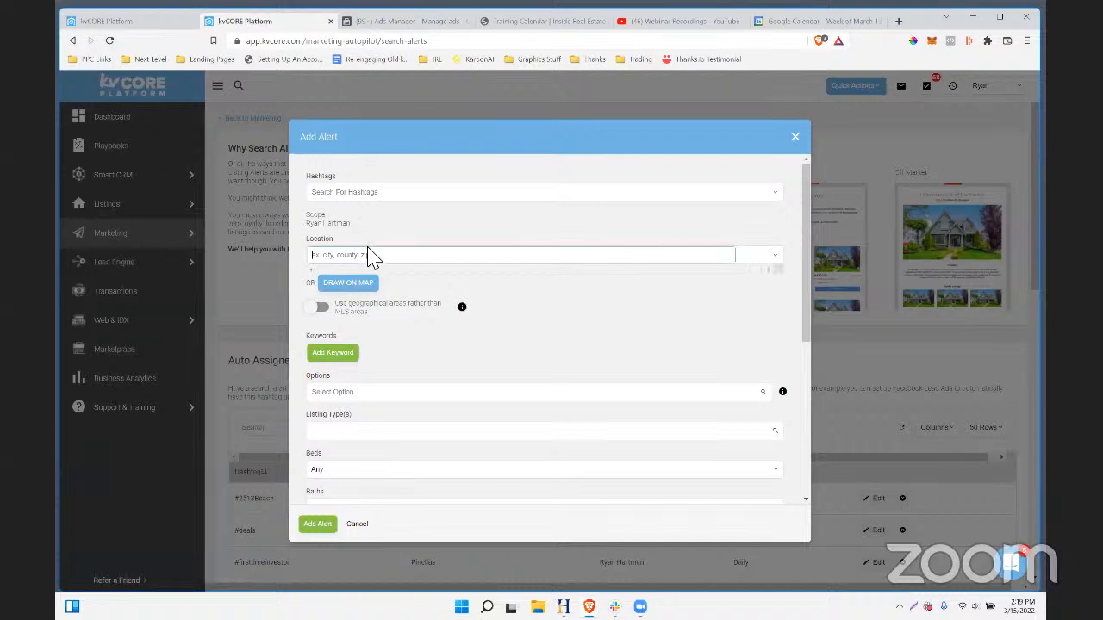
{"action": "type", "text": "pinellas"}
{"action": "left_click", "coordinate": [362, 274]}
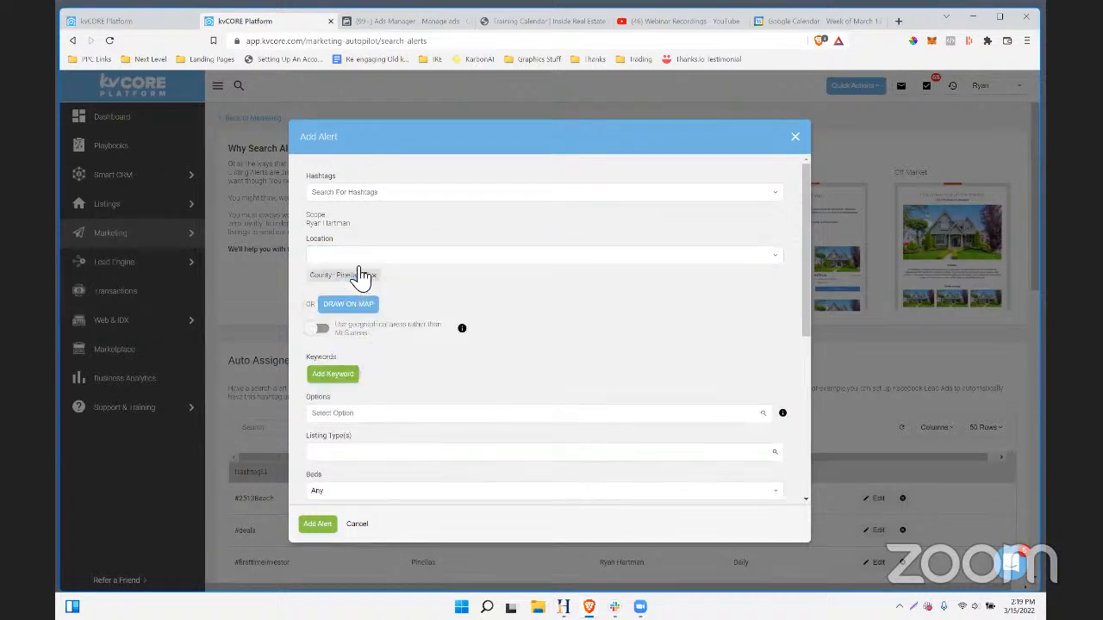
{"action": "left_click", "coordinate": [372, 259]}
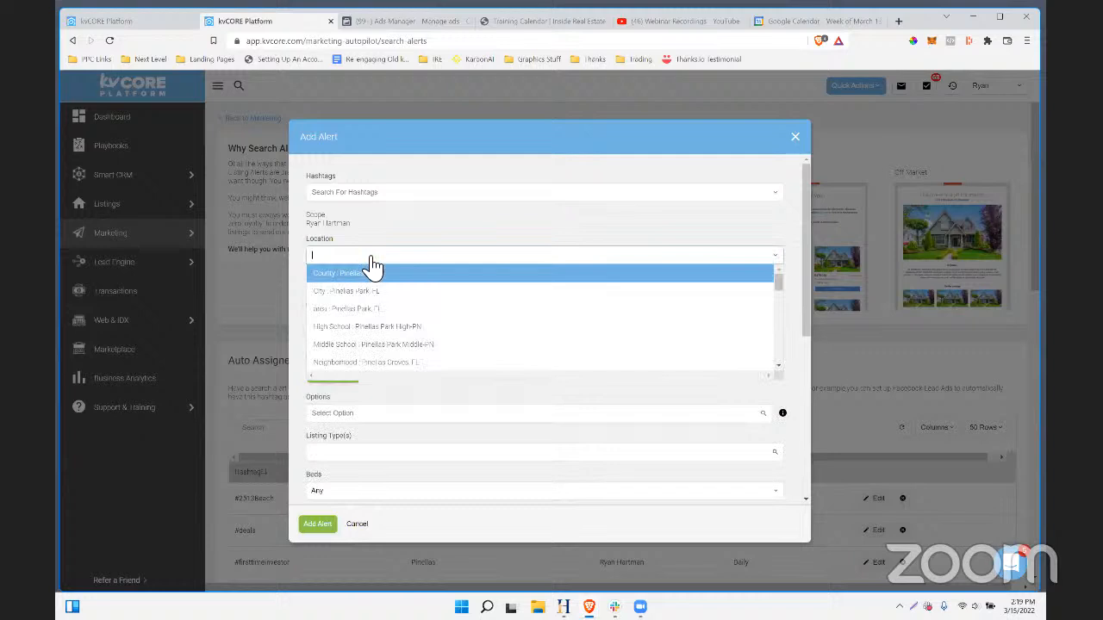
{"action": "left_click", "coordinate": [374, 312]}
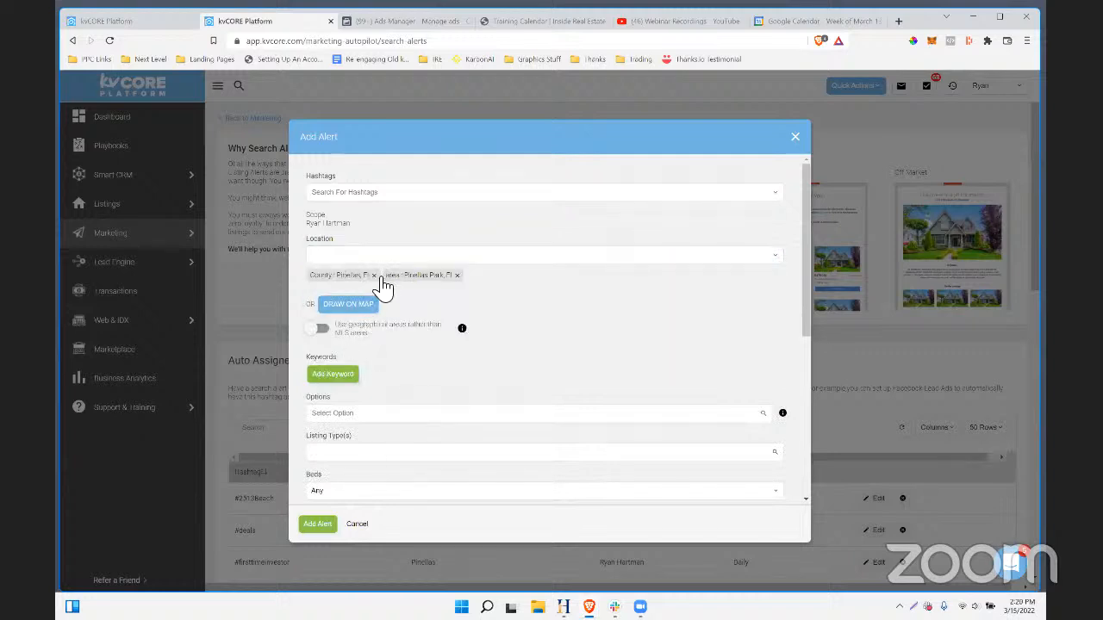
{"action": "left_click", "coordinate": [374, 274]}
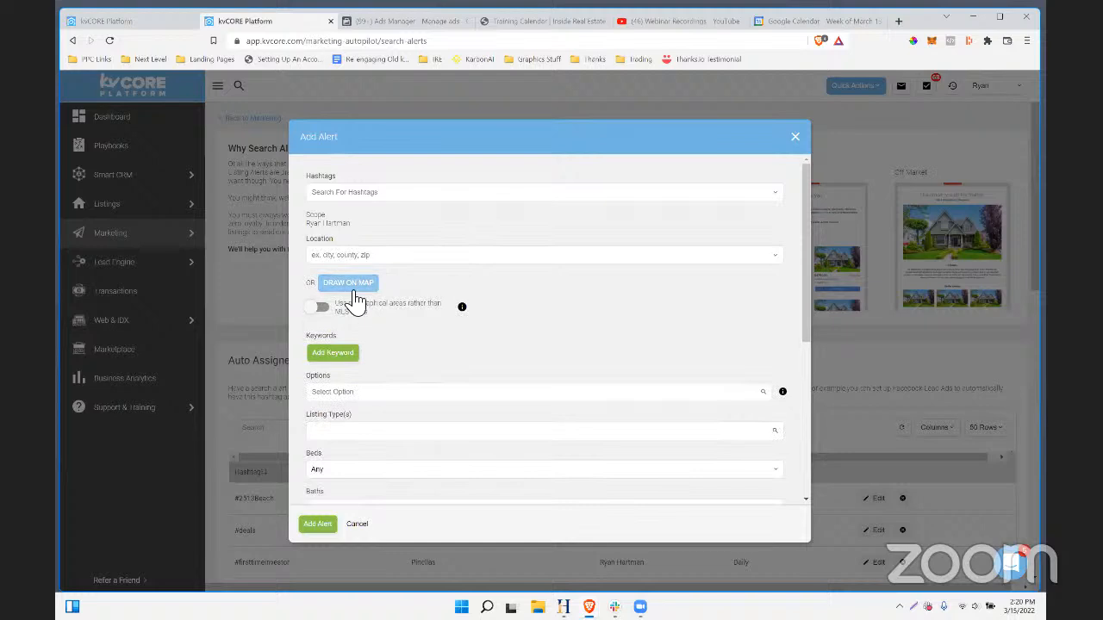
- Draw and apply a polygon area around St. Petersburg, then close the alert without adding it
{"action": "left_click", "coordinate": [351, 288]}
{"action": "left_click", "coordinate": [386, 202]}
{"action": "left_click", "coordinate": [522, 265]}
{"action": "left_click", "coordinate": [571, 342]}
{"action": "left_click", "coordinate": [696, 318]}
{"action": "left_click", "coordinate": [696, 229]}
{"action": "left_click", "coordinate": [448, 229]}
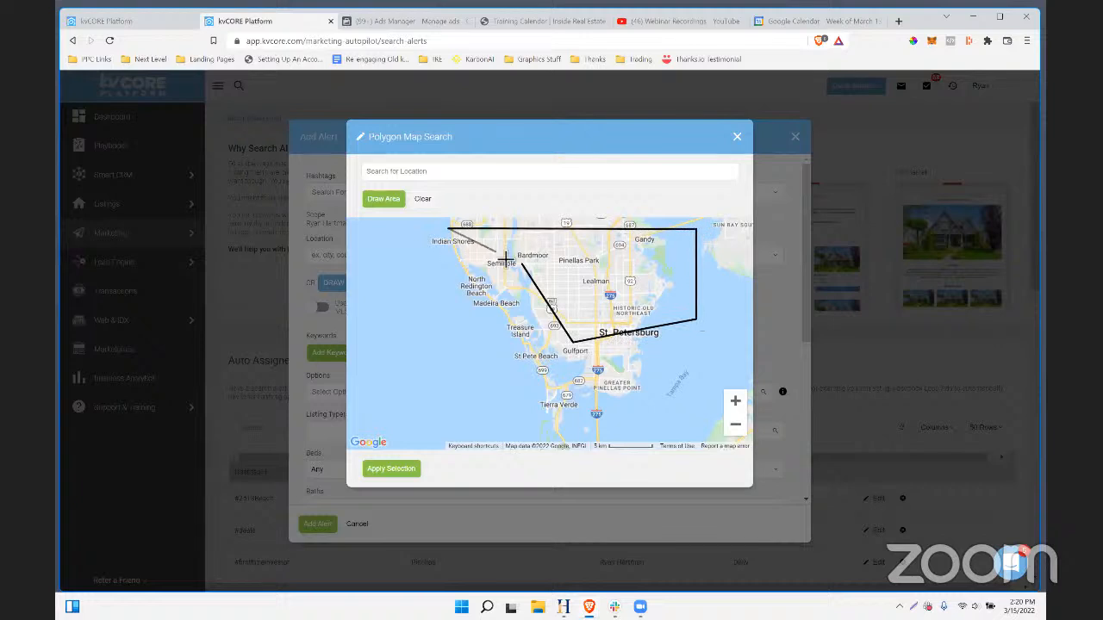
{"action": "left_click", "coordinate": [522, 267]}
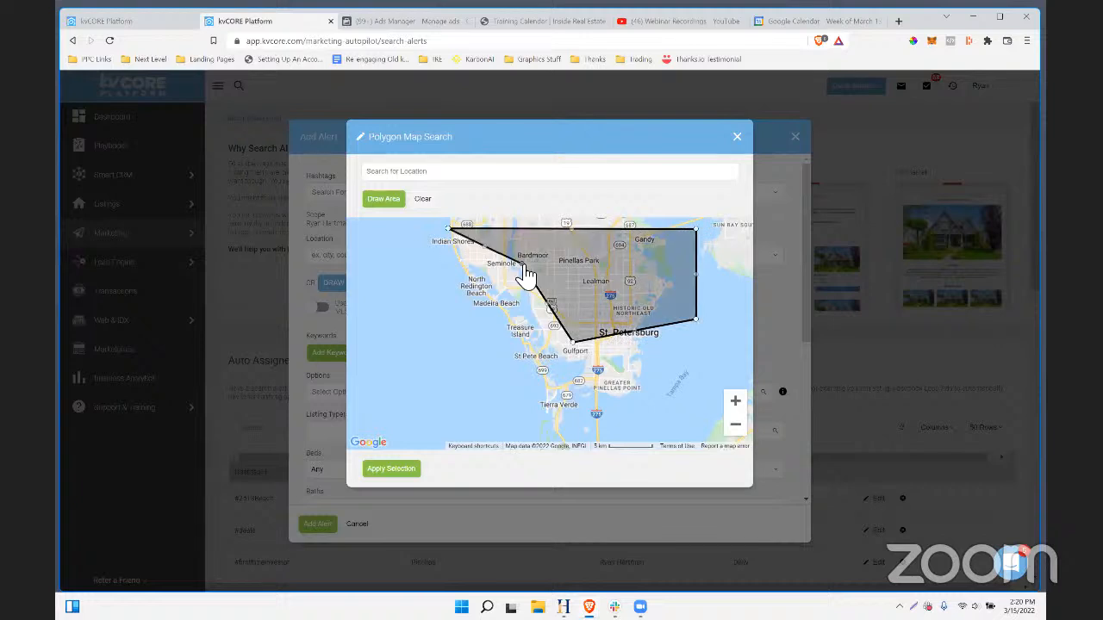
{"action": "left_click", "coordinate": [392, 470]}
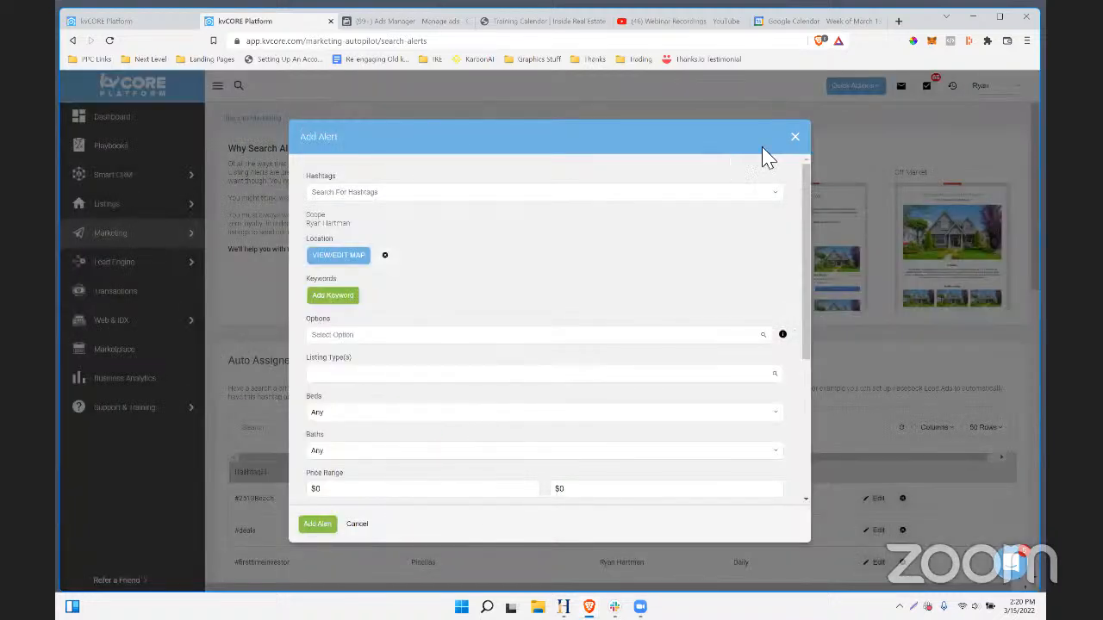
{"action": "left_click", "coordinate": [794, 138]}
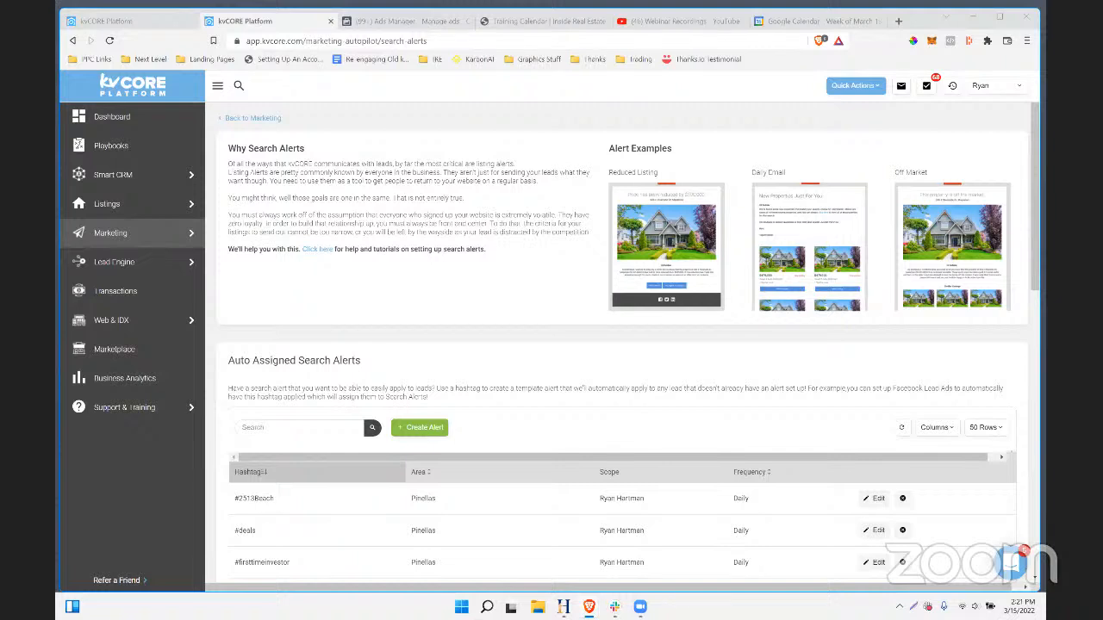
- Open the 727deals smart campaign from the smart campaigns list
{"action": "mouse_move", "coordinate": [91, 244]}
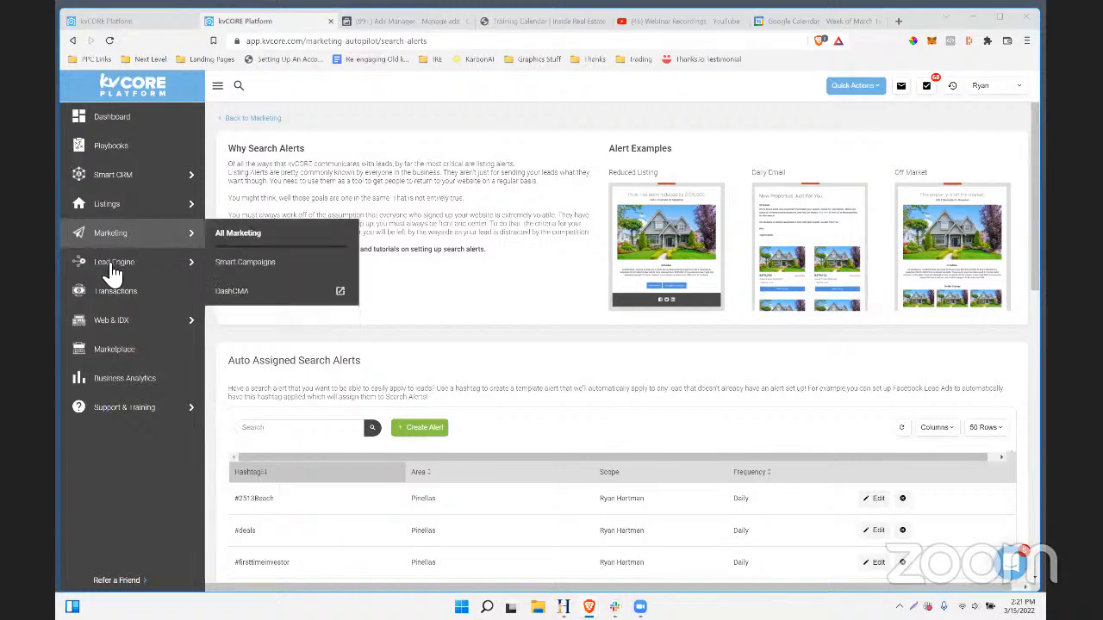
{"action": "left_click", "coordinate": [266, 263]}
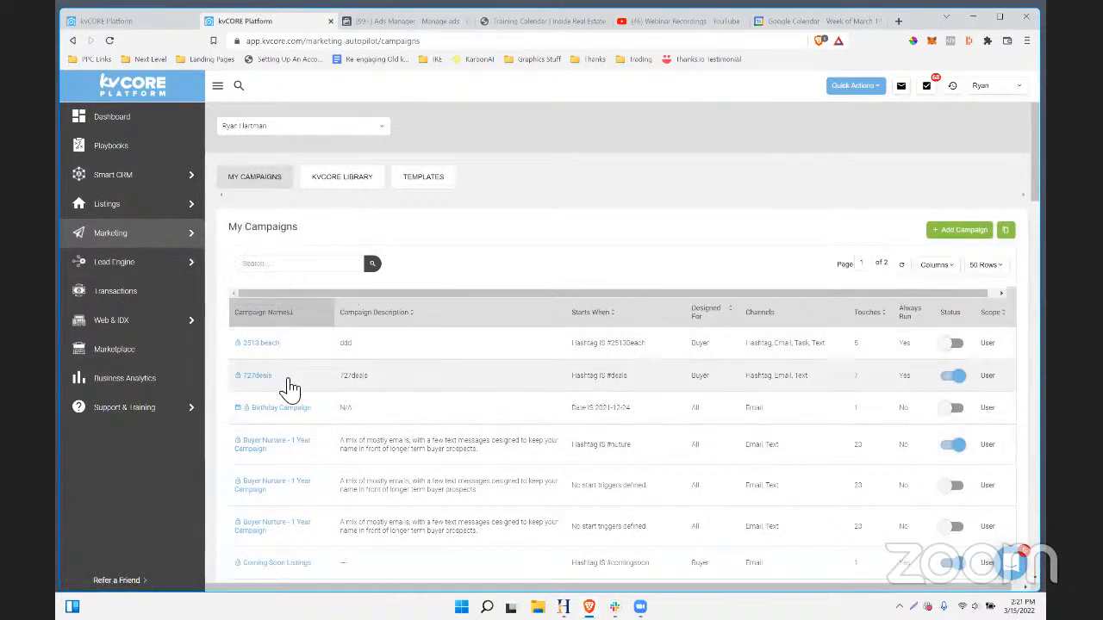
{"action": "scroll", "coordinate": [287, 379], "scroll_direction": "down", "scroll_amount": 1}
{"action": "left_click", "coordinate": [257, 318]}
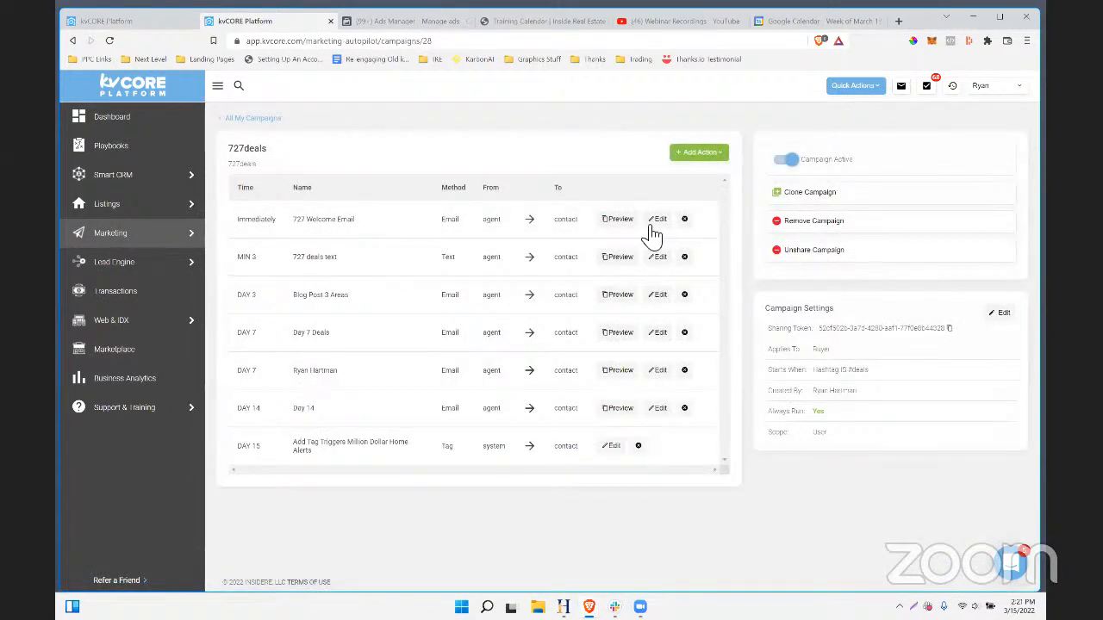
- Preview the 727 Welcome Email, the 727 deals text, and the DAY 3 blog post email
{"action": "left_click_drag", "start_coordinate": [354, 220], "coordinate": [290, 226]}
{"action": "left_click", "coordinate": [616, 221]}
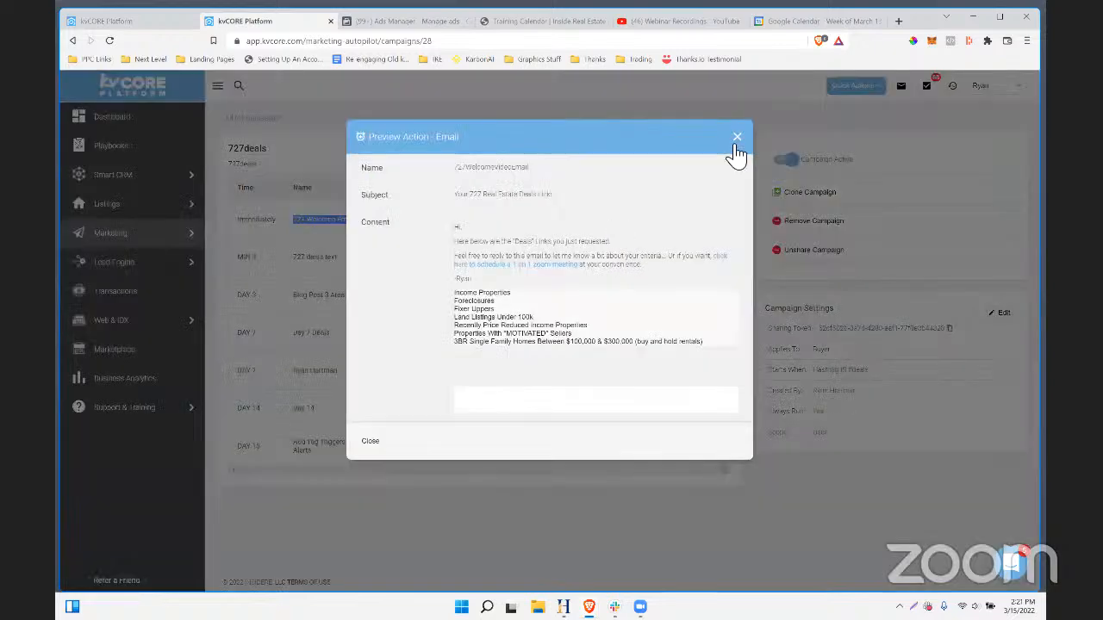
{"action": "left_click", "coordinate": [733, 138]}
{"action": "left_click", "coordinate": [632, 221]}
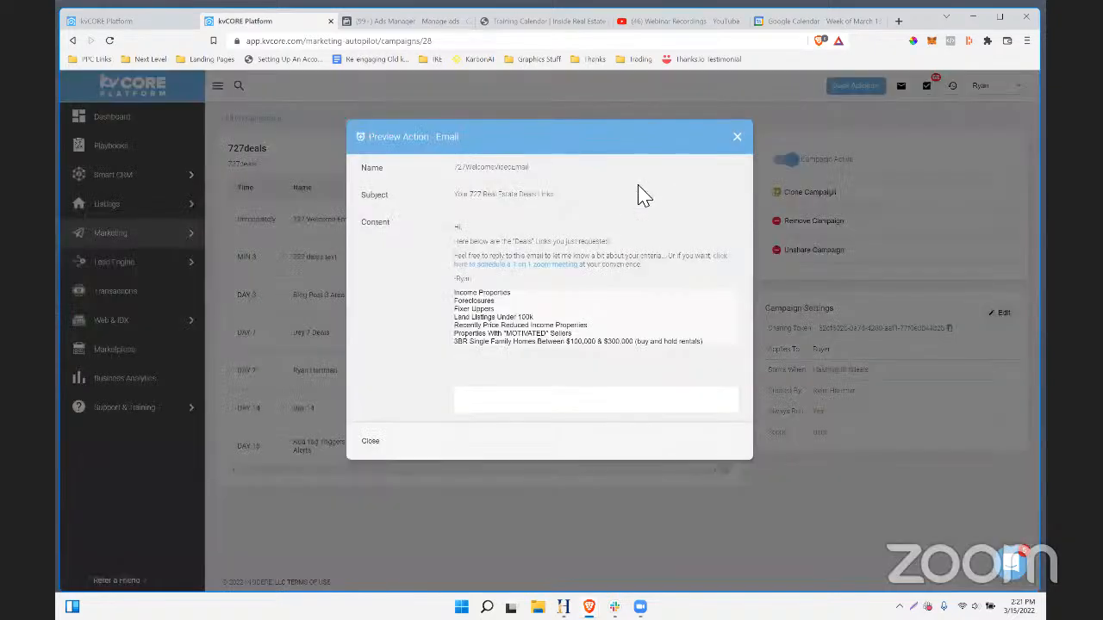
{"action": "left_click", "coordinate": [734, 134]}
{"action": "left_click", "coordinate": [604, 220]}
{"action": "left_click", "coordinate": [735, 138]}
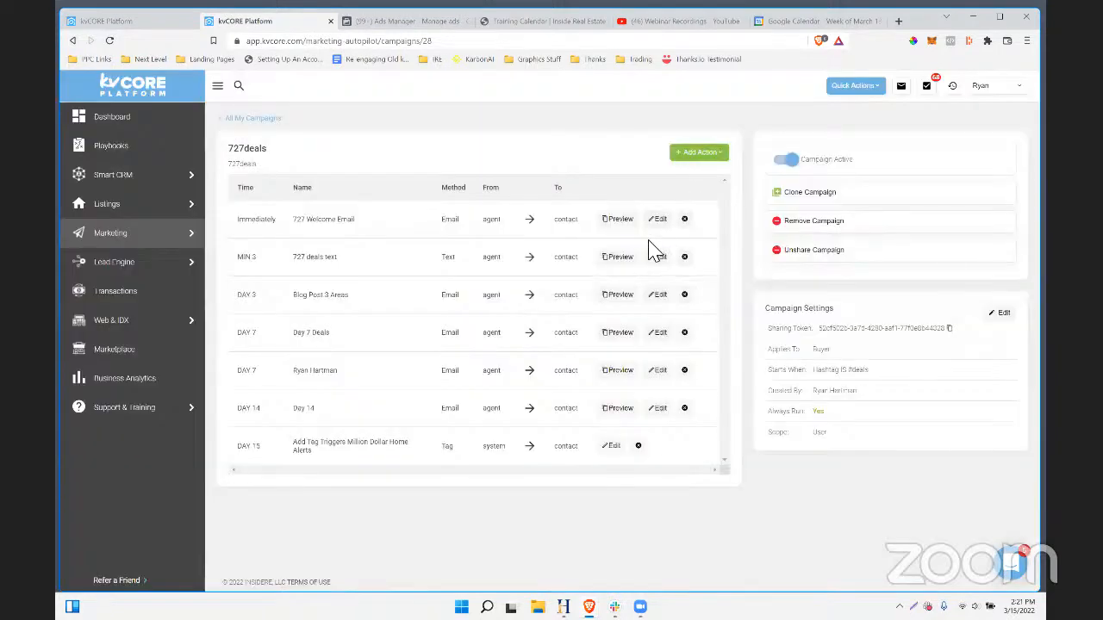
{"action": "left_click", "coordinate": [619, 257]}
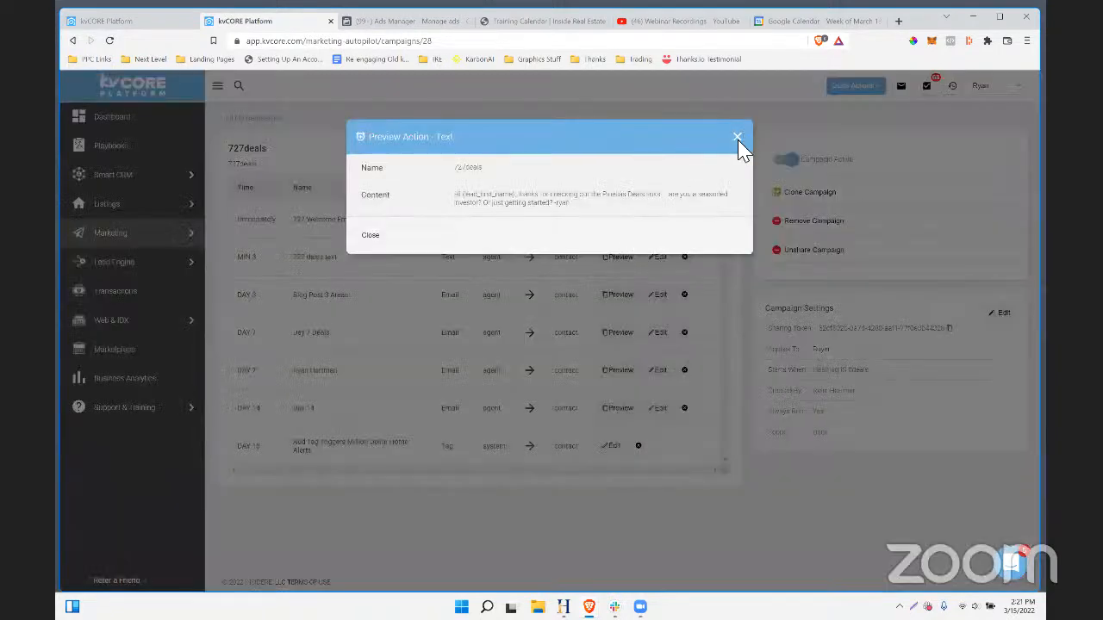
{"action": "left_click", "coordinate": [737, 136]}
{"action": "left_click", "coordinate": [617, 295]}
{"action": "left_click", "coordinate": [737, 136]}
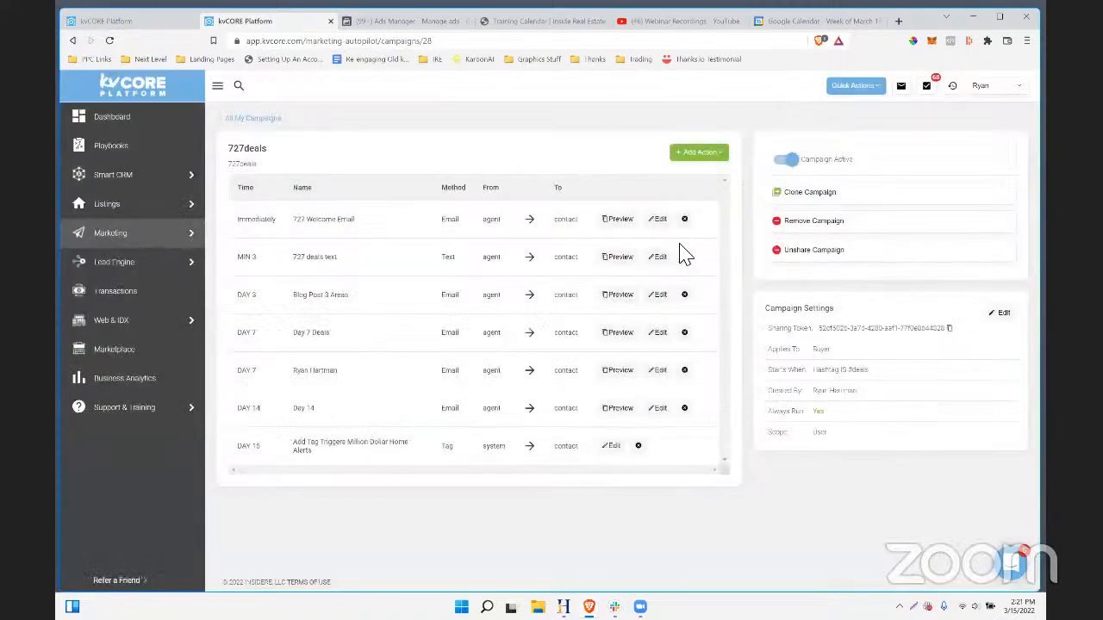
- Edit the 727 Welcome Email and follow its $100,000 & $300,000 buy-and-hold rentals link
{"action": "left_click", "coordinate": [658, 221]}
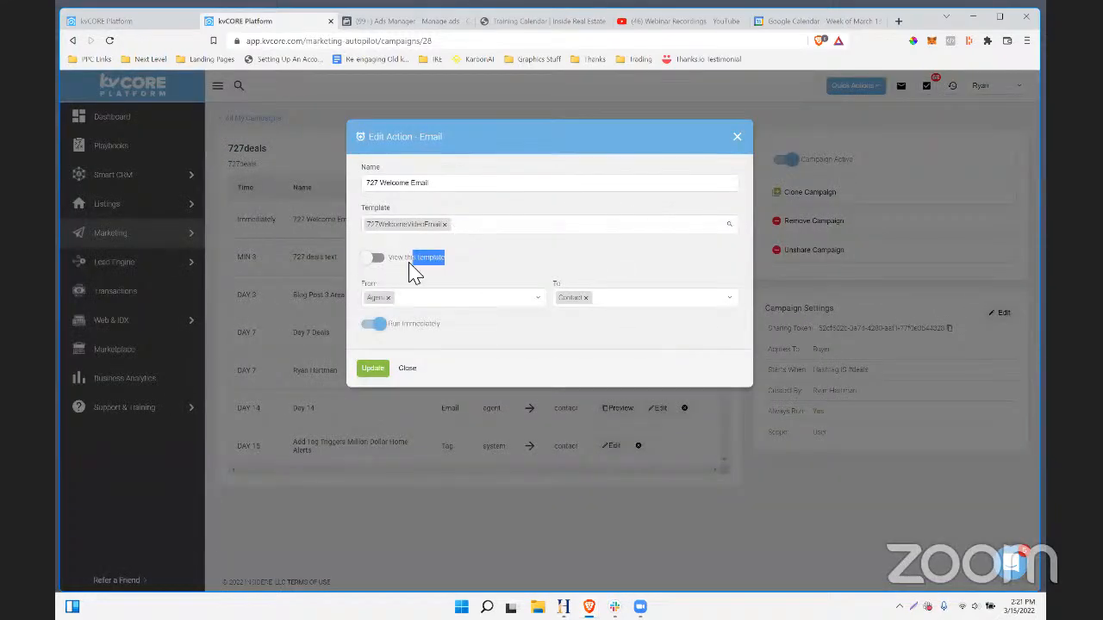
{"action": "left_click", "coordinate": [375, 259]}
{"action": "left_click", "coordinate": [374, 258]}
{"action": "left_click", "coordinate": [375, 258]}
{"action": "left_click_drag", "start_coordinate": [714, 444], "coordinate": [502, 390]}
{"action": "left_click", "coordinate": [596, 393]}
{"action": "scroll", "coordinate": [619, 408], "scroll_direction": "down", "scroll_amount": 2}
{"action": "scroll", "coordinate": [621, 417], "scroll_direction": "up", "scroll_amount": 2}
{"action": "left_click_drag", "start_coordinate": [465, 321], "coordinate": [579, 436]}
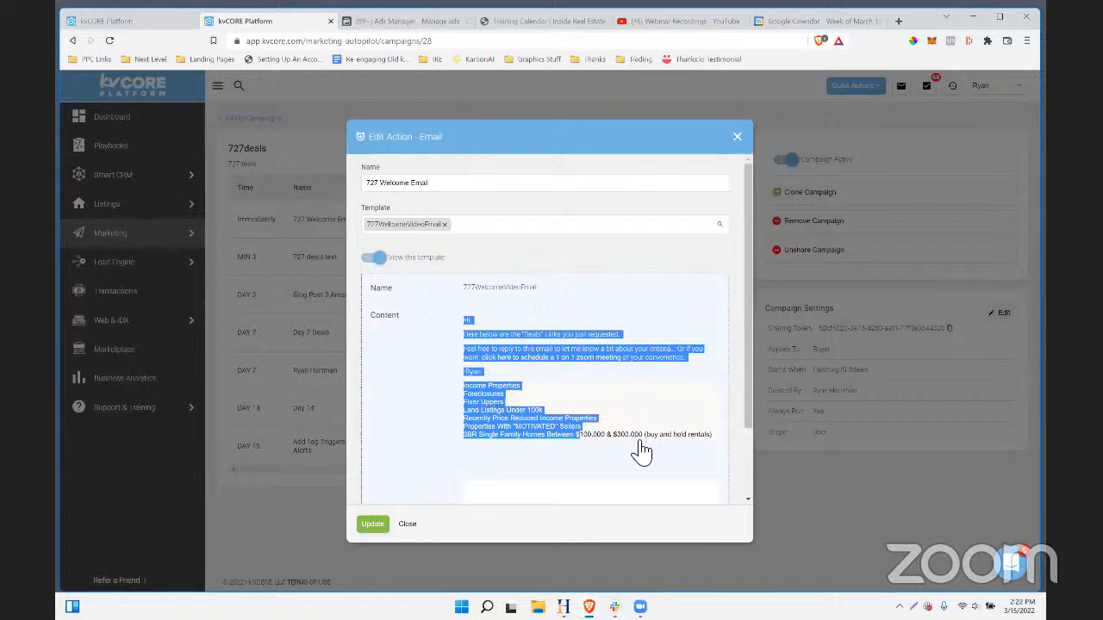
{"action": "left_click", "coordinate": [689, 431]}
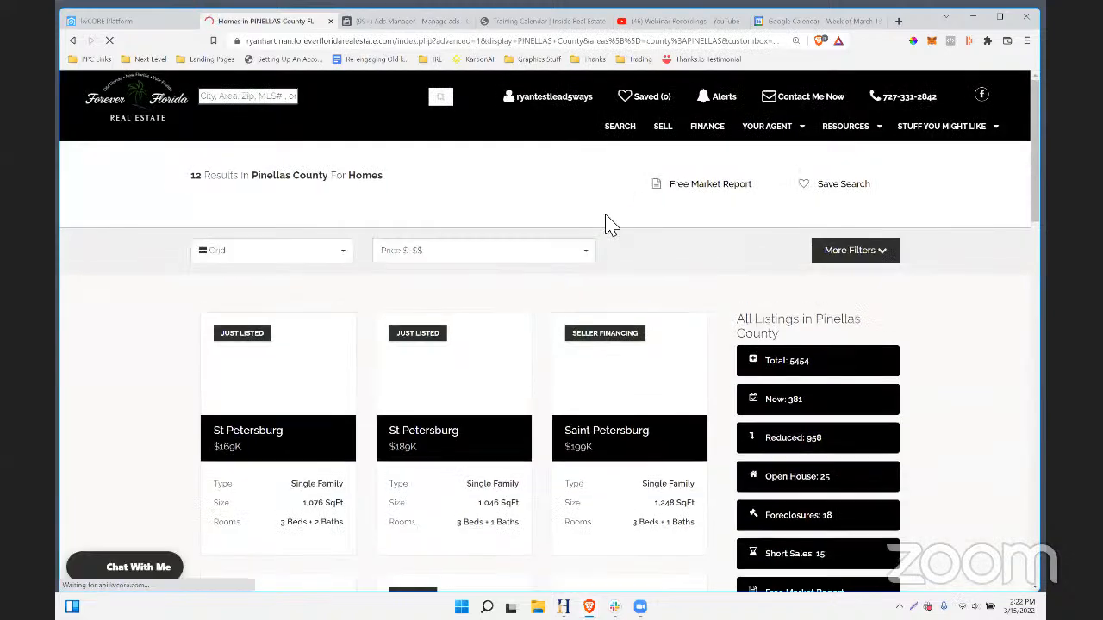
- Check the kvCORE Business Analytics pipeline, then switch over to the Facebook ad editor
{"action": "left_click", "coordinate": [151, 20]}
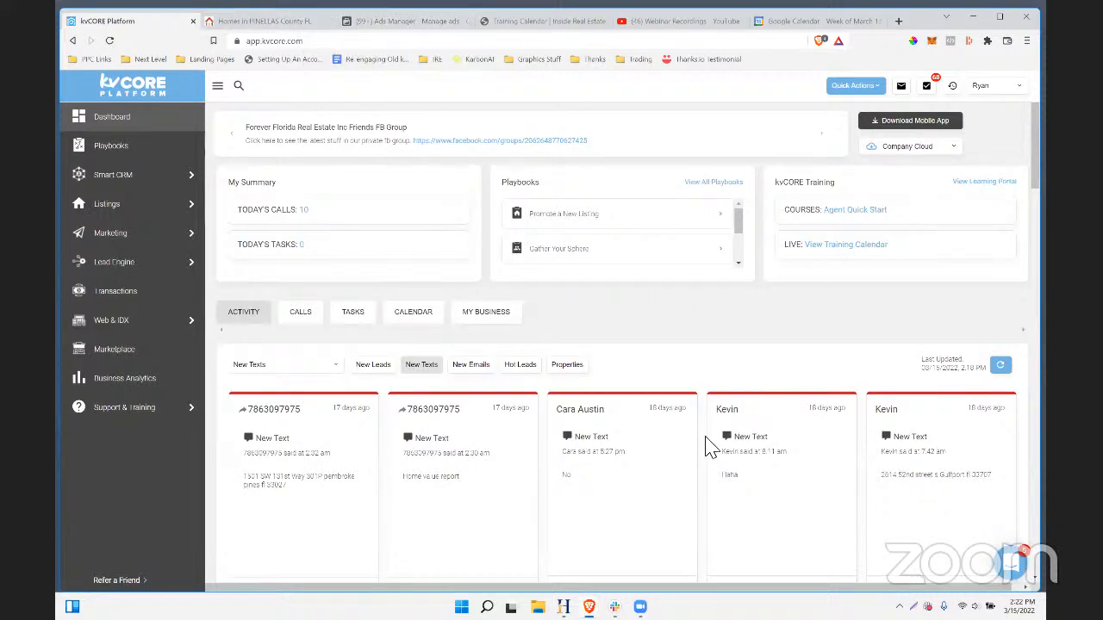
{"action": "left_click", "coordinate": [129, 380]}
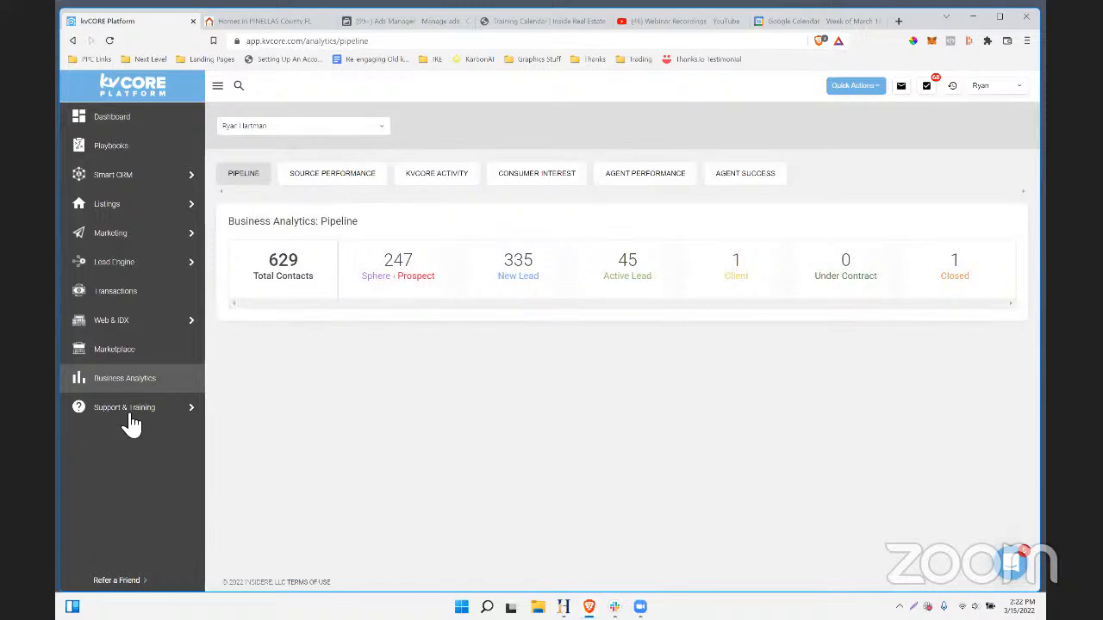
{"action": "mouse_move", "coordinate": [125, 403]}
{"action": "left_click", "coordinate": [269, 24]}
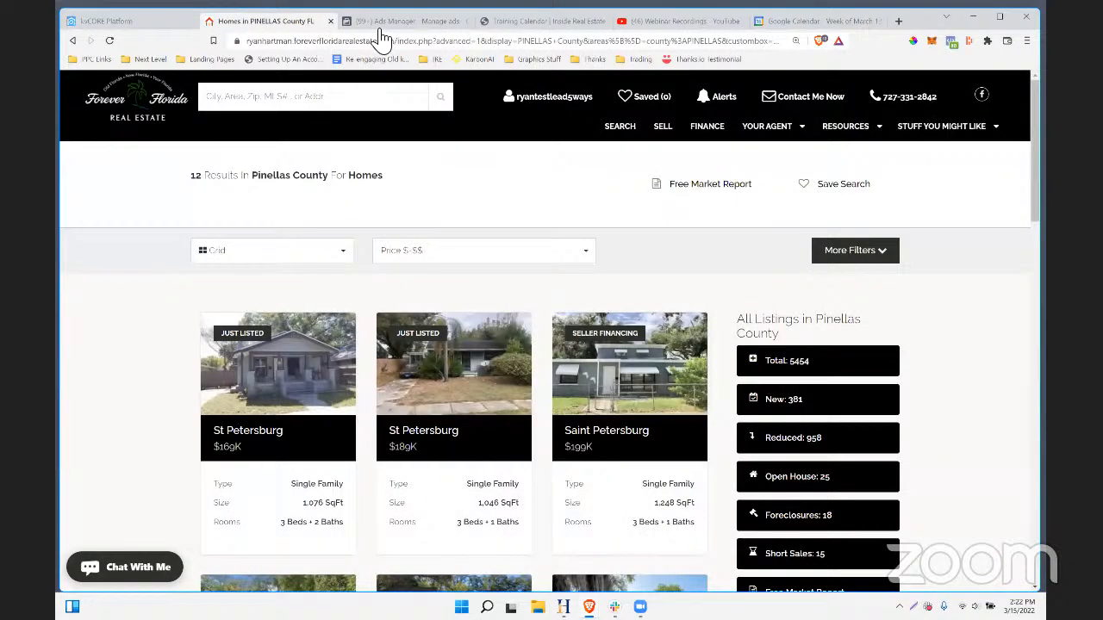
{"action": "left_click", "coordinate": [386, 25]}
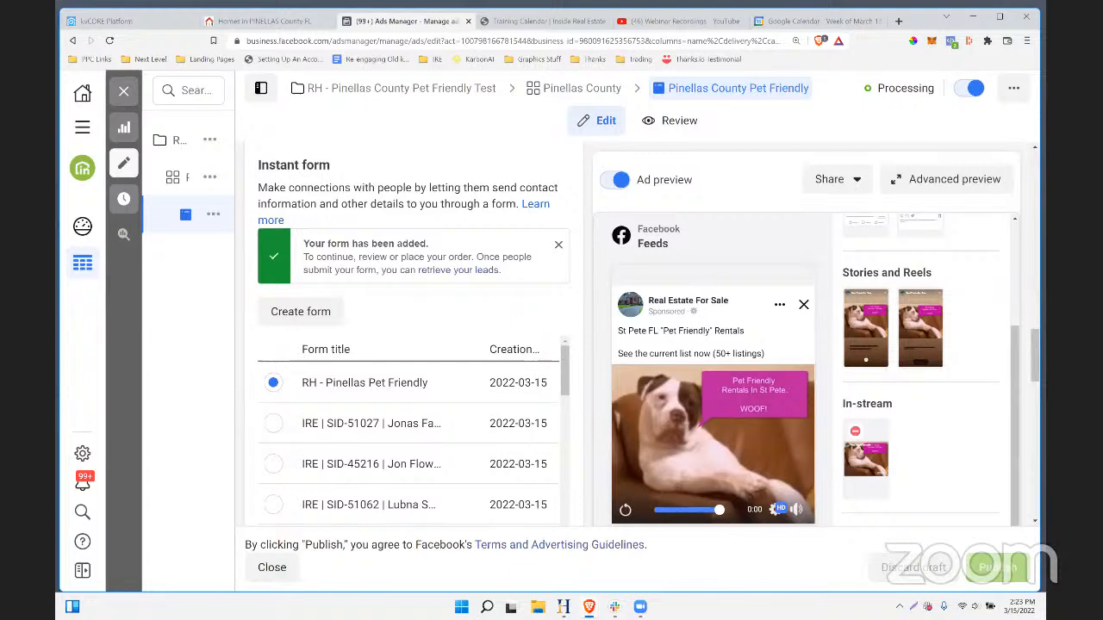
- Scroll the Pet Friendly ad's instant-form list, then go back to the Pinellas County homes tab
{"action": "scroll", "coordinate": [414, 361], "scroll_direction": "down", "scroll_amount": 2}
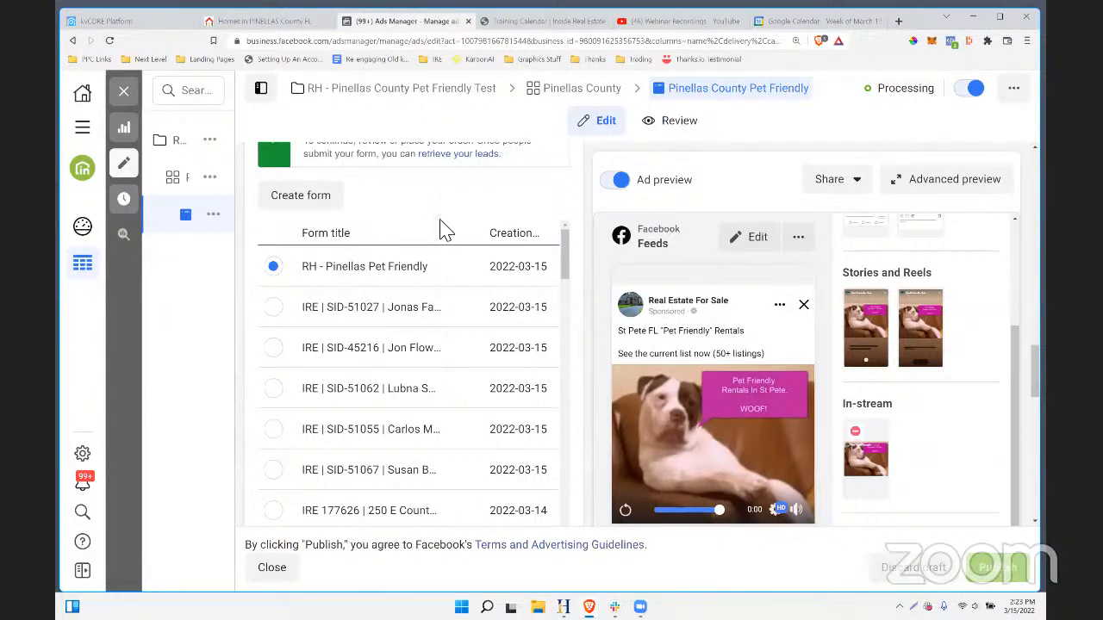
{"action": "left_click", "coordinate": [263, 22]}
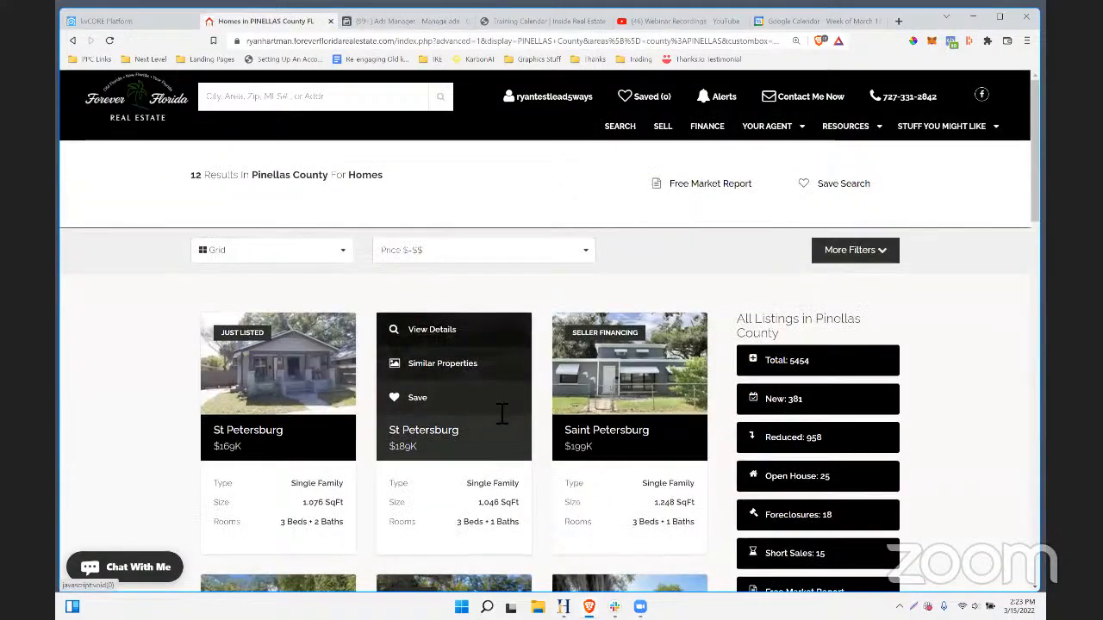
- Apply the Allows Pets and Adult 55+ filters to the Pinellas County home search
{"action": "scroll", "coordinate": [491, 414], "scroll_direction": "down", "scroll_amount": 6}
{"action": "scroll", "coordinate": [509, 448], "scroll_direction": "down", "scroll_amount": 3}
{"action": "scroll", "coordinate": [508, 448], "scroll_direction": "up", "scroll_amount": 10}
{"action": "scroll", "coordinate": [508, 448], "scroll_direction": "down", "scroll_amount": 3}
{"action": "scroll", "coordinate": [510, 451], "scroll_direction": "down", "scroll_amount": 1}
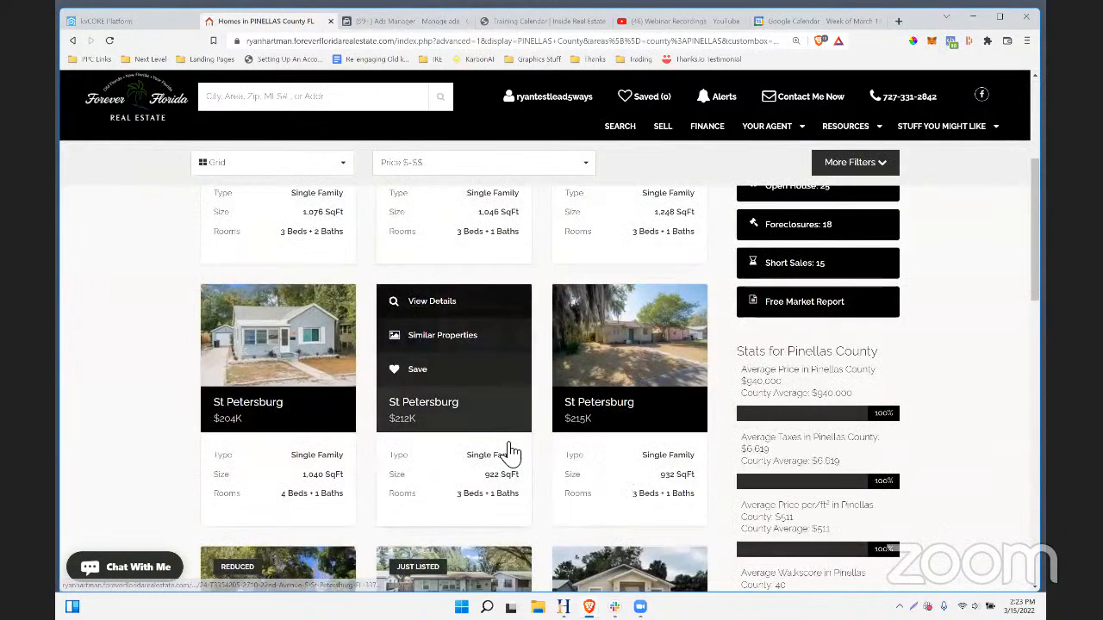
{"action": "scroll", "coordinate": [504, 452], "scroll_direction": "up", "scroll_amount": 4}
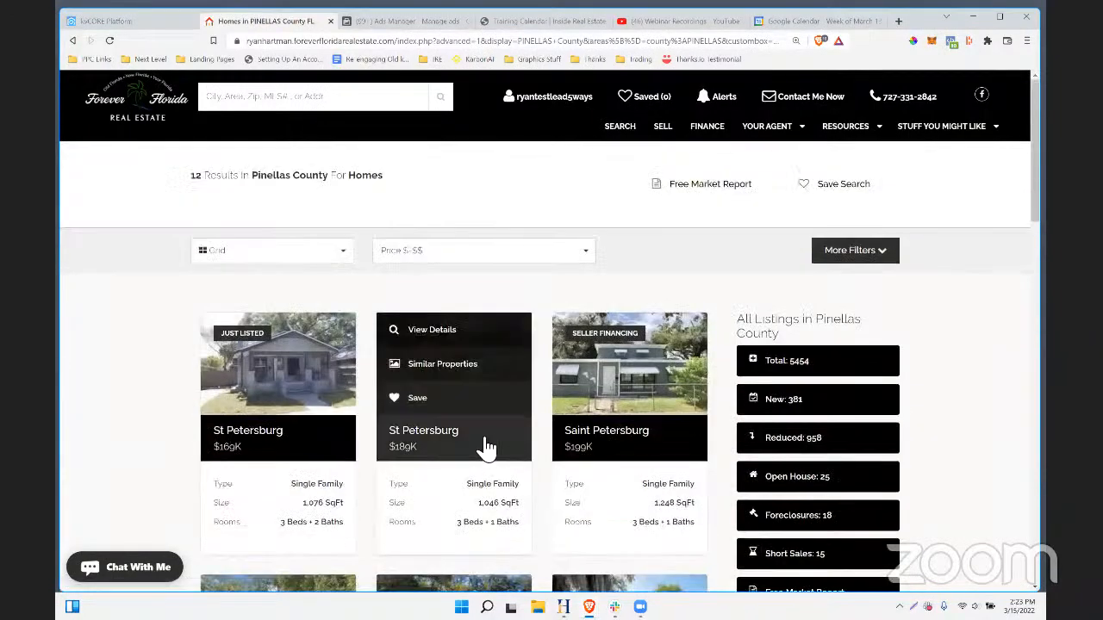
{"action": "left_click", "coordinate": [861, 256]}
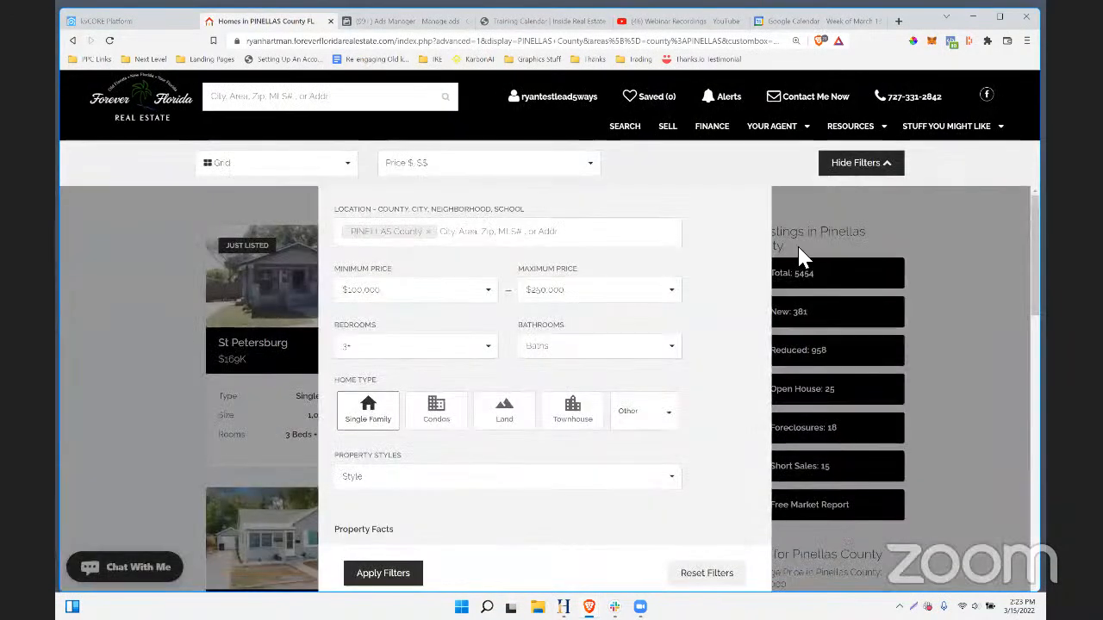
{"action": "scroll", "coordinate": [457, 435], "scroll_direction": "down", "scroll_amount": 1}
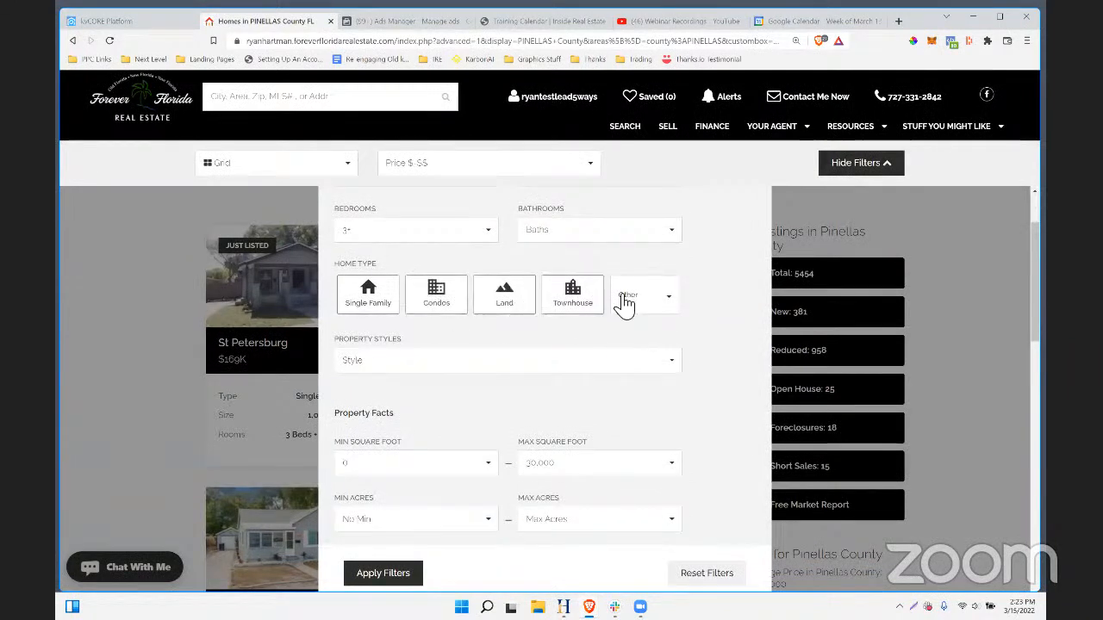
{"action": "scroll", "coordinate": [660, 358], "scroll_direction": "down", "scroll_amount": 2}
{"action": "scroll", "coordinate": [660, 358], "scroll_direction": "down", "scroll_amount": 6}
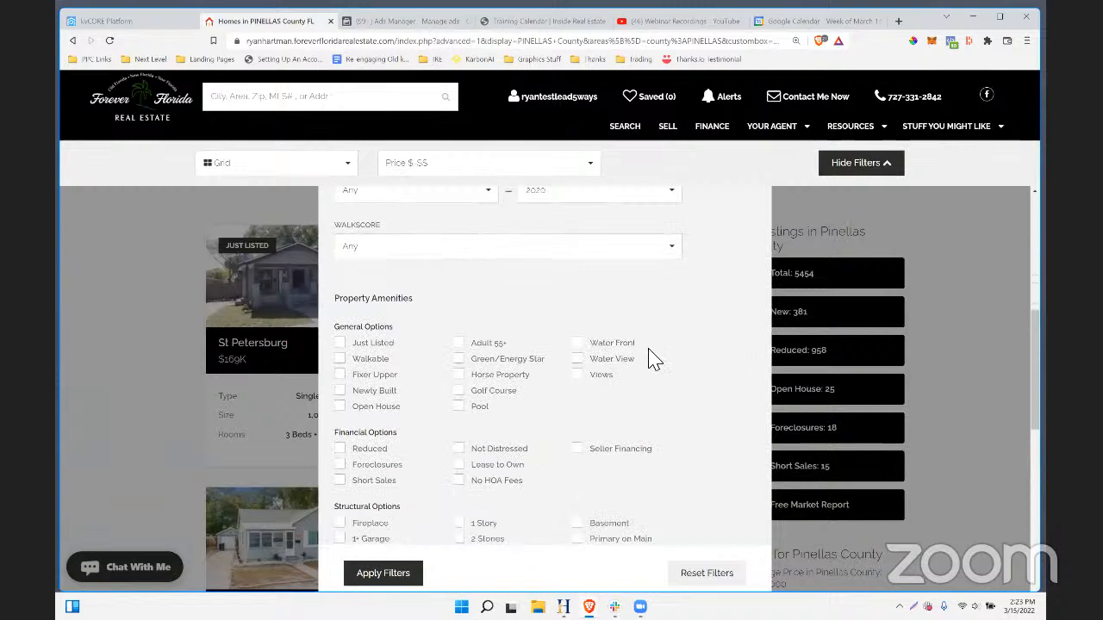
{"action": "left_click", "coordinate": [459, 418]}
{"action": "scroll", "coordinate": [558, 412], "scroll_direction": "up", "scroll_amount": 4}
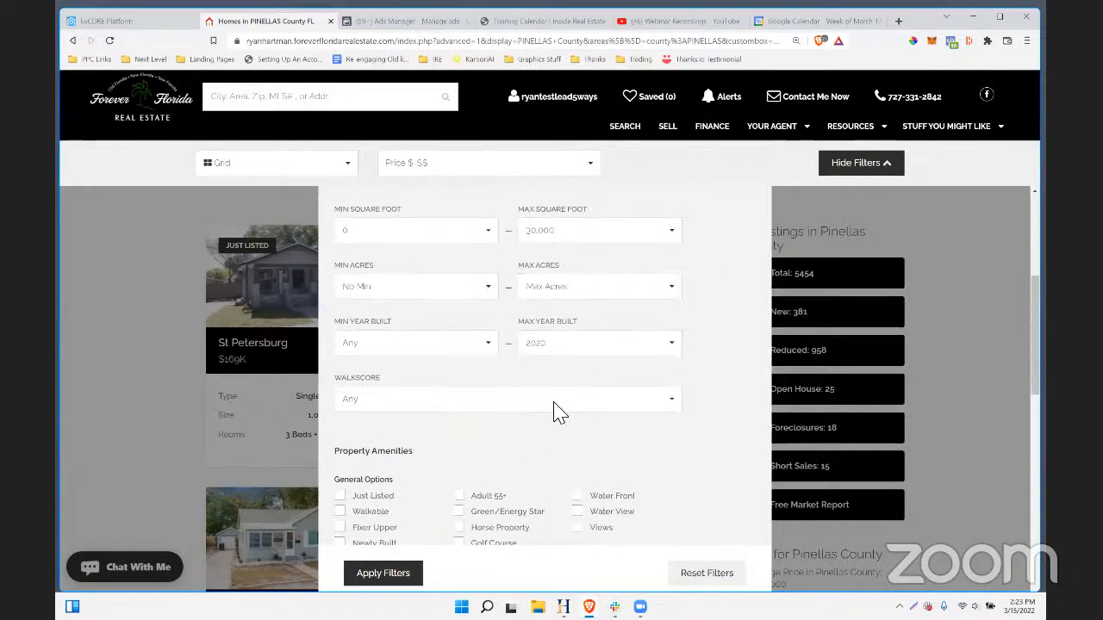
{"action": "left_click", "coordinate": [459, 496]}
{"action": "scroll", "coordinate": [631, 428], "scroll_direction": "down", "scroll_amount": 2}
{"action": "scroll", "coordinate": [499, 364], "scroll_direction": "down", "scroll_amount": 3}
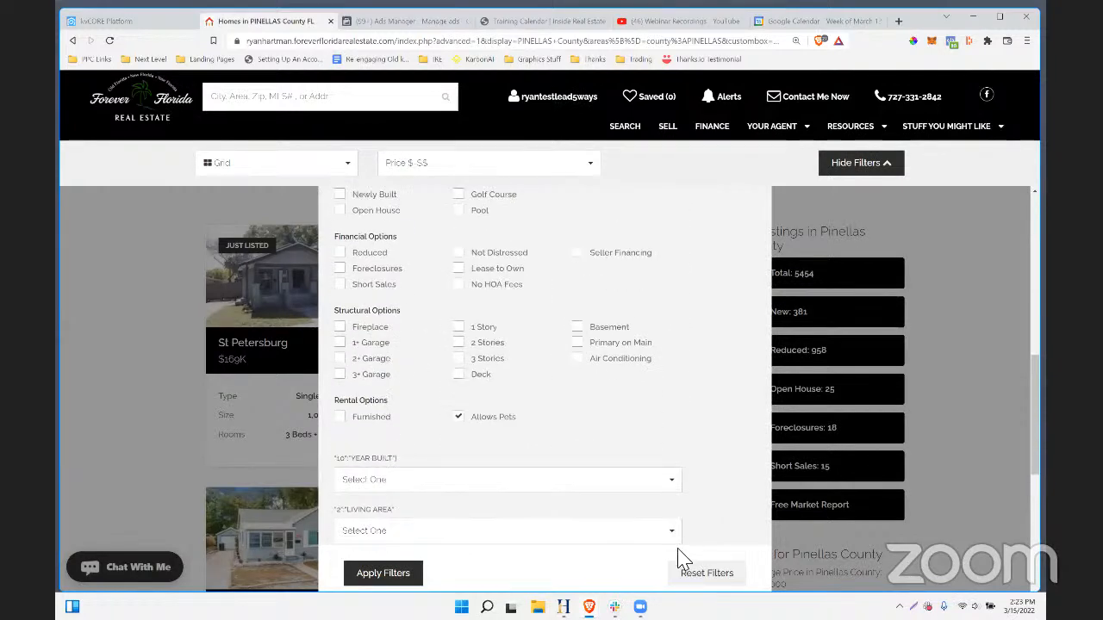
{"action": "left_click", "coordinate": [399, 583]}
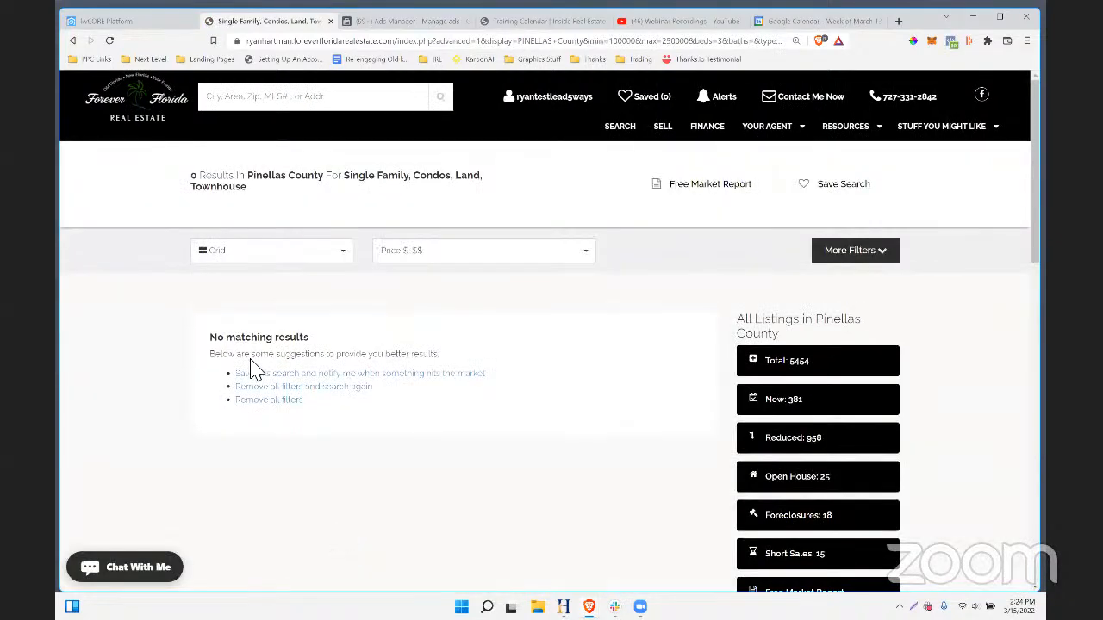
- Remove the Allows Pets requirement, keep Adult 55+, and rerun the search
{"action": "left_click", "coordinate": [872, 249]}
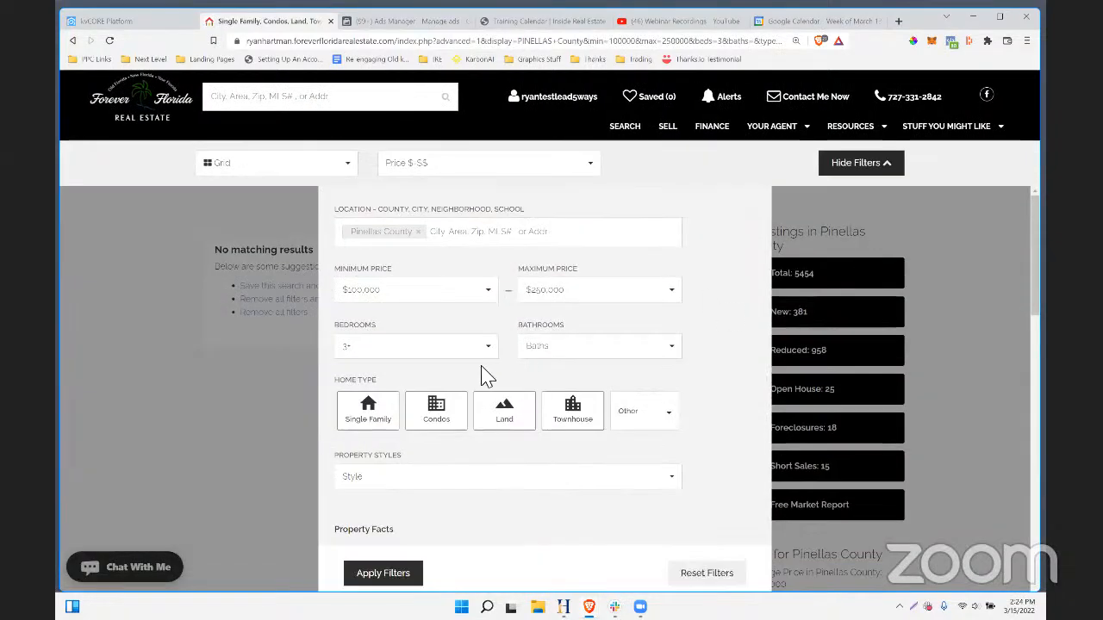
{"action": "scroll", "coordinate": [457, 366], "scroll_direction": "down", "scroll_amount": 2}
{"action": "left_click", "coordinate": [664, 296]}
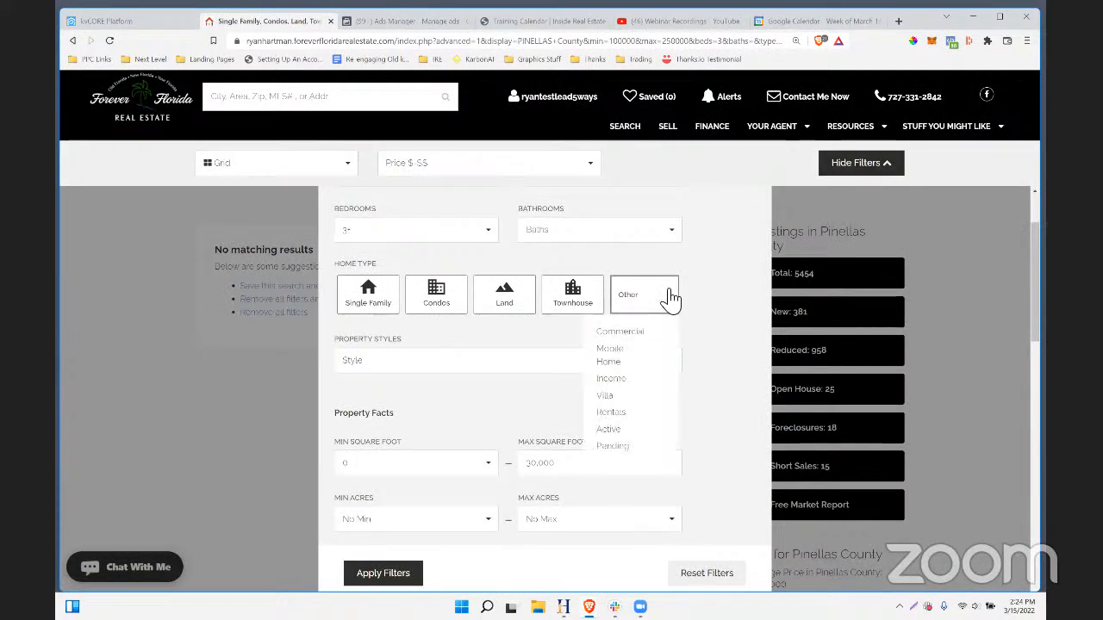
{"action": "scroll", "coordinate": [468, 279], "scroll_direction": "down", "scroll_amount": 2}
{"action": "scroll", "coordinate": [485, 402], "scroll_direction": "down", "scroll_amount": 3}
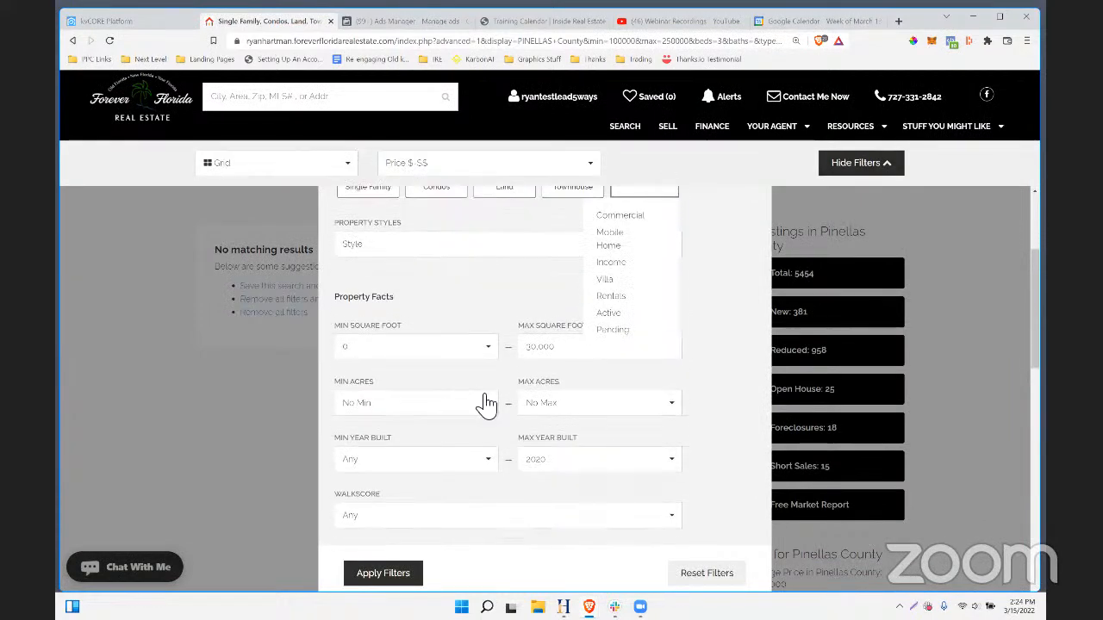
{"action": "scroll", "coordinate": [521, 388], "scroll_direction": "down", "scroll_amount": 5}
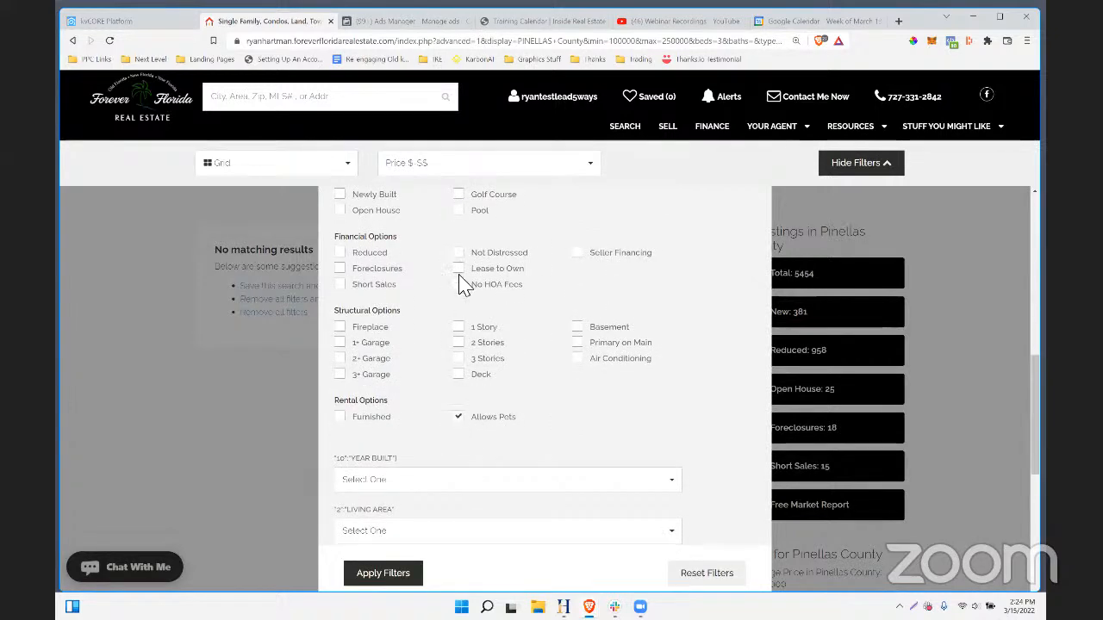
{"action": "scroll", "coordinate": [457, 284], "scroll_direction": "up", "scroll_amount": 2}
{"action": "left_click", "coordinate": [458, 265]}
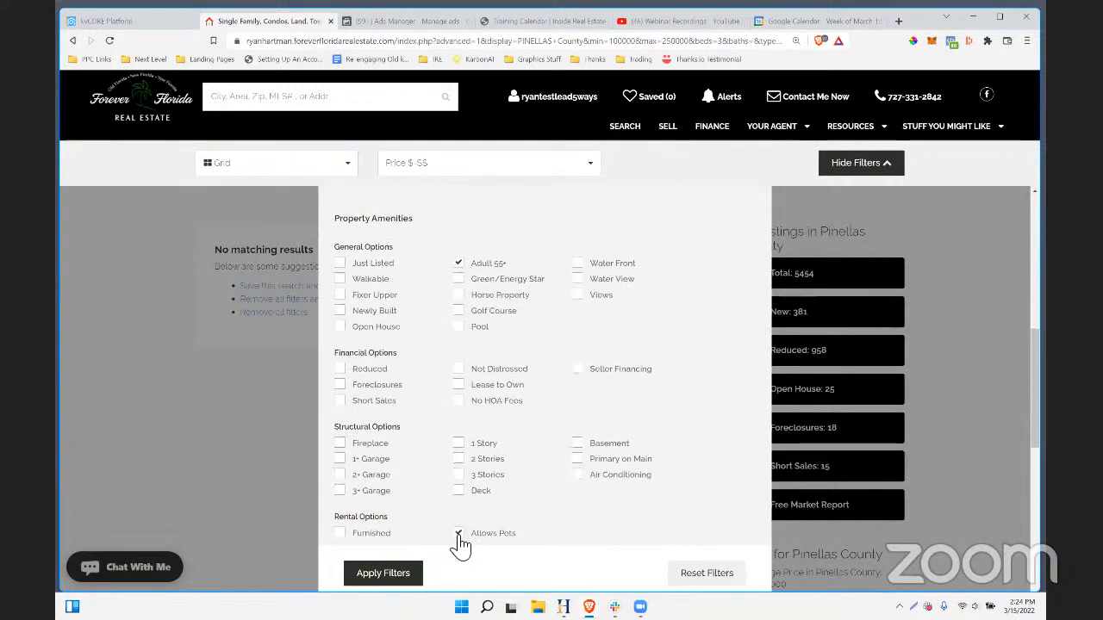
{"action": "left_click", "coordinate": [459, 534]}
{"action": "scroll", "coordinate": [647, 522], "scroll_direction": "down", "scroll_amount": 3}
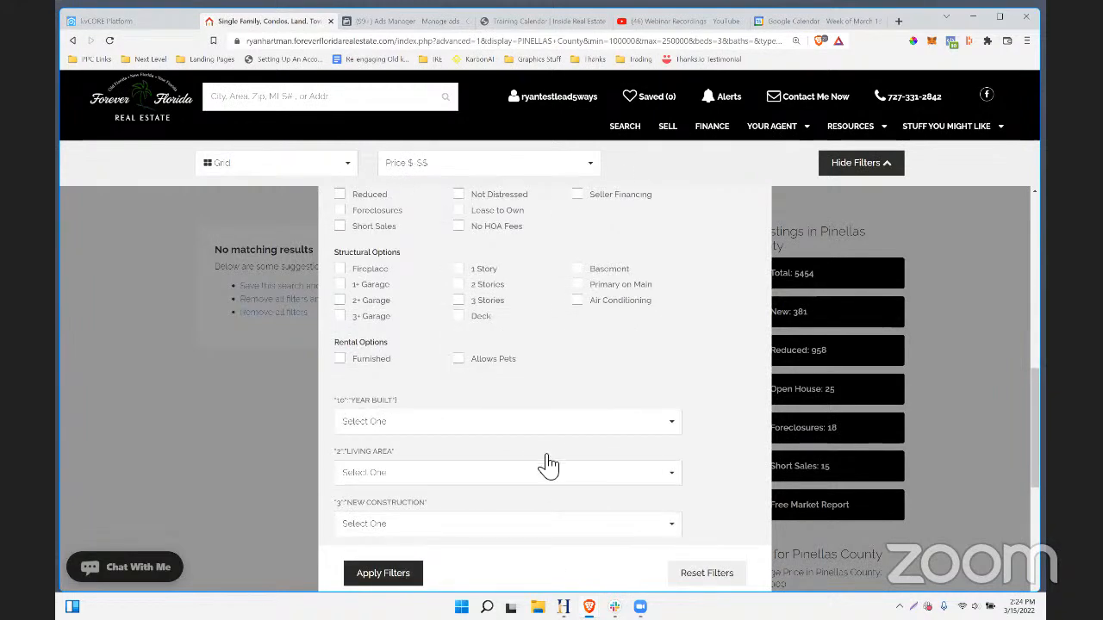
{"action": "key", "text": "alt+Left"}
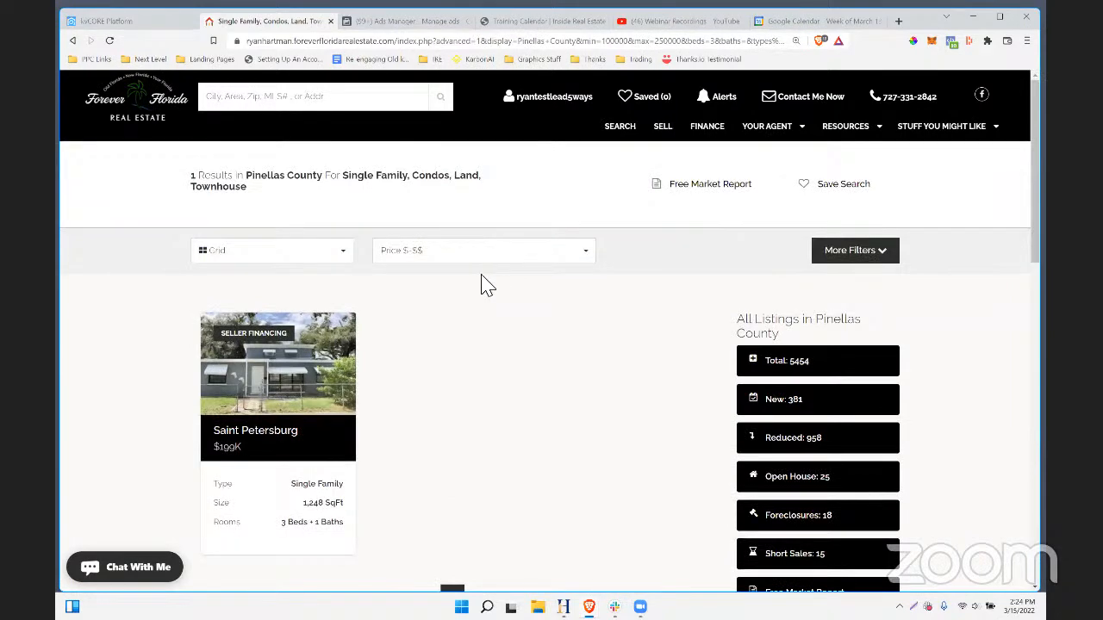
- Go to mfrlogin.com and sign in to Stellar MLS with the member ID and password
{"action": "left_click", "coordinate": [354, 49]}
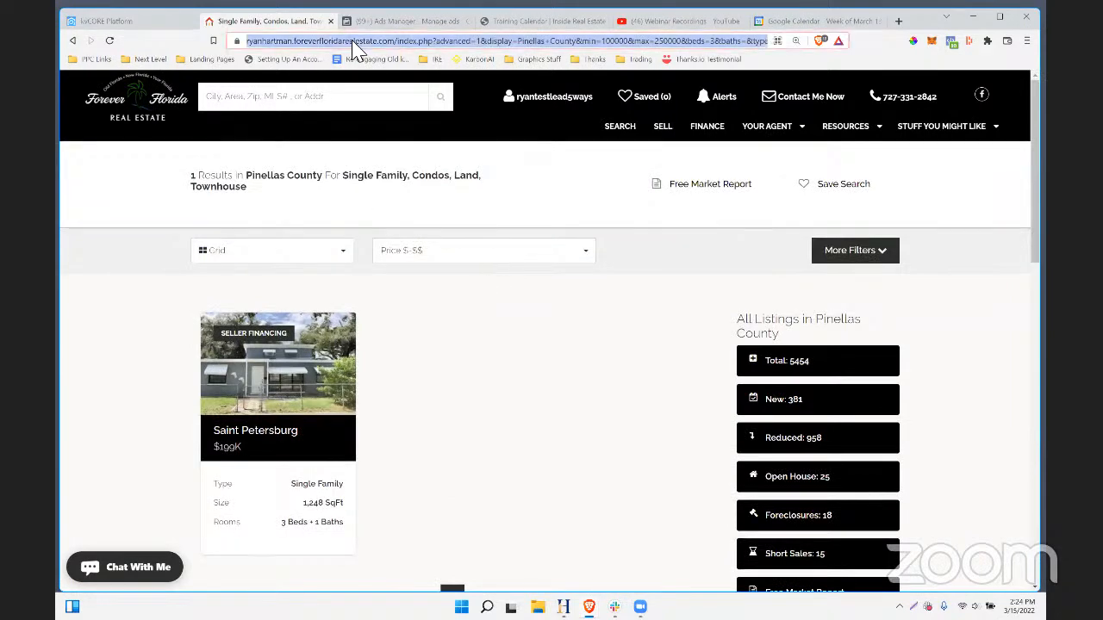
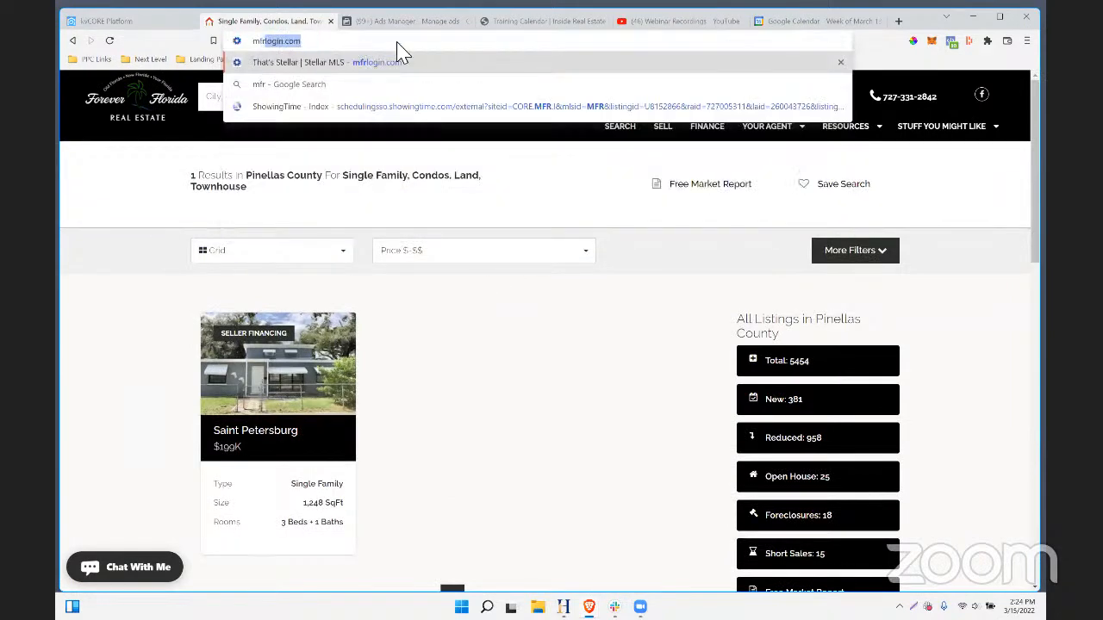
{"action": "key", "text": "Return"}
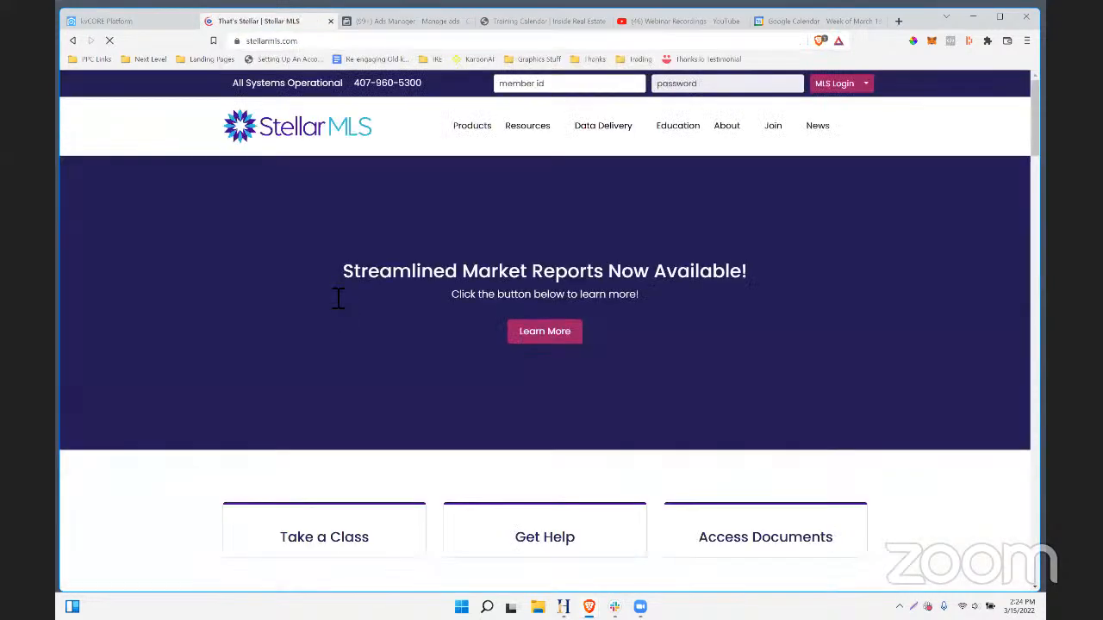
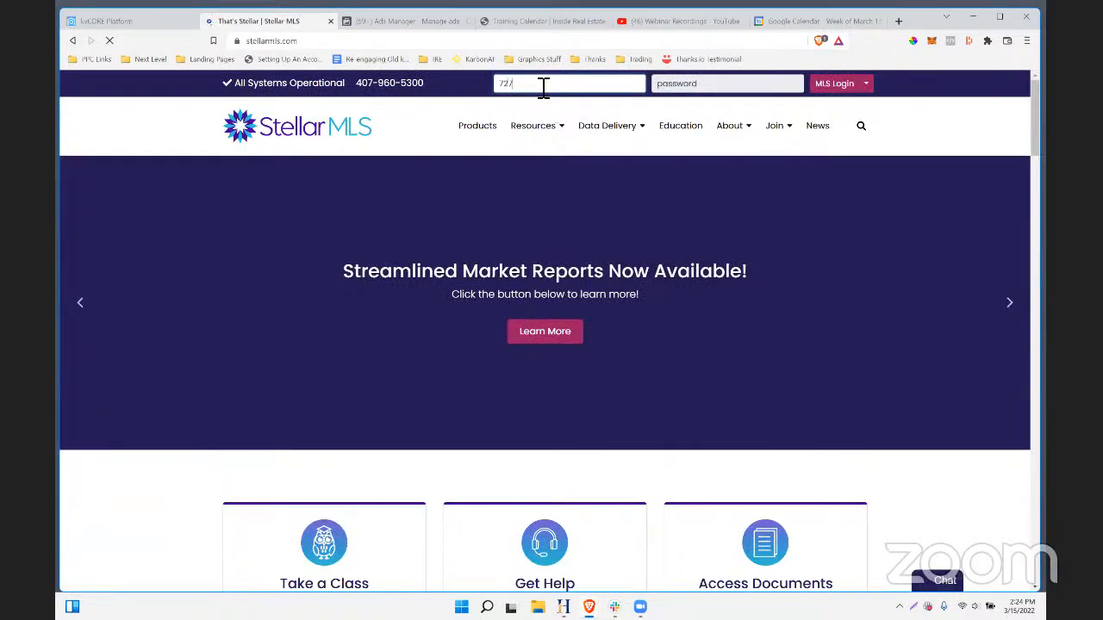
{"action": "key", "text": "Tab"}
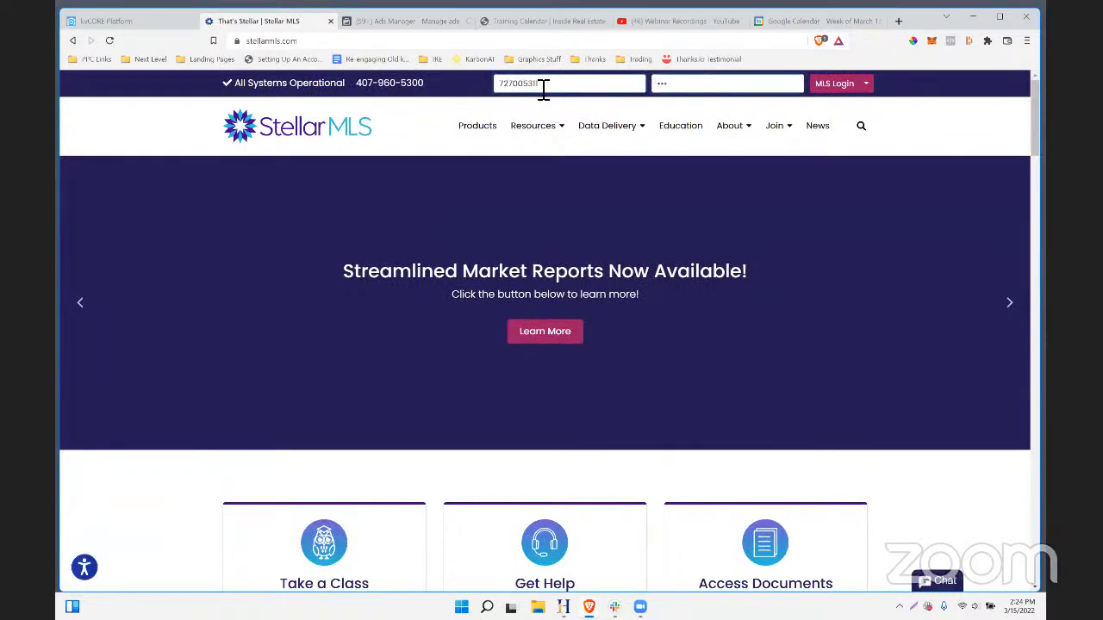
{"action": "left_click", "coordinate": [818, 86]}
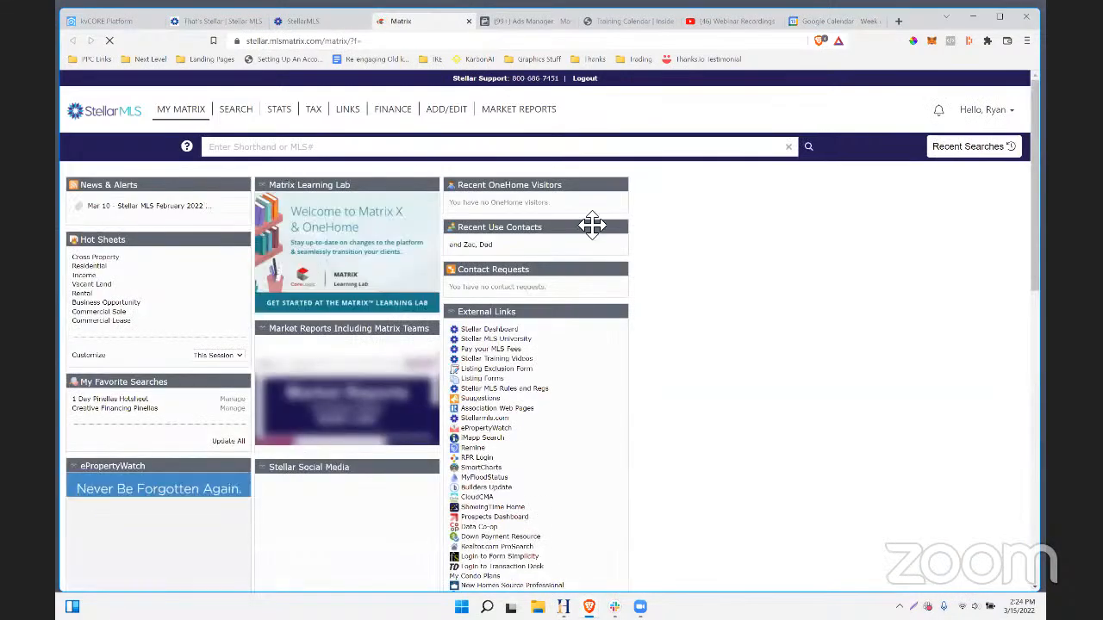
- Open the quick Residential search form from the SEARCH menu and scroll through its criteria
{"action": "left_click", "coordinate": [247, 139]}
{"action": "mouse_move", "coordinate": [236, 116]}
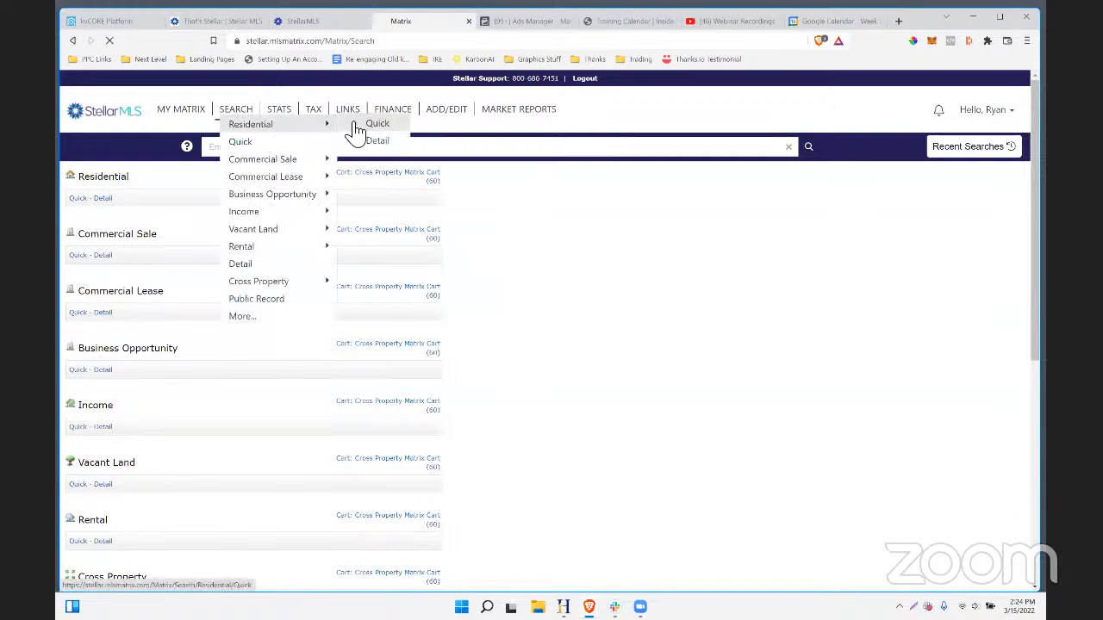
{"action": "left_click", "coordinate": [356, 129]}
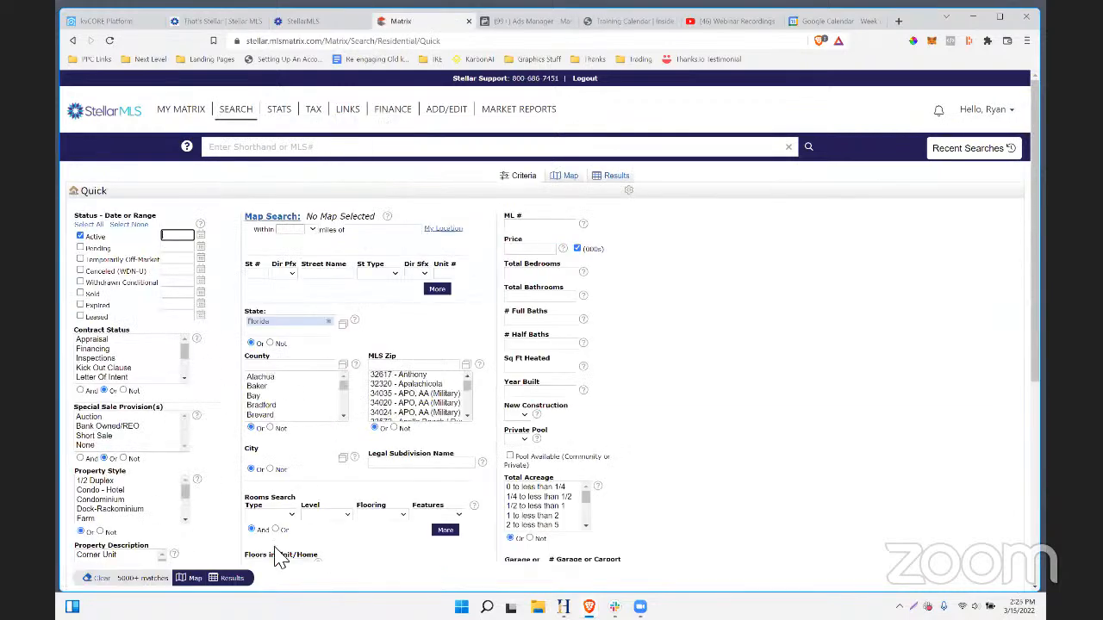
{"action": "scroll", "coordinate": [277, 557], "scroll_direction": "down", "scroll_amount": 1}
{"action": "scroll", "coordinate": [149, 405], "scroll_direction": "down", "scroll_amount": 2}
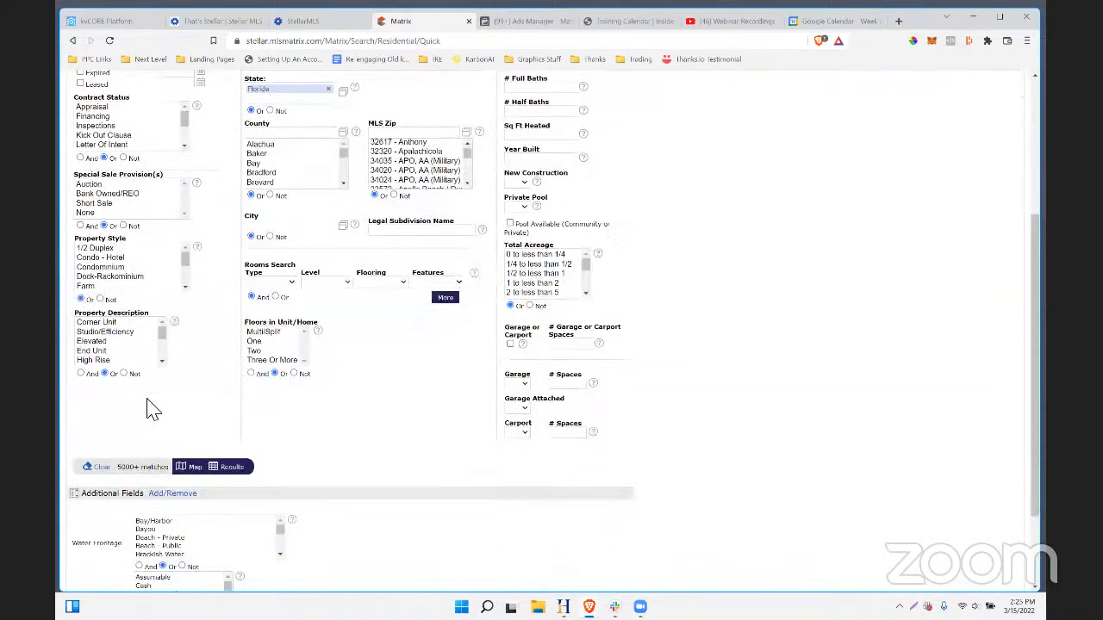
{"action": "scroll", "coordinate": [148, 405], "scroll_direction": "down", "scroll_amount": 1}
{"action": "scroll", "coordinate": [153, 215], "scroll_direction": "down", "scroll_amount": 3}
{"action": "scroll", "coordinate": [153, 215], "scroll_direction": "up", "scroll_amount": 3}
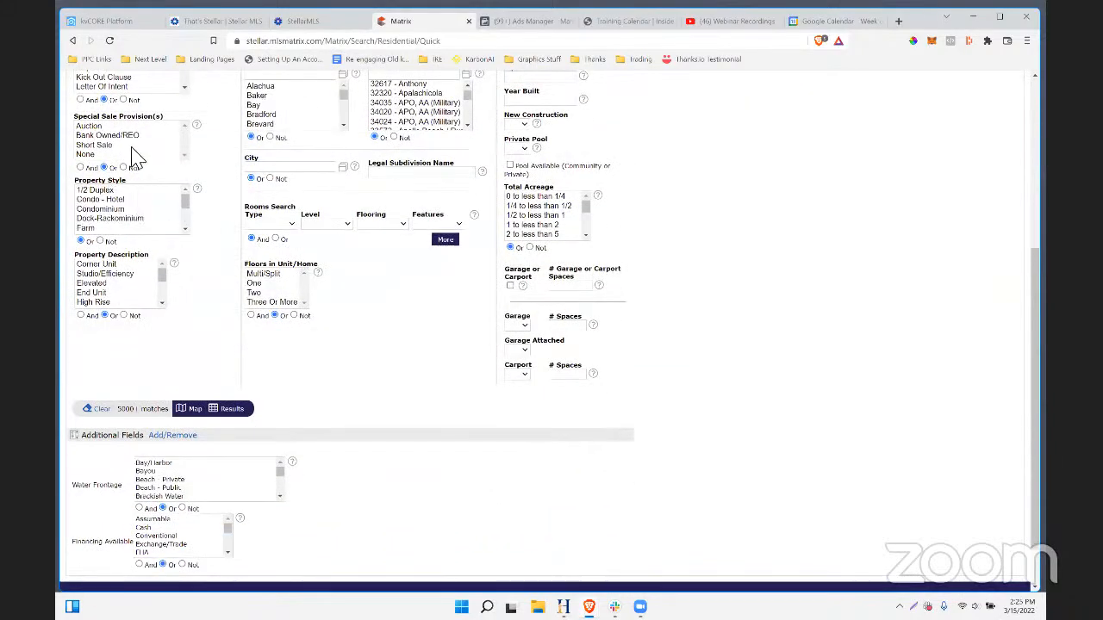
{"action": "scroll", "coordinate": [133, 160], "scroll_direction": "up", "scroll_amount": 3}
{"action": "scroll", "coordinate": [151, 177], "scroll_direction": "down", "scroll_amount": 1}
{"action": "scroll", "coordinate": [151, 177], "scroll_direction": "down", "scroll_amount": 2}
{"action": "scroll", "coordinate": [144, 241], "scroll_direction": "down", "scroll_amount": 2}
{"action": "scroll", "coordinate": [158, 317], "scroll_direction": "down", "scroll_amount": 3}
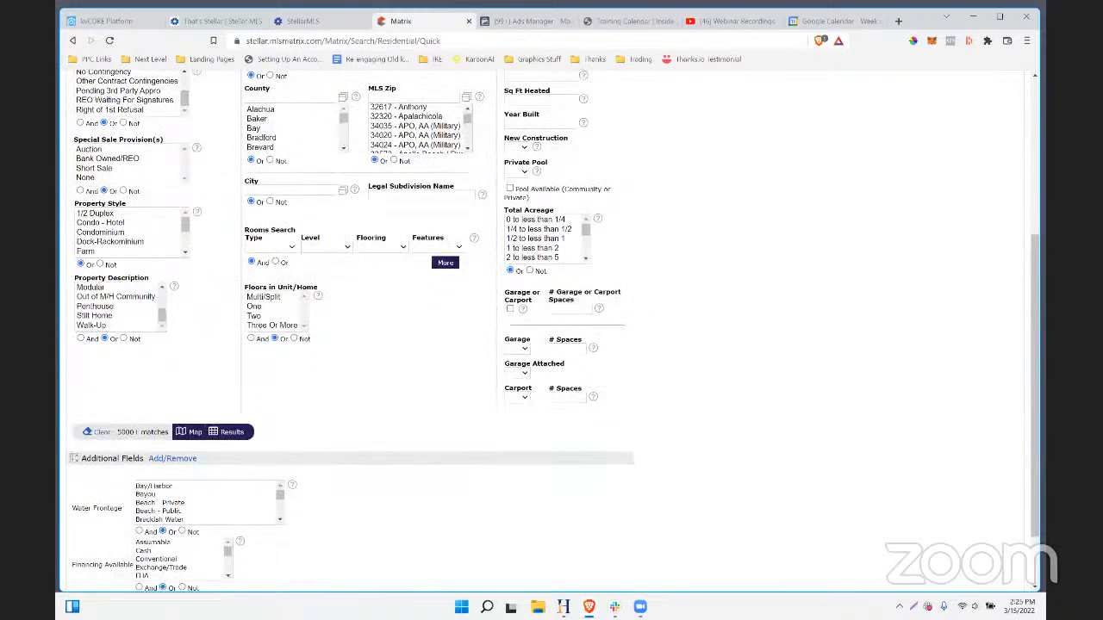
{"action": "scroll", "coordinate": [453, 450], "scroll_direction": "down", "scroll_amount": 2}
{"action": "scroll", "coordinate": [431, 405], "scroll_direction": "up", "scroll_amount": 6}
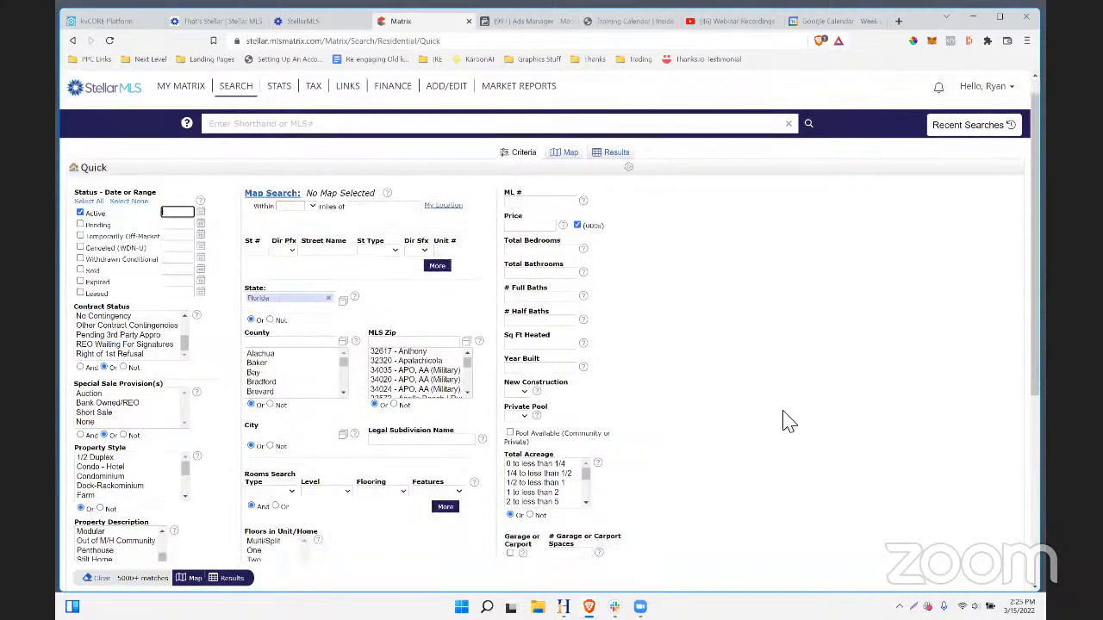
{"action": "scroll", "coordinate": [287, 381], "scroll_direction": "down", "scroll_amount": 5}
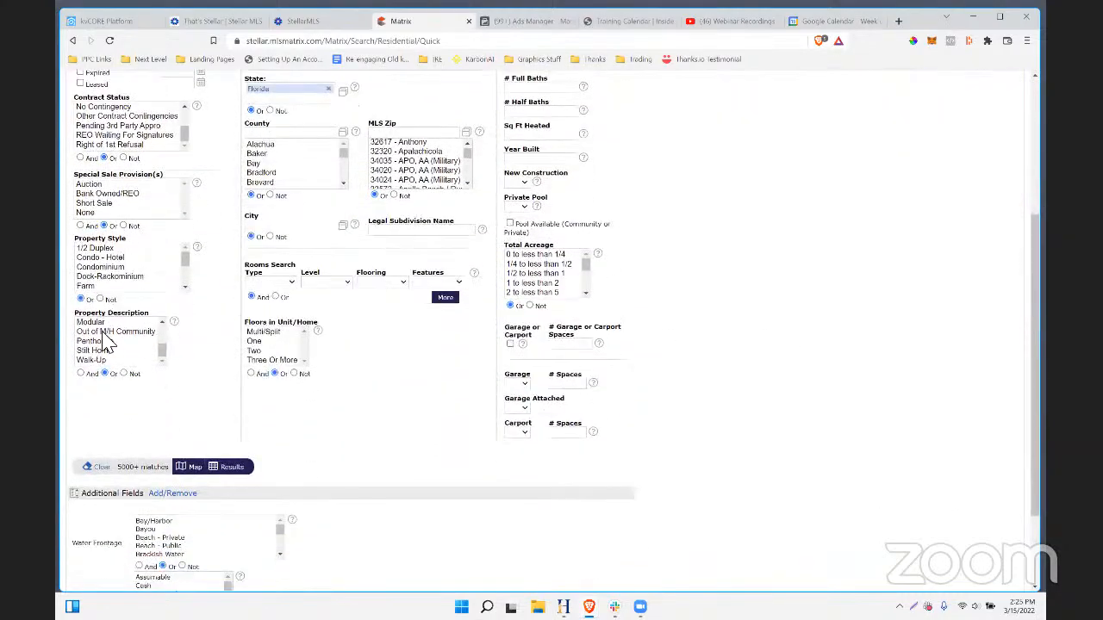
{"action": "scroll", "coordinate": [86, 353], "scroll_direction": "down", "scroll_amount": 1}
{"action": "scroll", "coordinate": [103, 289], "scroll_direction": "up", "scroll_amount": 3}
{"action": "scroll", "coordinate": [203, 310], "scroll_direction": "up", "scroll_amount": 4}
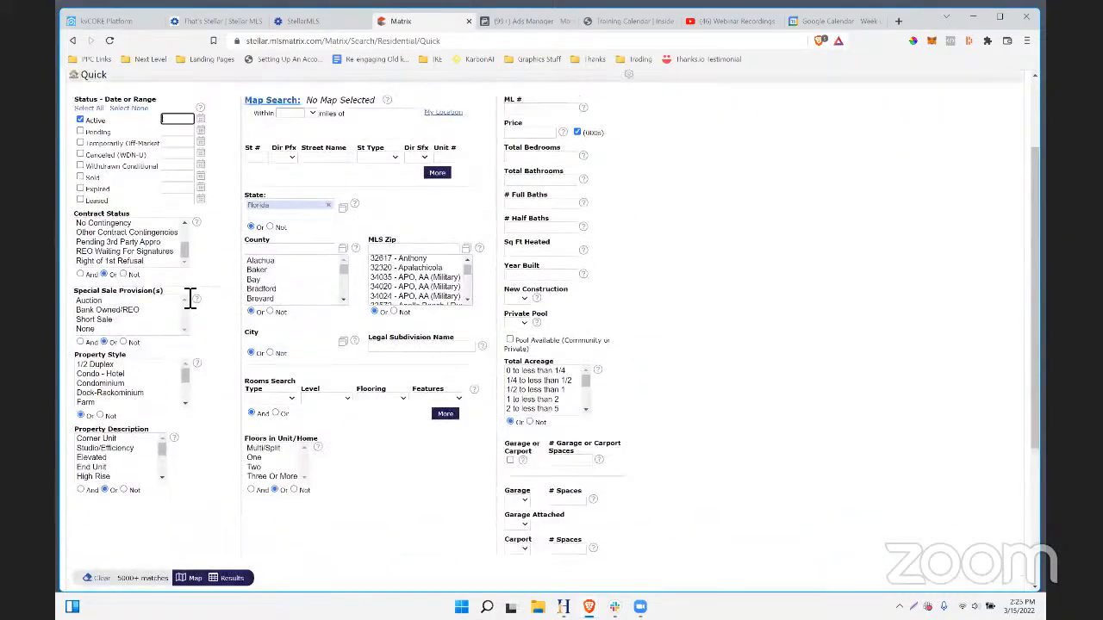
{"action": "scroll", "coordinate": [896, 420], "scroll_direction": "up", "scroll_amount": 1}
{"action": "scroll", "coordinate": [896, 419], "scroll_direction": "up", "scroll_amount": 2}
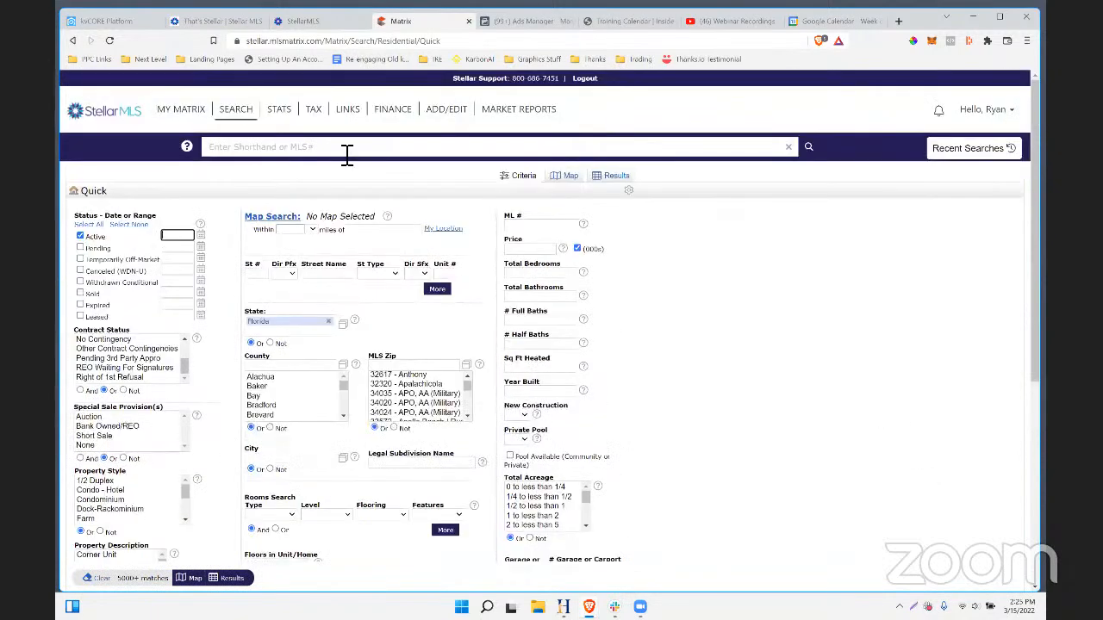
- Switch to the Residential Detail search form and review its extra feature lists
{"action": "mouse_move", "coordinate": [235, 110]}
{"action": "mouse_move", "coordinate": [249, 128]}
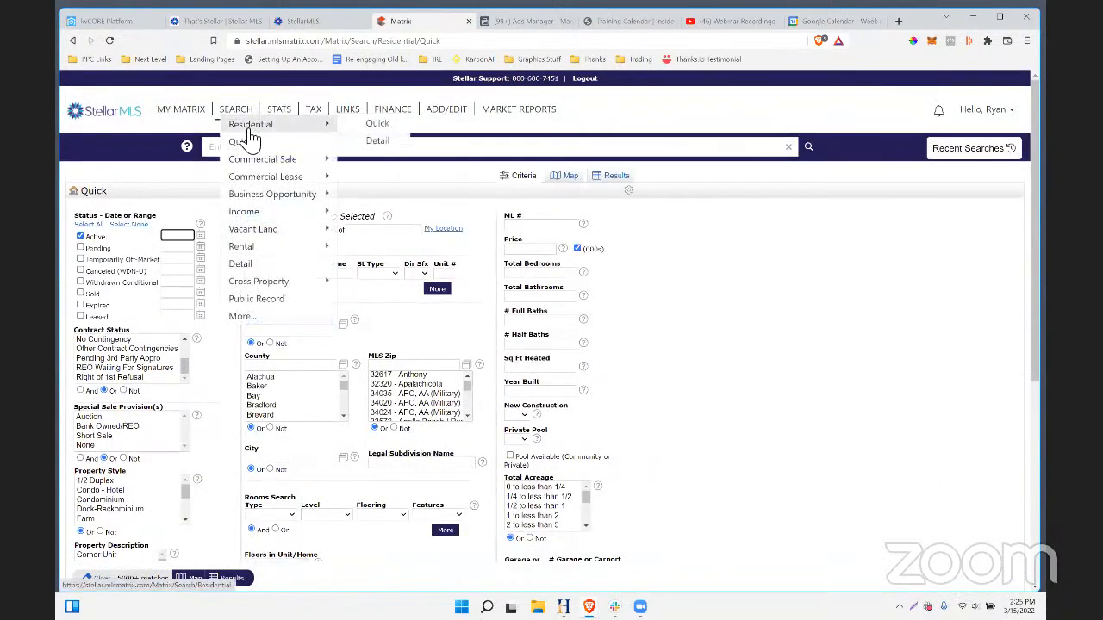
{"action": "left_click", "coordinate": [389, 142]}
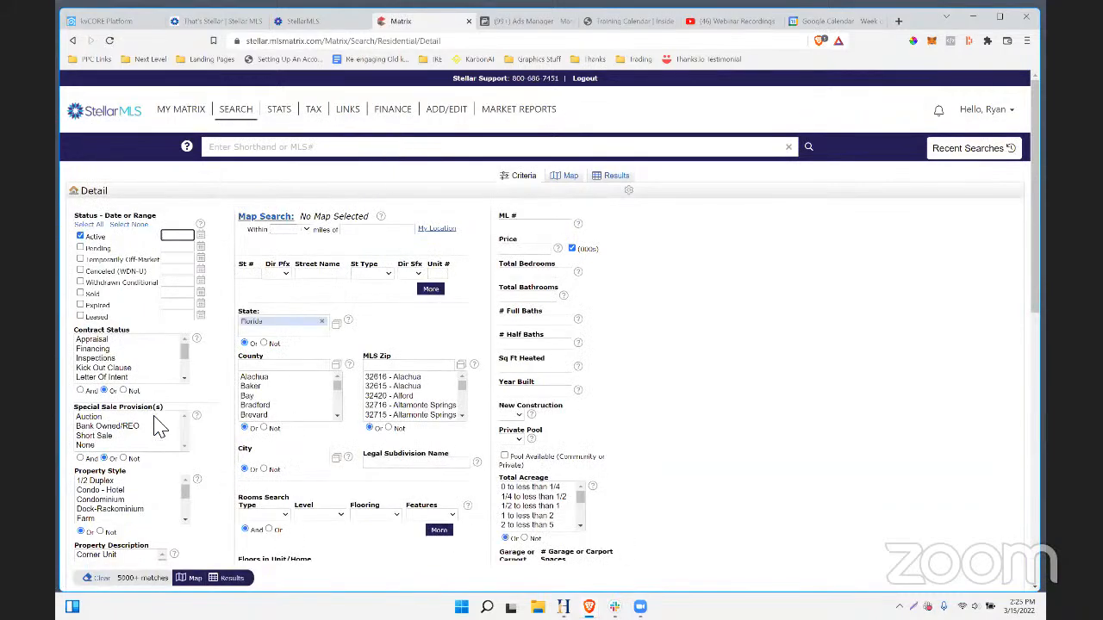
{"action": "scroll", "coordinate": [241, 422], "scroll_direction": "down", "scroll_amount": 4}
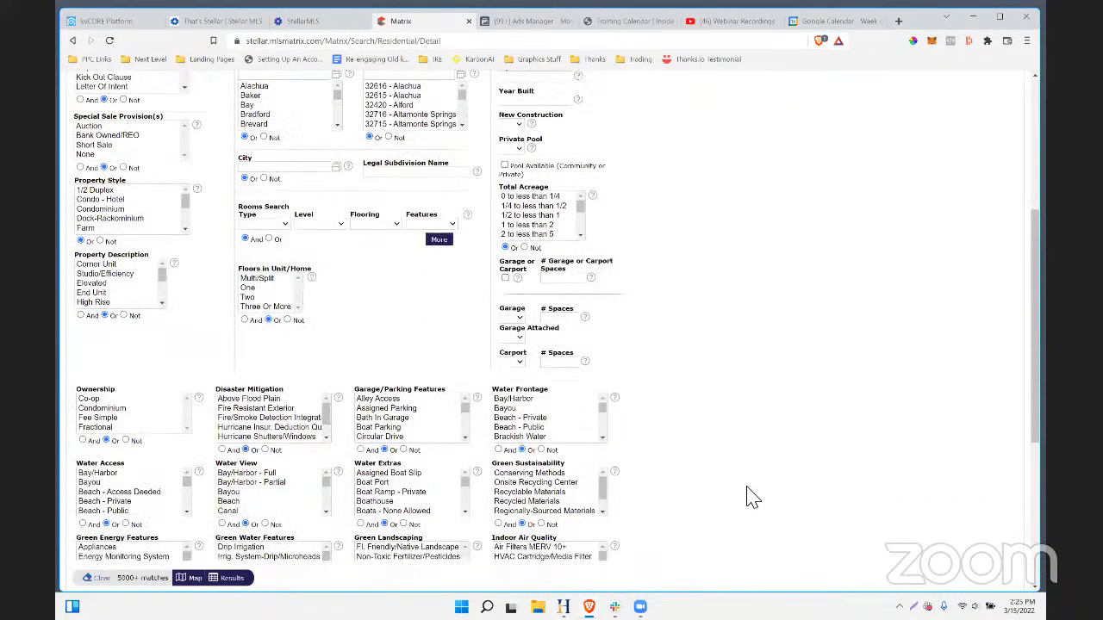
{"action": "scroll", "coordinate": [746, 492], "scroll_direction": "down", "scroll_amount": 3}
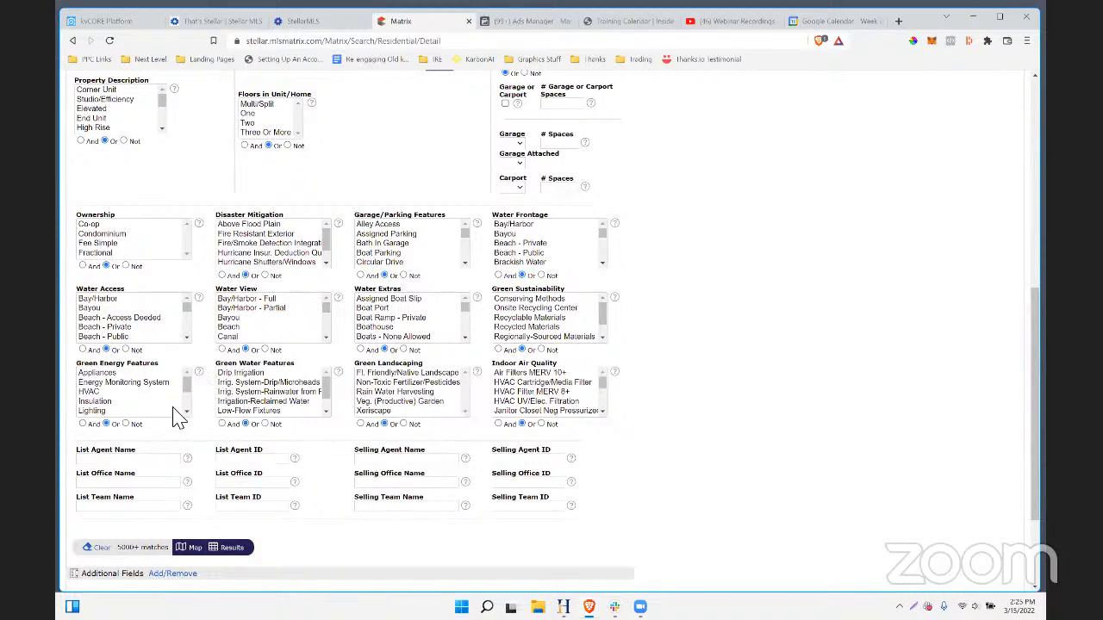
{"action": "scroll", "coordinate": [198, 353], "scroll_direction": "up", "scroll_amount": 1}
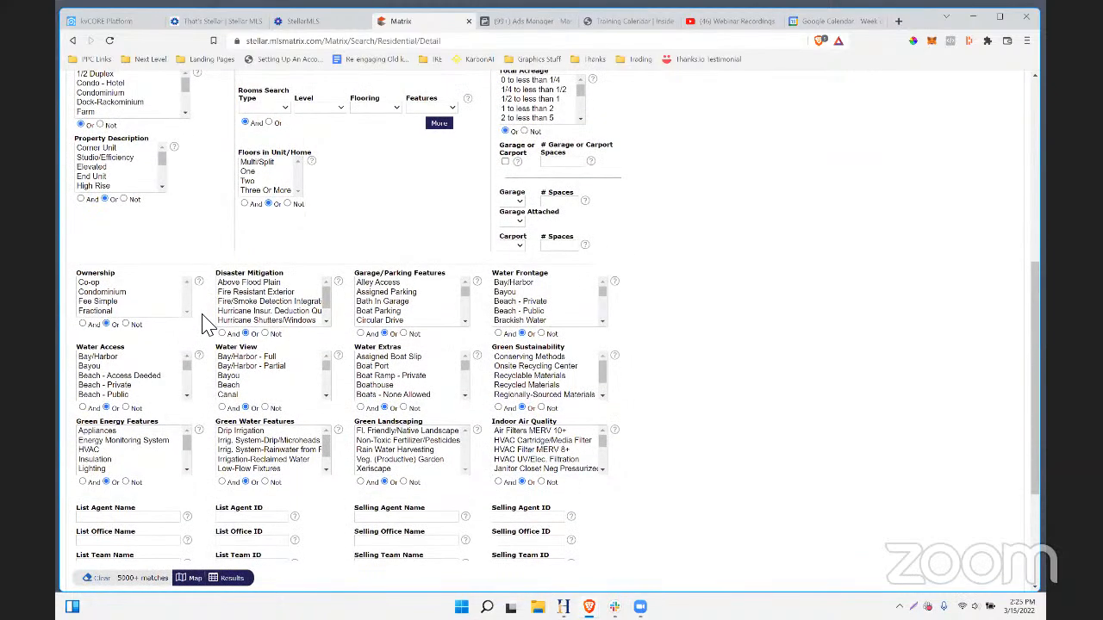
{"action": "scroll", "coordinate": [207, 349], "scroll_direction": "up", "scroll_amount": 2}
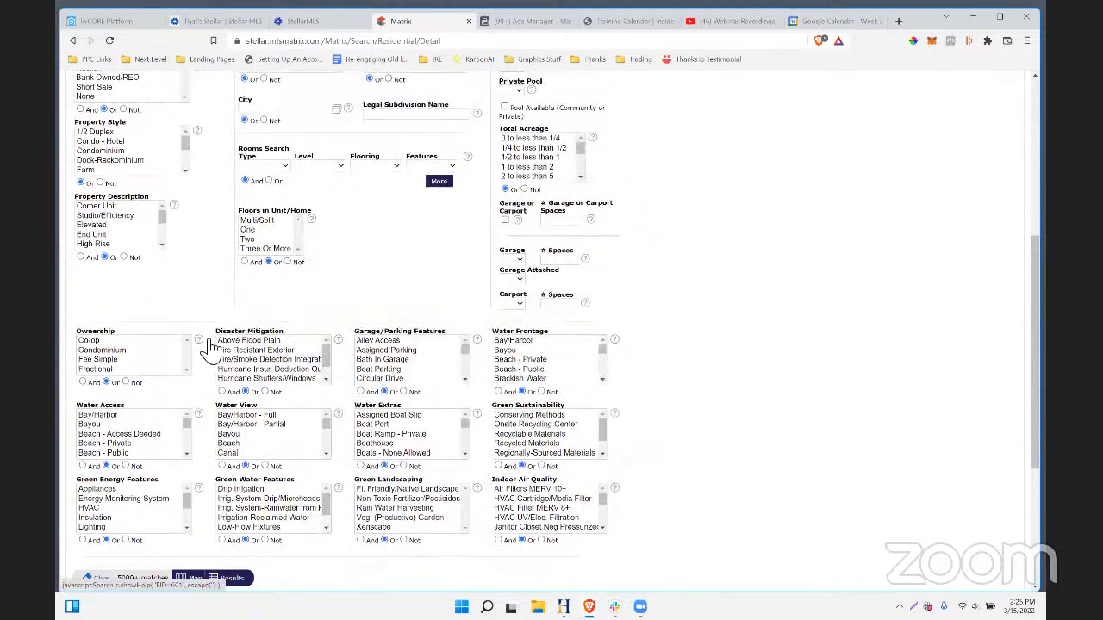
{"action": "scroll", "coordinate": [206, 349], "scroll_direction": "up", "scroll_amount": 3}
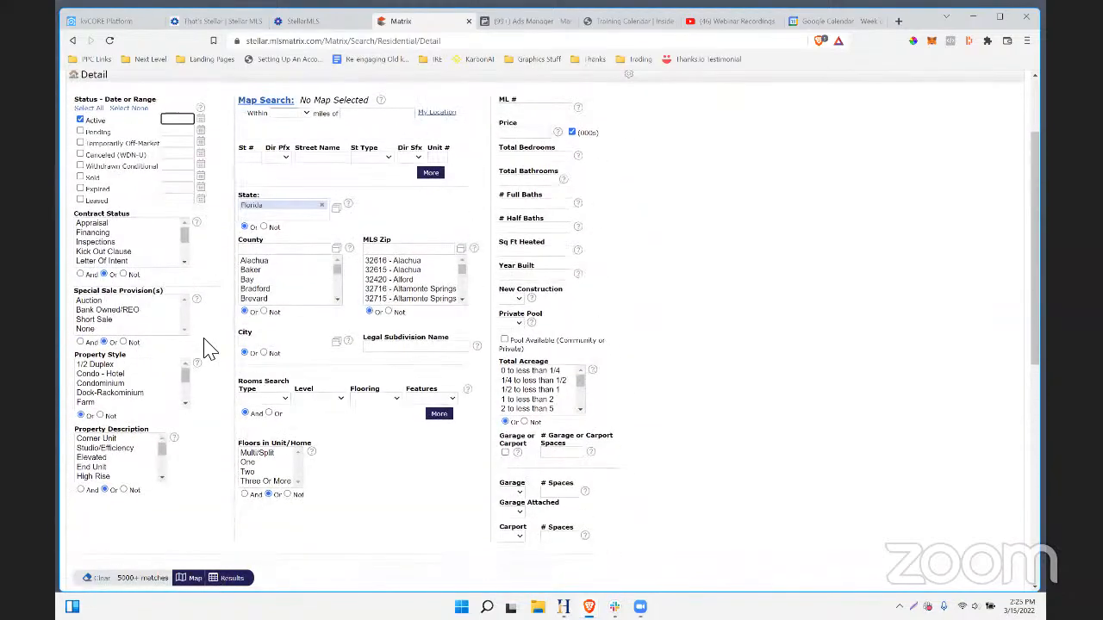
{"action": "scroll", "coordinate": [207, 349], "scroll_direction": "down", "scroll_amount": 5}
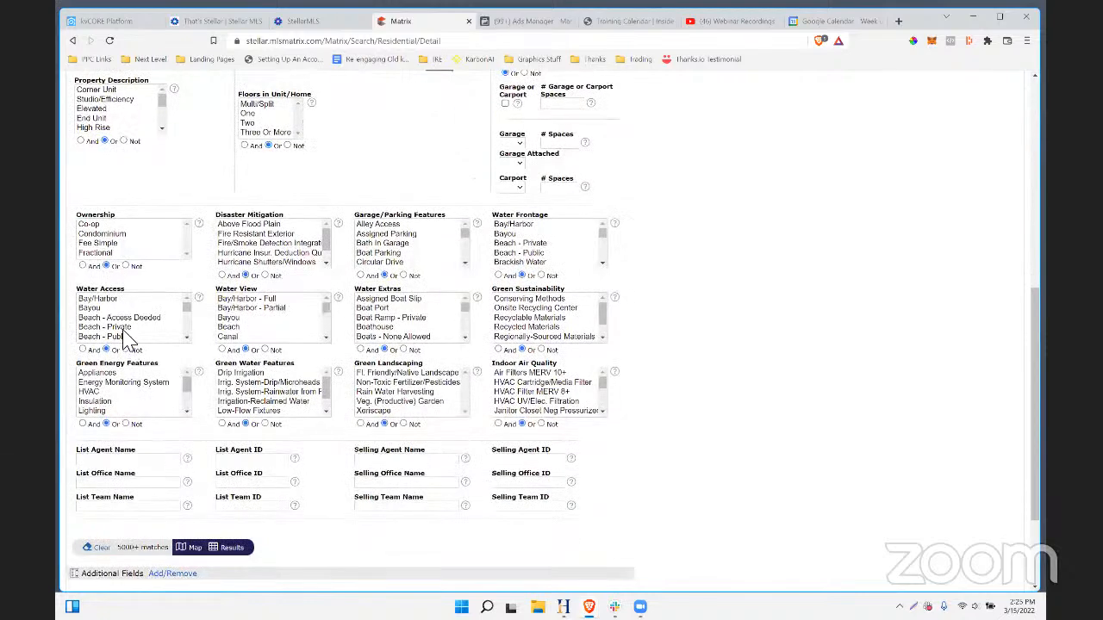
{"action": "scroll", "coordinate": [125, 339], "scroll_direction": "down", "scroll_amount": 3}
{"action": "scroll", "coordinate": [728, 357], "scroll_direction": "down", "scroll_amount": 1}
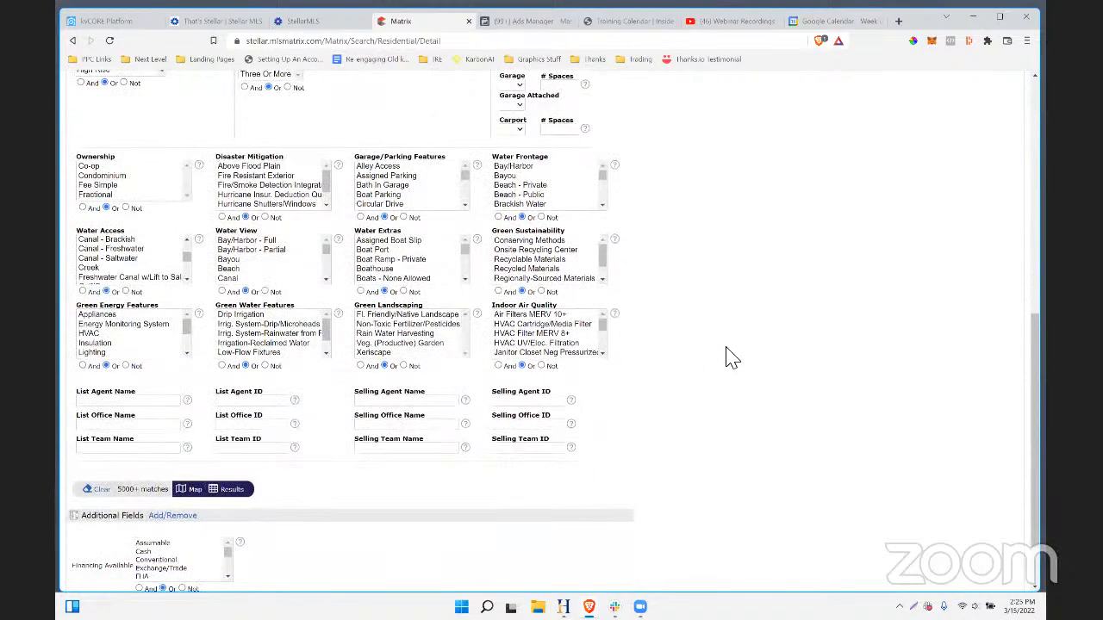
{"action": "scroll", "coordinate": [769, 344], "scroll_direction": "down", "scroll_amount": 1}
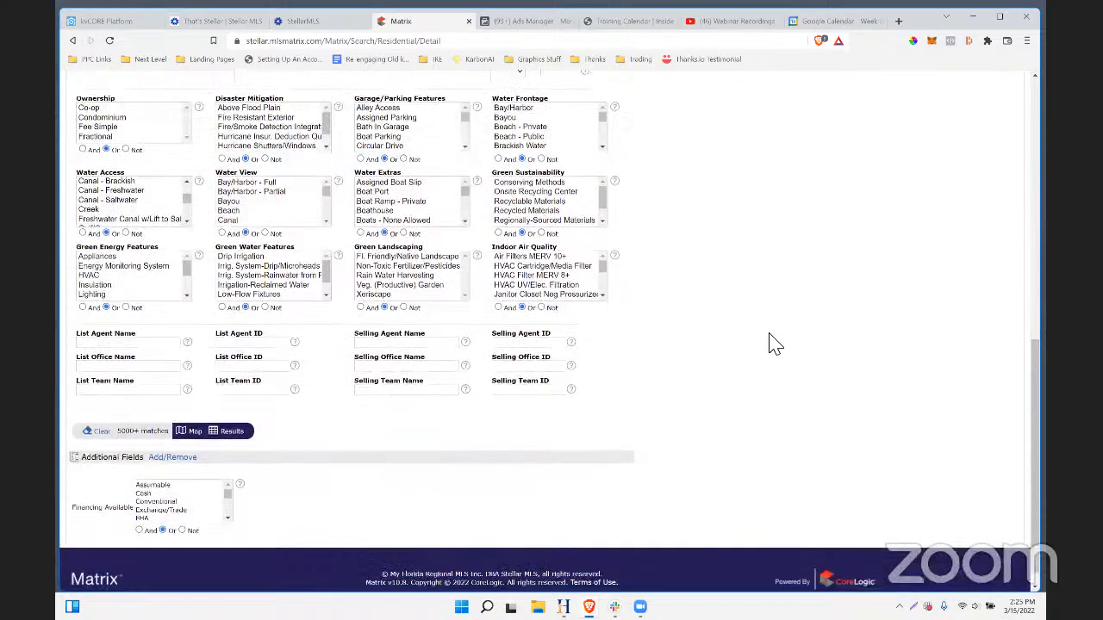
- Search the page for 'pet' and step through the matching criteria
{"action": "key", "text": "ctrl+f"}
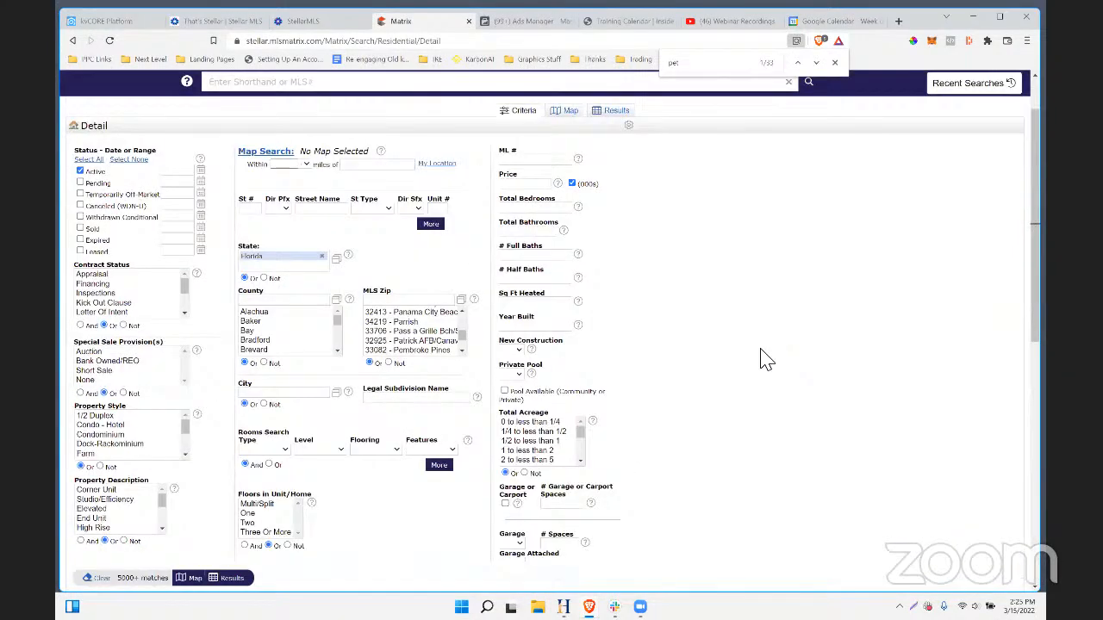
{"action": "scroll", "coordinate": [748, 406], "scroll_direction": "down", "scroll_amount": 3}
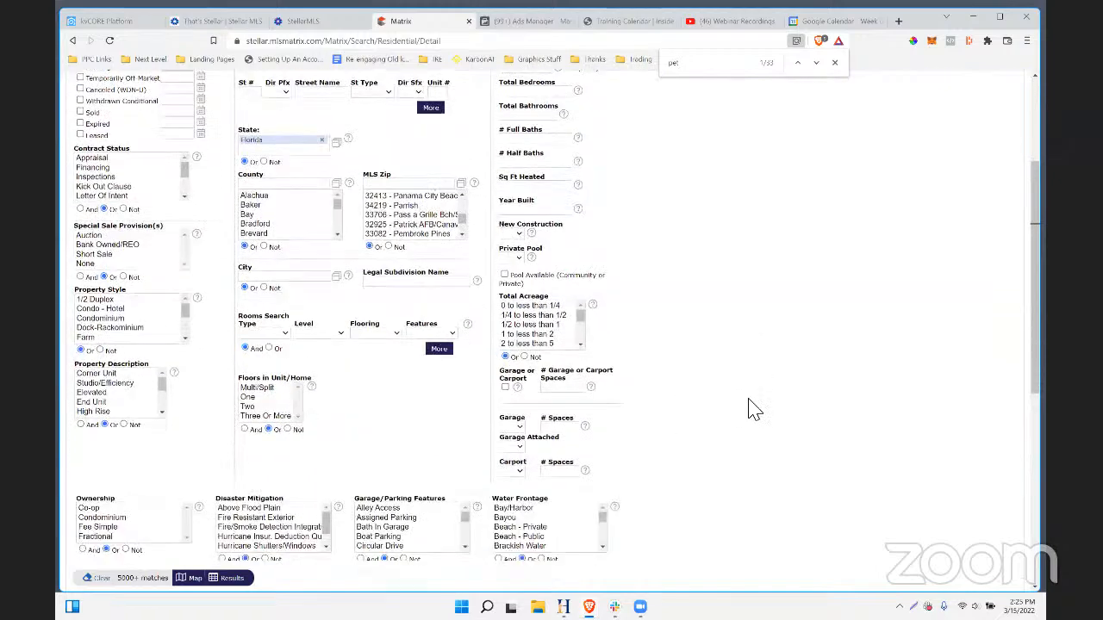
{"action": "left_click", "coordinate": [816, 63]}
{"action": "left_click", "coordinate": [817, 63]}
{"action": "left_click", "coordinate": [817, 64]}
{"action": "left_click", "coordinate": [816, 64]}
{"action": "double_click", "coordinate": [816, 64]}
{"action": "left_click", "coordinate": [817, 64]}
{"action": "double_click", "coordinate": [816, 63]}
{"action": "left_click", "coordinate": [816, 64]}
{"action": "left_click", "coordinate": [817, 63]}
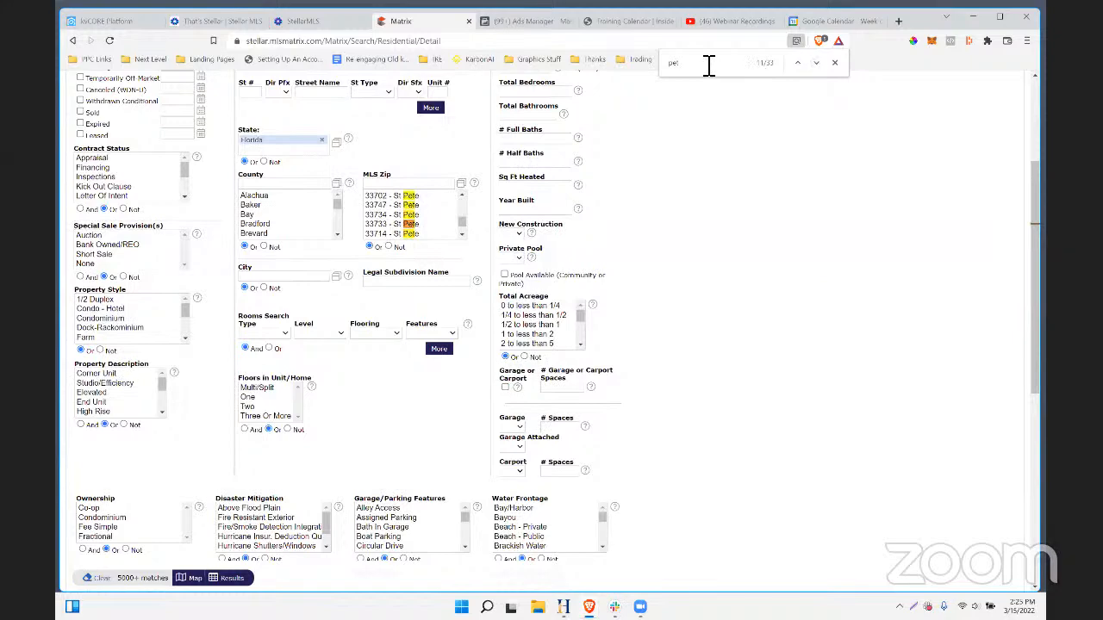
{"action": "scroll", "coordinate": [392, 372], "scroll_direction": "down", "scroll_amount": 4}
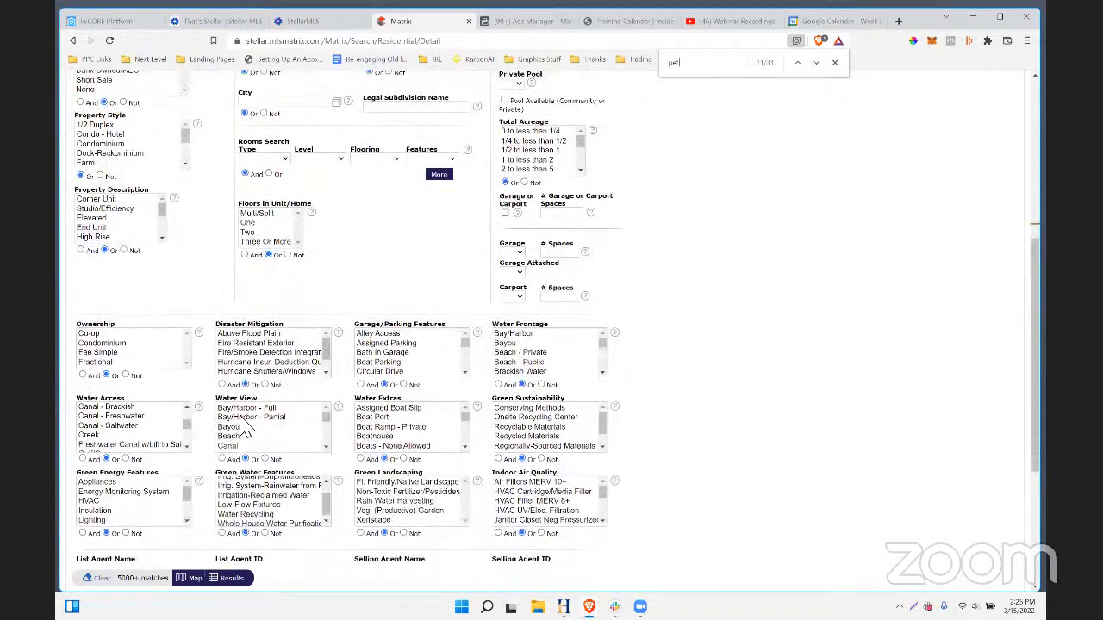
{"action": "scroll", "coordinate": [110, 448], "scroll_direction": "down", "scroll_amount": 5}
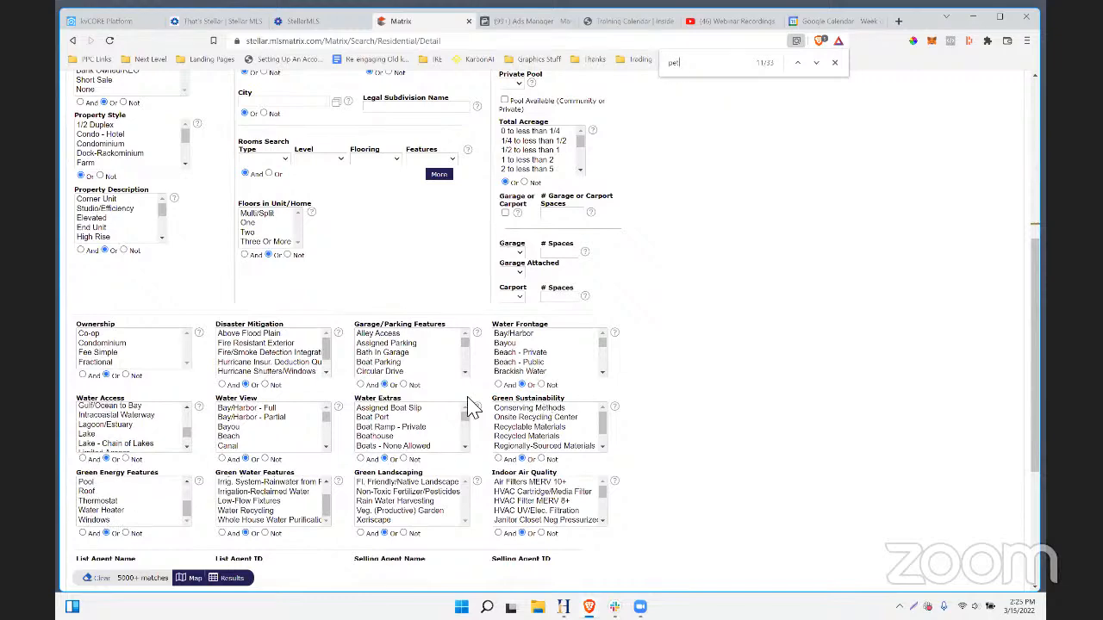
{"action": "scroll", "coordinate": [345, 392], "scroll_direction": "up", "scroll_amount": 1}
- Limit Ownership to Condominium and show the 1,234 active listings on the map
{"action": "left_click", "coordinate": [95, 402]}
{"action": "scroll", "coordinate": [202, 482], "scroll_direction": "down", "scroll_amount": 2}
{"action": "left_click", "coordinate": [232, 578]}
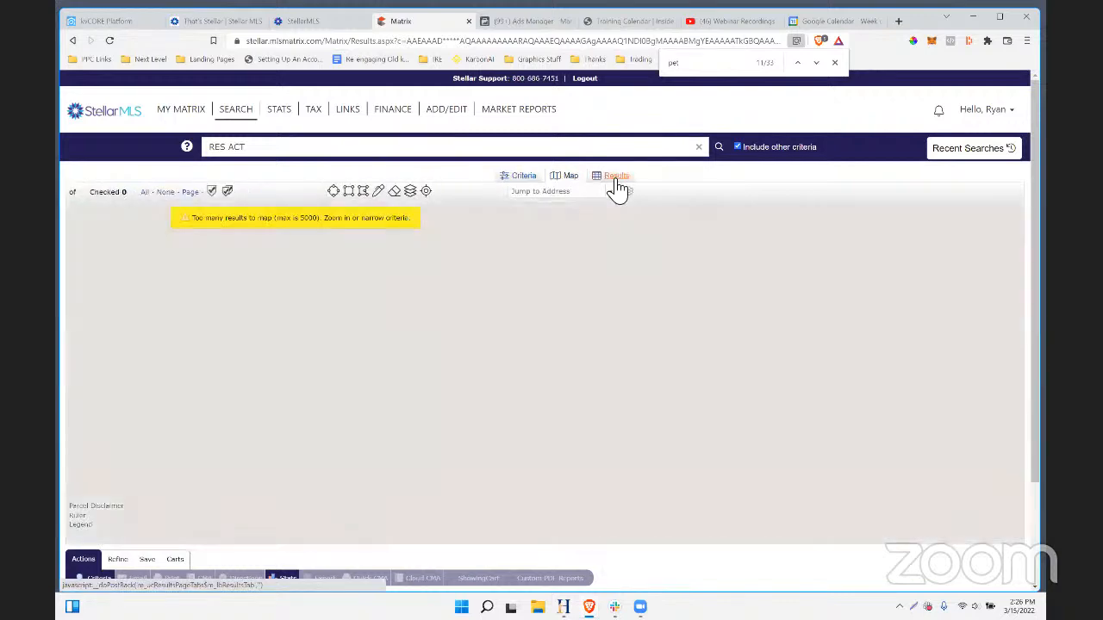
- Review the listings in table view and save-search options, then return to the Pinellas County Pet Friendly ad
{"action": "left_click", "coordinate": [614, 178]}
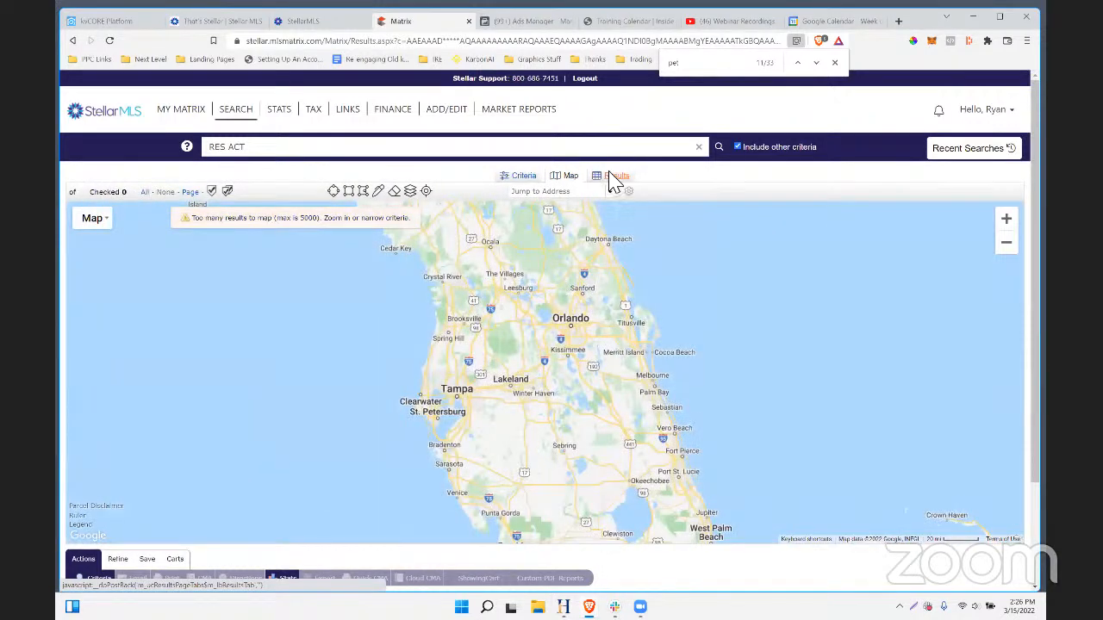
{"action": "scroll", "coordinate": [544, 295], "scroll_direction": "down", "scroll_amount": 1}
{"action": "scroll", "coordinate": [545, 295], "scroll_direction": "down", "scroll_amount": 1}
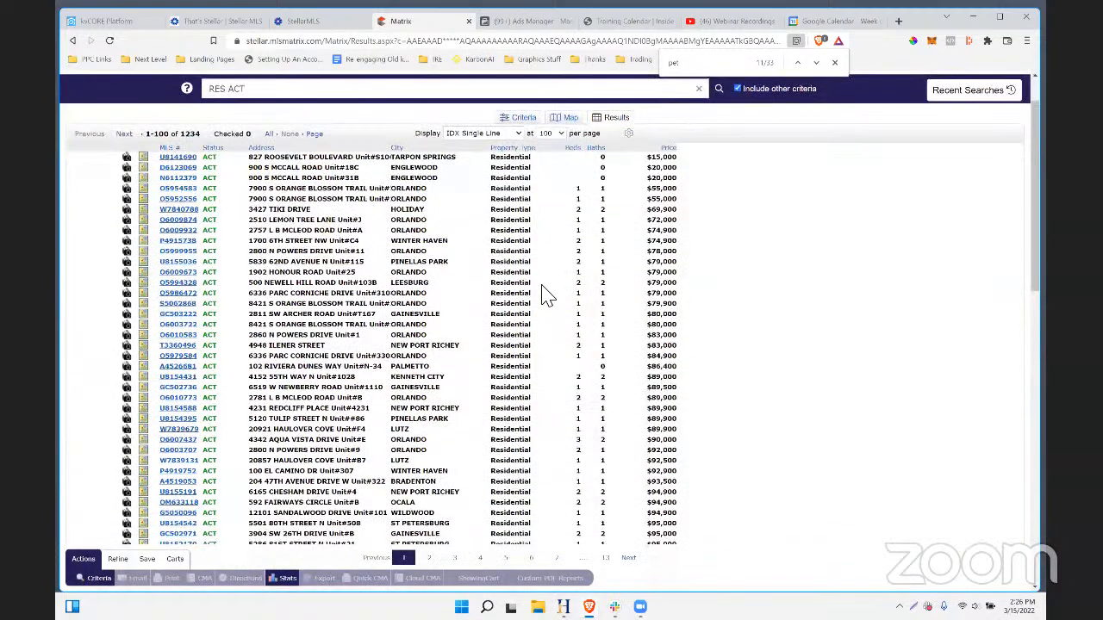
{"action": "scroll", "coordinate": [544, 294], "scroll_direction": "up", "scroll_amount": 2}
{"action": "scroll", "coordinate": [492, 381], "scroll_direction": "down", "scroll_amount": 2}
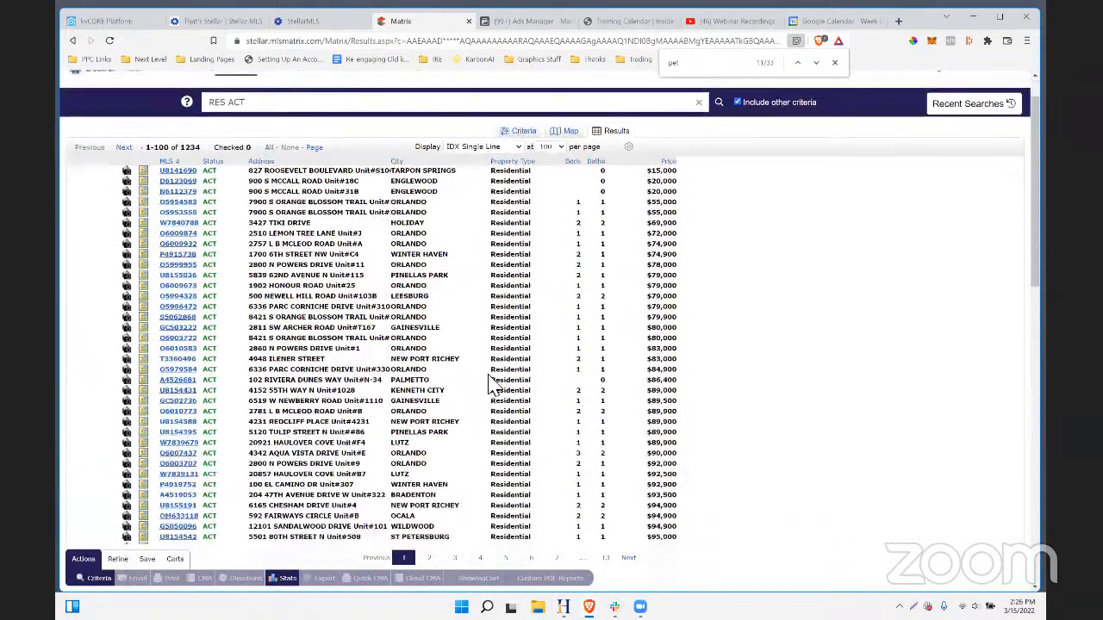
{"action": "left_click", "coordinate": [146, 559]}
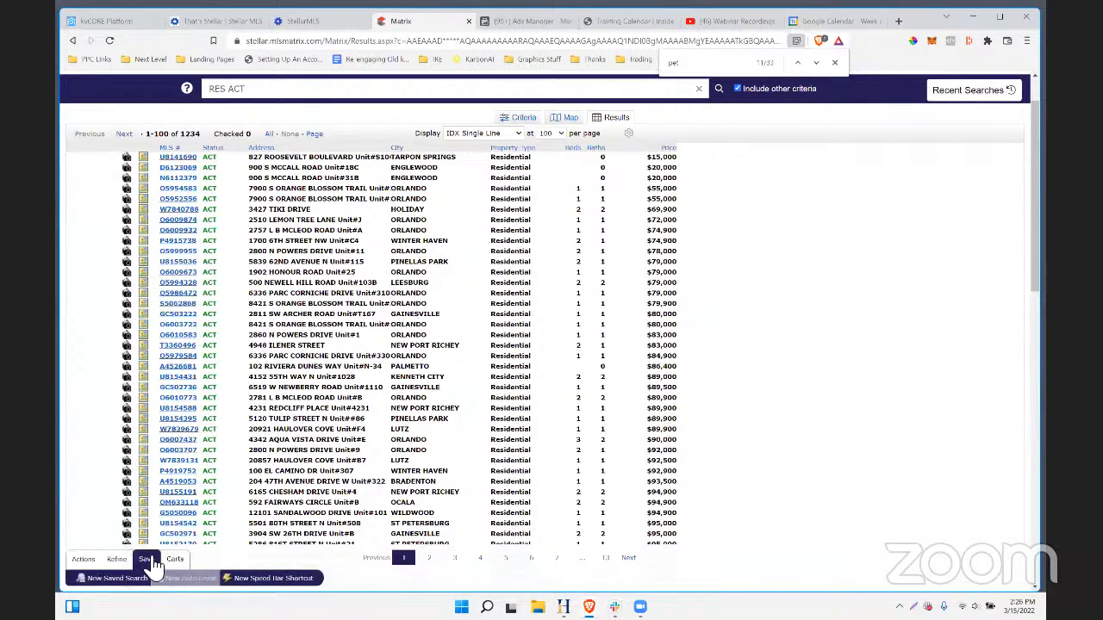
{"action": "scroll", "coordinate": [827, 403], "scroll_direction": "up", "scroll_amount": 2}
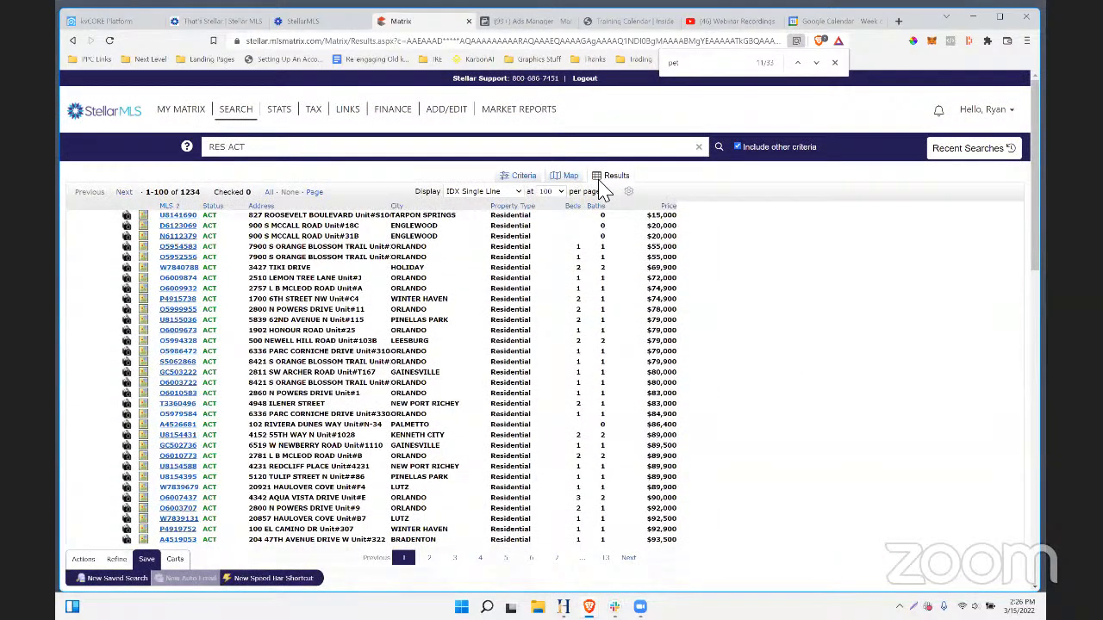
{"action": "scroll", "coordinate": [672, 211], "scroll_direction": "down", "scroll_amount": 7}
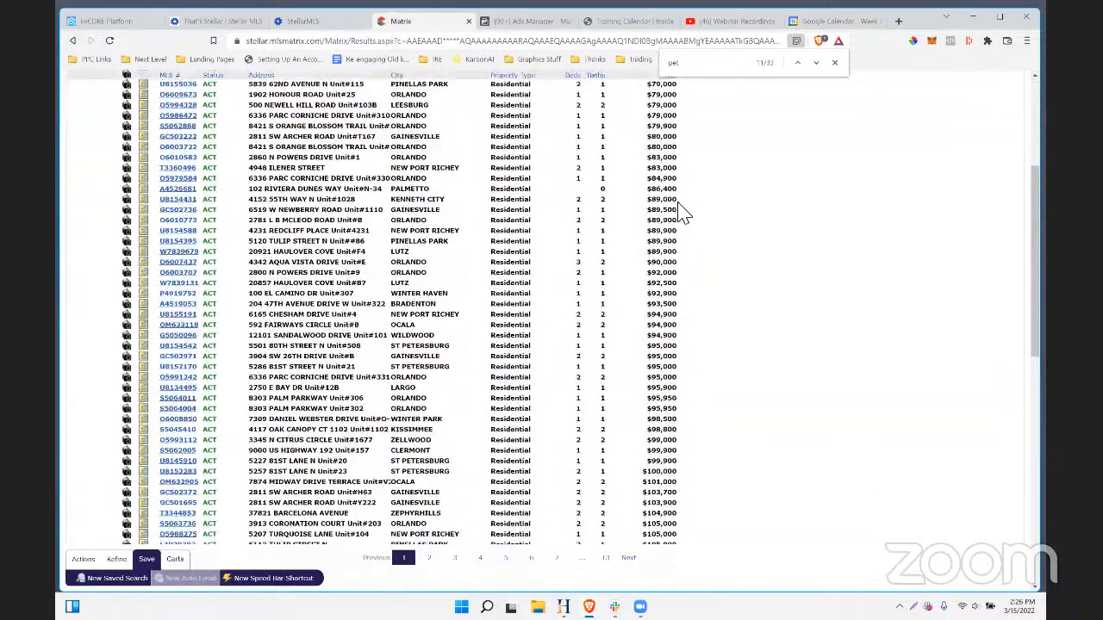
{"action": "scroll", "coordinate": [681, 211], "scroll_direction": "down", "scroll_amount": 5}
{"action": "scroll", "coordinate": [681, 212], "scroll_direction": "up", "scroll_amount": 10}
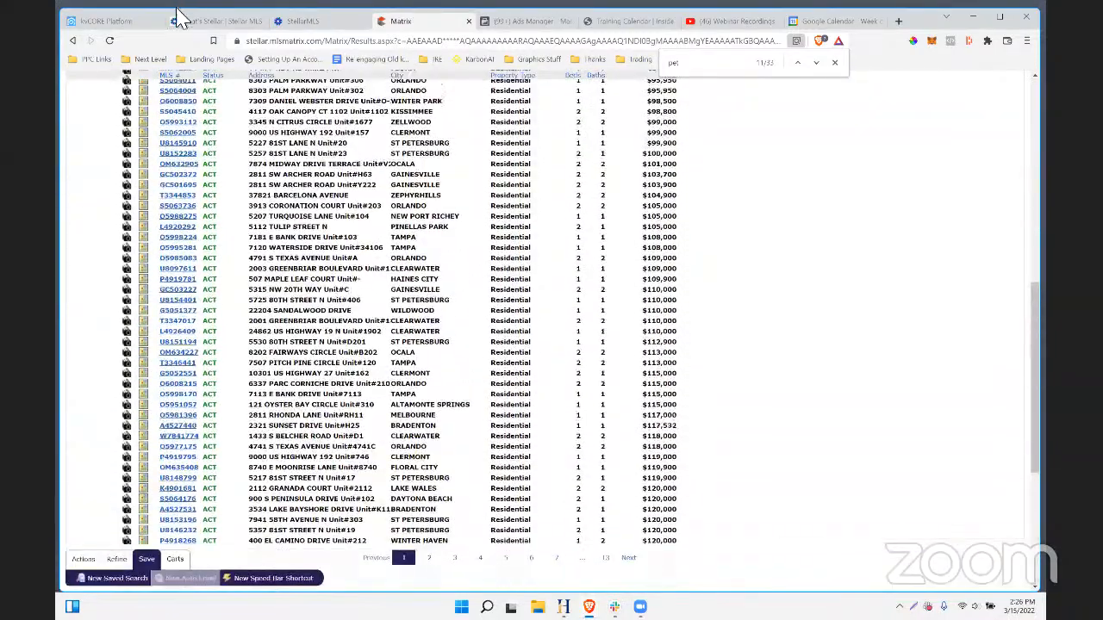
{"action": "left_click", "coordinate": [515, 21]}
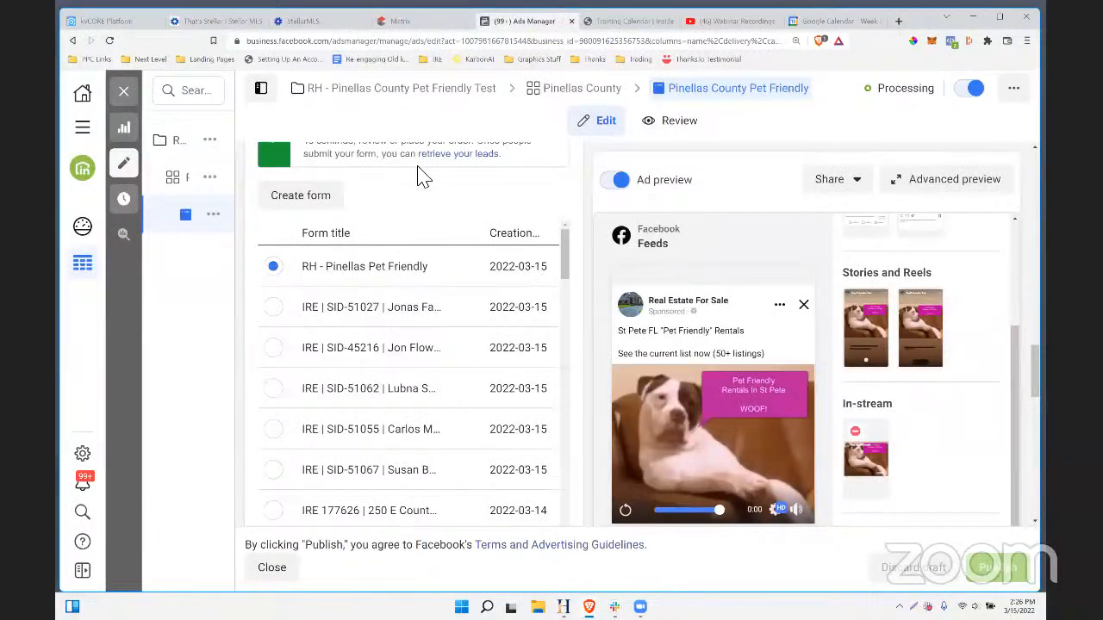
{"action": "left_click", "coordinate": [86, 24]}
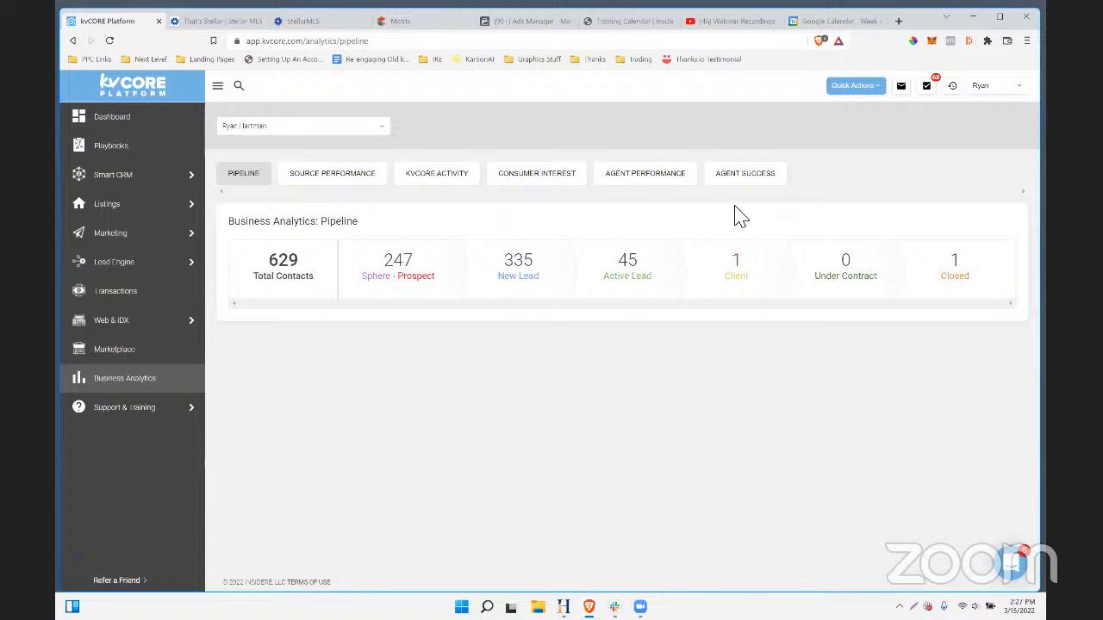
{"action": "left_click", "coordinate": [534, 22]}
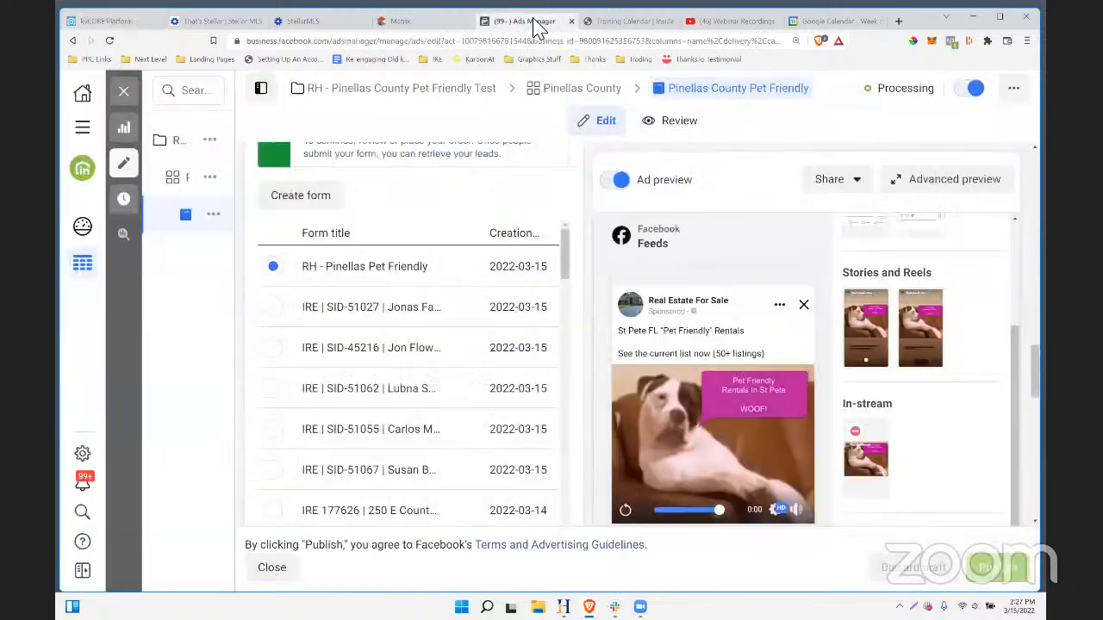
{"action": "left_click", "coordinate": [607, 22]}
{"action": "left_click", "coordinate": [501, 21]}
{"action": "scroll", "coordinate": [422, 366], "scroll_direction": "down", "scroll_amount": 5}
{"action": "scroll", "coordinate": [422, 366], "scroll_direction": "down", "scroll_amount": 10}
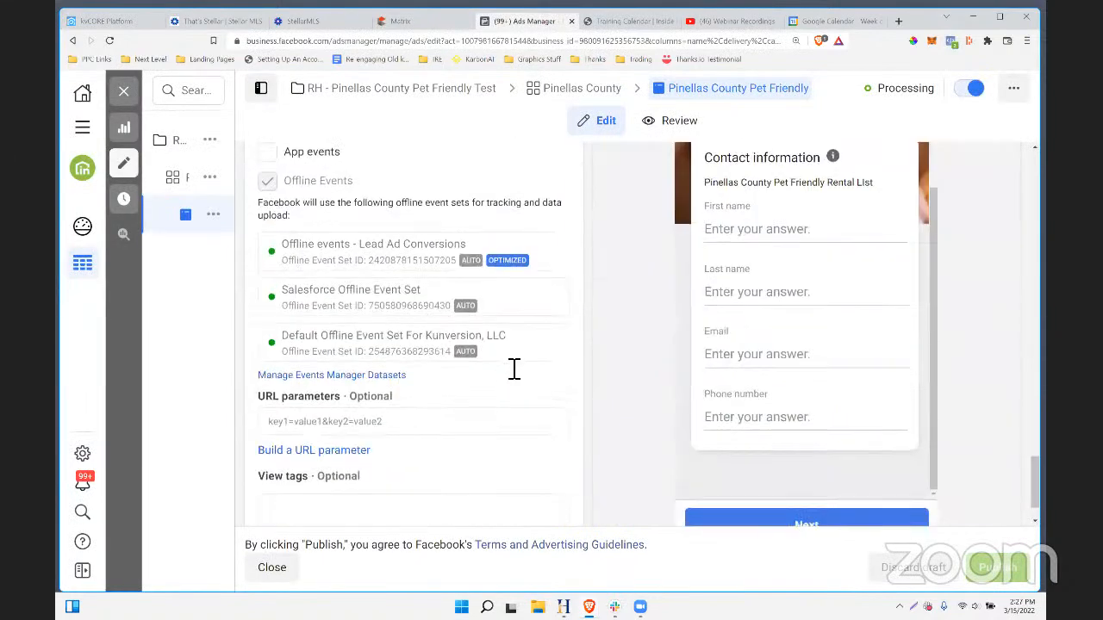
{"action": "scroll", "coordinate": [419, 358], "scroll_direction": "up", "scroll_amount": 3}
{"action": "scroll", "coordinate": [422, 359], "scroll_direction": "down", "scroll_amount": 2}
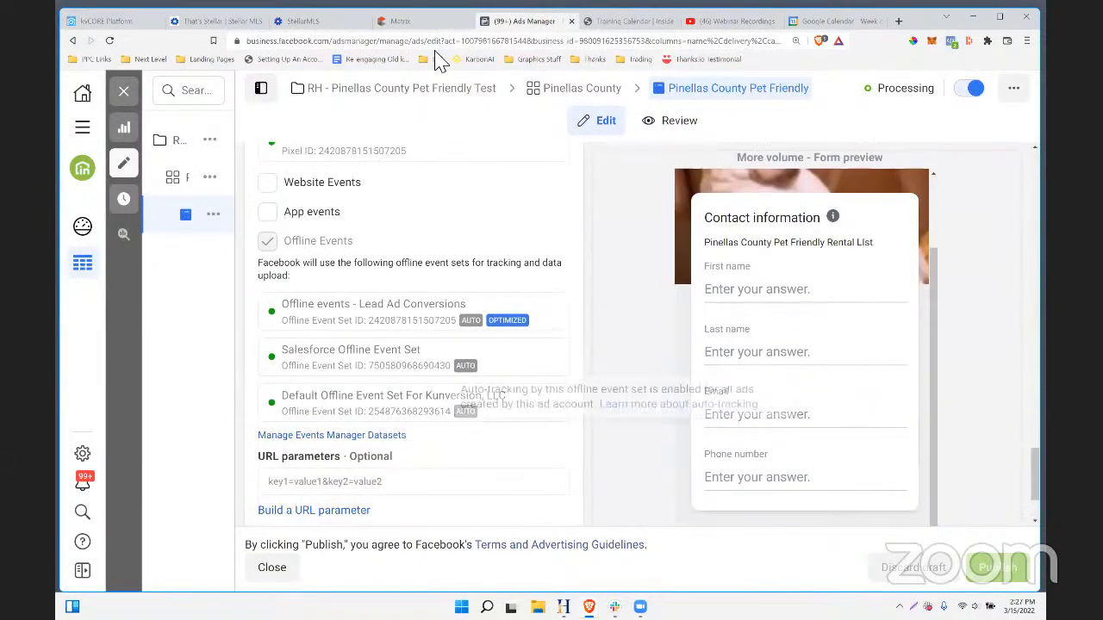
{"action": "scroll", "coordinate": [465, 161], "scroll_direction": "up", "scroll_amount": 2}
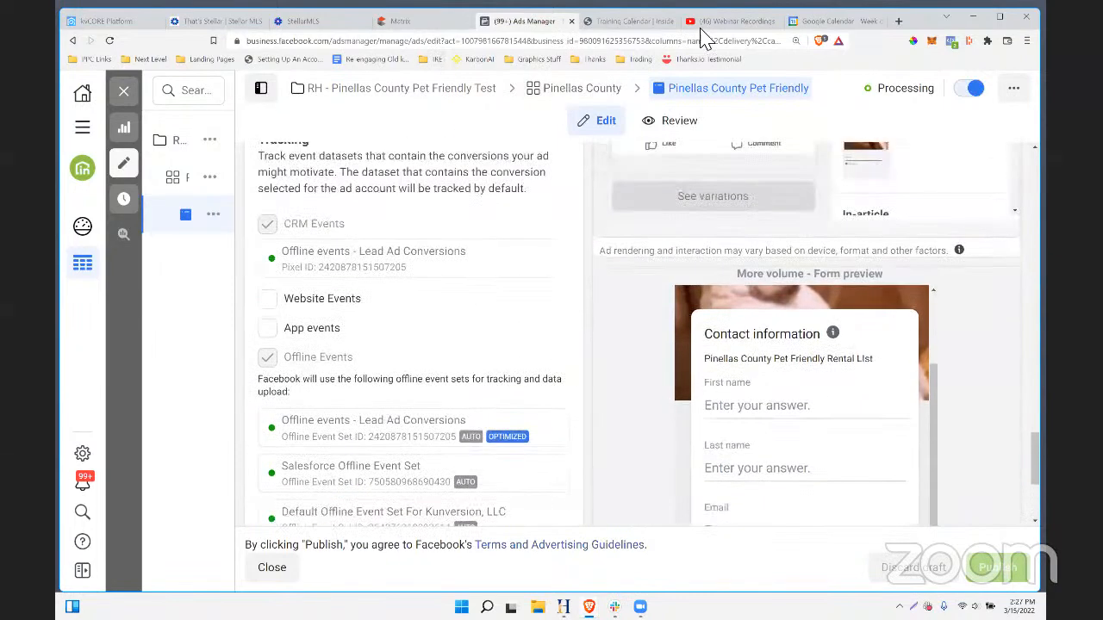
- Copy the link to the Building An Open House List Growth System webinar video
{"action": "left_click", "coordinate": [719, 21]}
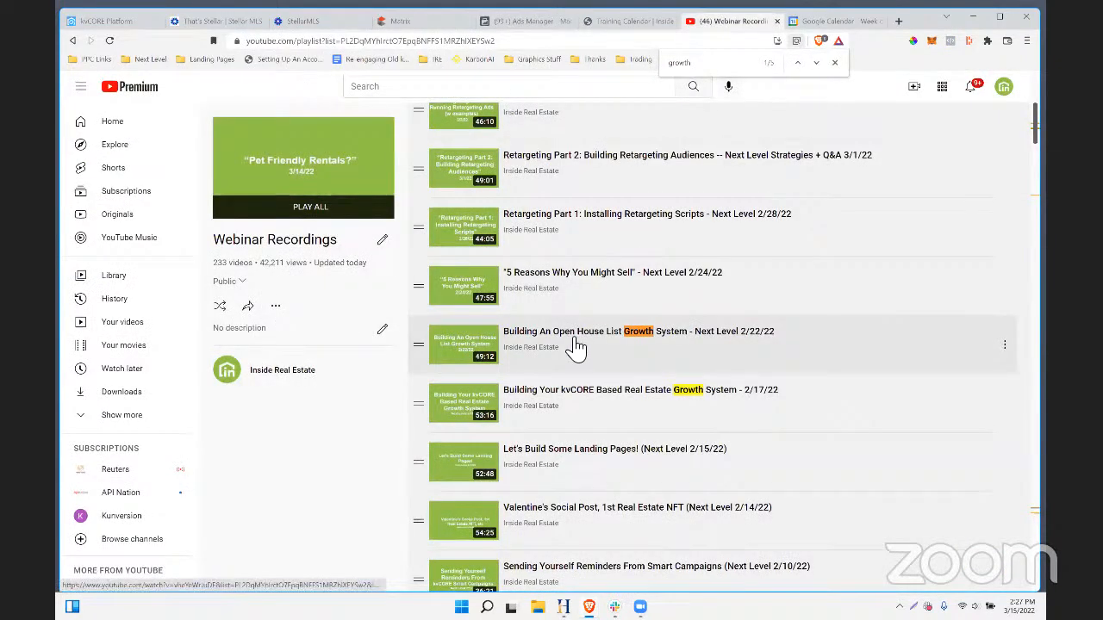
{"action": "left_click_drag", "start_coordinate": [806, 393], "coordinate": [499, 354]}
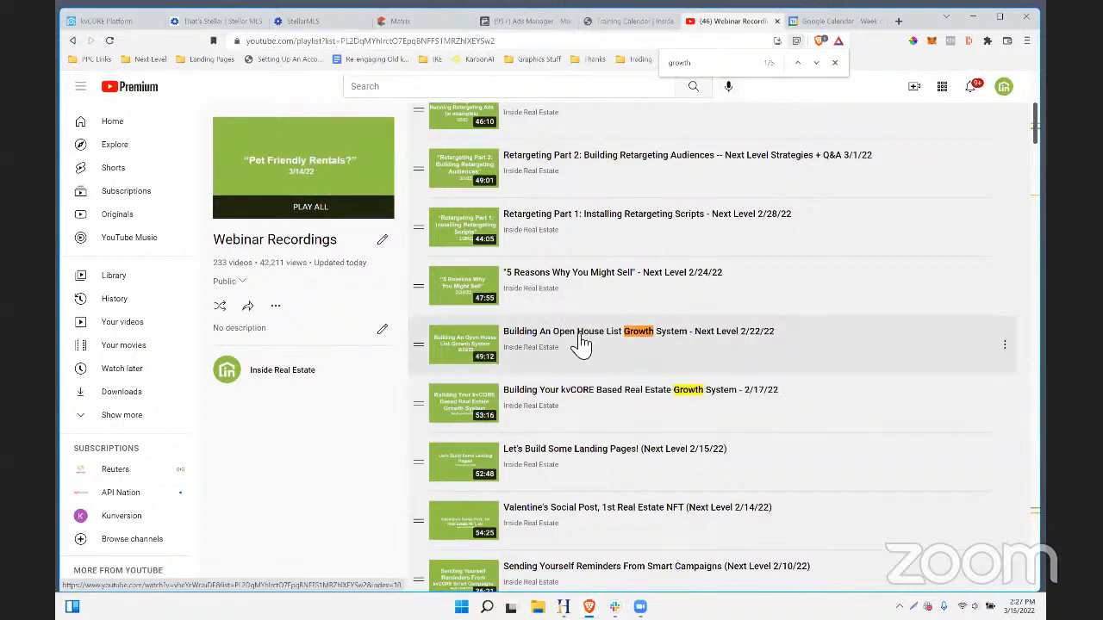
{"action": "right_click", "coordinate": [614, 333]}
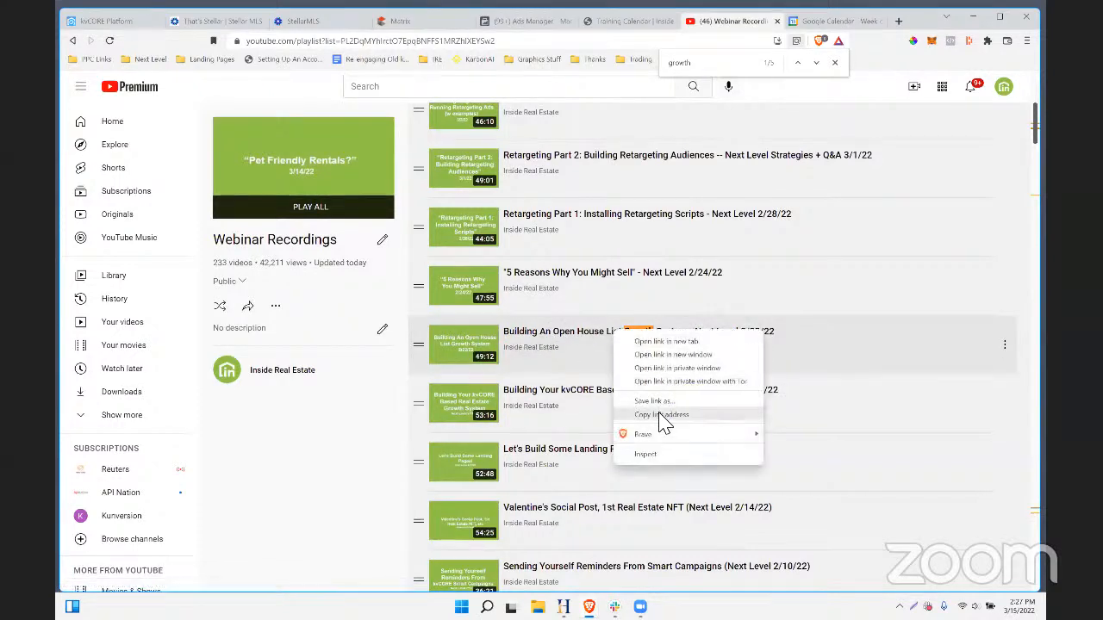
{"action": "left_click", "coordinate": [662, 414]}
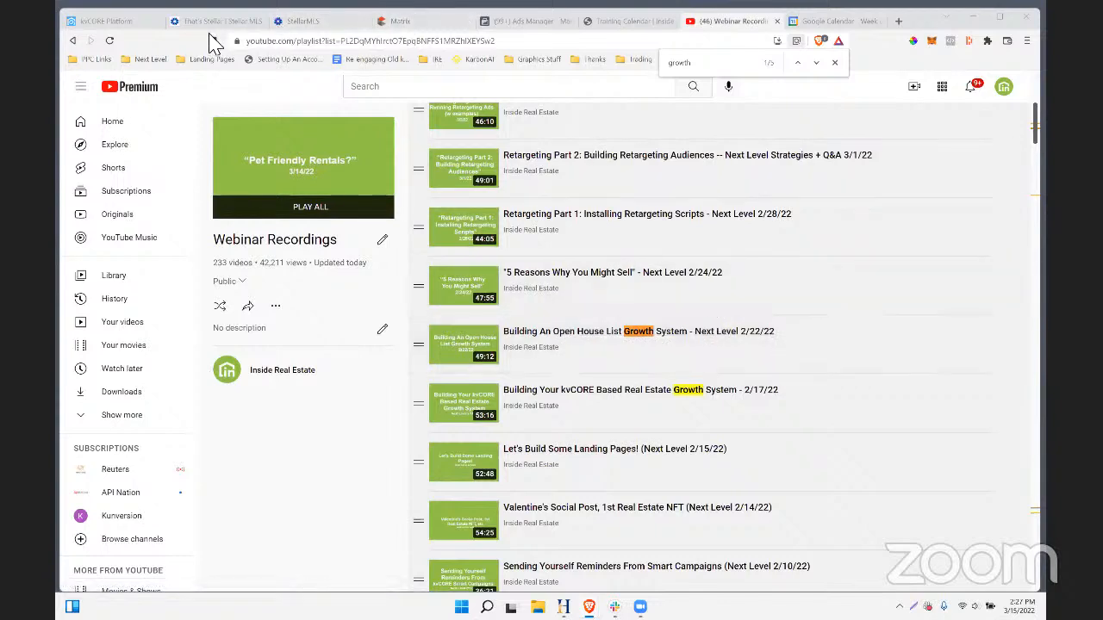
- Pass through kvCORE back to the Facebook ad editor and scroll through it
{"action": "left_click", "coordinate": [112, 22]}
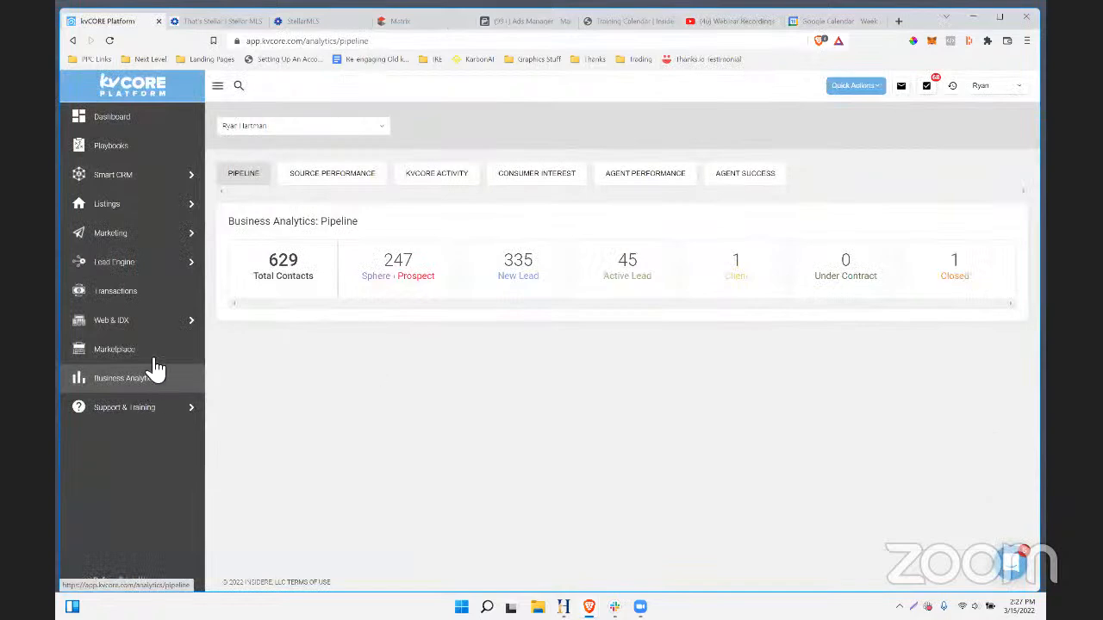
{"action": "left_click", "coordinate": [538, 22]}
{"action": "scroll", "coordinate": [758, 396], "scroll_direction": "down", "scroll_amount": 3}
{"action": "scroll", "coordinate": [821, 362], "scroll_direction": "up", "scroll_amount": 2}
{"action": "scroll", "coordinate": [748, 353], "scroll_direction": "down", "scroll_amount": 2}
- Load zapier in the browser, open Zaps, and filter them for 'open house'
{"action": "left_click", "coordinate": [607, 21]}
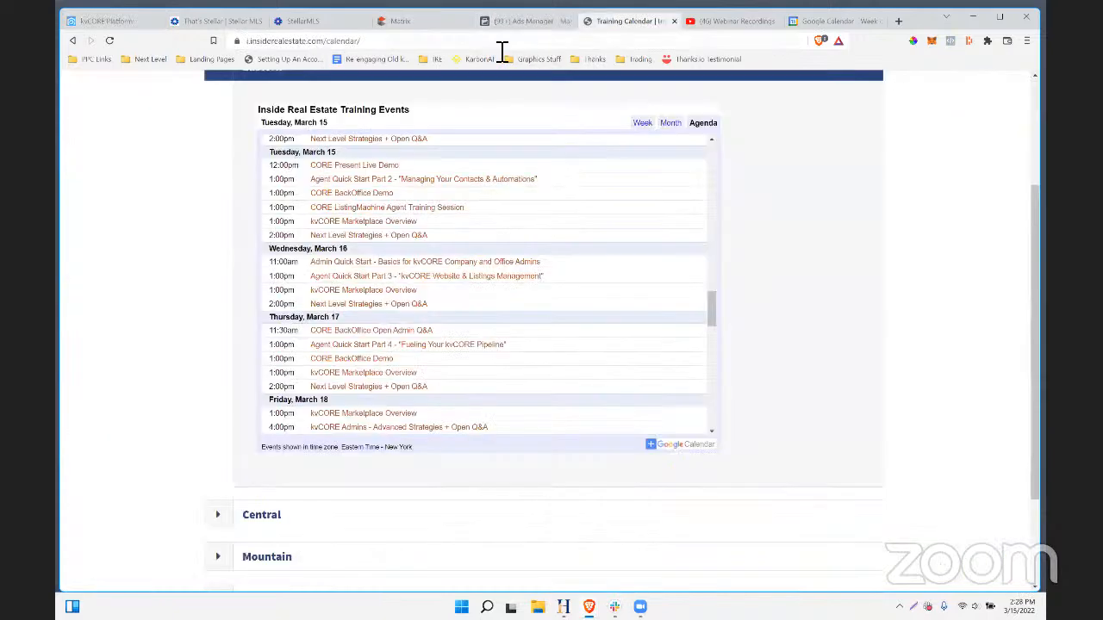
{"action": "left_click", "coordinate": [499, 45]}
{"action": "type", "text": "zapier.com"}
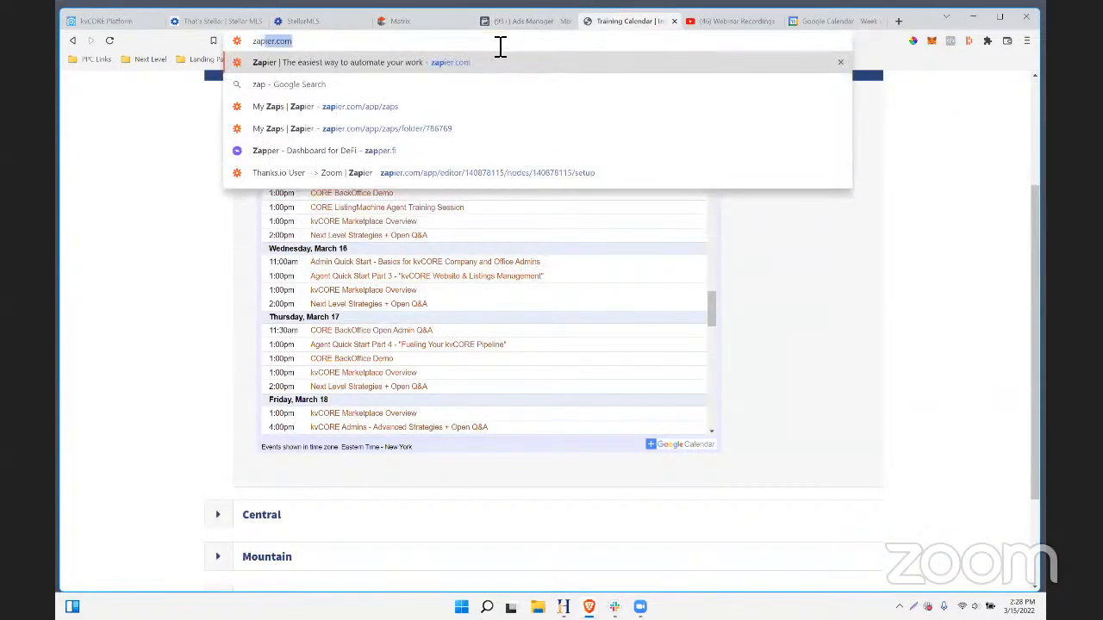
{"action": "key", "text": "Return"}
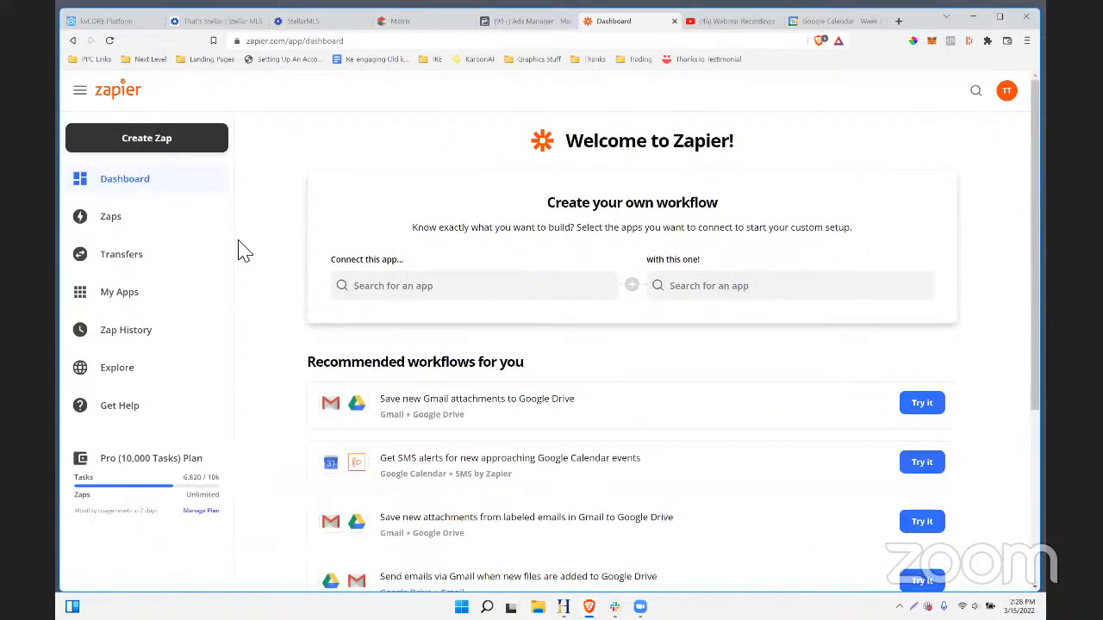
{"action": "left_click", "coordinate": [123, 229]}
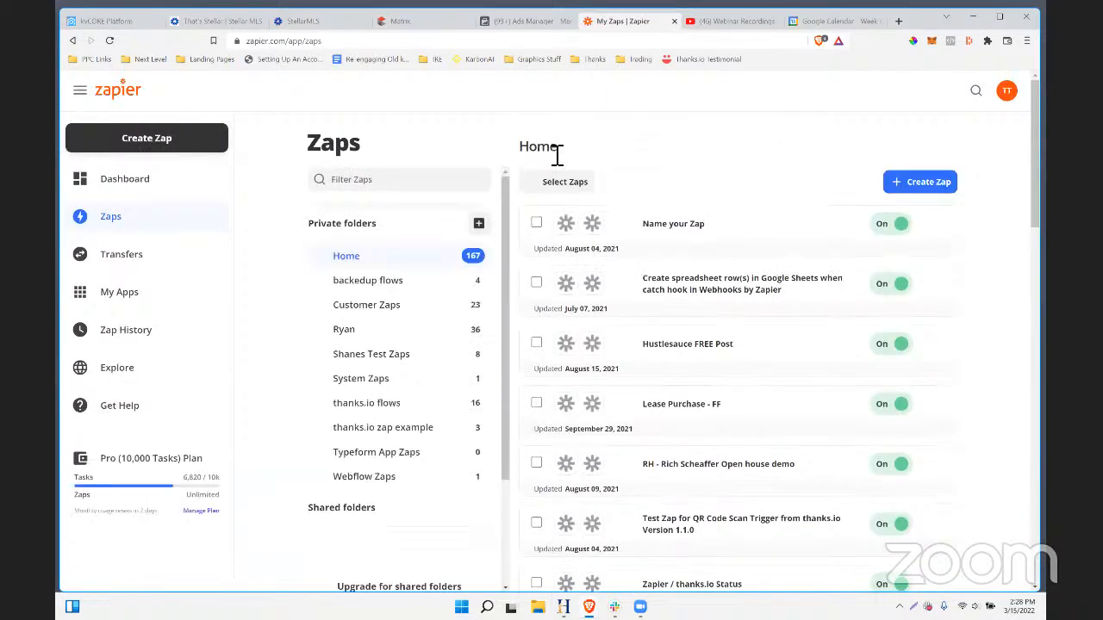
{"action": "left_click", "coordinate": [393, 183]}
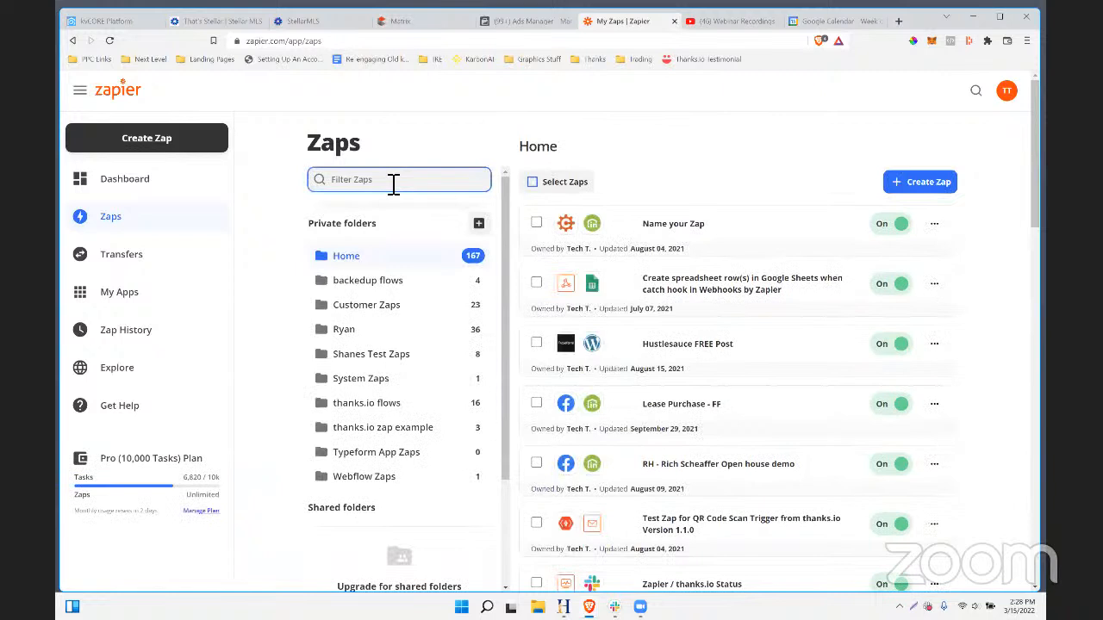
{"action": "key", "text": "Return"}
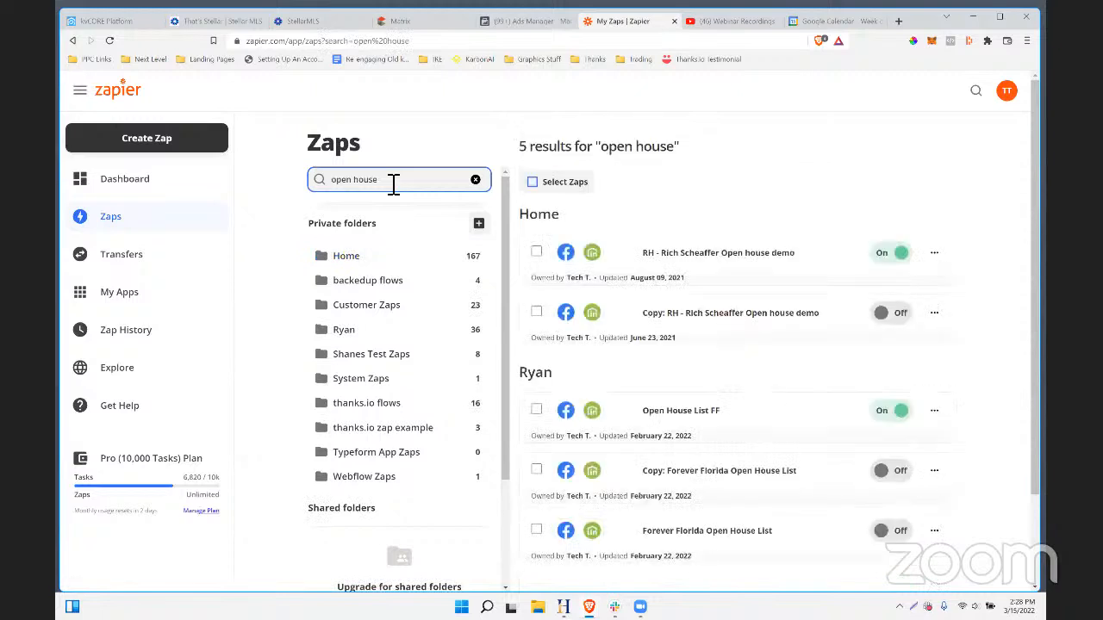
- Inspect the Open House List FF zap's Create Contact action and its openhouselist tag, then return to kvCORE
{"action": "left_click", "coordinate": [714, 419]}
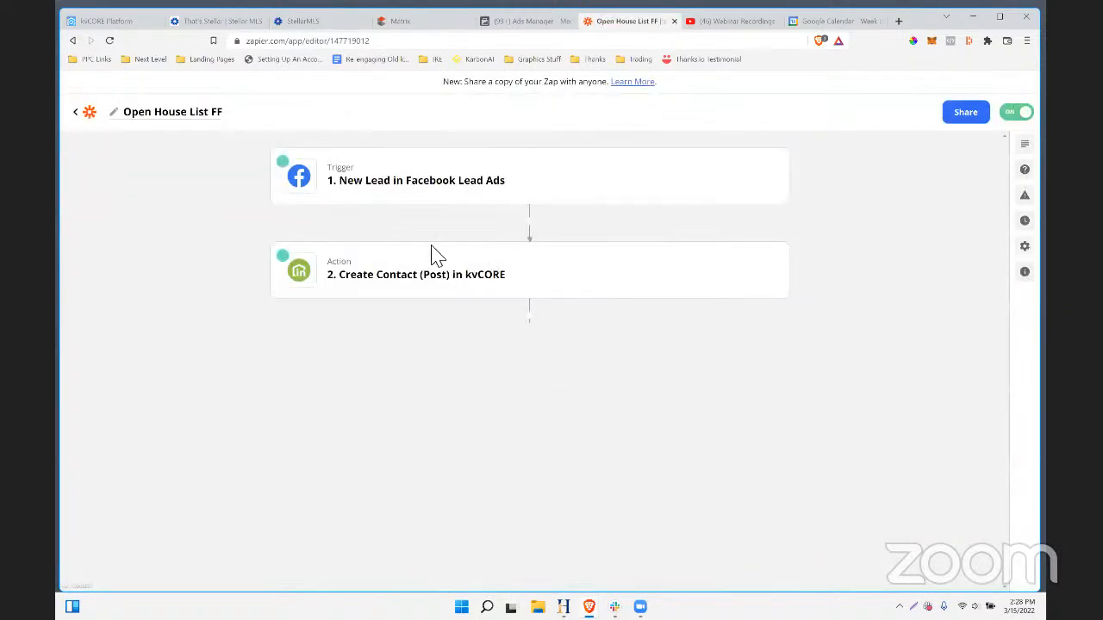
{"action": "left_click", "coordinate": [379, 277]}
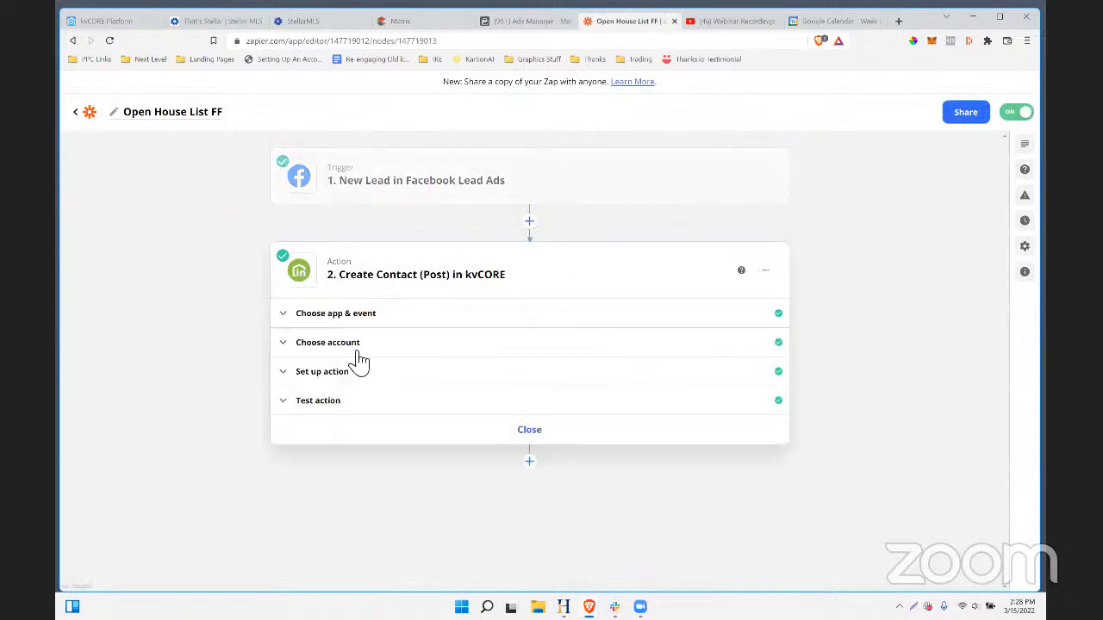
{"action": "left_click", "coordinate": [338, 380]}
{"action": "scroll", "coordinate": [756, 211], "scroll_direction": "down", "scroll_amount": 10}
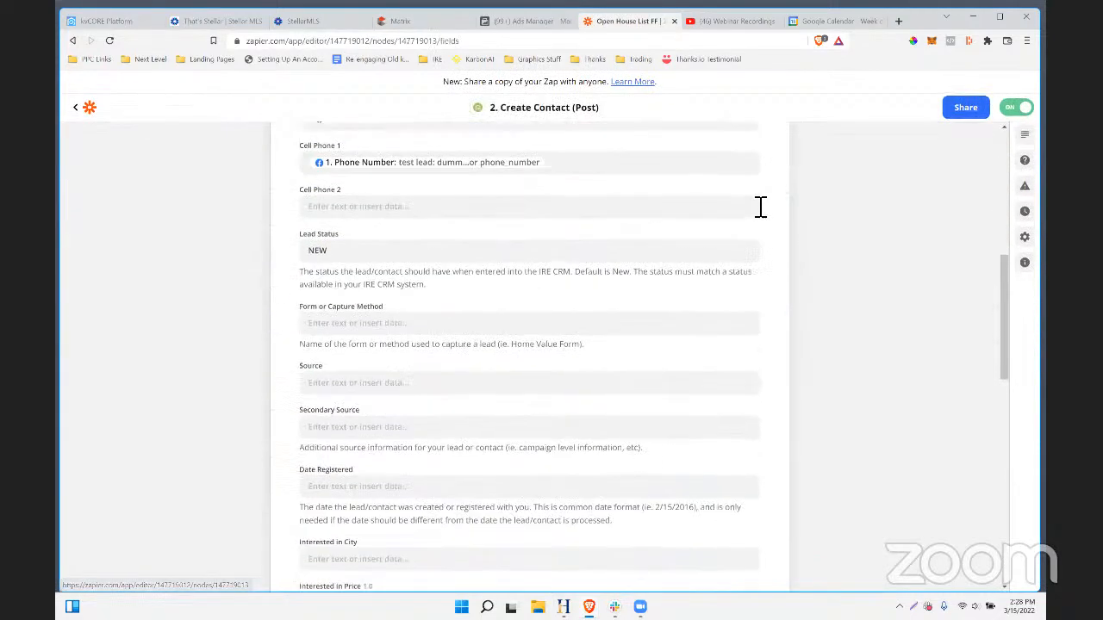
{"action": "scroll", "coordinate": [761, 206], "scroll_direction": "down", "scroll_amount": 8}
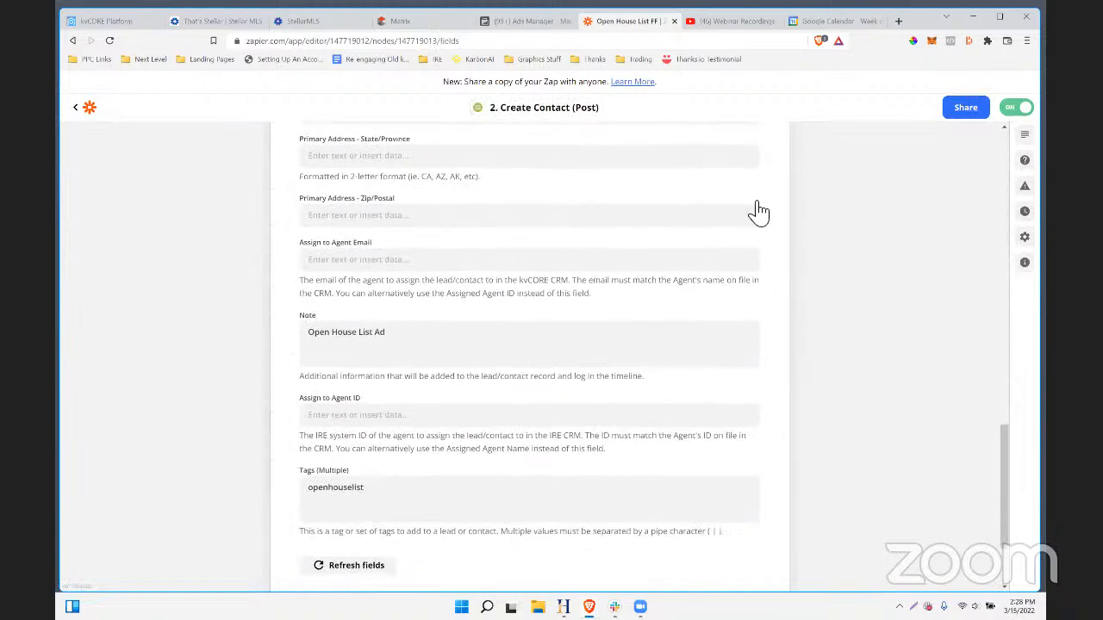
{"action": "left_click_drag", "start_coordinate": [376, 364], "coordinate": [299, 348]}
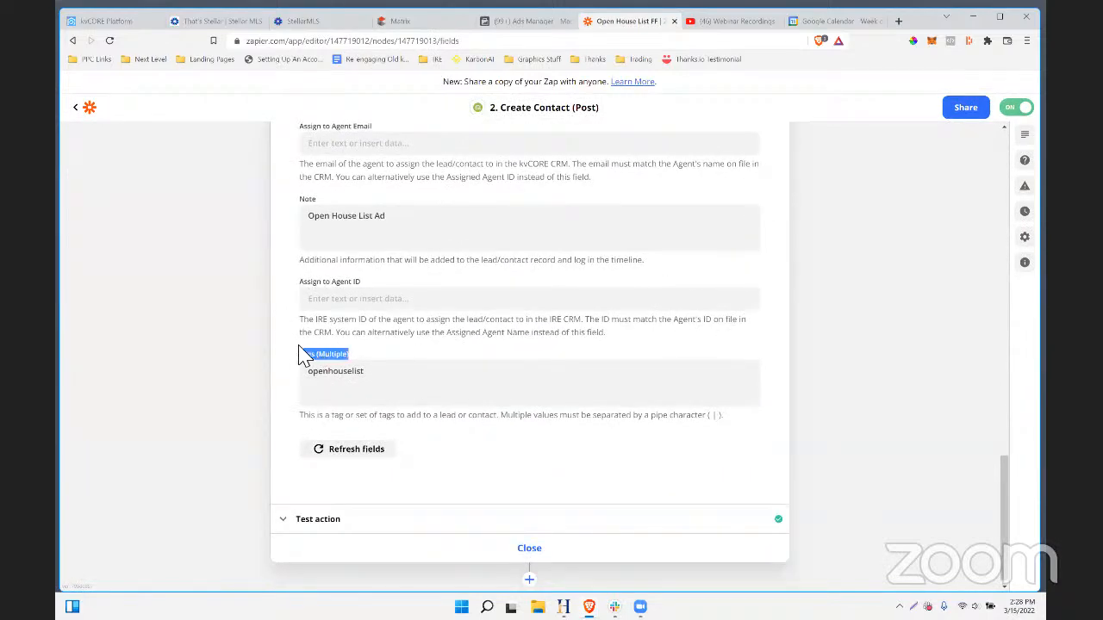
{"action": "left_click_drag", "start_coordinate": [370, 374], "coordinate": [309, 373]}
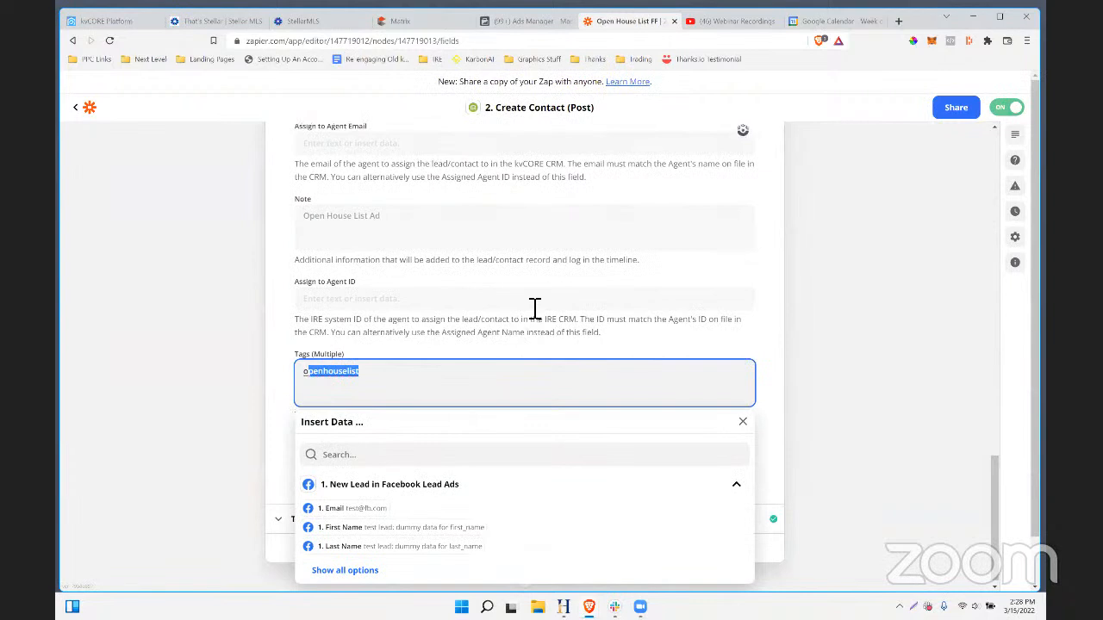
{"action": "left_click_drag", "start_coordinate": [359, 375], "coordinate": [312, 385]}
{"action": "left_click", "coordinate": [108, 21]}
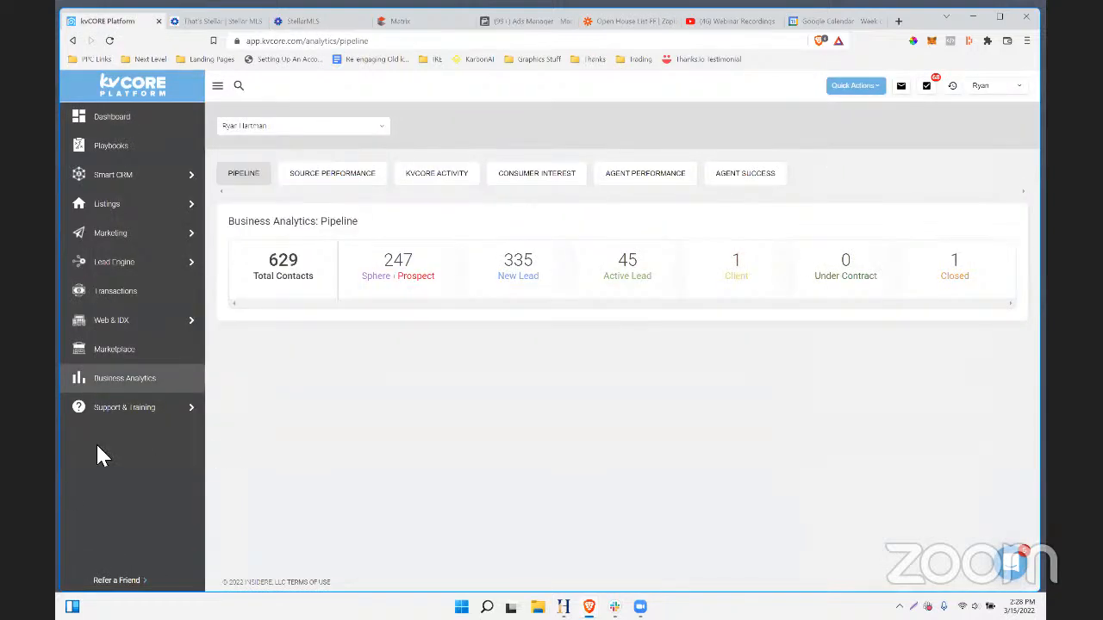
- Add Api Nation Integrations from the kvCORE Marketplace and browse its apps list
{"action": "left_click", "coordinate": [112, 349]}
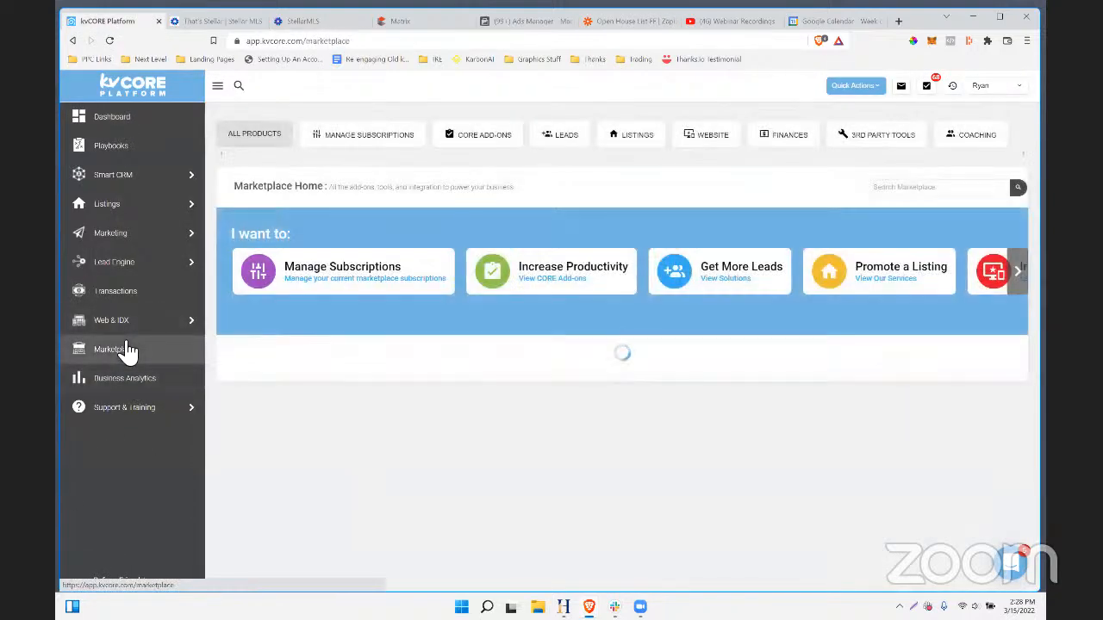
{"action": "scroll", "coordinate": [805, 374], "scroll_direction": "down", "scroll_amount": 10}
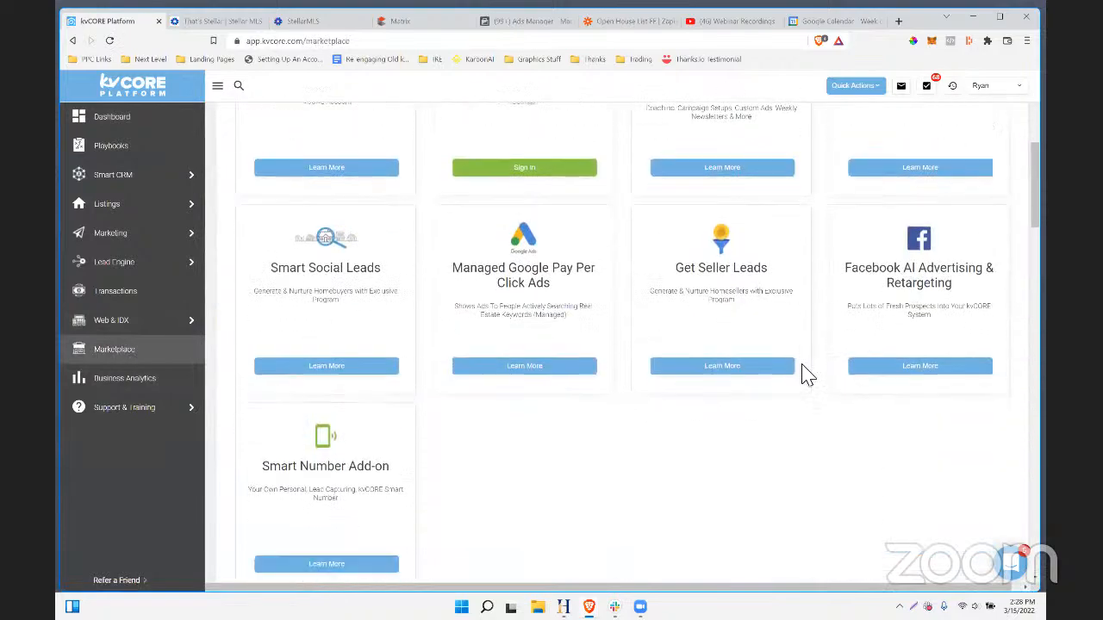
{"action": "scroll", "coordinate": [794, 409], "scroll_direction": "down", "scroll_amount": 4}
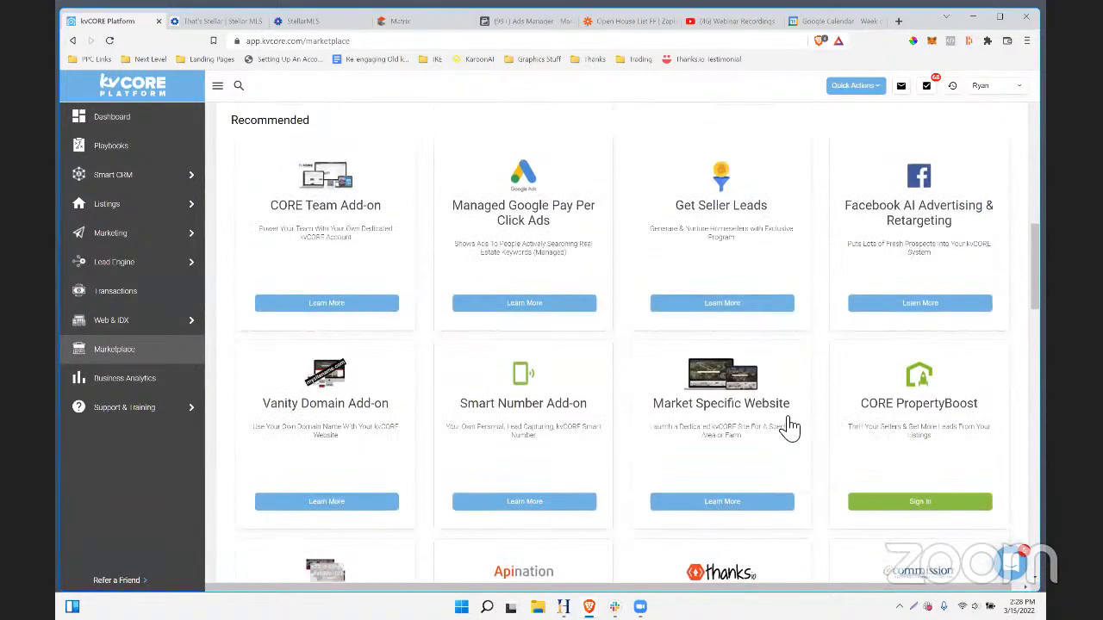
{"action": "left_click", "coordinate": [528, 412]}
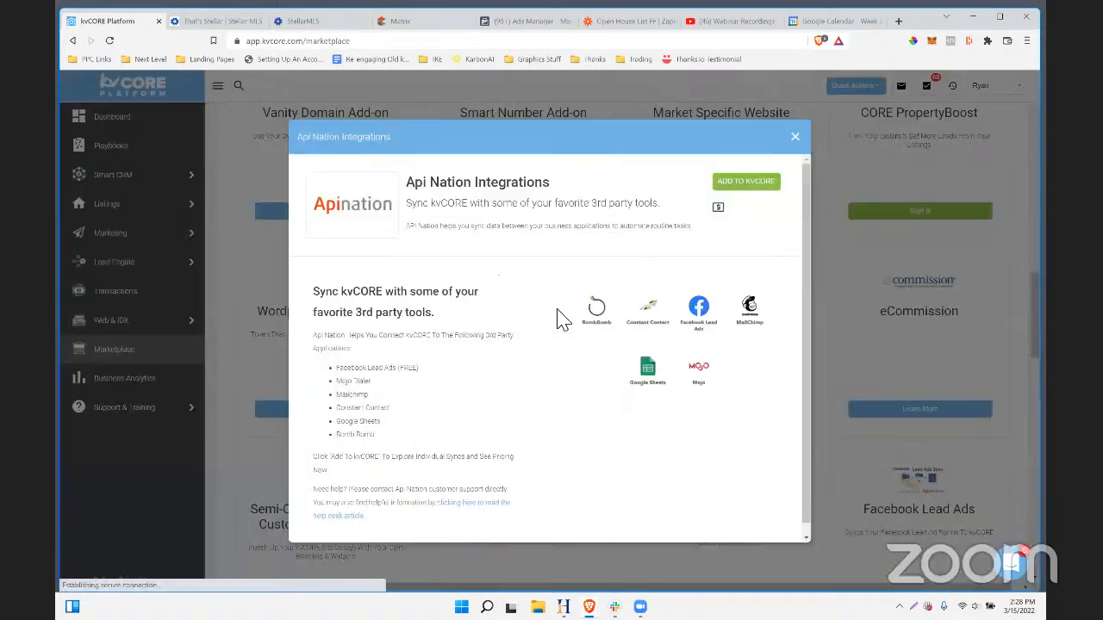
{"action": "left_click", "coordinate": [734, 185]}
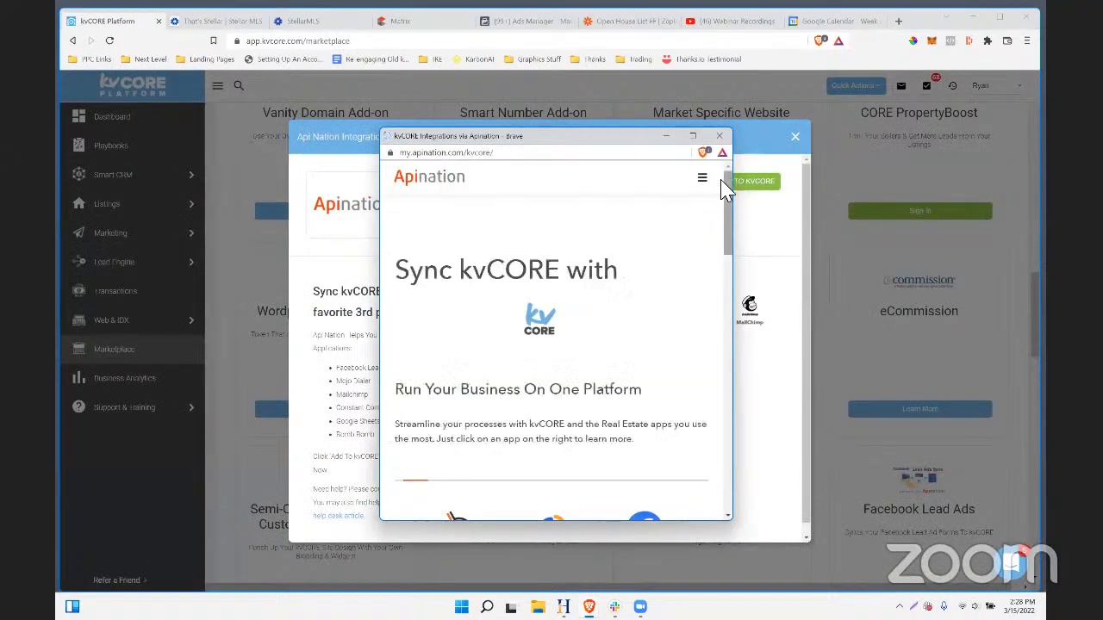
{"action": "scroll", "coordinate": [629, 266], "scroll_direction": "down", "scroll_amount": 3}
{"action": "scroll", "coordinate": [632, 265], "scroll_direction": "down", "scroll_amount": 3}
{"action": "scroll", "coordinate": [628, 413], "scroll_direction": "up", "scroll_amount": 4}
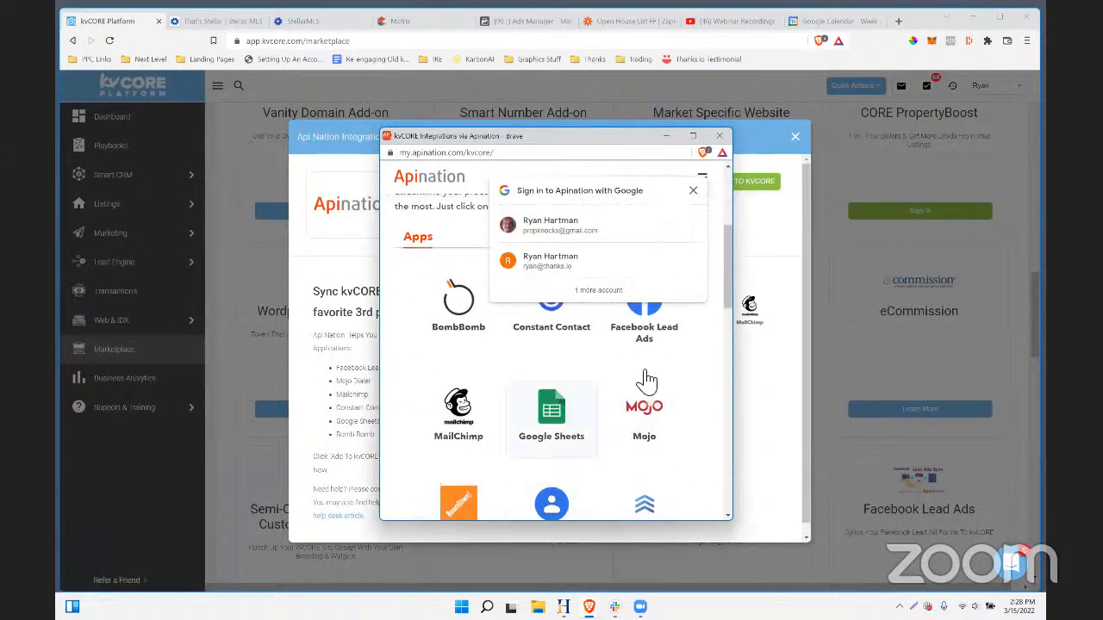
- Open Facebook Lead Ads and authorize Api Nation to connect the kvCORE account
{"action": "left_click", "coordinate": [693, 191]}
{"action": "left_click", "coordinate": [672, 296]}
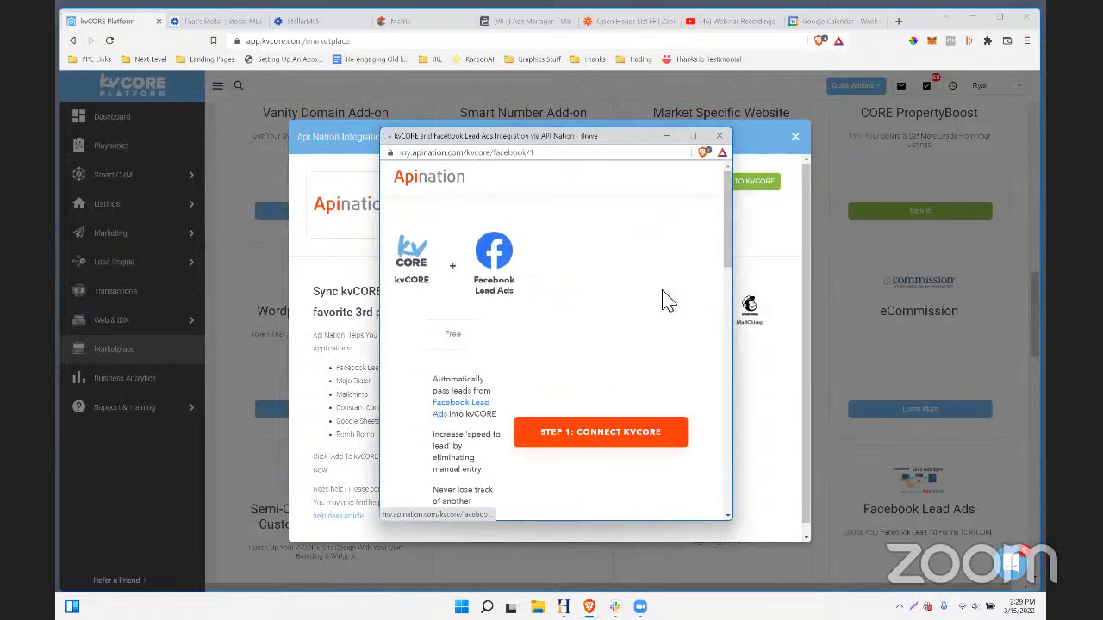
{"action": "scroll", "coordinate": [603, 323], "scroll_direction": "down", "scroll_amount": 2}
{"action": "left_click", "coordinate": [568, 262]}
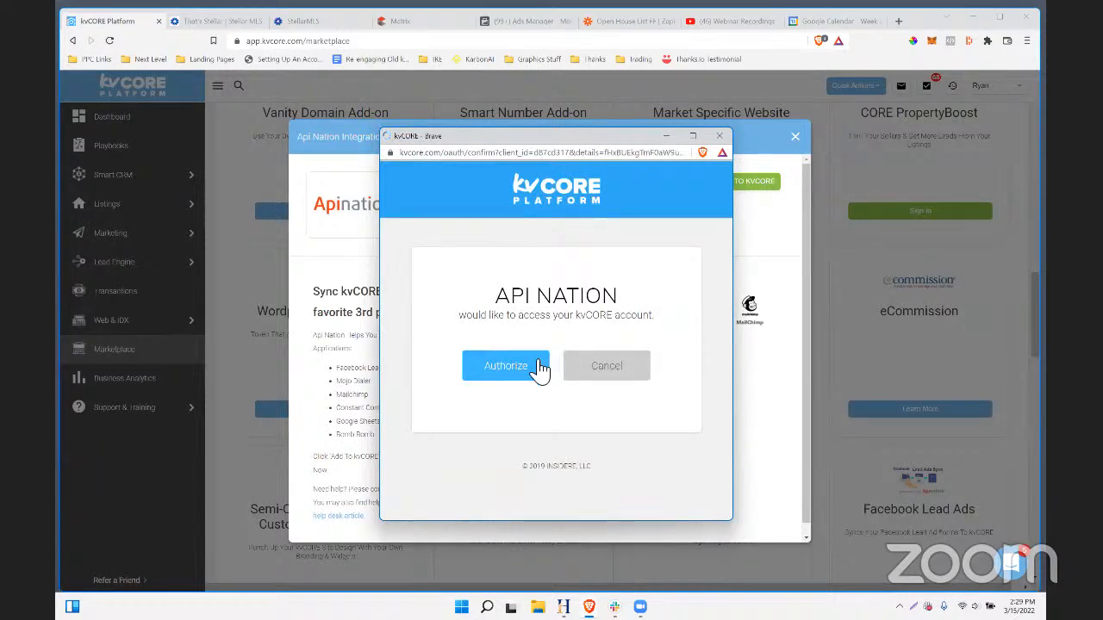
{"action": "left_click", "coordinate": [540, 367]}
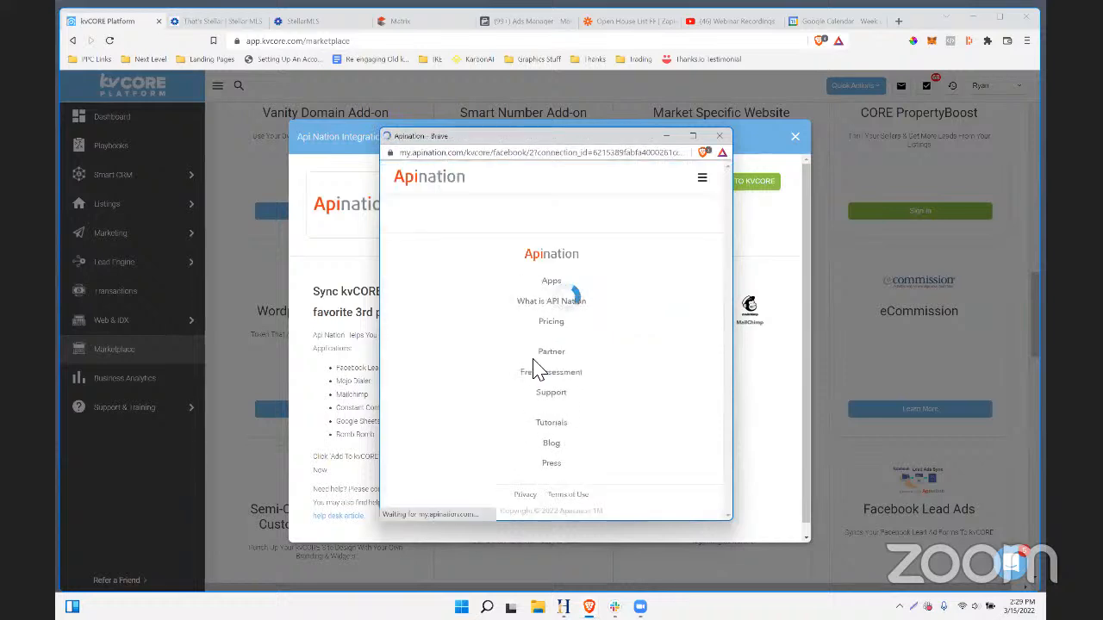
{"action": "scroll", "coordinate": [628, 349], "scroll_direction": "down", "scroll_amount": 2}
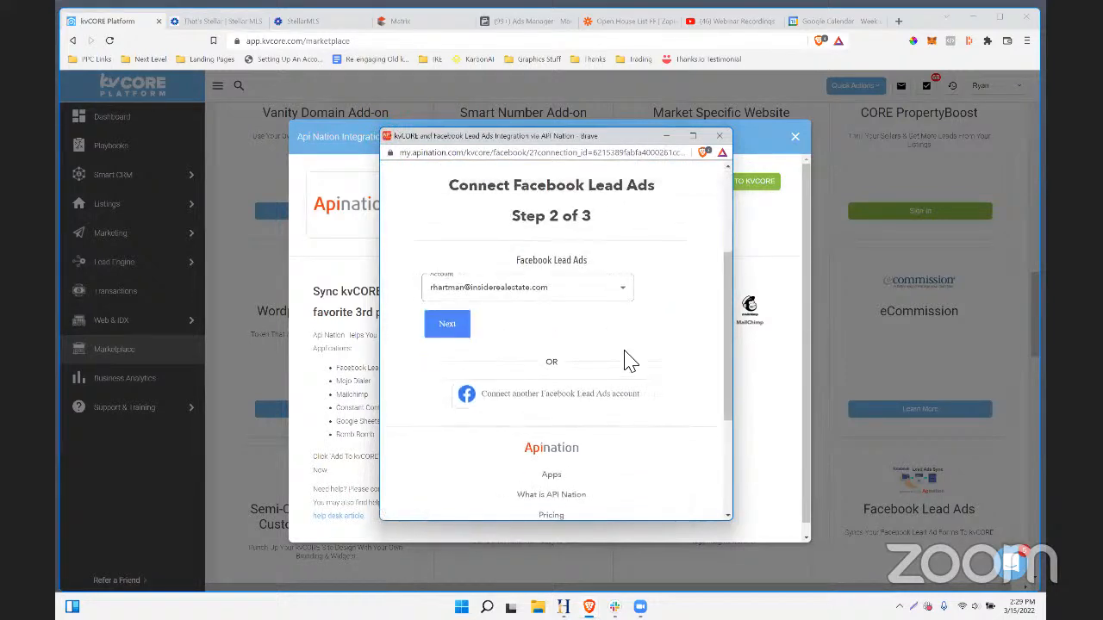
{"action": "left_click", "coordinate": [459, 328]}
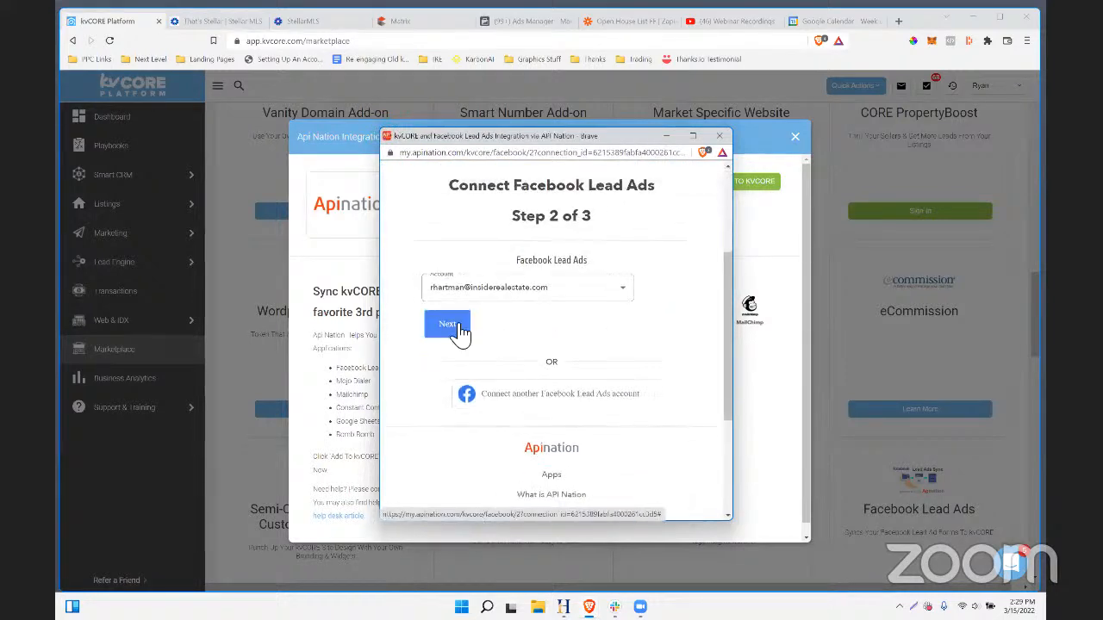
- Choose the Propertunity Knocks page and the RH Land Test lead form
{"action": "scroll", "coordinate": [612, 321], "scroll_direction": "down", "scroll_amount": 2}
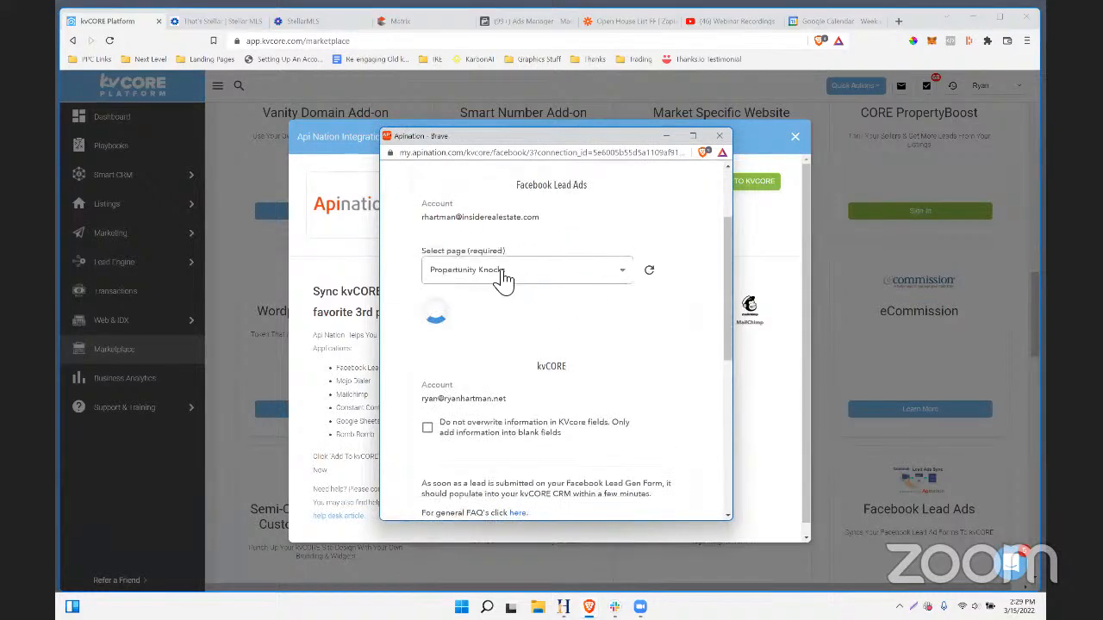
{"action": "left_click", "coordinate": [504, 270]}
{"action": "left_click", "coordinate": [515, 290]}
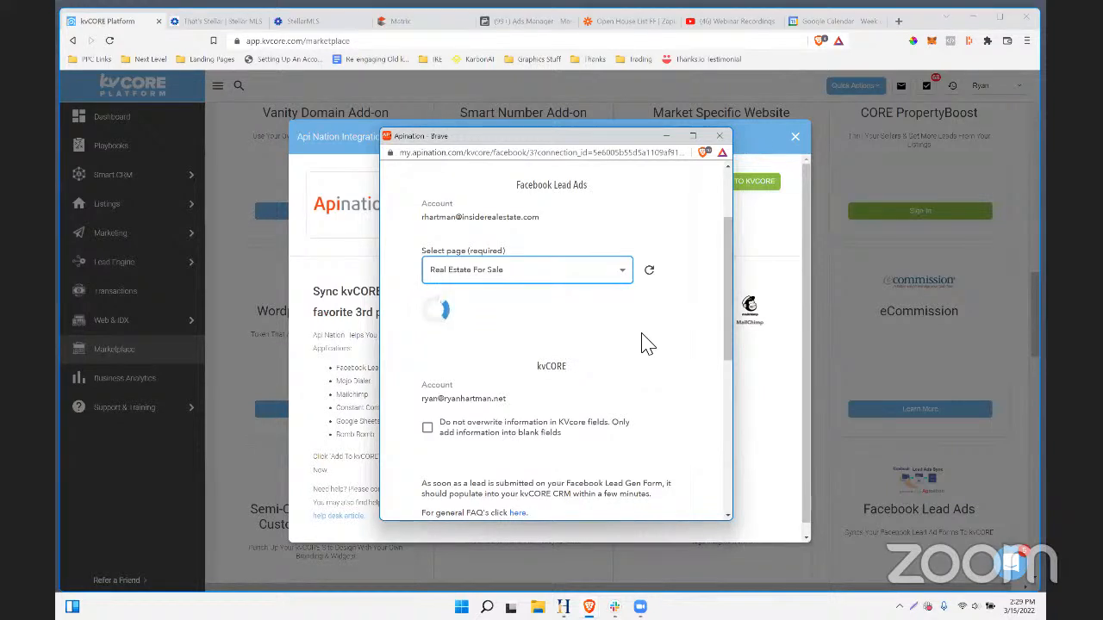
{"action": "scroll", "coordinate": [648, 344], "scroll_direction": "down", "scroll_amount": 3}
{"action": "scroll", "coordinate": [648, 344], "scroll_direction": "up", "scroll_amount": 2}
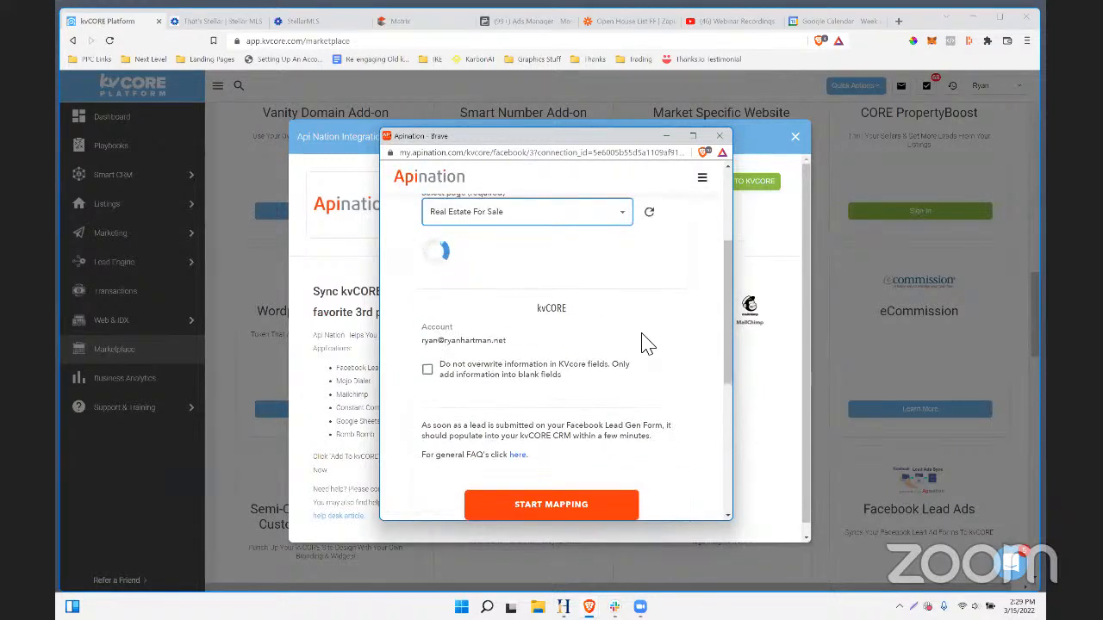
{"action": "scroll", "coordinate": [647, 343], "scroll_direction": "up", "scroll_amount": 1}
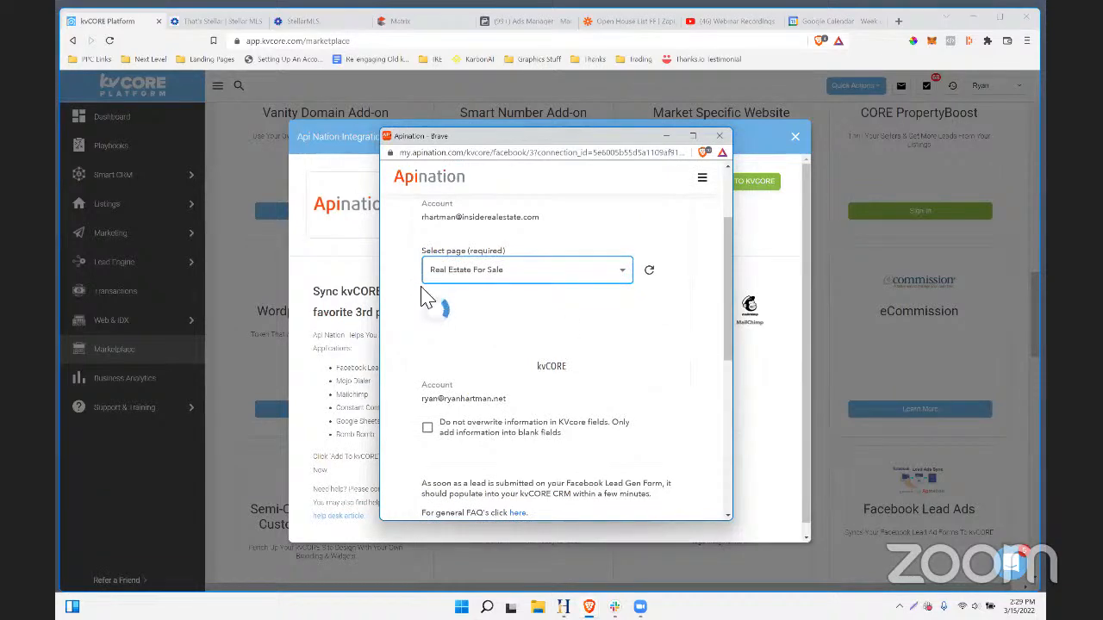
{"action": "scroll", "coordinate": [603, 336], "scroll_direction": "down", "scroll_amount": 3}
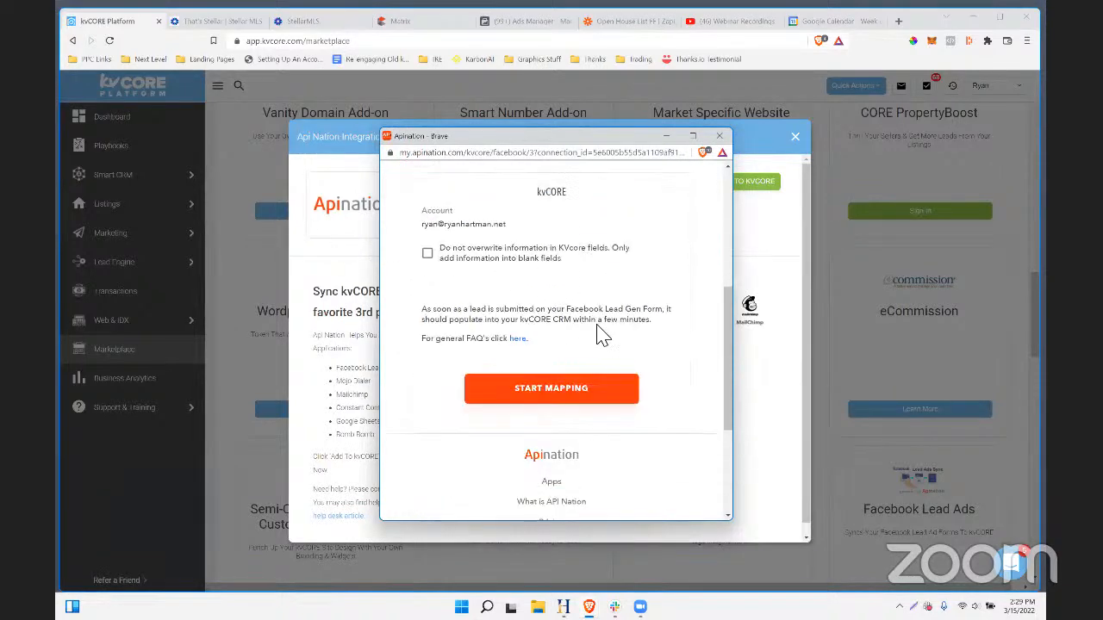
{"action": "scroll", "coordinate": [561, 328], "scroll_direction": "up", "scroll_amount": 2}
{"action": "left_click", "coordinate": [539, 222]}
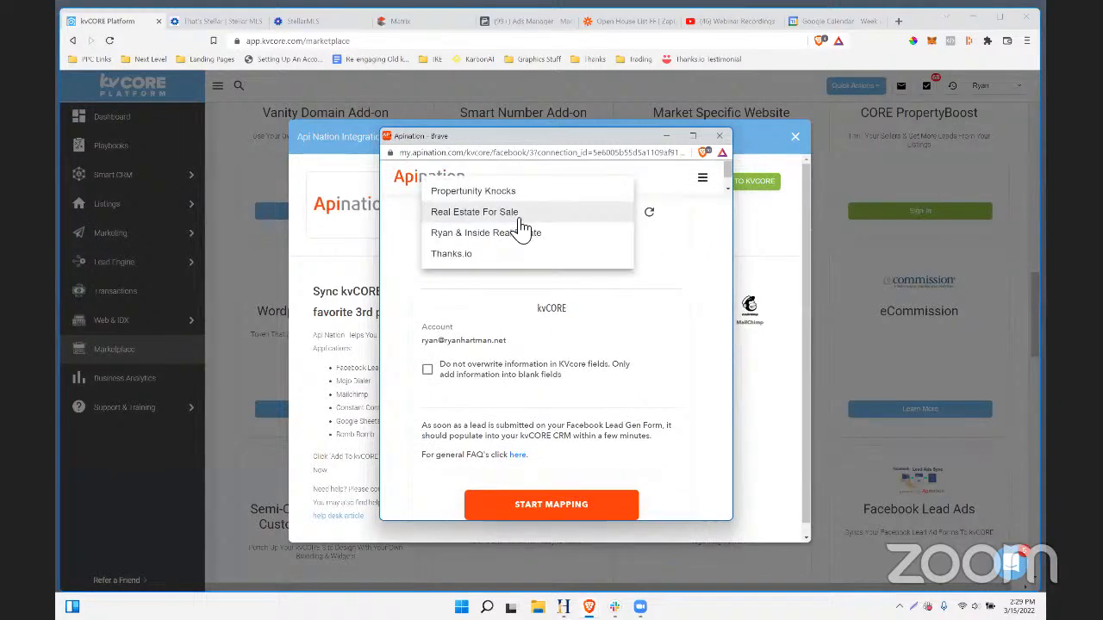
{"action": "left_click", "coordinate": [485, 193]}
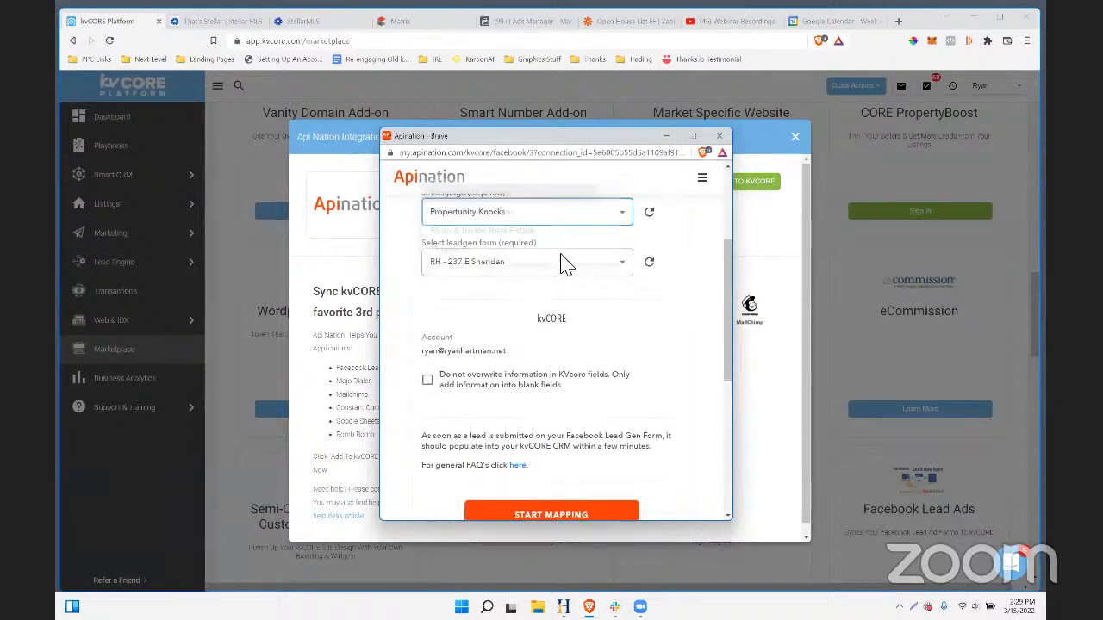
{"action": "left_click", "coordinate": [536, 267]}
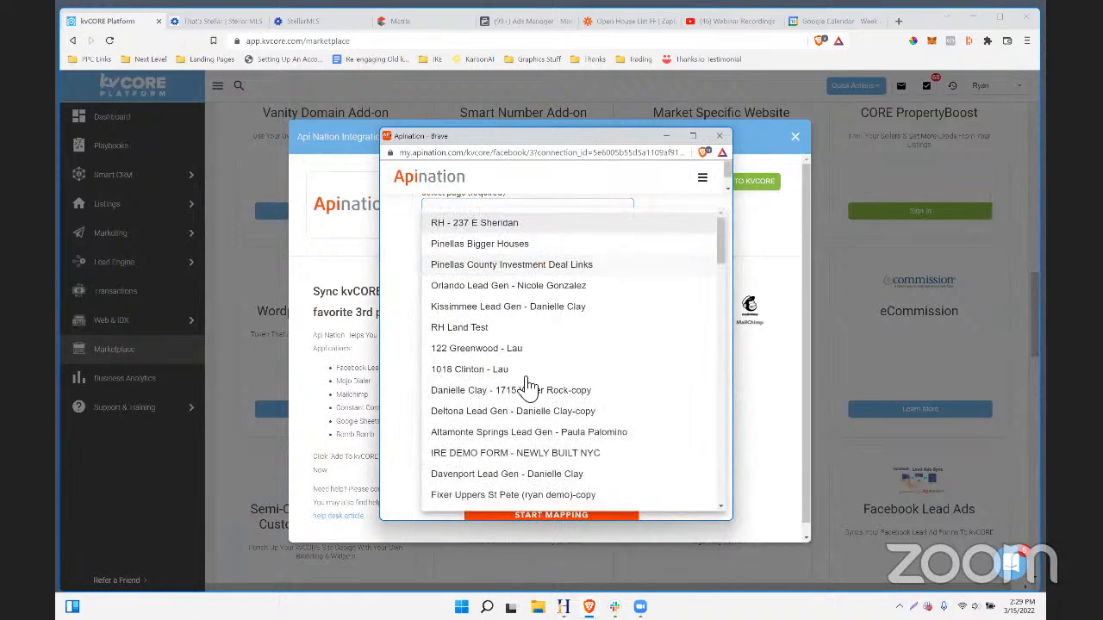
{"action": "left_click", "coordinate": [493, 328]}
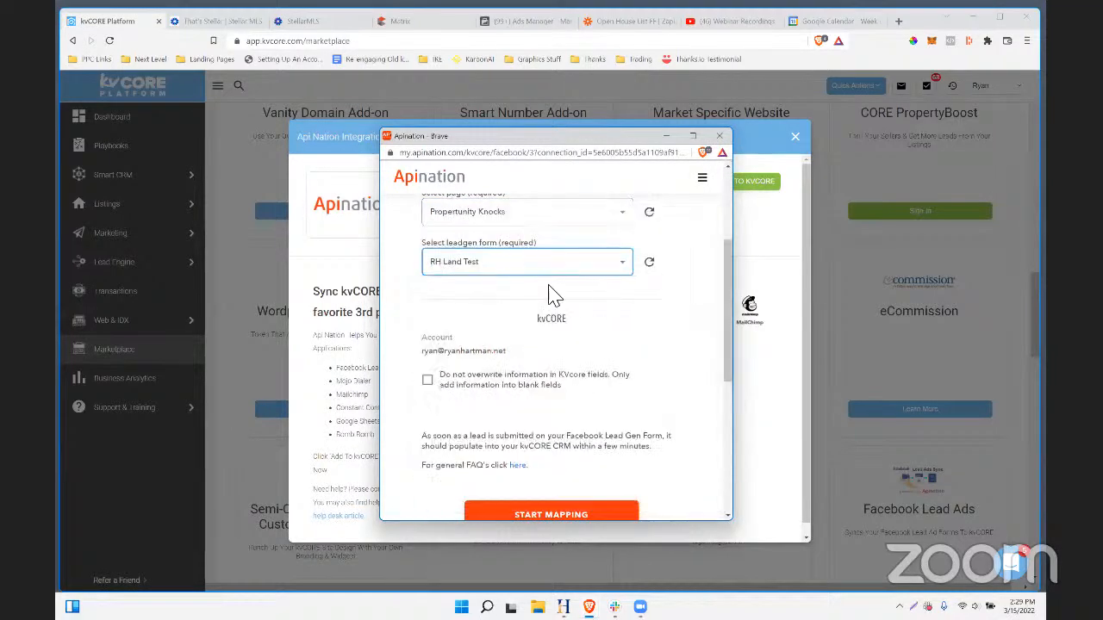
- Enable Do not overwrite kvCORE fields and start mapping the form fields
{"action": "scroll", "coordinate": [553, 291], "scroll_direction": "up", "scroll_amount": 1}
{"action": "left_click_drag", "start_coordinate": [456, 308], "coordinate": [533, 308]}
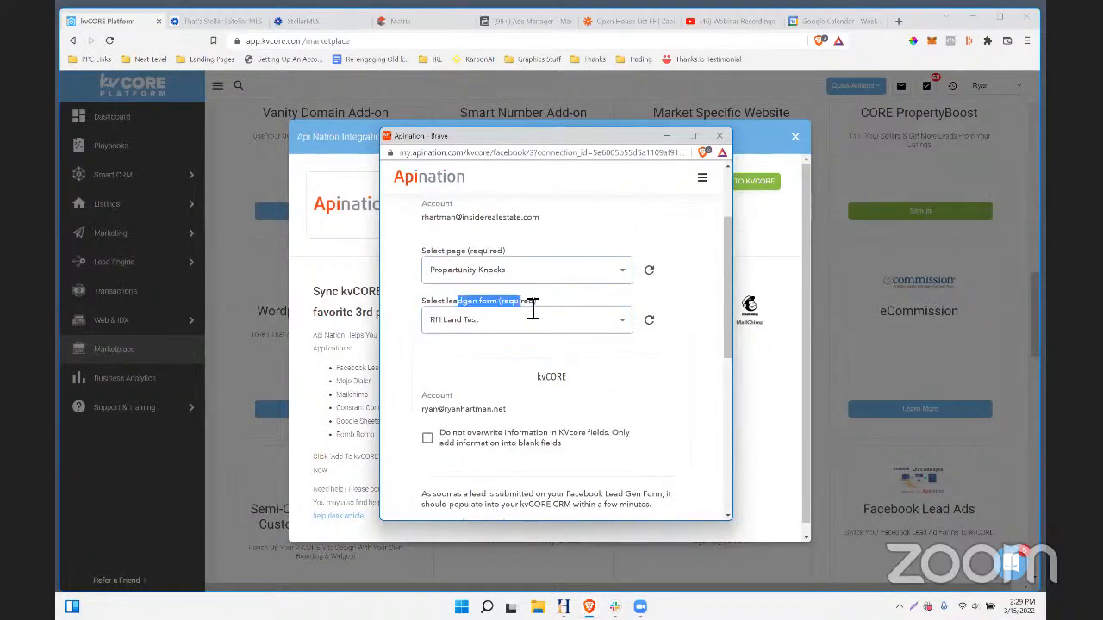
{"action": "scroll", "coordinate": [650, 335], "scroll_direction": "down", "scroll_amount": 3}
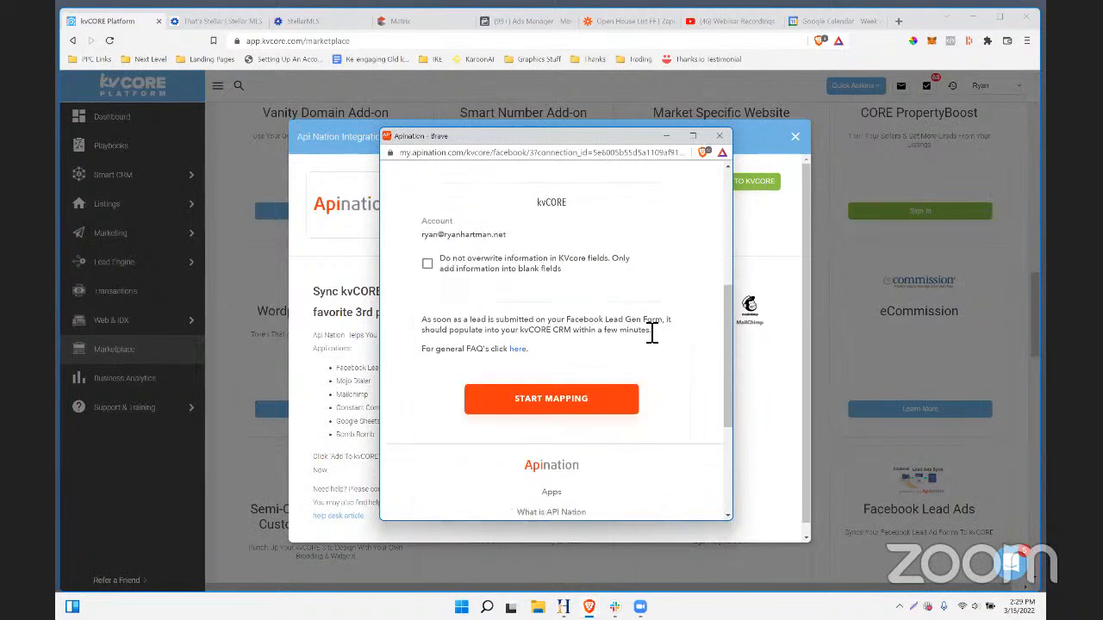
{"action": "left_click", "coordinate": [428, 264]}
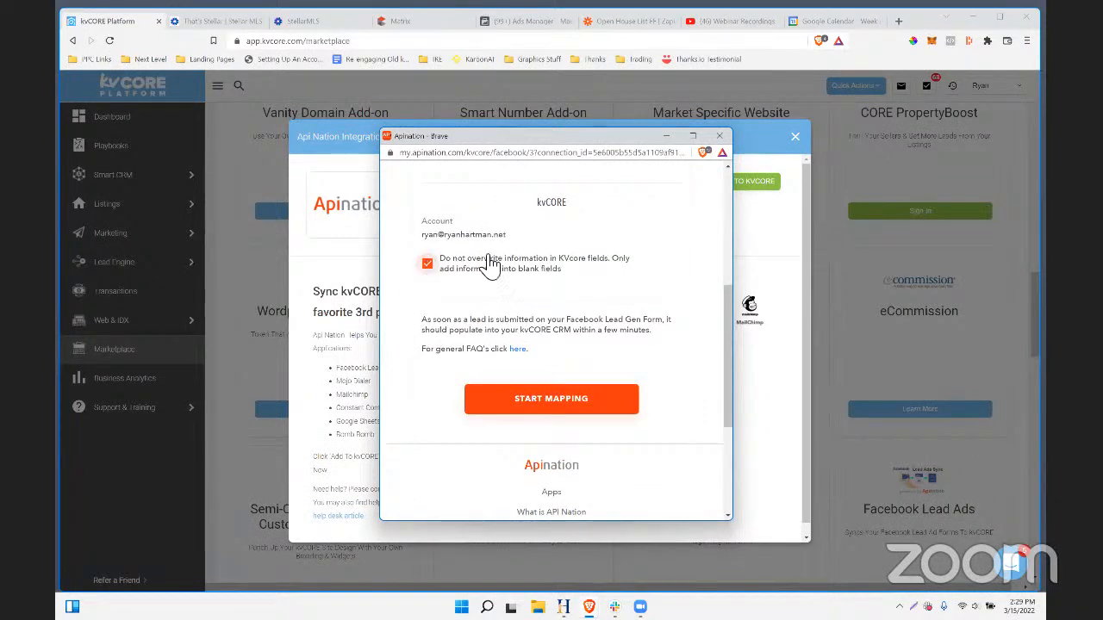
{"action": "left_click", "coordinate": [542, 398]}
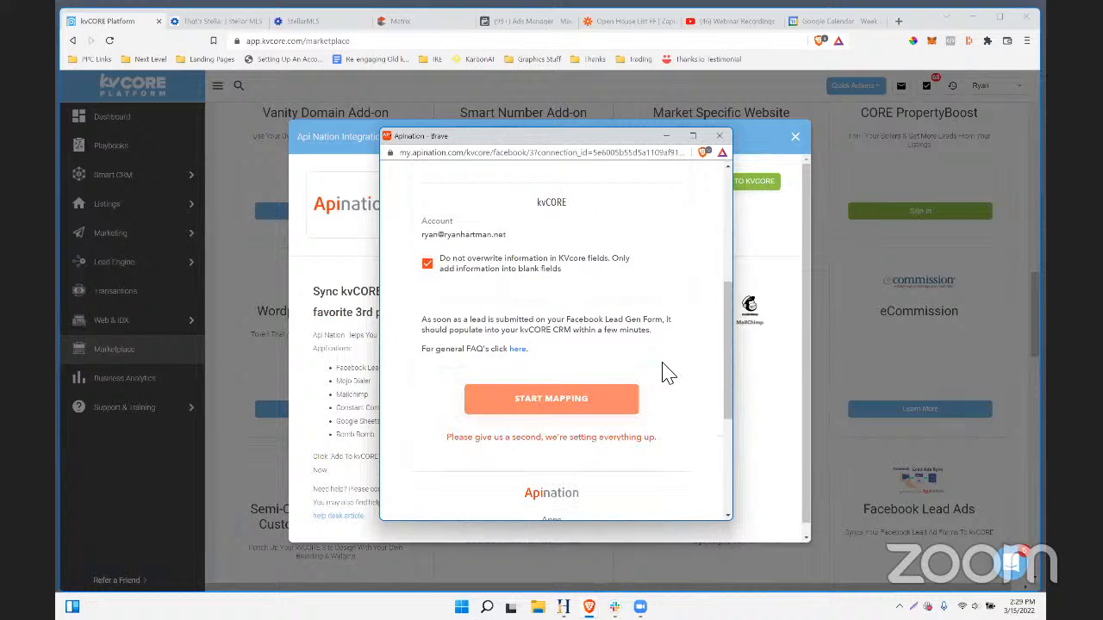
{"action": "scroll", "coordinate": [668, 372], "scroll_direction": "down", "scroll_amount": 2}
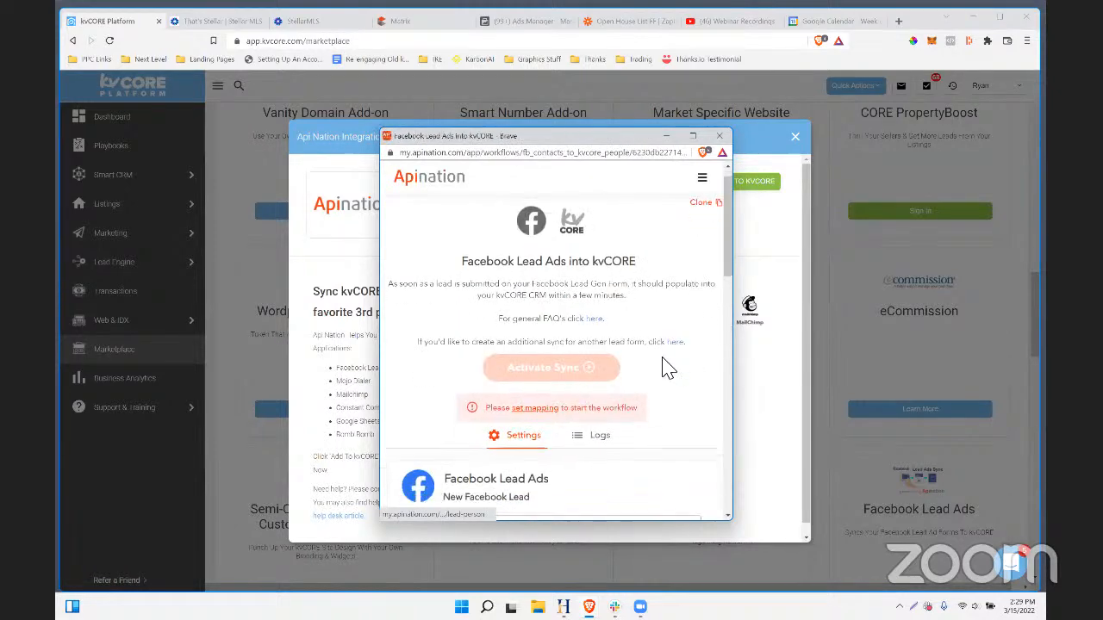
{"action": "scroll", "coordinate": [663, 366], "scroll_direction": "down", "scroll_amount": 7}
{"action": "scroll", "coordinate": [663, 366], "scroll_direction": "down", "scroll_amount": 3}
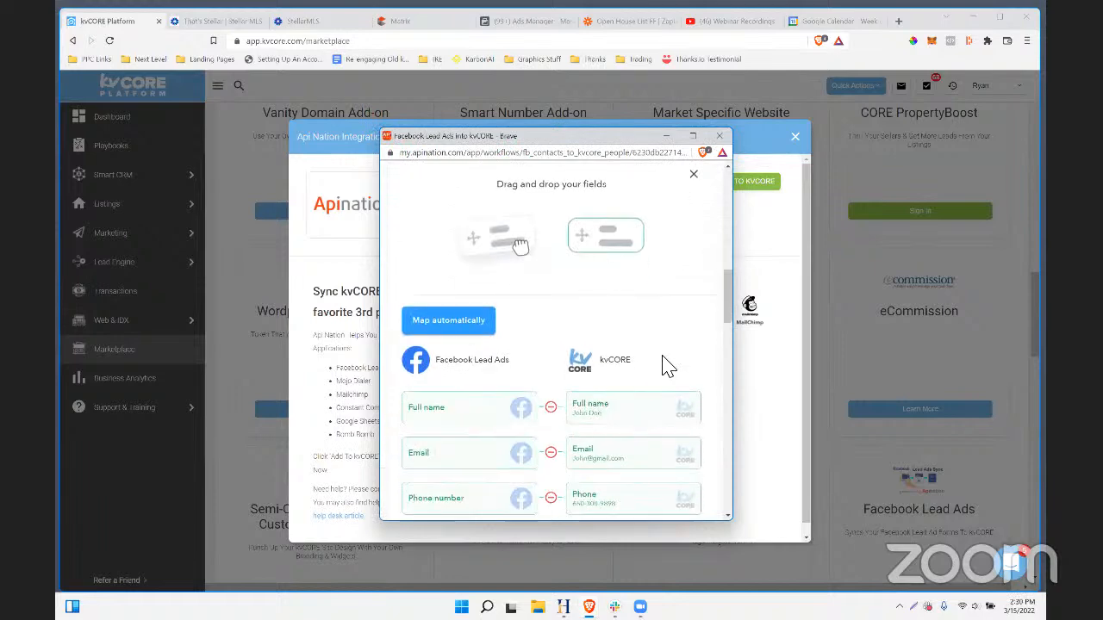
{"action": "scroll", "coordinate": [465, 293], "scroll_direction": "down", "scroll_amount": 2}
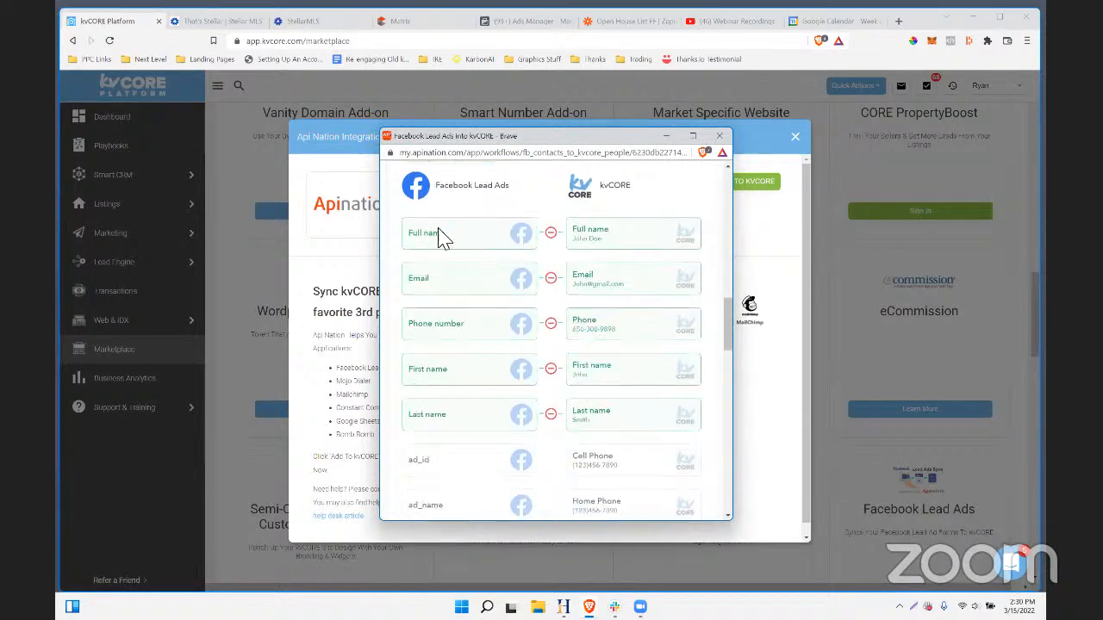
{"action": "scroll", "coordinate": [577, 379], "scroll_direction": "down", "scroll_amount": 2}
{"action": "scroll", "coordinate": [509, 361], "scroll_direction": "up", "scroll_amount": 2}
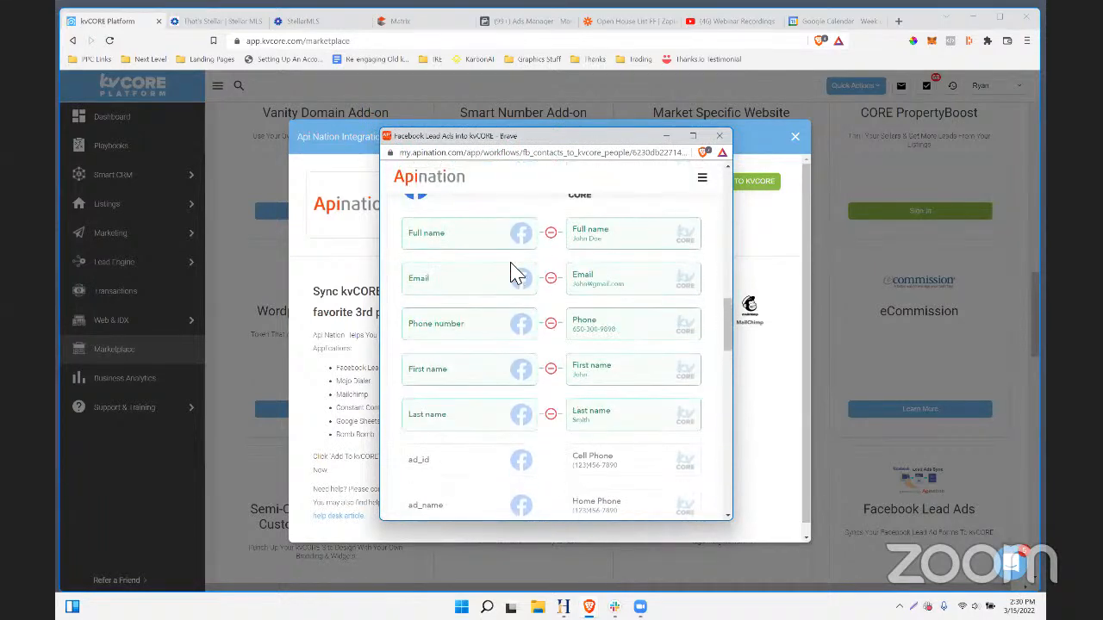
{"action": "scroll", "coordinate": [560, 330], "scroll_direction": "down", "scroll_amount": 10}
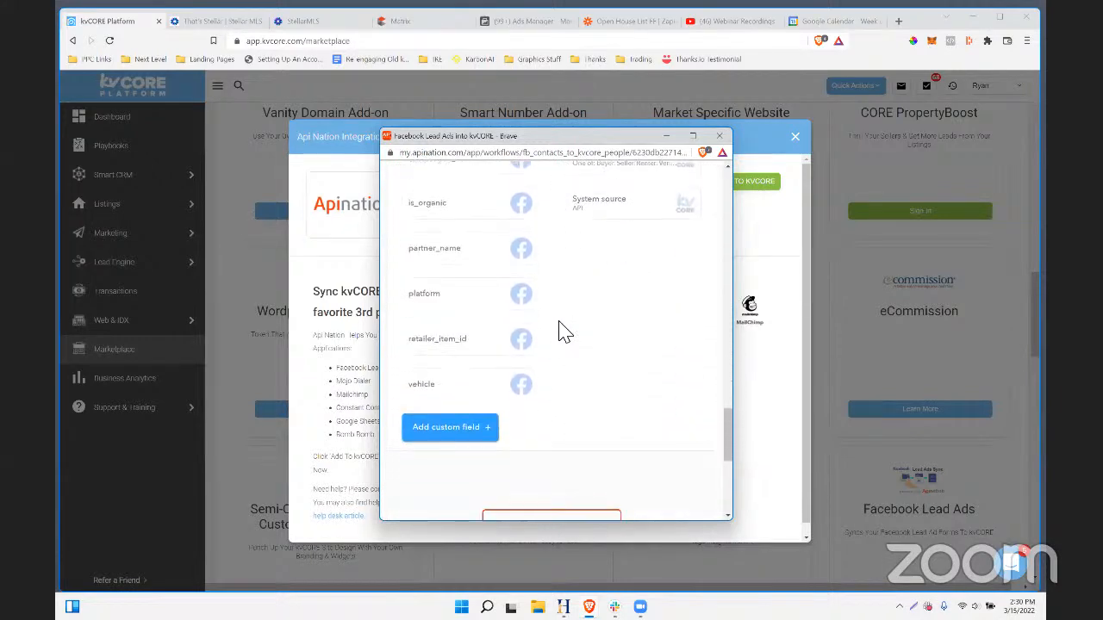
{"action": "scroll", "coordinate": [561, 330], "scroll_direction": "up", "scroll_amount": 2}
{"action": "scroll", "coordinate": [568, 332], "scroll_direction": "up", "scroll_amount": 5}
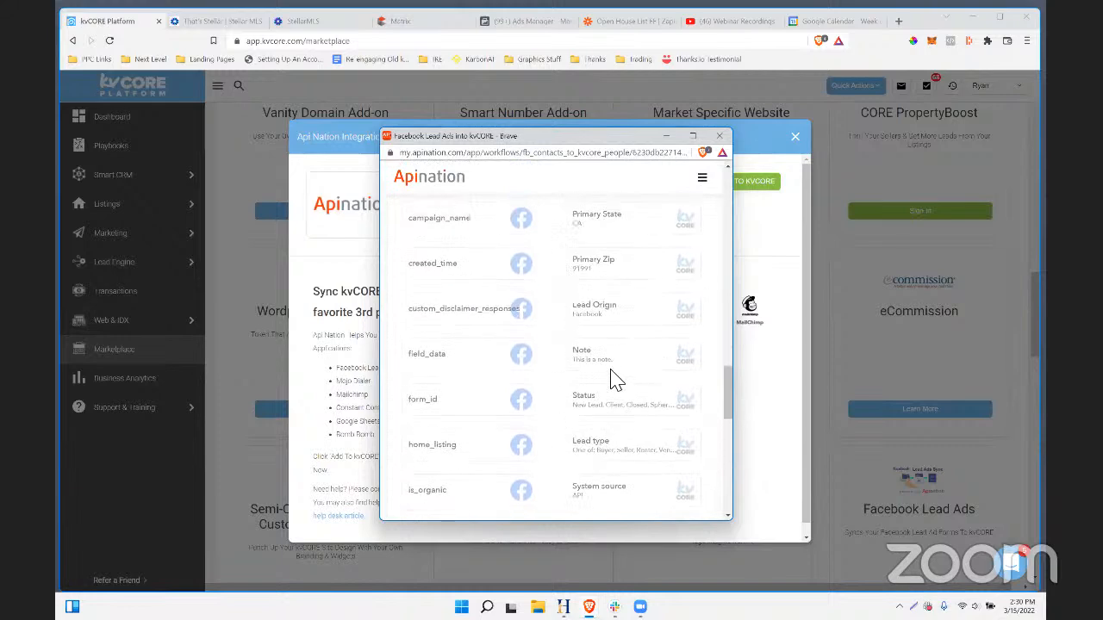
{"action": "scroll", "coordinate": [614, 379], "scroll_direction": "up", "scroll_amount": 3}
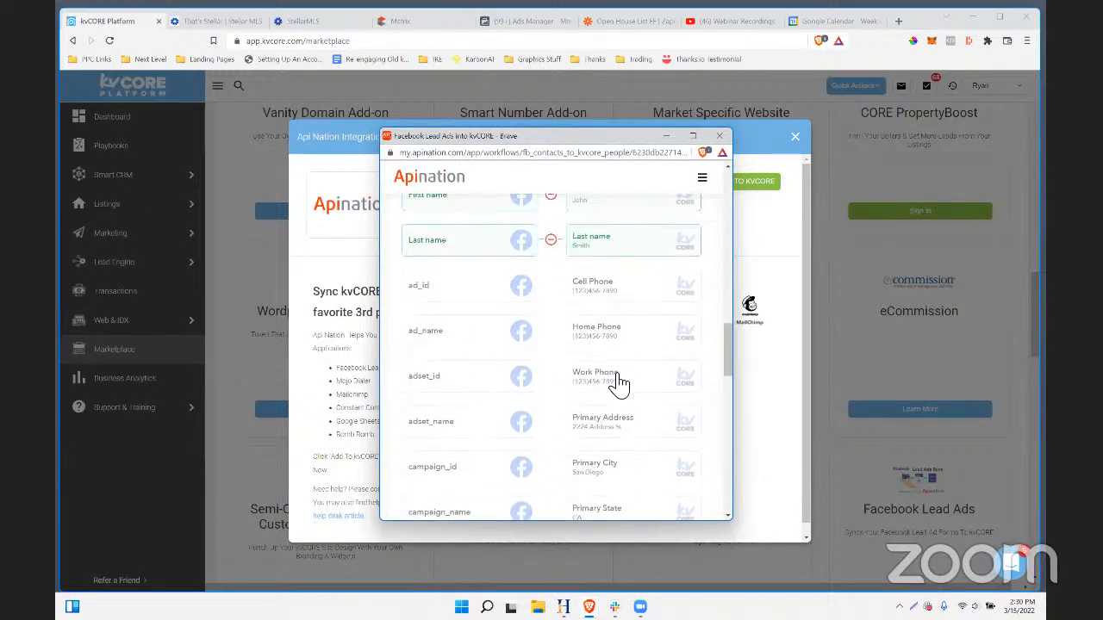
{"action": "scroll", "coordinate": [617, 372], "scroll_direction": "down", "scroll_amount": 2}
{"action": "scroll", "coordinate": [617, 372], "scroll_direction": "down", "scroll_amount": 6}
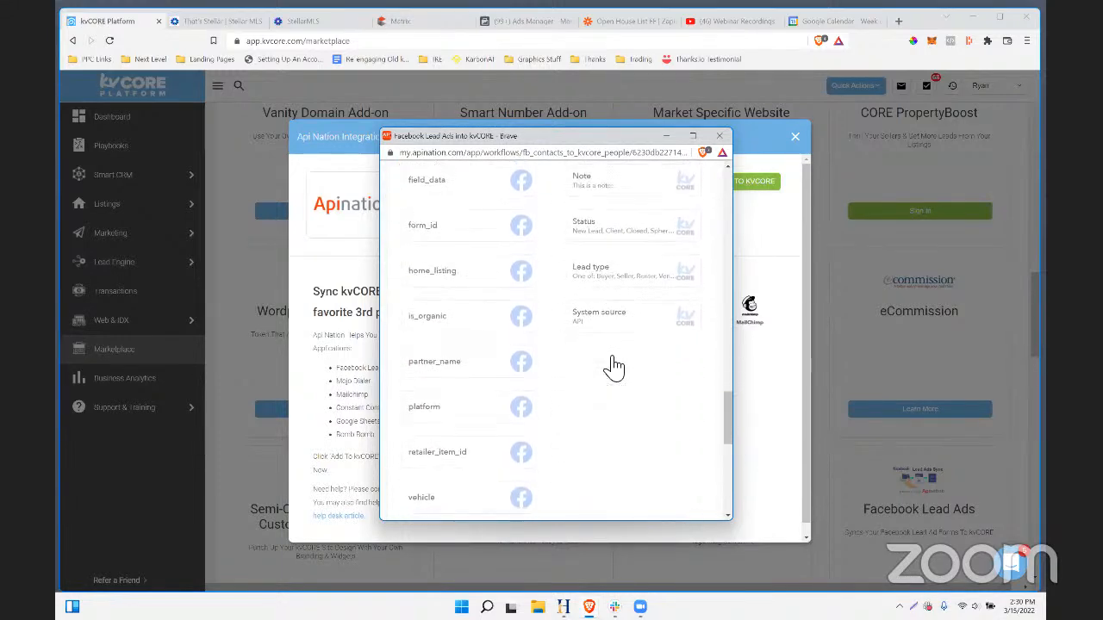
{"action": "scroll", "coordinate": [609, 365], "scroll_direction": "up", "scroll_amount": 5}
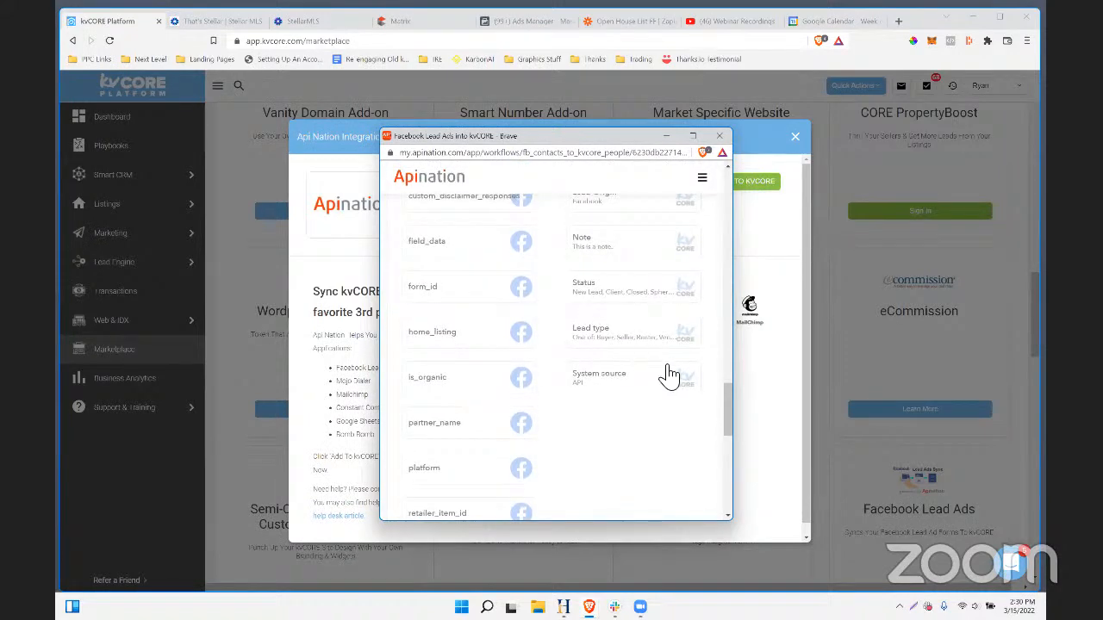
{"action": "scroll", "coordinate": [629, 409], "scroll_direction": "up", "scroll_amount": 1}
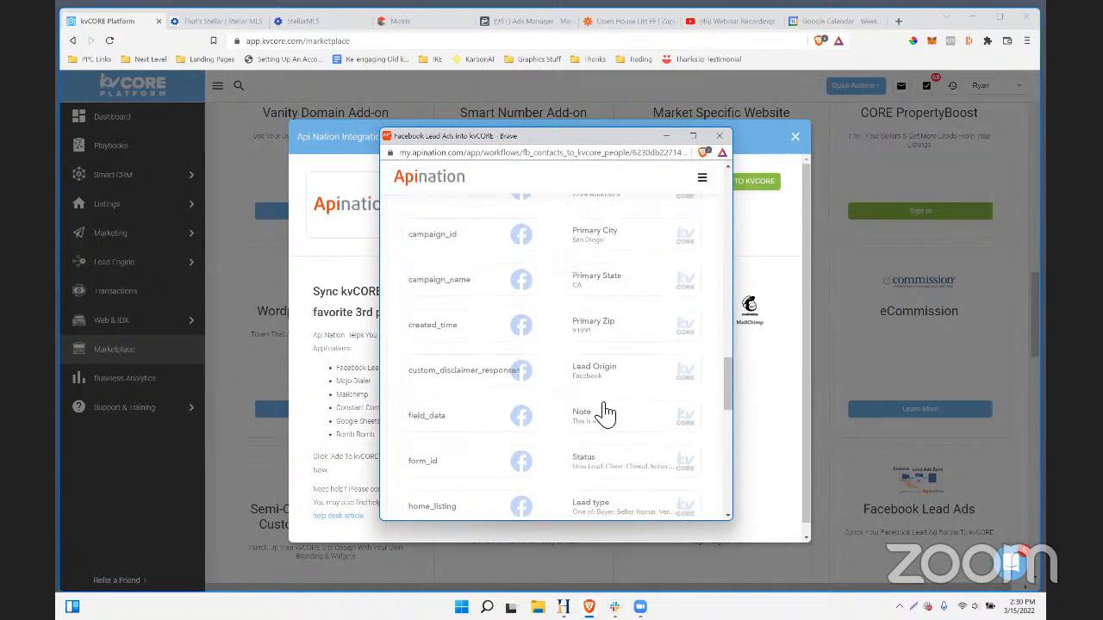
{"action": "scroll", "coordinate": [621, 380], "scroll_direction": "up", "scroll_amount": 5}
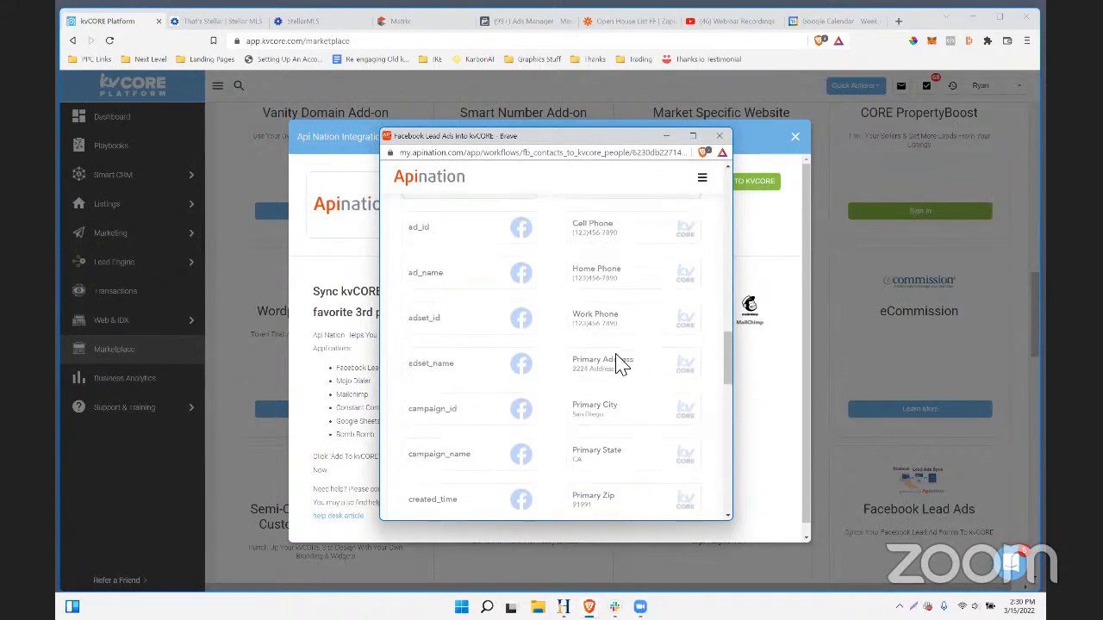
{"action": "scroll", "coordinate": [620, 360], "scroll_direction": "down", "scroll_amount": 15}
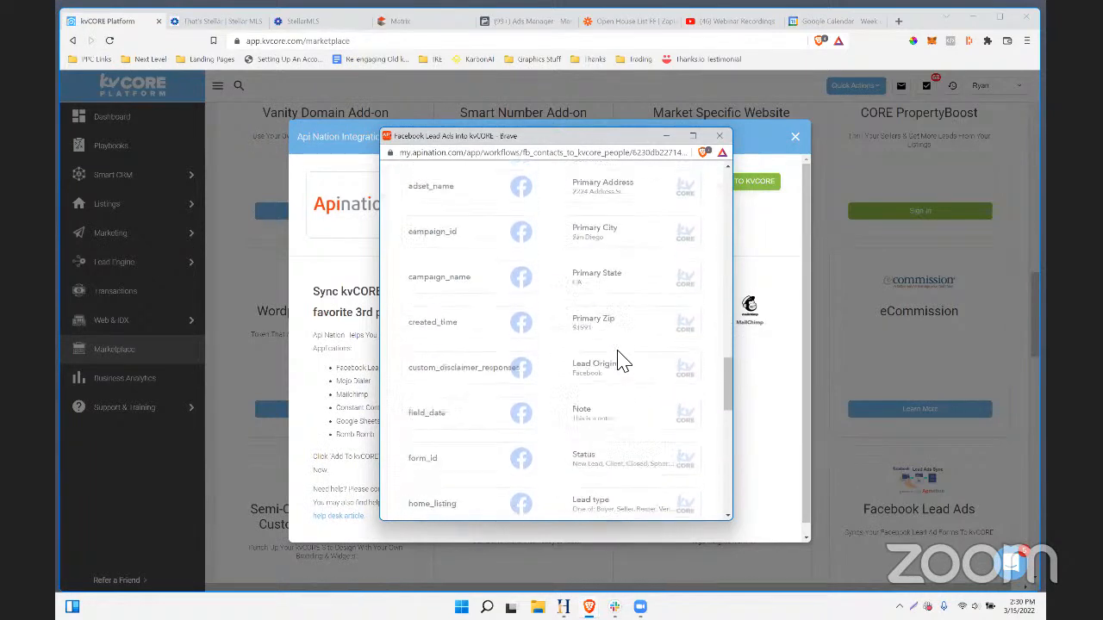
{"action": "scroll", "coordinate": [621, 360], "scroll_direction": "down", "scroll_amount": 2}
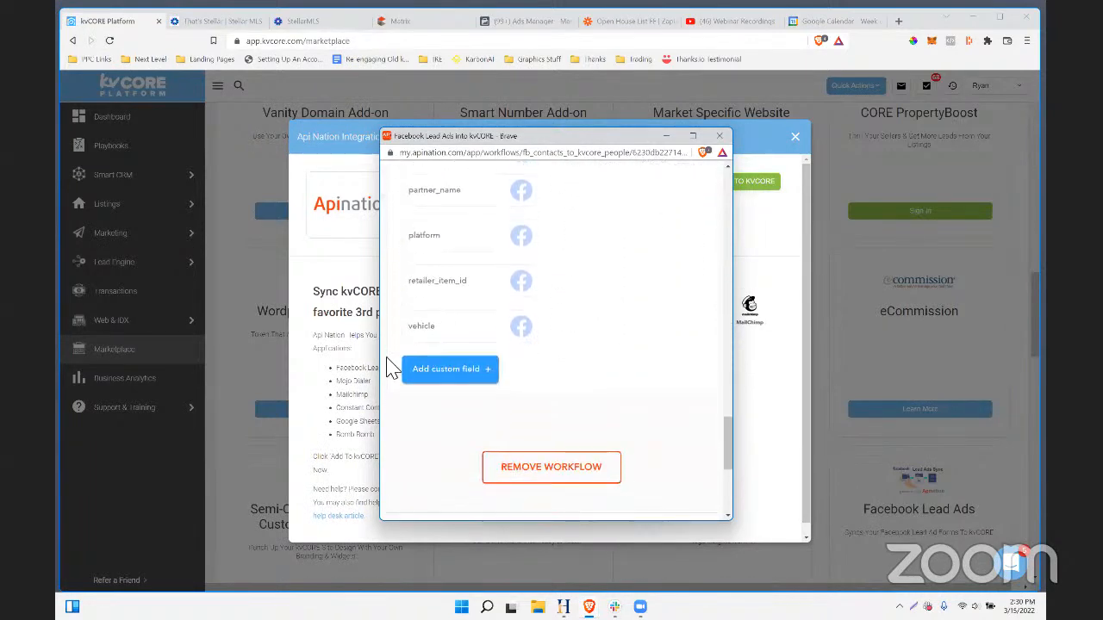
- Add custom field 'hashtag' = 'pinellaspetfriendly' and confirm it in the mapping list
{"action": "left_click", "coordinate": [445, 370]}
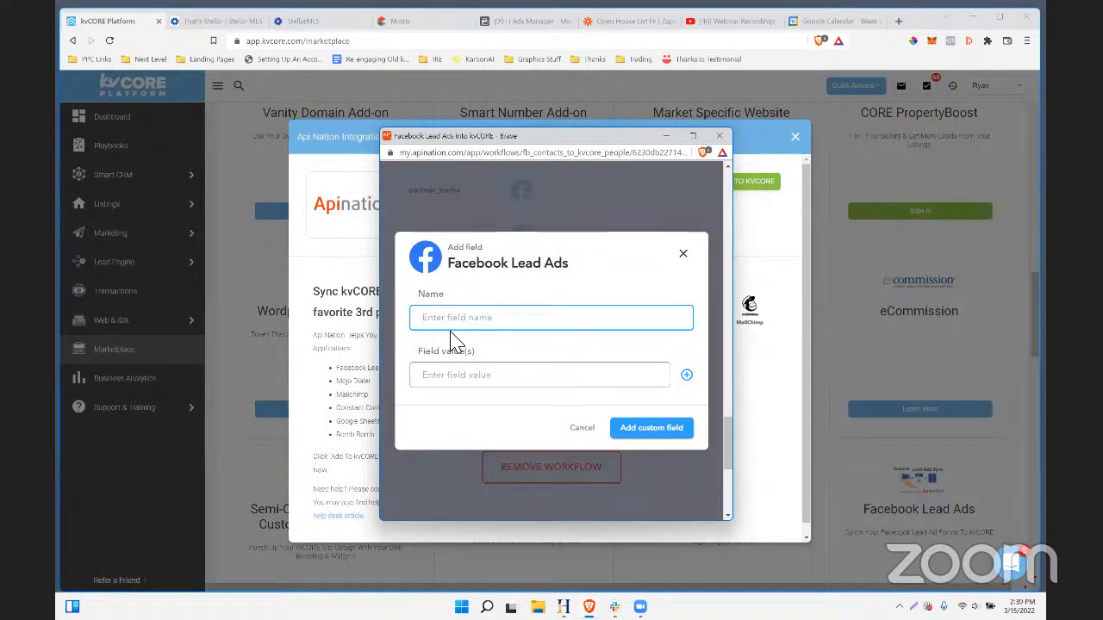
{"action": "key", "text": "Tab"}
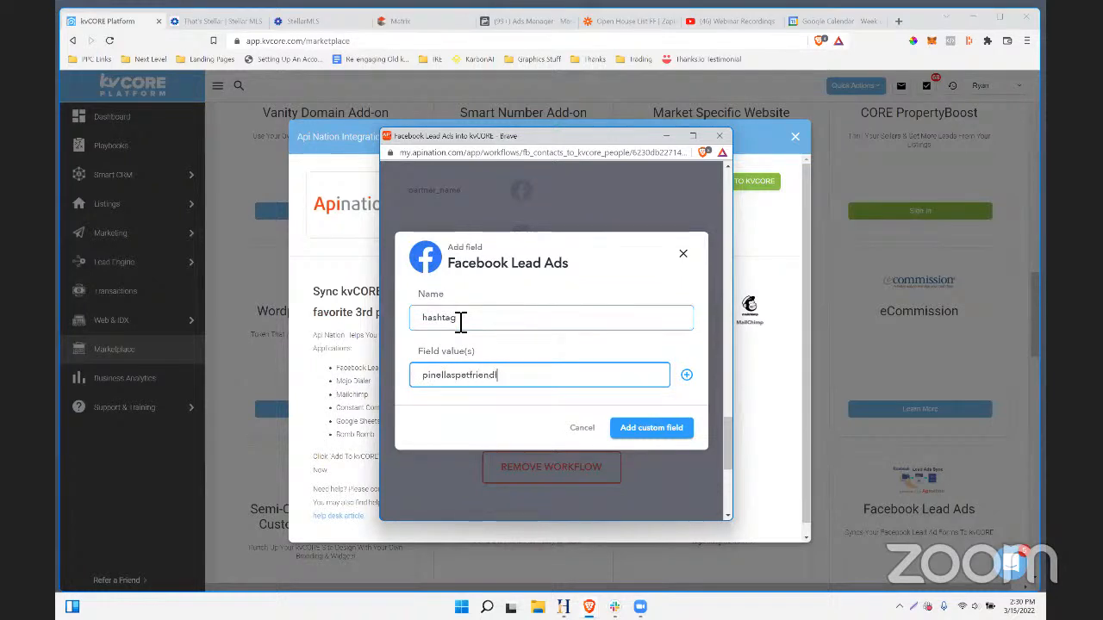
{"action": "left_click", "coordinate": [646, 434]}
{"action": "scroll", "coordinate": [645, 426], "scroll_direction": "up", "scroll_amount": 10}
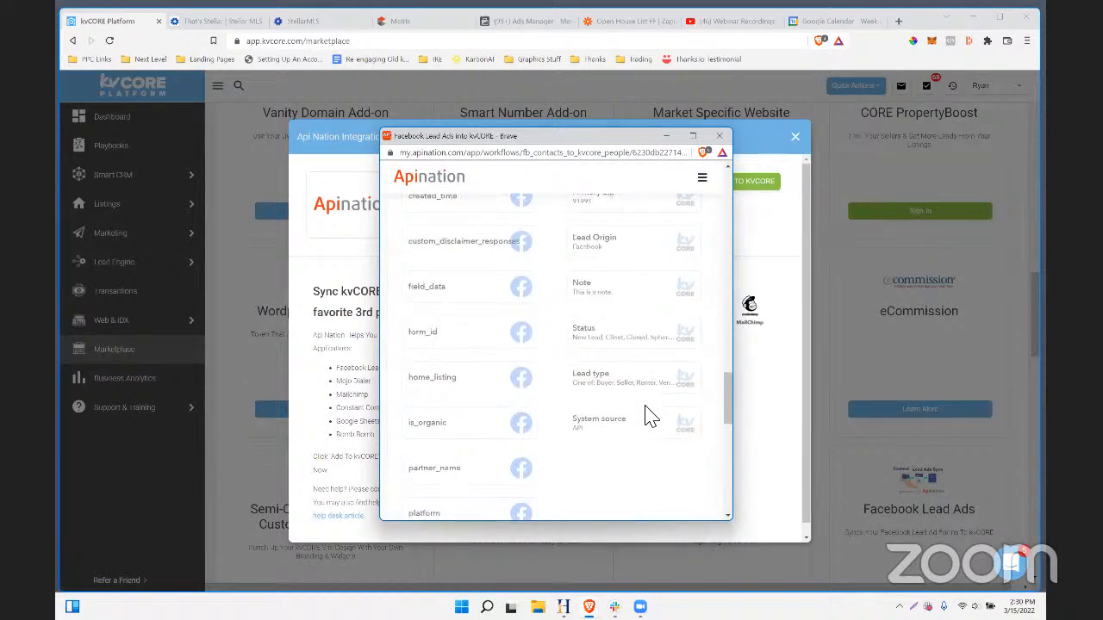
{"action": "scroll", "coordinate": [636, 442], "scroll_direction": "up", "scroll_amount": 8}
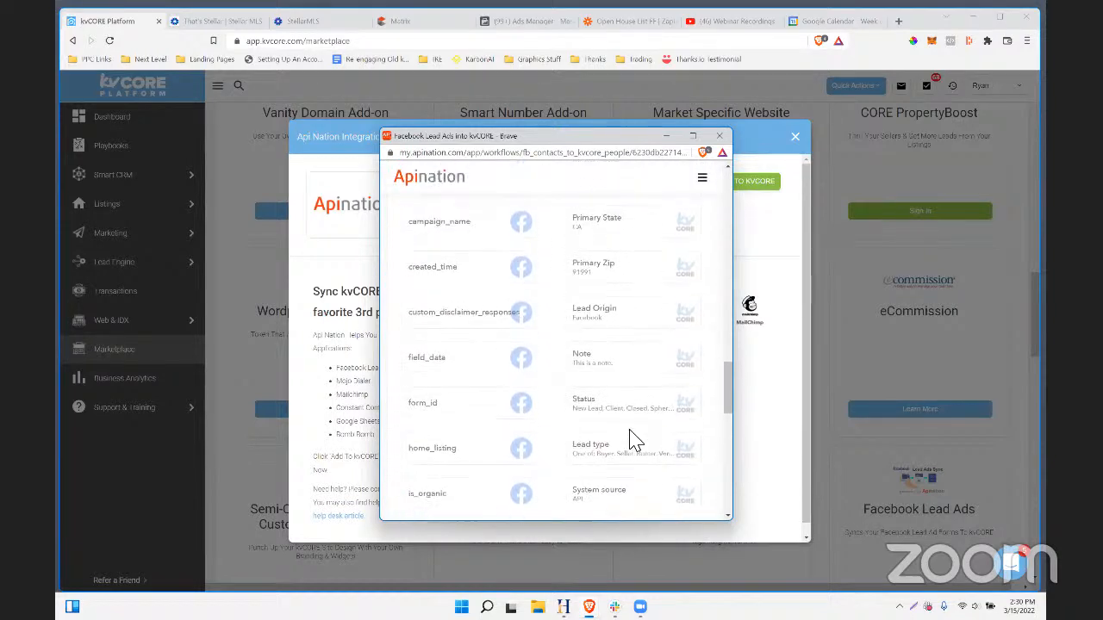
{"action": "scroll", "coordinate": [603, 345], "scroll_direction": "up", "scroll_amount": 4}
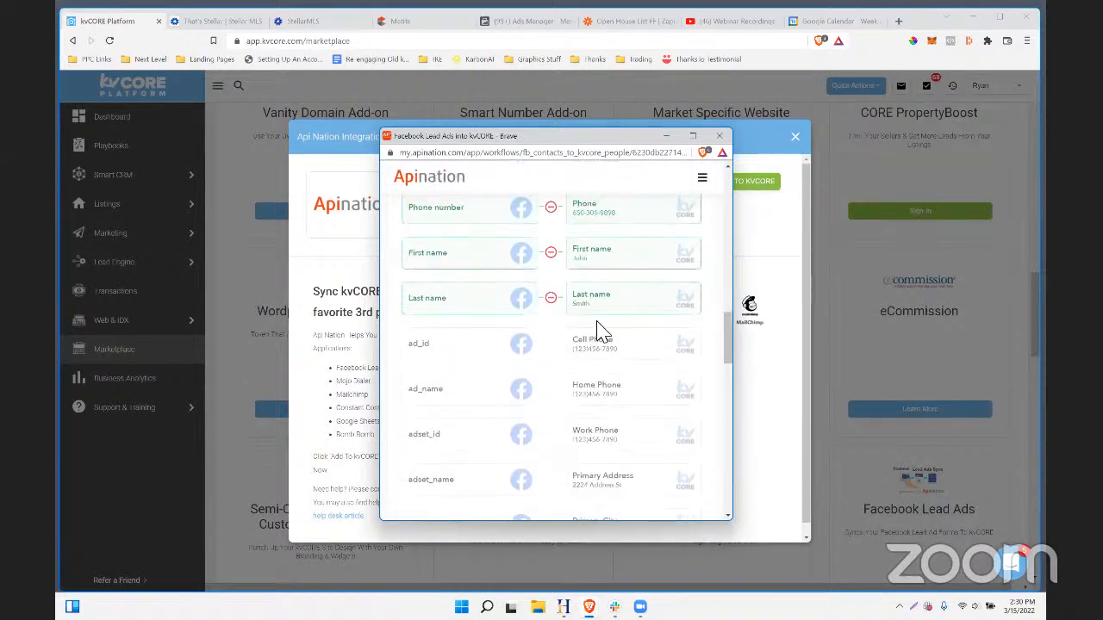
{"action": "scroll", "coordinate": [610, 352], "scroll_direction": "down", "scroll_amount": 8}
{"action": "scroll", "coordinate": [611, 355], "scroll_direction": "down", "scroll_amount": 5}
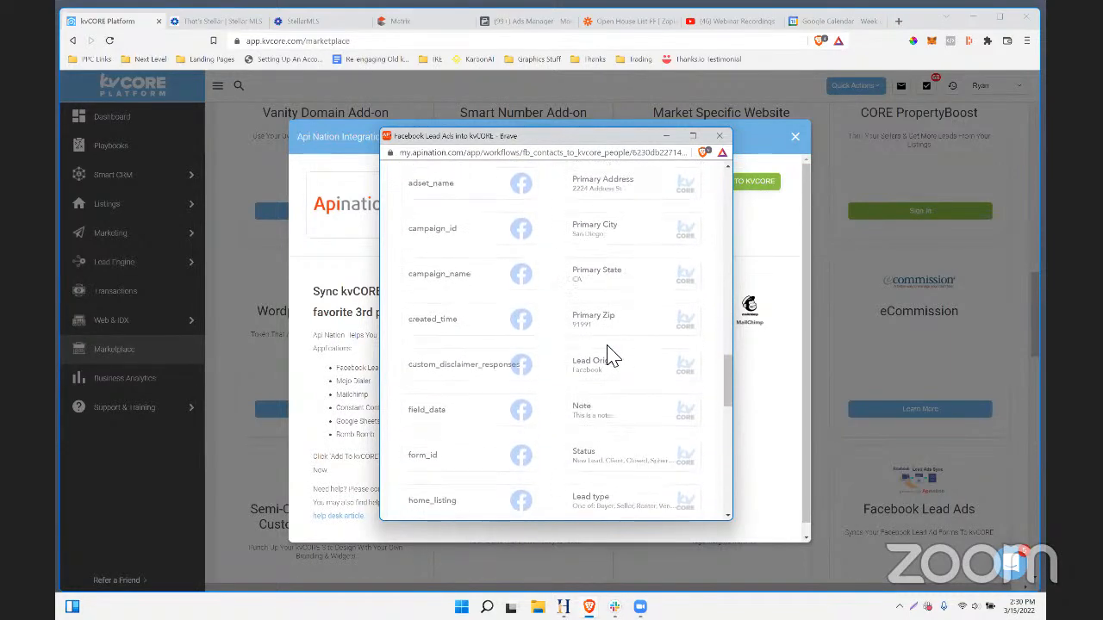
{"action": "scroll", "coordinate": [614, 358], "scroll_direction": "down", "scroll_amount": 1}
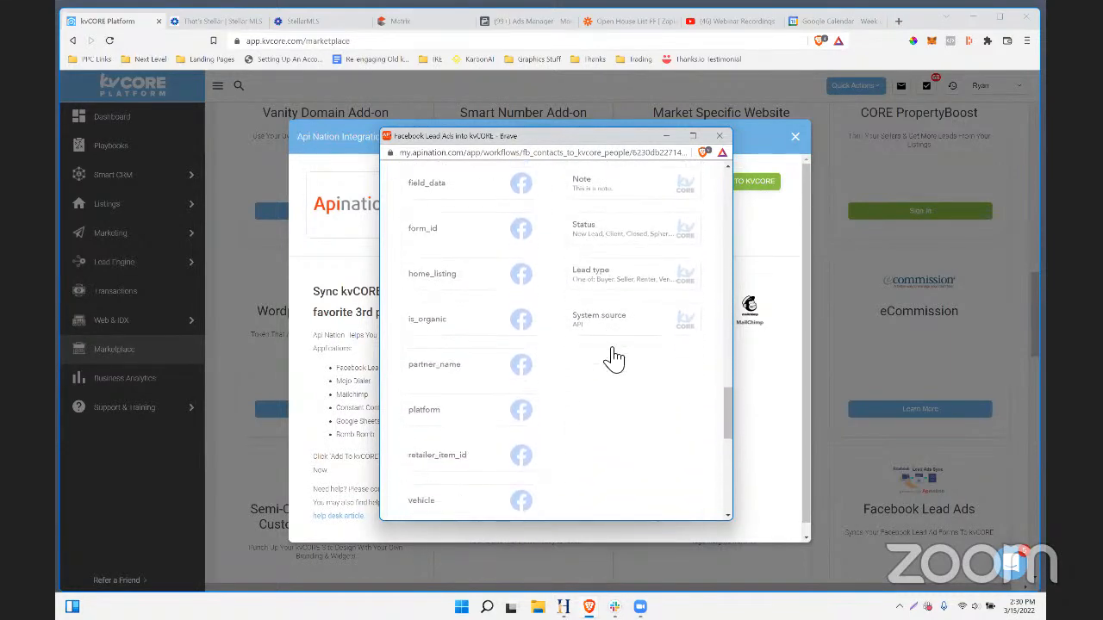
{"action": "scroll", "coordinate": [614, 352], "scroll_direction": "up", "scroll_amount": 2}
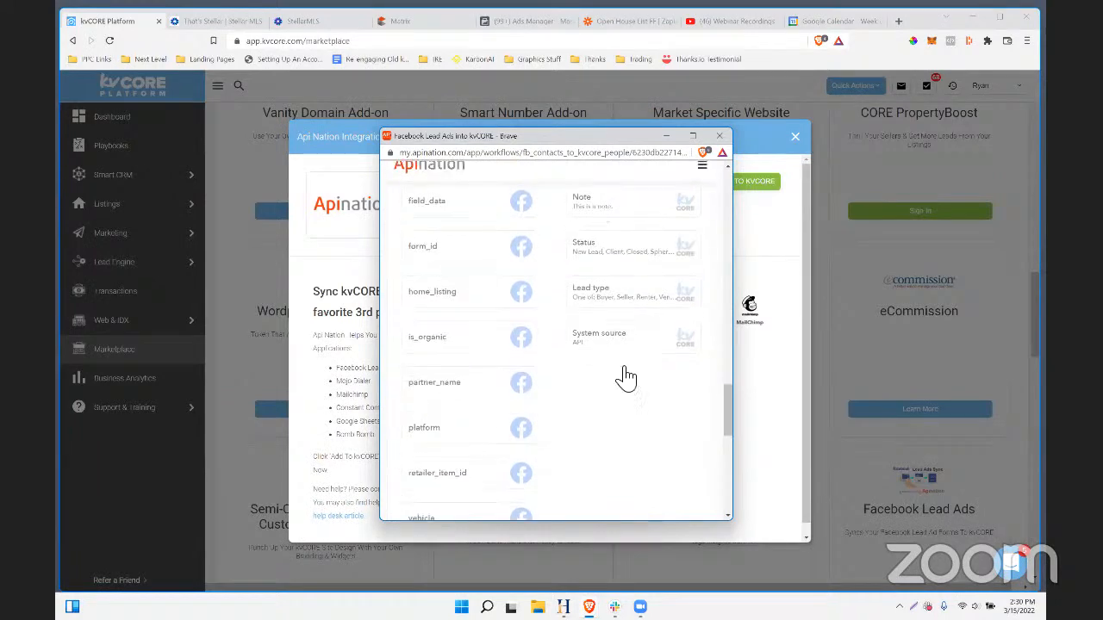
{"action": "scroll", "coordinate": [568, 441], "scroll_direction": "down", "scroll_amount": 5}
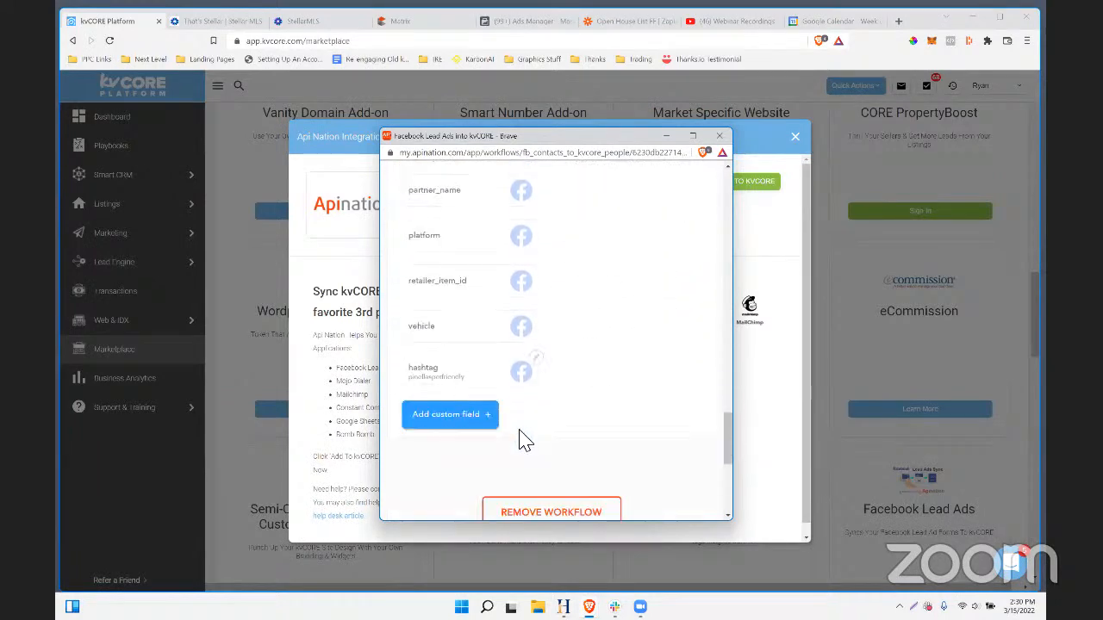
- Try dragging the hashtag field into the mapping, then undo its mapping to System source
{"action": "left_click_drag", "start_coordinate": [496, 379], "coordinate": [464, 376]}
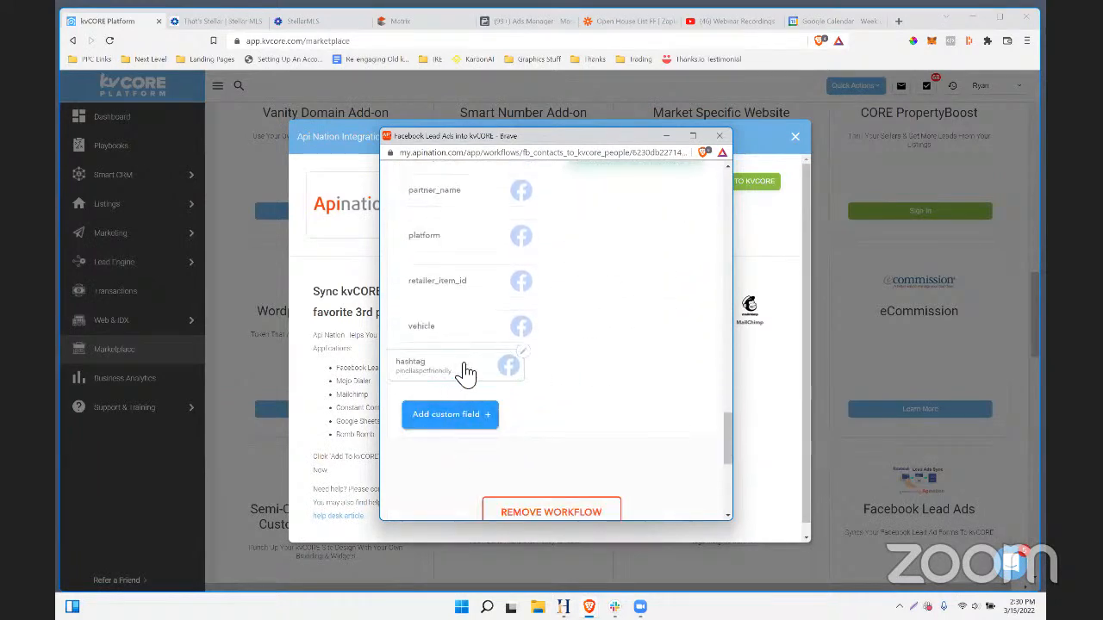
{"action": "left_click_drag", "start_coordinate": [663, 187], "coordinate": [637, 165]}
{"action": "scroll", "coordinate": [605, 379], "scroll_direction": "up", "scroll_amount": 3}
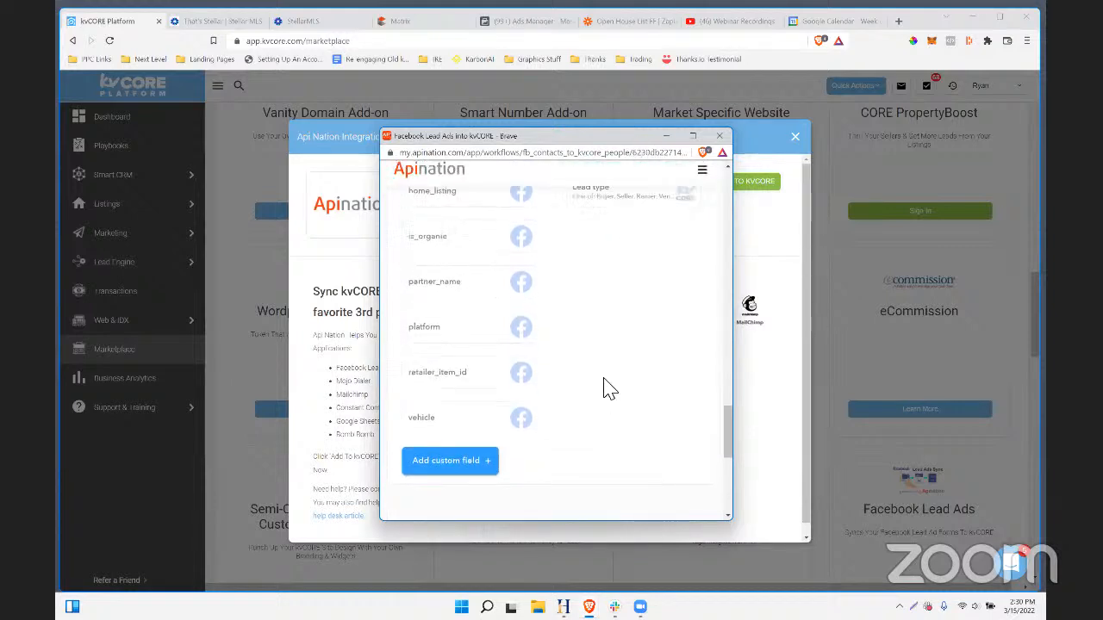
{"action": "scroll", "coordinate": [607, 387], "scroll_direction": "down", "scroll_amount": 4}
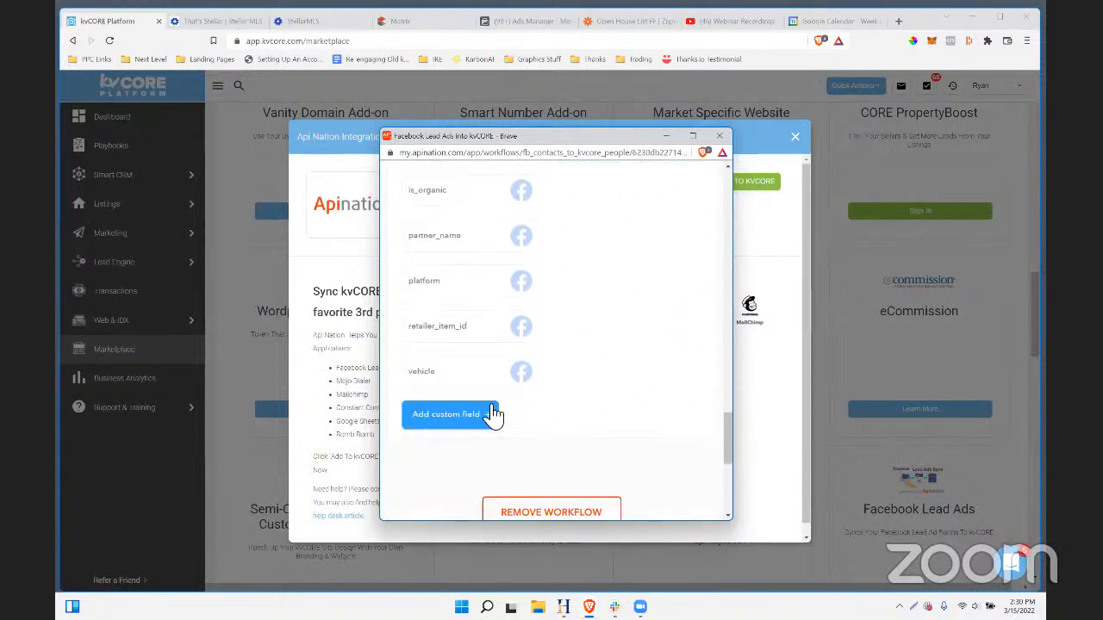
{"action": "scroll", "coordinate": [485, 394], "scroll_direction": "up", "scroll_amount": 10}
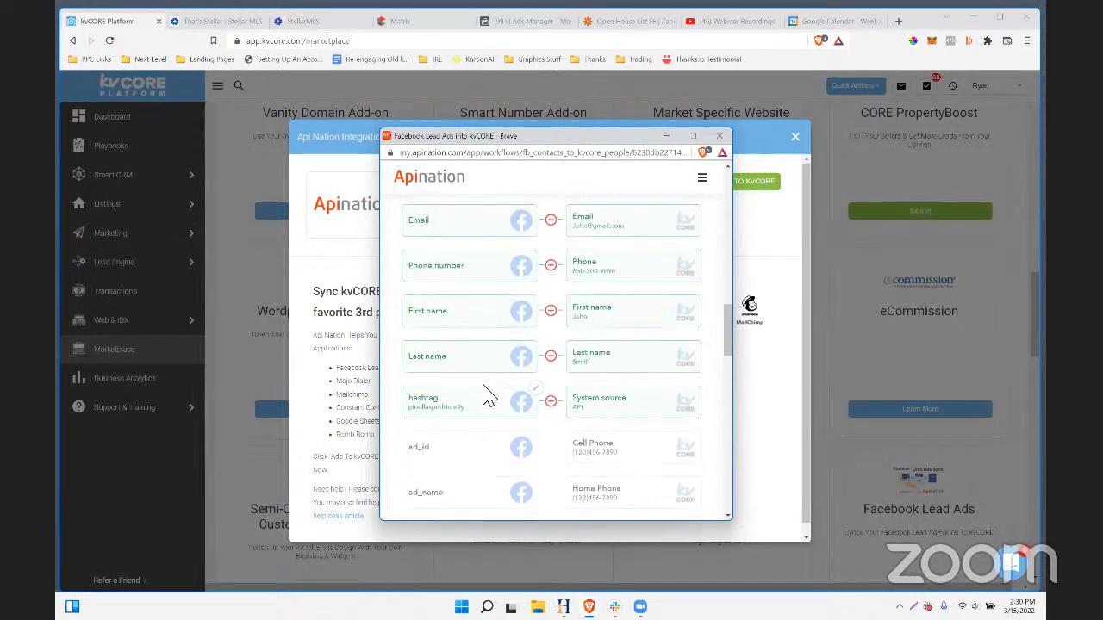
{"action": "scroll", "coordinate": [574, 412], "scroll_direction": "down", "scroll_amount": 6}
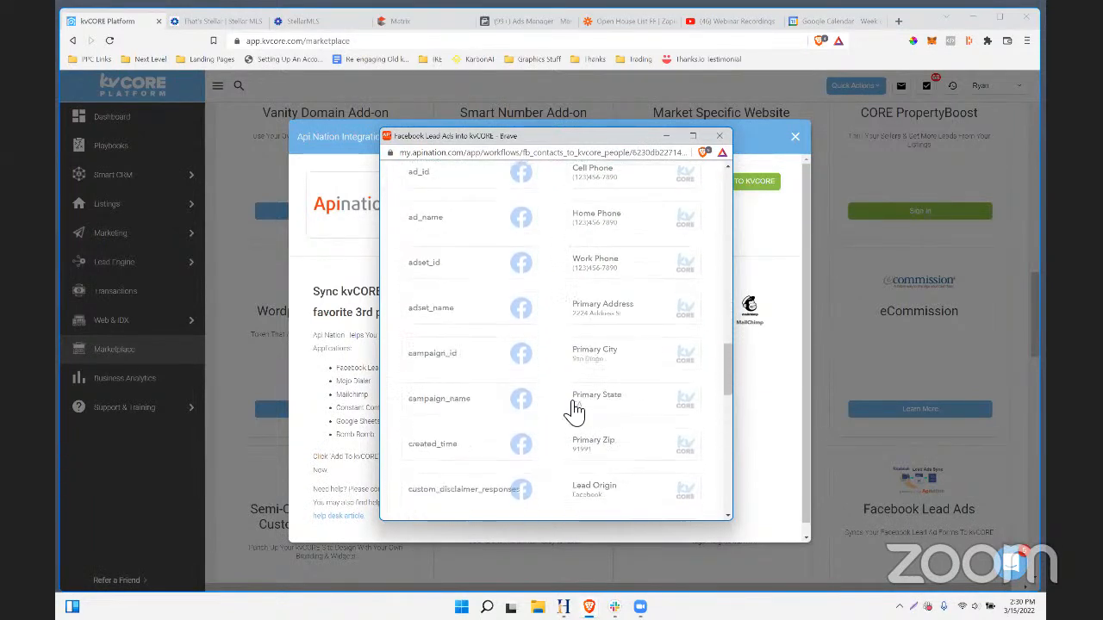
{"action": "scroll", "coordinate": [575, 411], "scroll_direction": "down", "scroll_amount": 6}
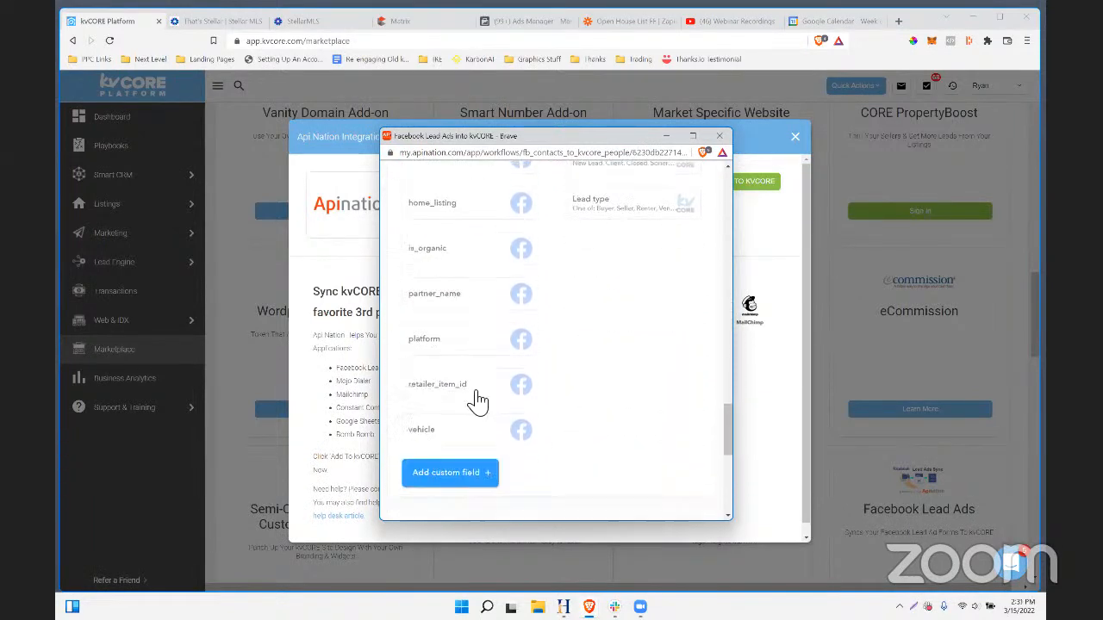
{"action": "scroll", "coordinate": [468, 401], "scroll_direction": "up", "scroll_amount": 4}
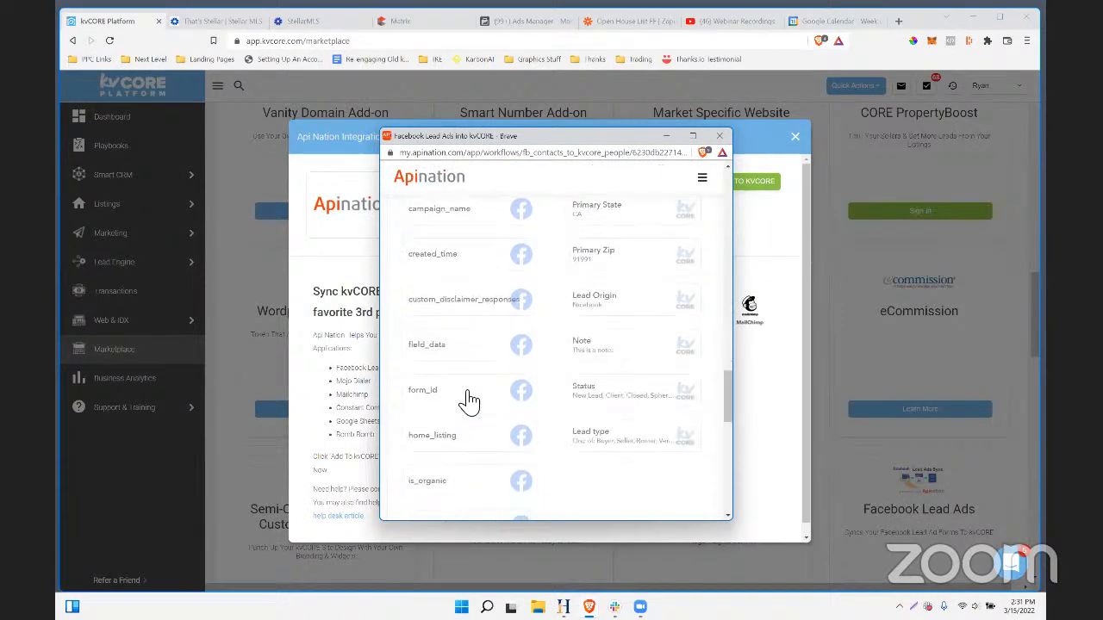
{"action": "scroll", "coordinate": [469, 400], "scroll_direction": "up", "scroll_amount": 6}
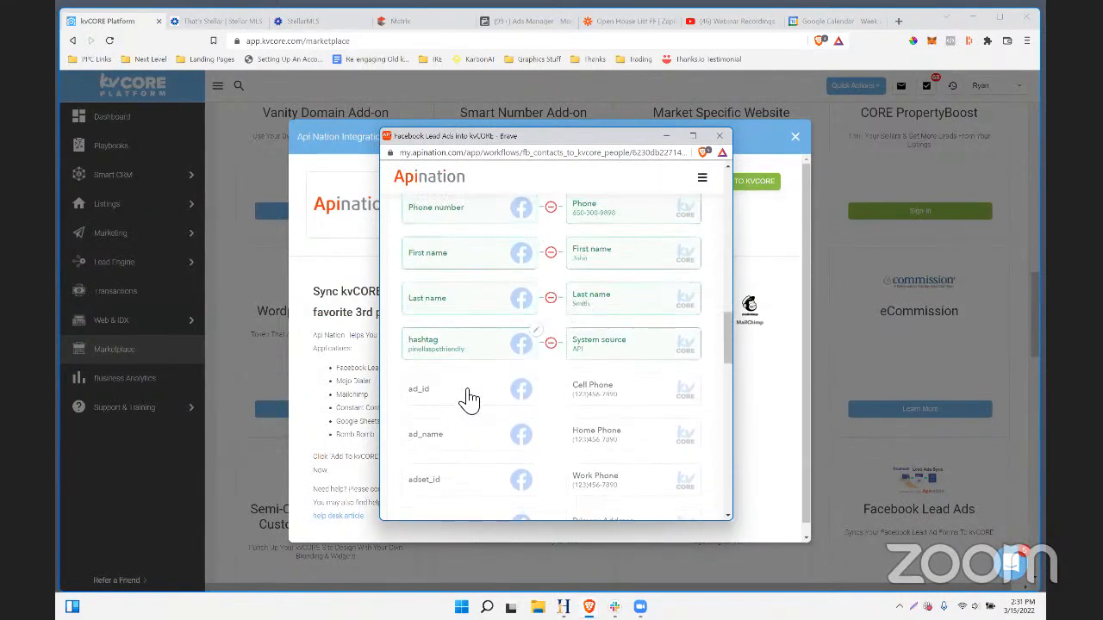
{"action": "scroll", "coordinate": [482, 400], "scroll_direction": "up", "scroll_amount": 1}
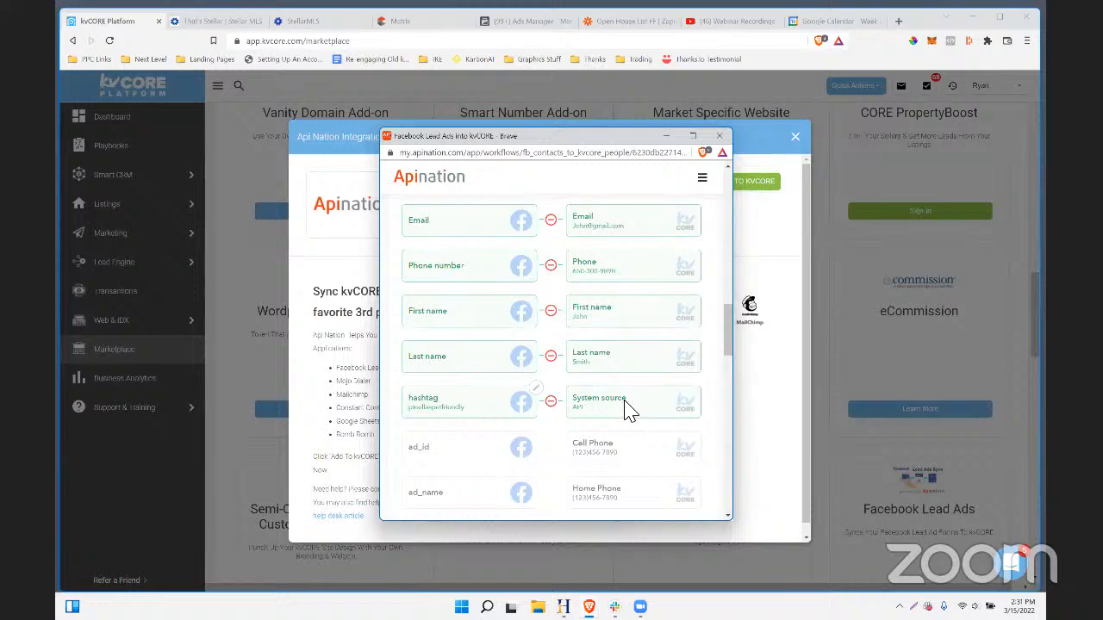
{"action": "left_click", "coordinate": [549, 403]}
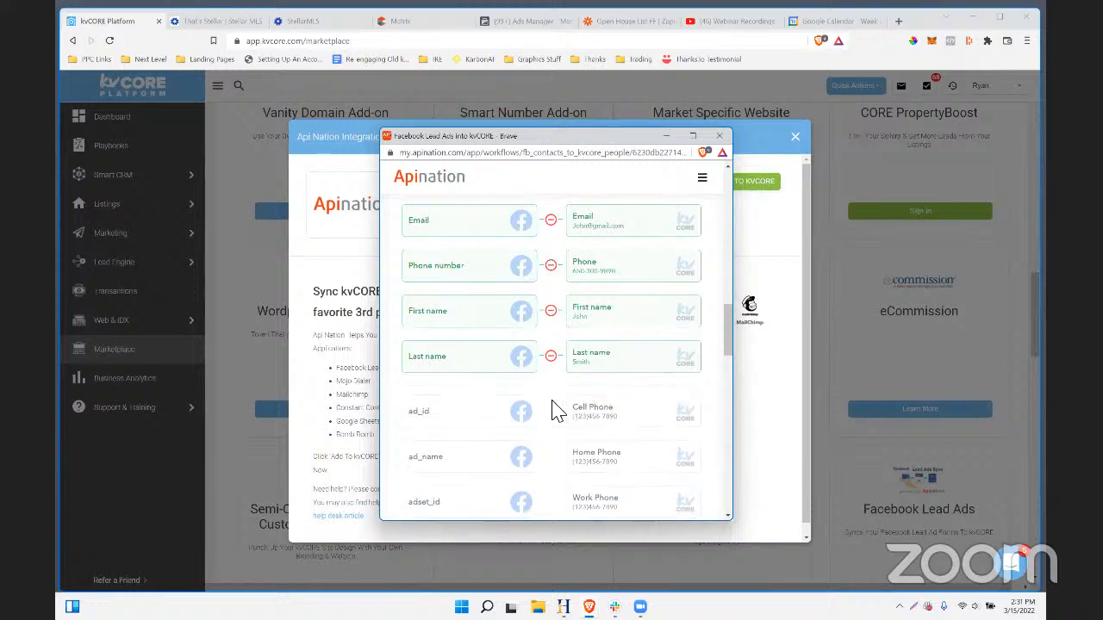
- Enlarge the workflow window wider and taller to show more mapping fields
{"action": "scroll", "coordinate": [524, 419], "scroll_direction": "down", "scroll_amount": 10}
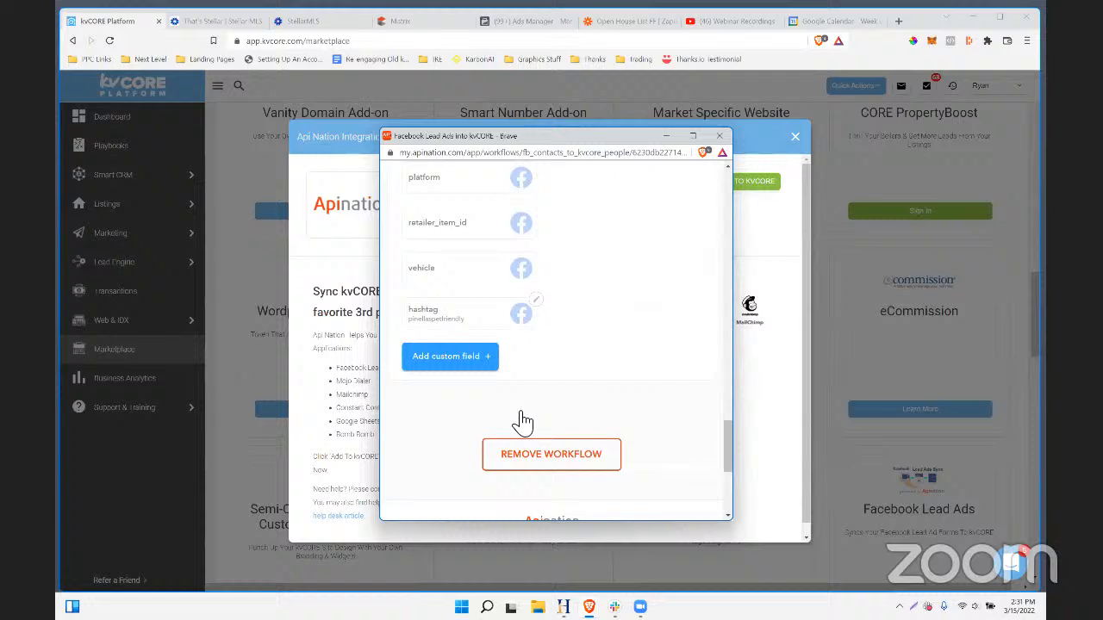
{"action": "scroll", "coordinate": [523, 421], "scroll_direction": "up", "scroll_amount": 3}
{"action": "left_click_drag", "start_coordinate": [490, 437], "coordinate": [523, 423]}
{"action": "scroll", "coordinate": [603, 423], "scroll_direction": "up", "scroll_amount": 3}
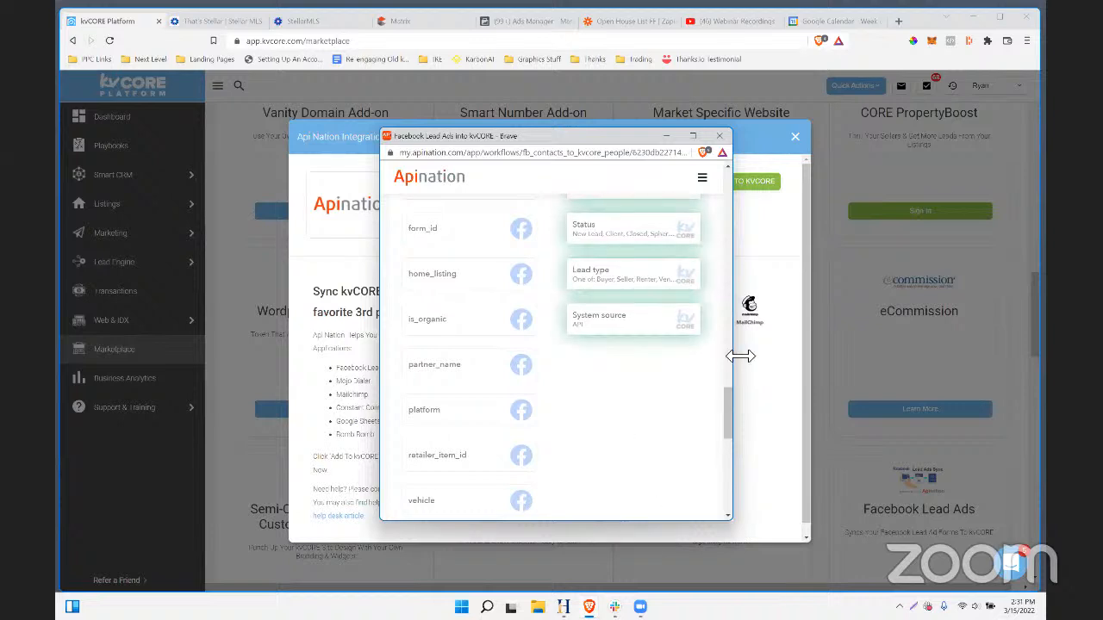
{"action": "left_click_drag", "start_coordinate": [740, 356], "coordinate": [868, 356]}
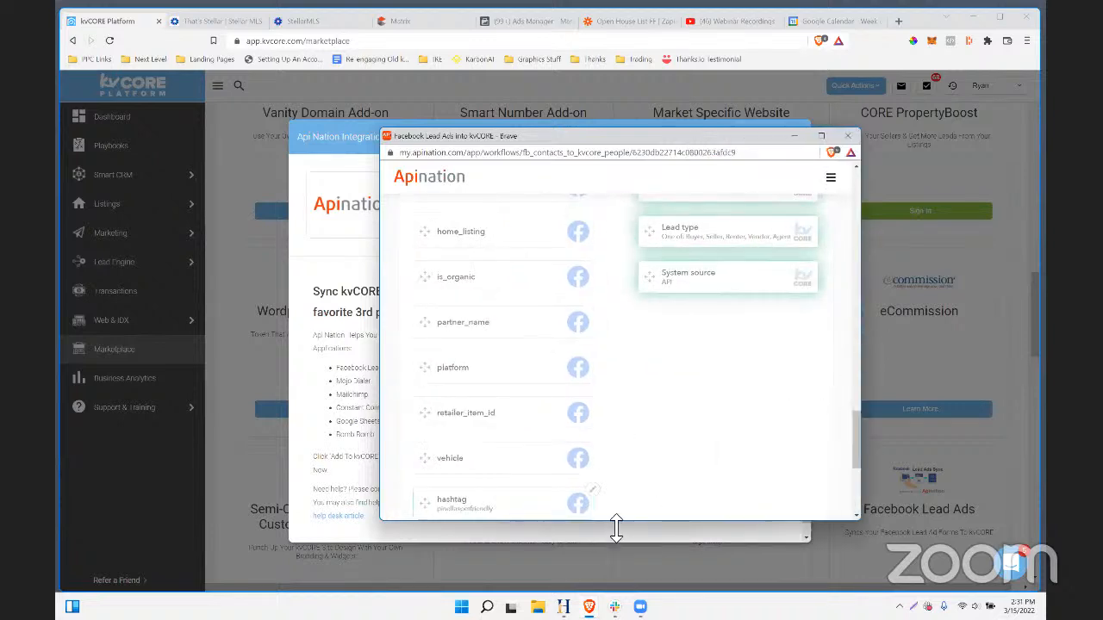
{"action": "left_click_drag", "start_coordinate": [616, 528], "coordinate": [615, 572]}
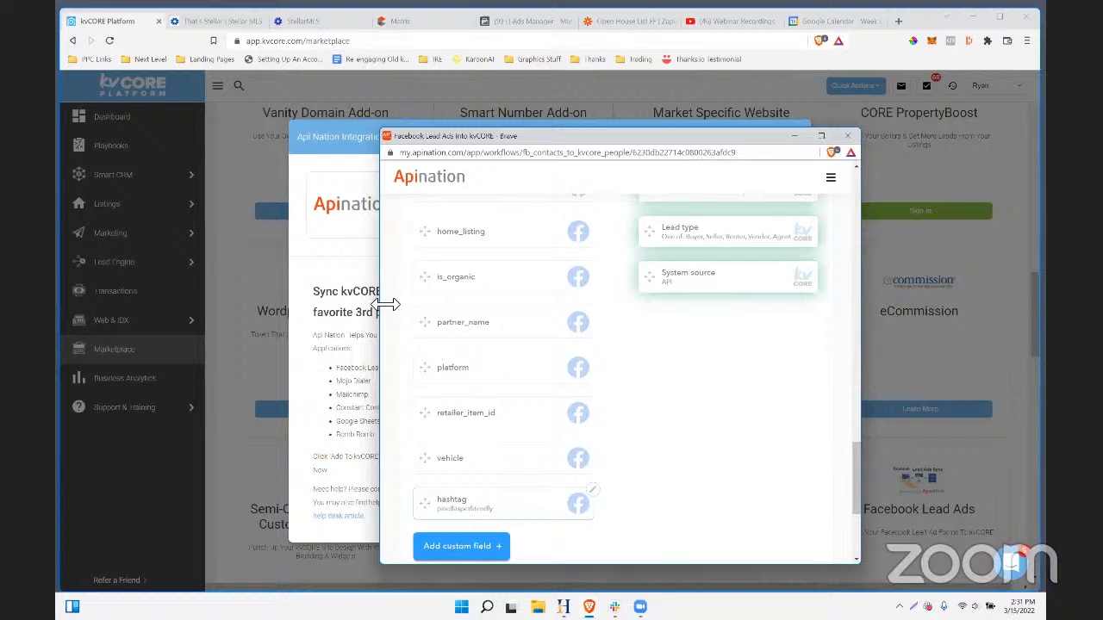
{"action": "left_click_drag", "start_coordinate": [380, 313], "coordinate": [178, 312]}
{"action": "scroll", "coordinate": [645, 376], "scroll_direction": "up", "scroll_amount": 1}
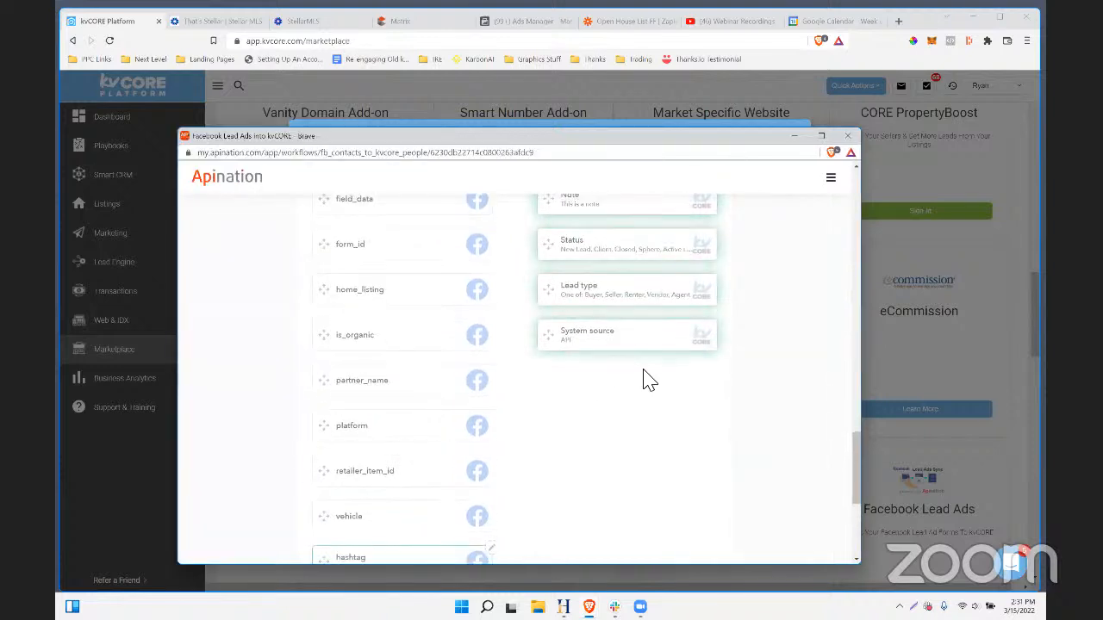
- Drop the Facebook hashtag field onto the kvCORE Note slot and return to the top
{"action": "left_click_drag", "start_coordinate": [430, 557], "coordinate": [627, 201]}
{"action": "scroll", "coordinate": [632, 445], "scroll_direction": "up", "scroll_amount": 6}
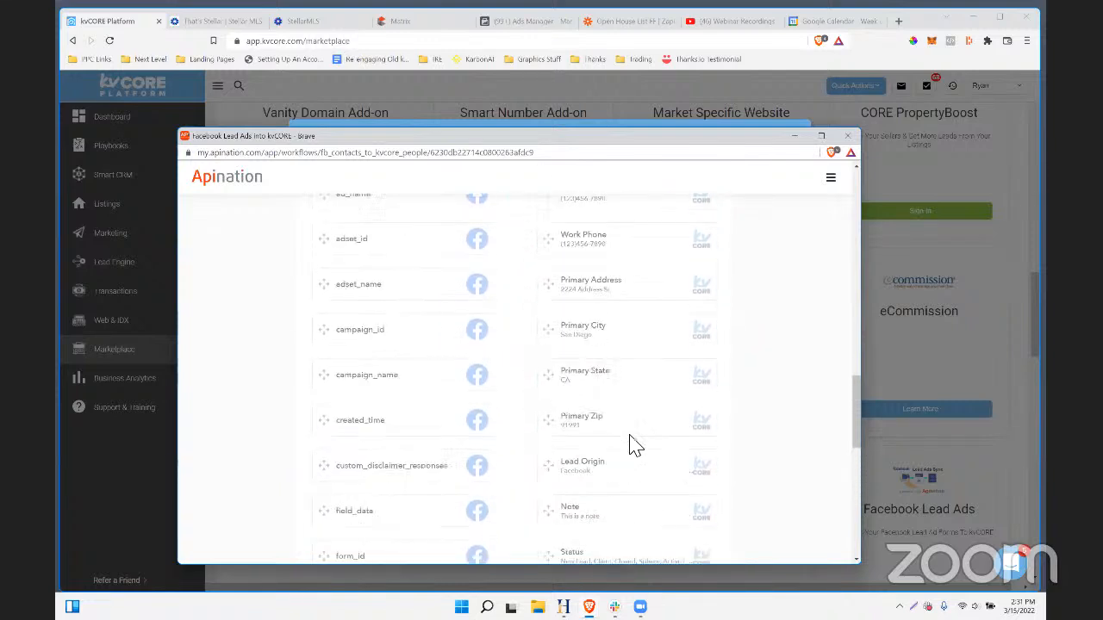
{"action": "scroll", "coordinate": [631, 445], "scroll_direction": "up", "scroll_amount": 2}
{"action": "scroll", "coordinate": [633, 457], "scroll_direction": "down", "scroll_amount": 10}
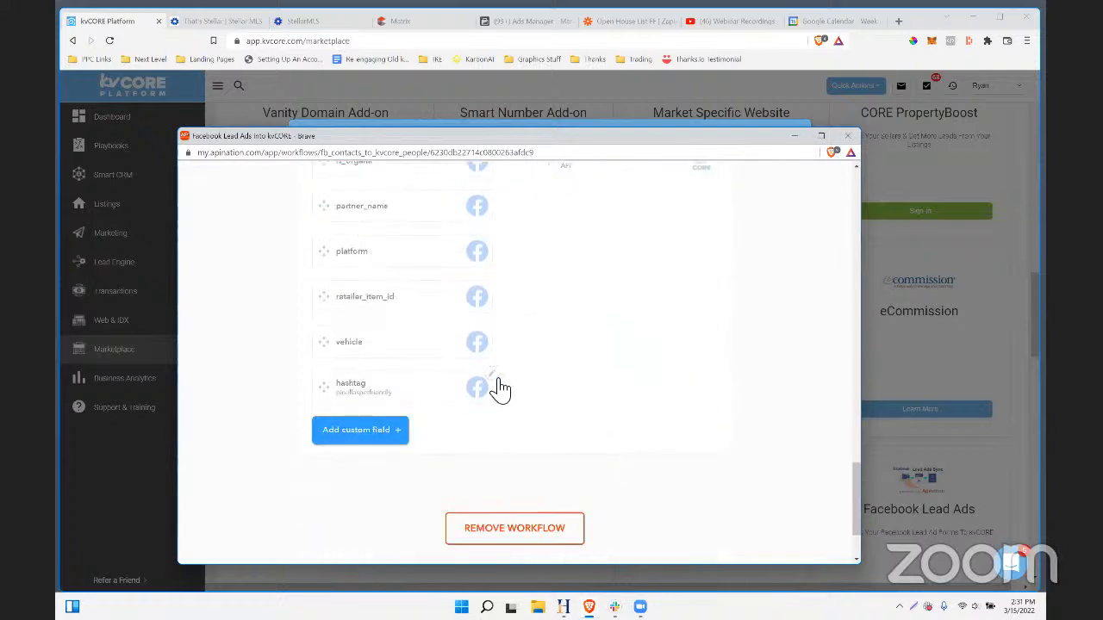
{"action": "left_click_drag", "start_coordinate": [452, 393], "coordinate": [626, 498]}
{"action": "scroll", "coordinate": [633, 379], "scroll_direction": "up", "scroll_amount": 10}
{"action": "scroll", "coordinate": [674, 496], "scroll_direction": "down", "scroll_amount": 1}
{"action": "scroll", "coordinate": [669, 492], "scroll_direction": "down", "scroll_amount": 2}
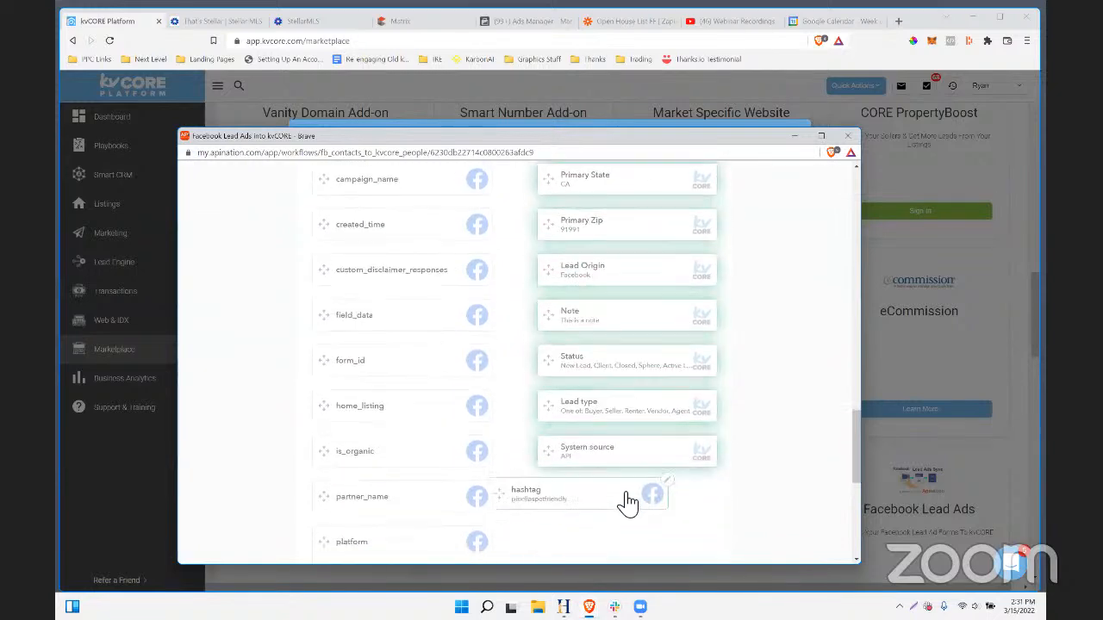
{"action": "left_click_drag", "start_coordinate": [634, 256], "coordinate": [643, 494]}
{"action": "scroll", "coordinate": [623, 357], "scroll_direction": "up", "scroll_amount": 4}
{"action": "scroll", "coordinate": [618, 364], "scroll_direction": "up", "scroll_amount": 3}
{"action": "scroll", "coordinate": [623, 364], "scroll_direction": "down", "scroll_amount": 4}
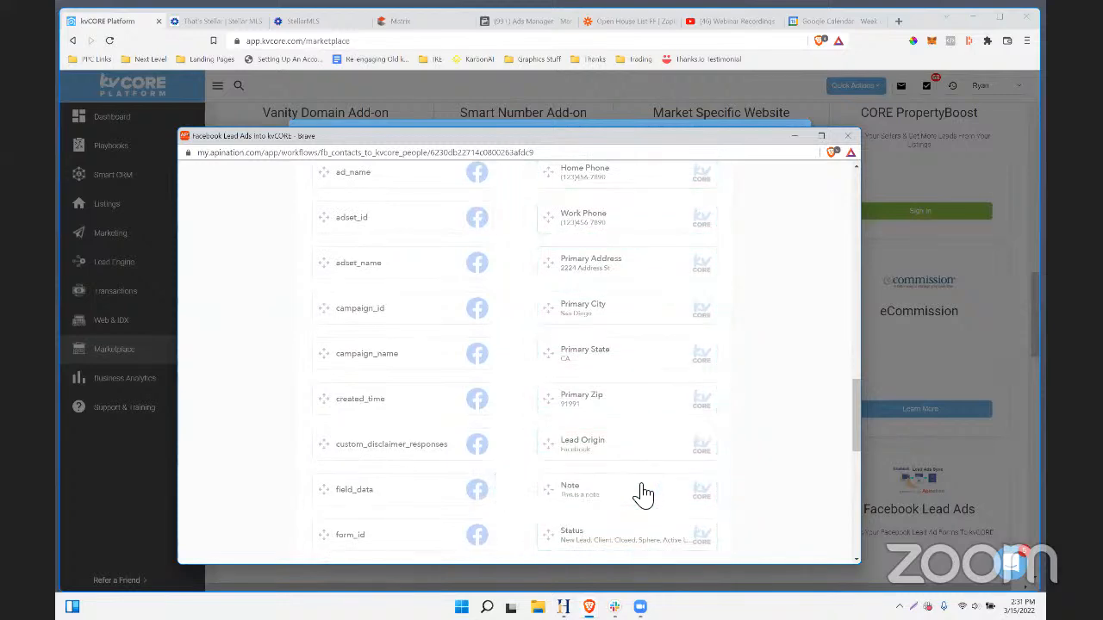
{"action": "scroll", "coordinate": [637, 493], "scroll_direction": "down", "scroll_amount": 3}
{"action": "scroll", "coordinate": [638, 493], "scroll_direction": "up", "scroll_amount": 8}
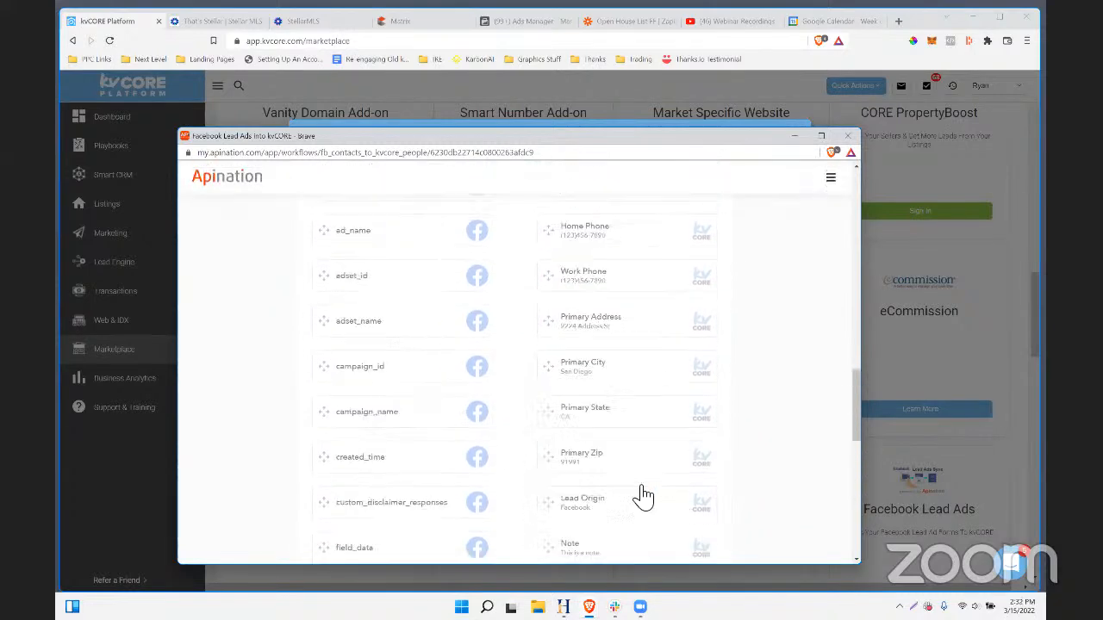
{"action": "scroll", "coordinate": [643, 496], "scroll_direction": "down", "scroll_amount": 8}
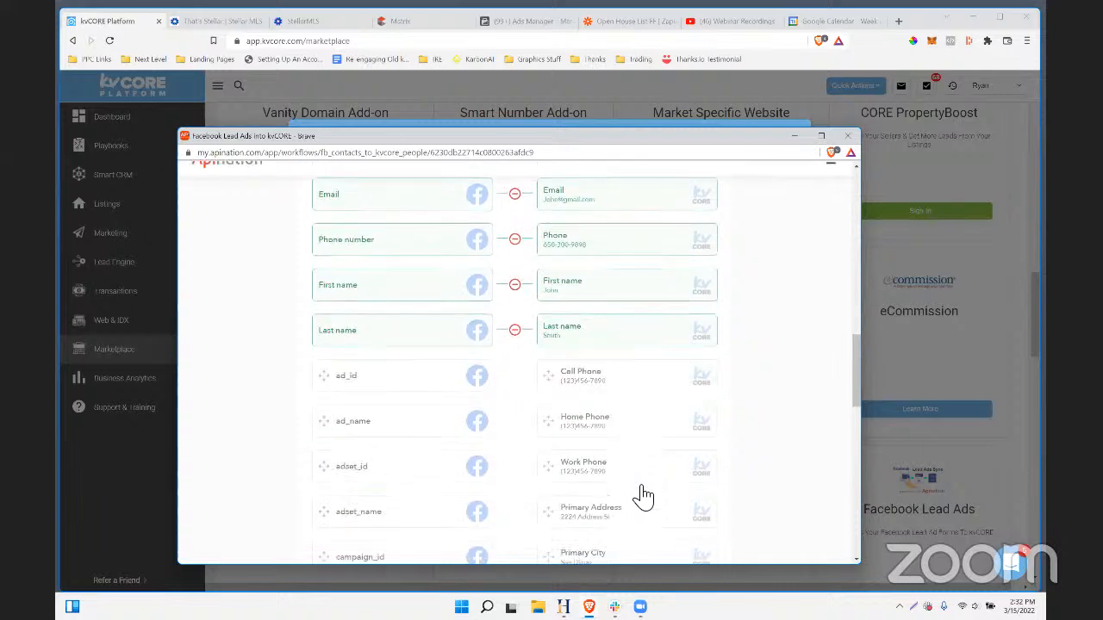
{"action": "scroll", "coordinate": [642, 495], "scroll_direction": "down", "scroll_amount": 3}
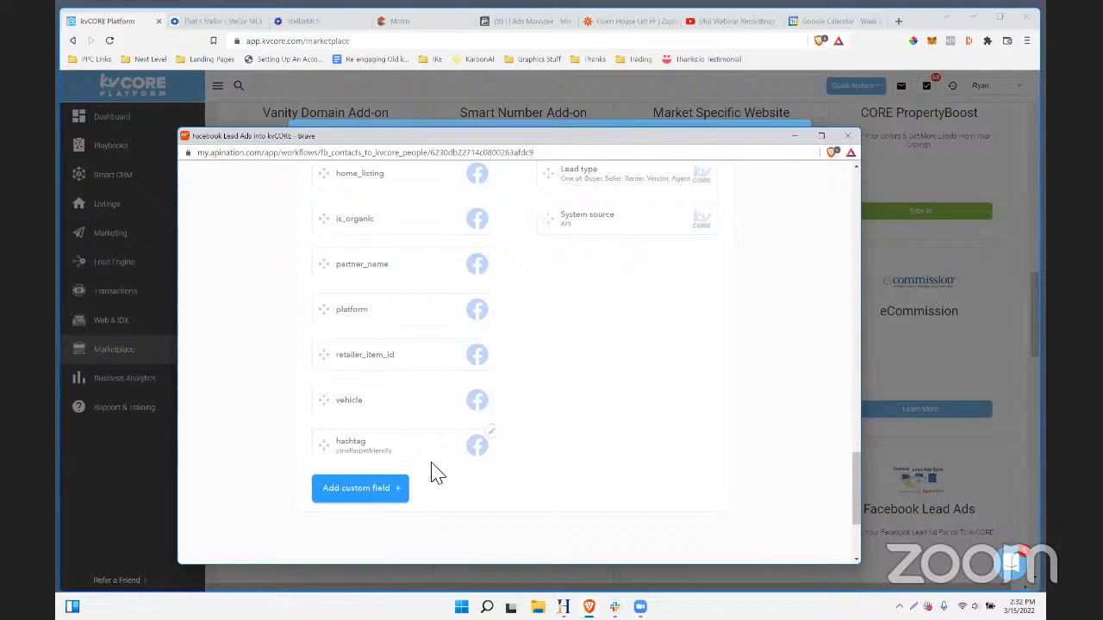
{"action": "scroll", "coordinate": [474, 442], "scroll_direction": "up", "scroll_amount": 12}
{"action": "scroll", "coordinate": [480, 411], "scroll_direction": "down", "scroll_amount": 3}
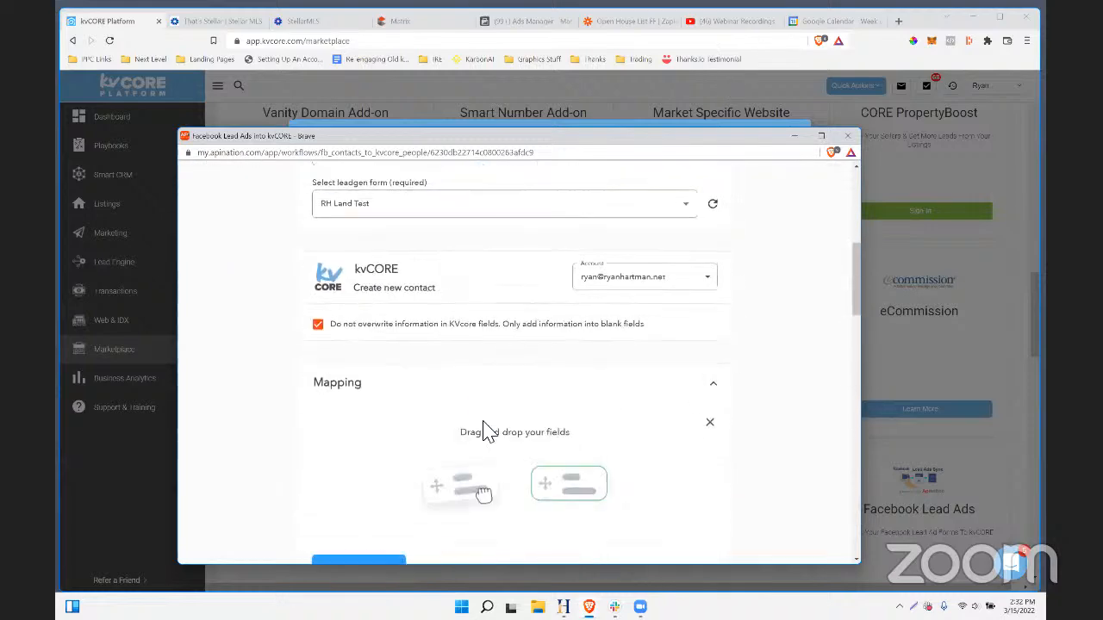
{"action": "scroll", "coordinate": [483, 417], "scroll_direction": "down", "scroll_amount": 8}
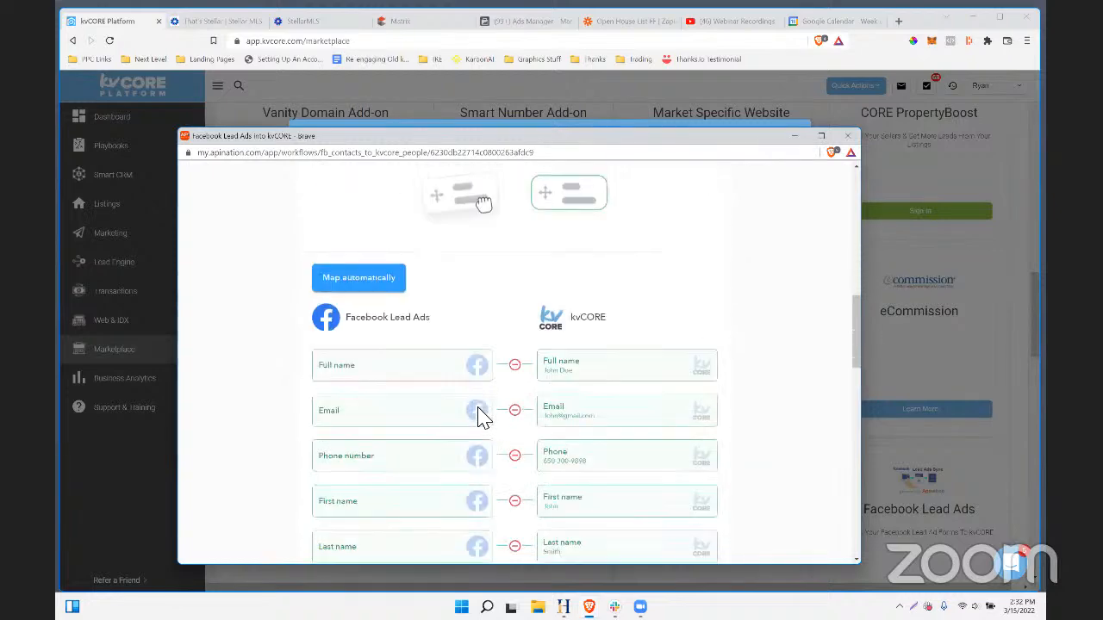
{"action": "scroll", "coordinate": [477, 411], "scroll_direction": "down", "scroll_amount": 4}
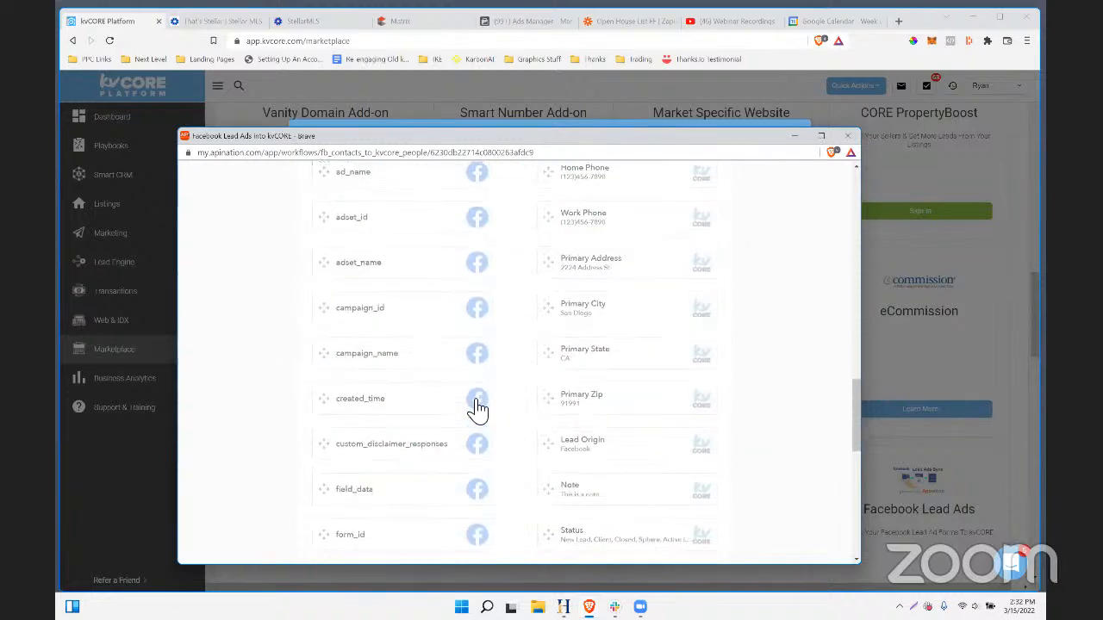
{"action": "scroll", "coordinate": [478, 411], "scroll_direction": "down", "scroll_amount": 5}
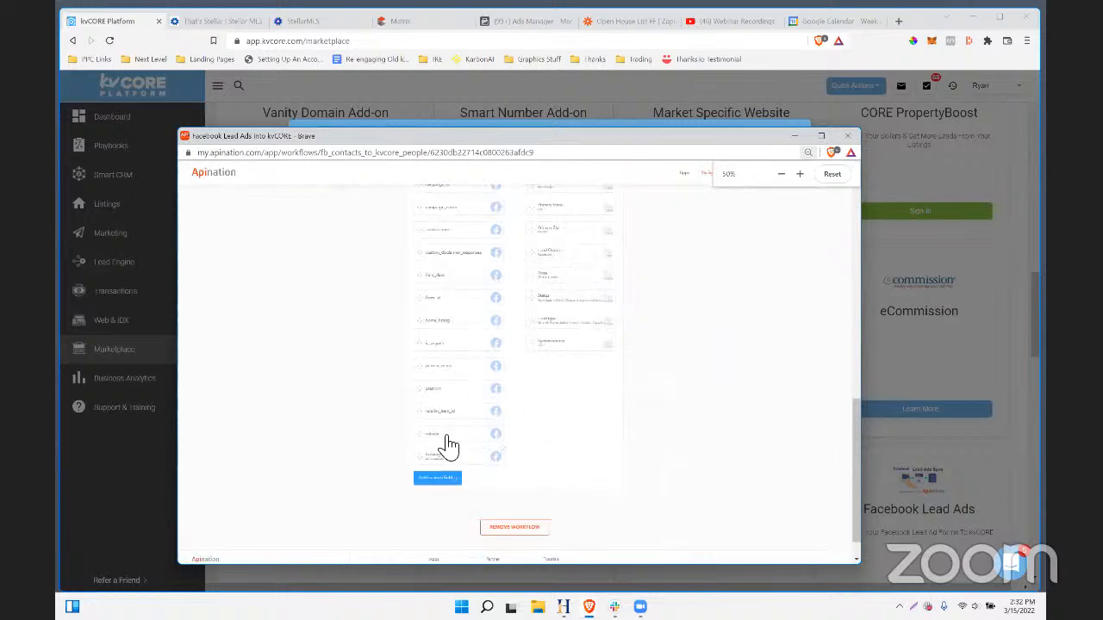
{"action": "left_click_drag", "start_coordinate": [444, 462], "coordinate": [549, 284]}
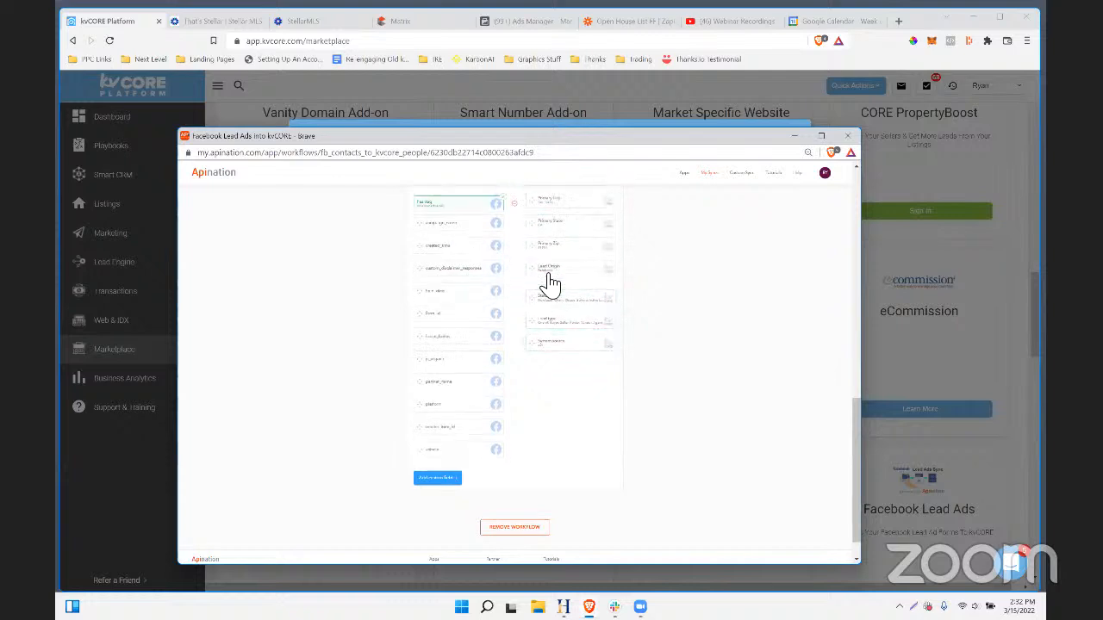
{"action": "scroll", "coordinate": [556, 371], "scroll_direction": "up", "scroll_amount": 5}
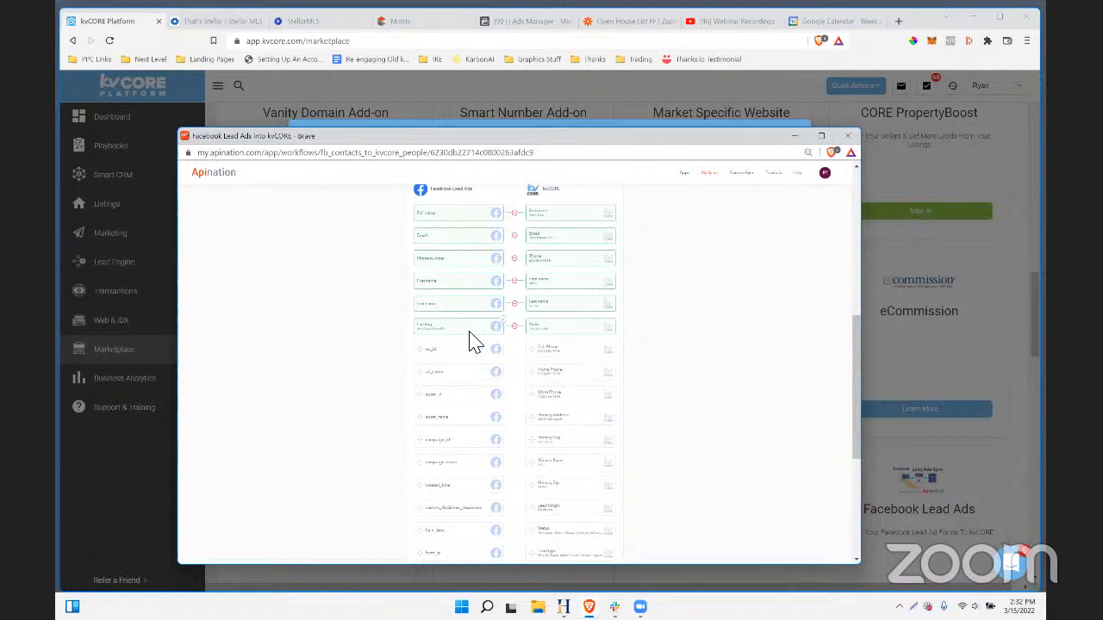
{"action": "scroll", "coordinate": [473, 343], "scroll_direction": "up", "scroll_amount": 1}
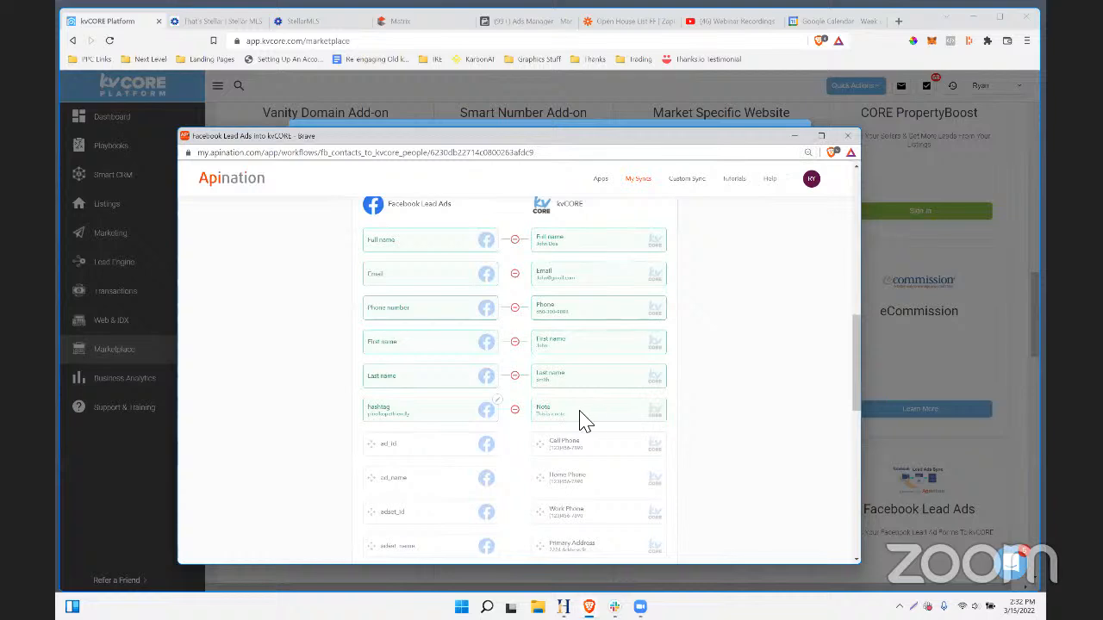
{"action": "scroll", "coordinate": [583, 414], "scroll_direction": "down", "scroll_amount": 6}
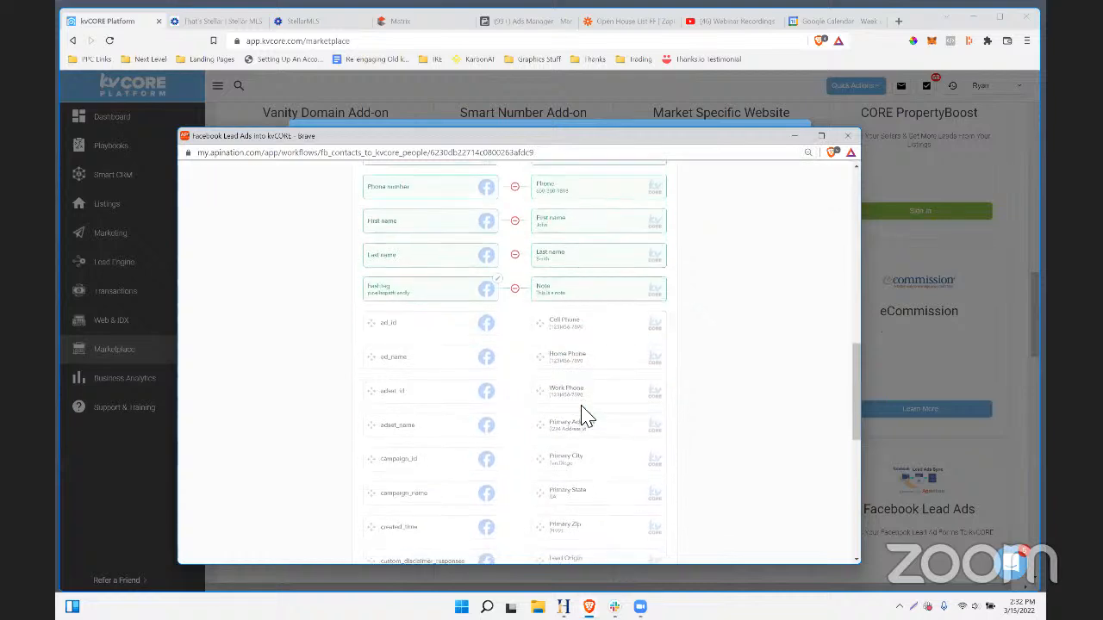
{"action": "scroll", "coordinate": [583, 419], "scroll_direction": "down", "scroll_amount": 3}
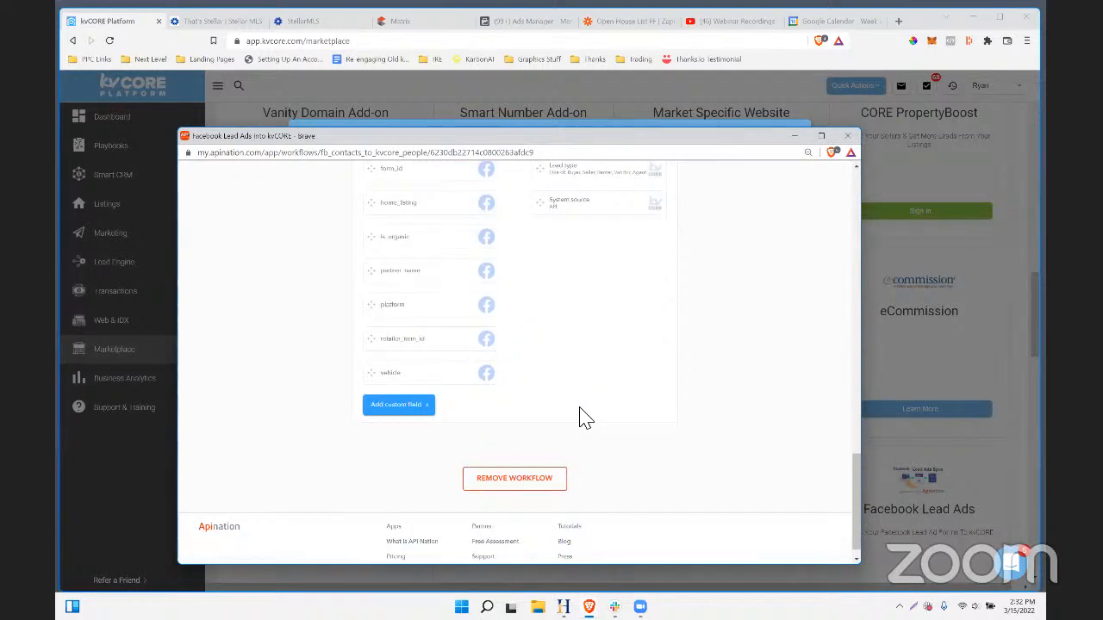
{"action": "scroll", "coordinate": [726, 470], "scroll_direction": "up", "scroll_amount": 10}
{"action": "scroll", "coordinate": [783, 449], "scroll_direction": "up", "scroll_amount": 5}
{"action": "scroll", "coordinate": [783, 449], "scroll_direction": "down", "scroll_amount": 5}
{"action": "scroll", "coordinate": [783, 449], "scroll_direction": "up", "scroll_amount": 5}
- Activate the Facebook-to-kvCORE sync, dismiss the congratulations message, and skip through the tour tips
{"action": "left_click", "coordinate": [504, 342]}
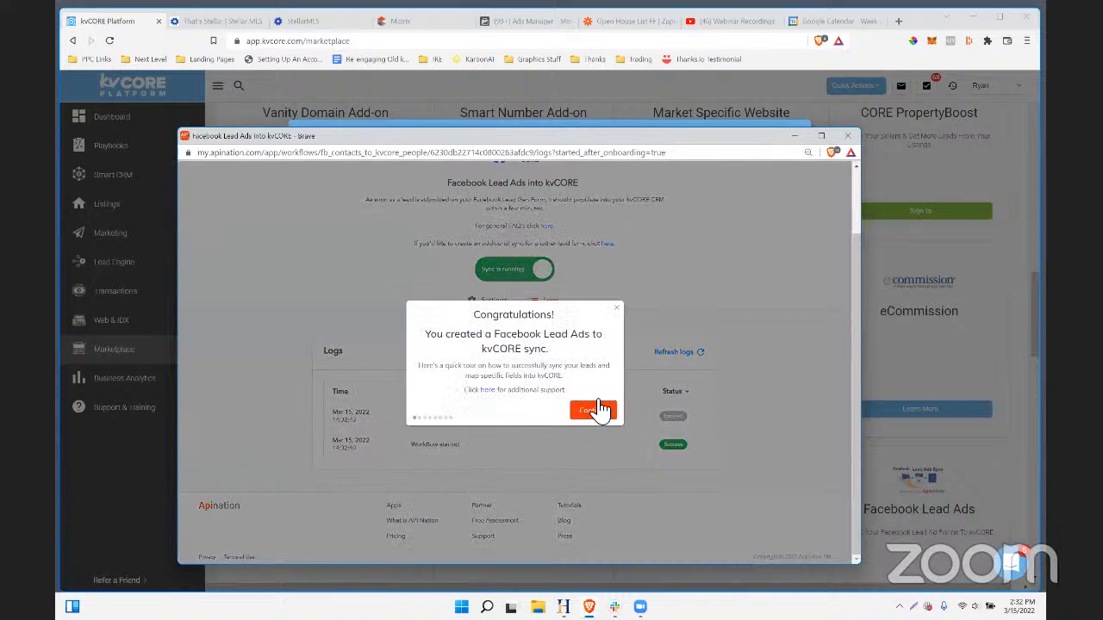
{"action": "left_click", "coordinate": [603, 410]}
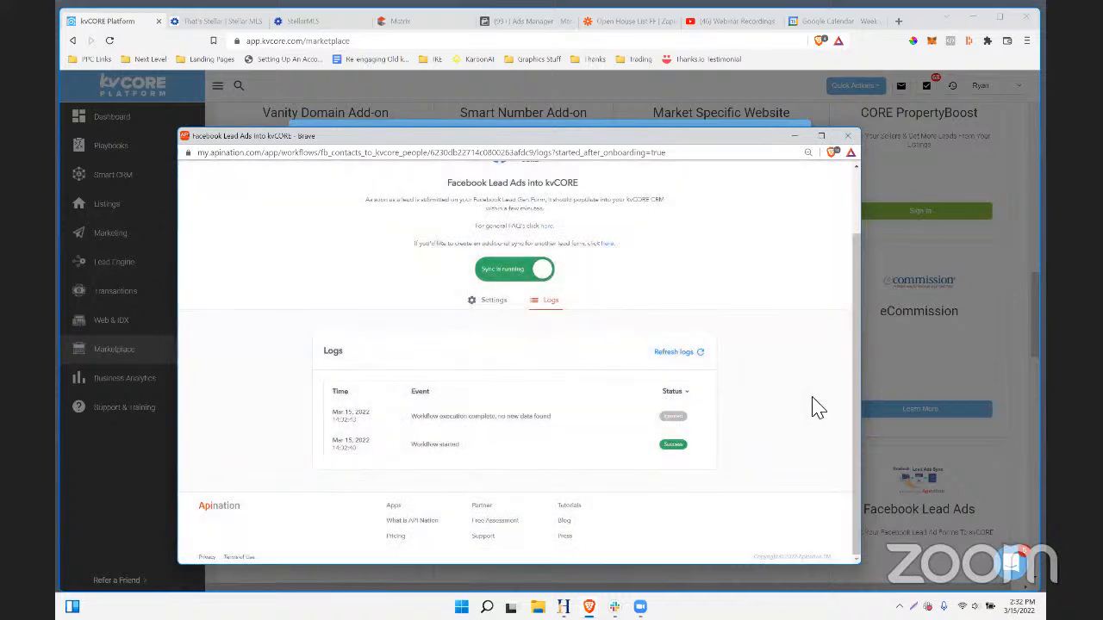
{"action": "left_click", "coordinate": [616, 319]}
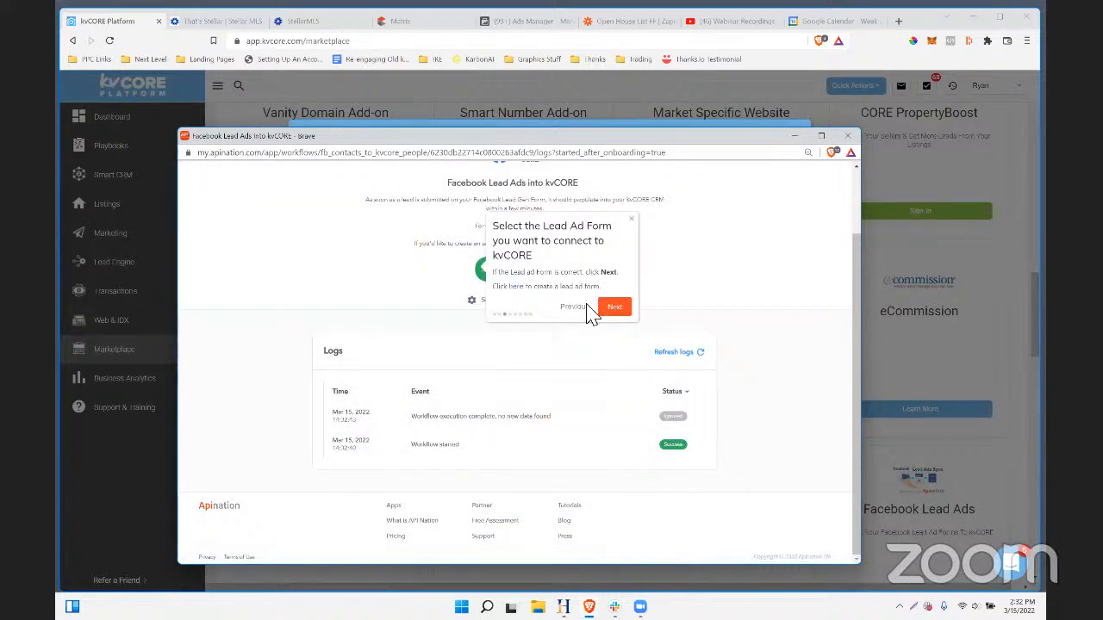
{"action": "left_click", "coordinate": [615, 310]}
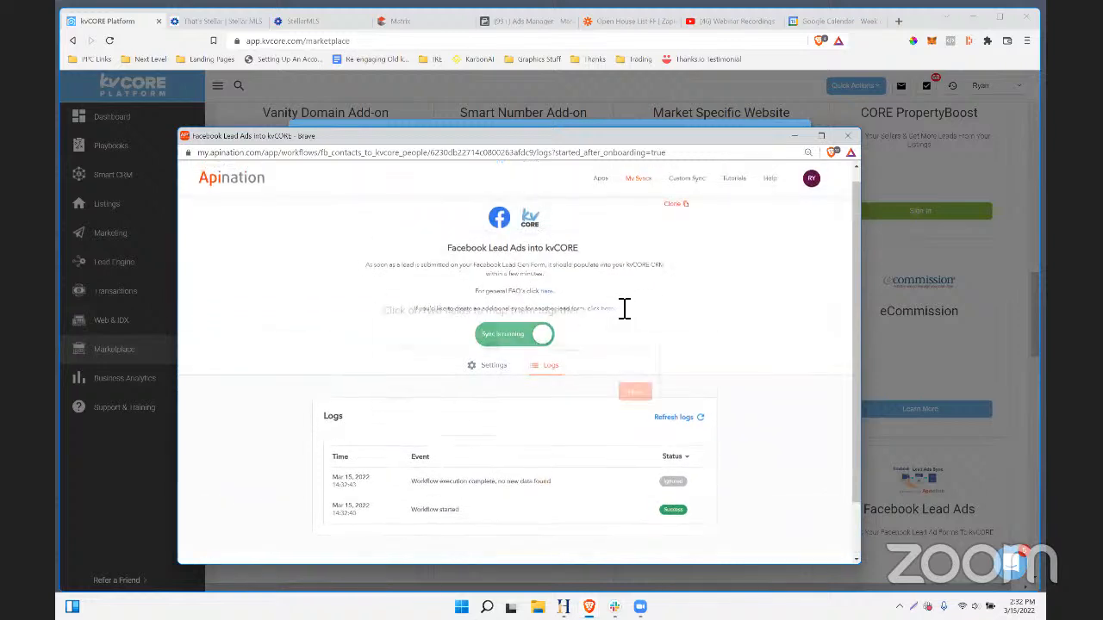
{"action": "left_click", "coordinate": [637, 388]}
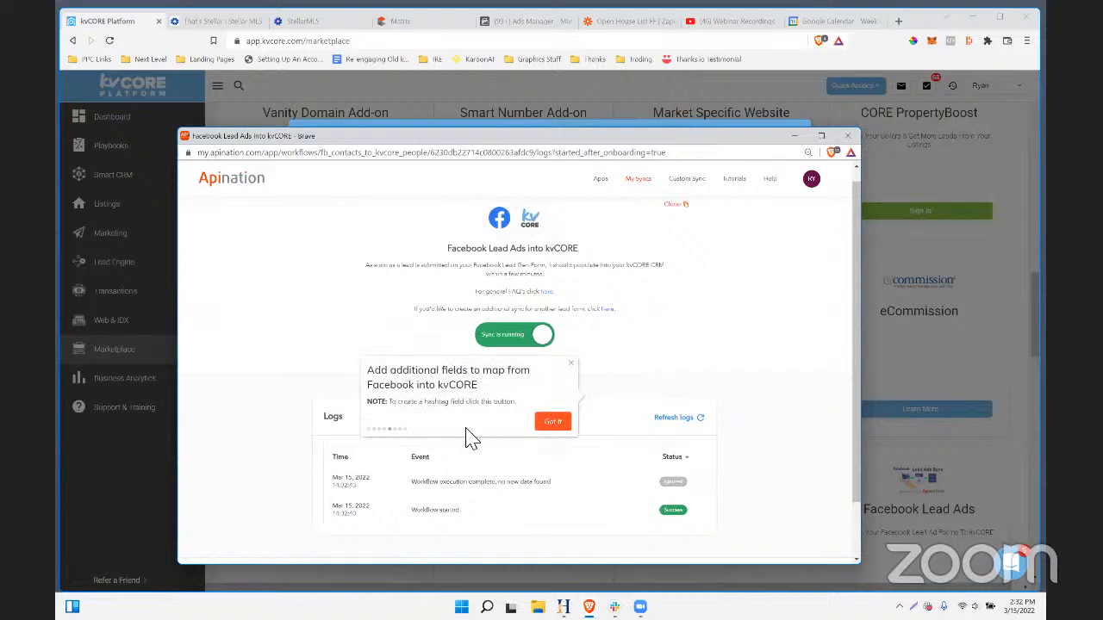
{"action": "left_click_drag", "start_coordinate": [387, 403], "coordinate": [524, 411]}
{"action": "left_click", "coordinate": [559, 422]}
{"action": "left_click", "coordinate": [558, 423]}
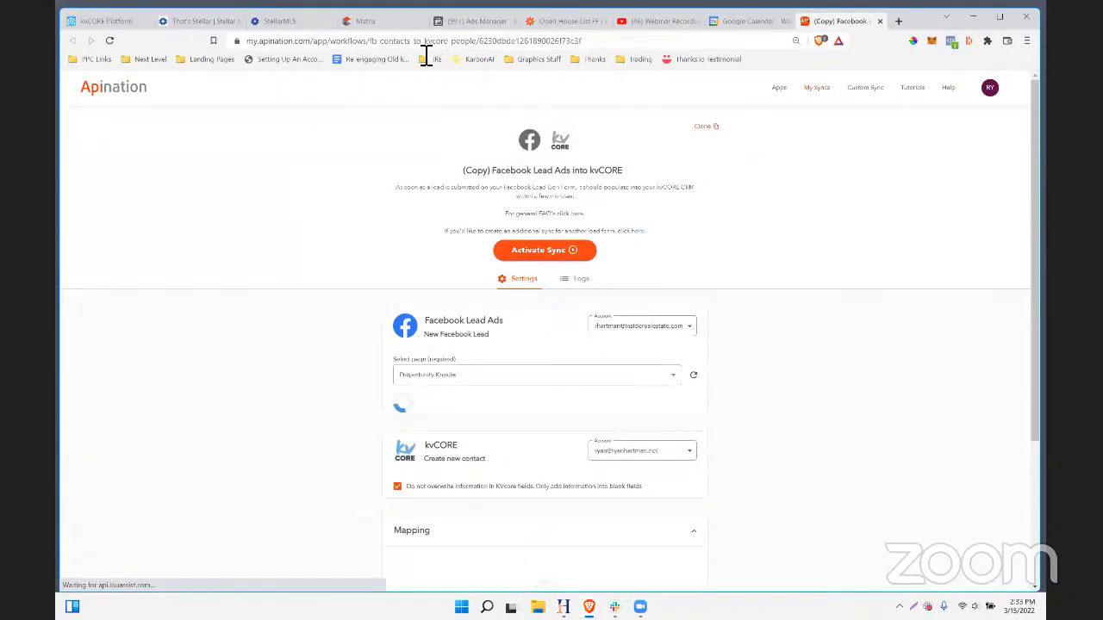
- Check the copied workflow's hashtag-to-Note mapping, skip the tour tips, and start the copied sync
{"action": "scroll", "coordinate": [682, 260], "scroll_direction": "down", "scroll_amount": 3}
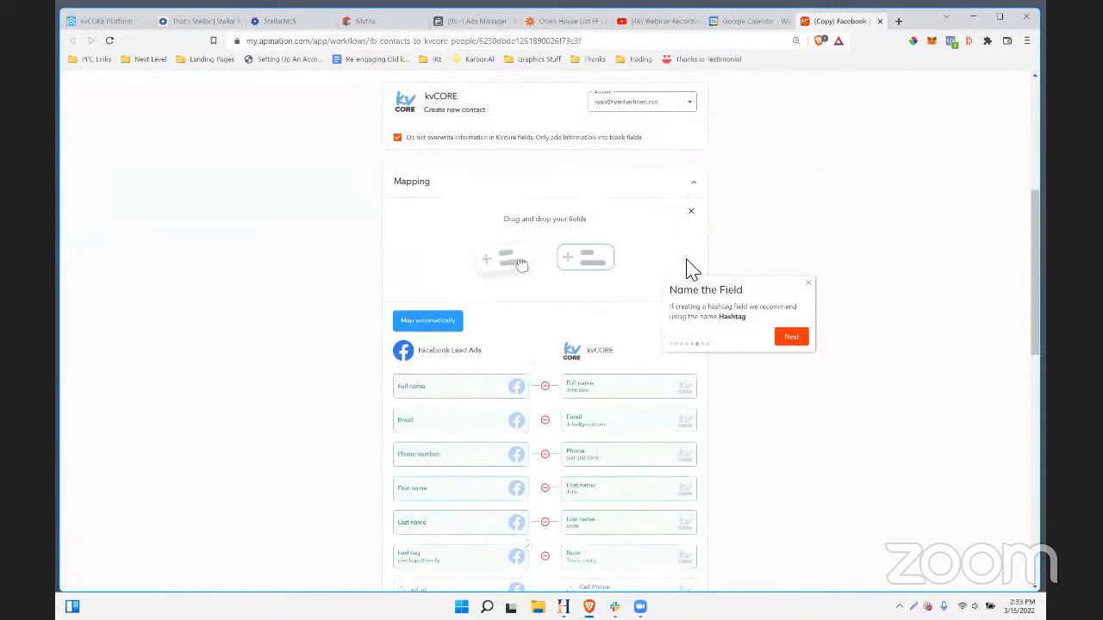
{"action": "scroll", "coordinate": [686, 267], "scroll_direction": "up", "scroll_amount": 4}
{"action": "scroll", "coordinate": [743, 258], "scroll_direction": "down", "scroll_amount": 3}
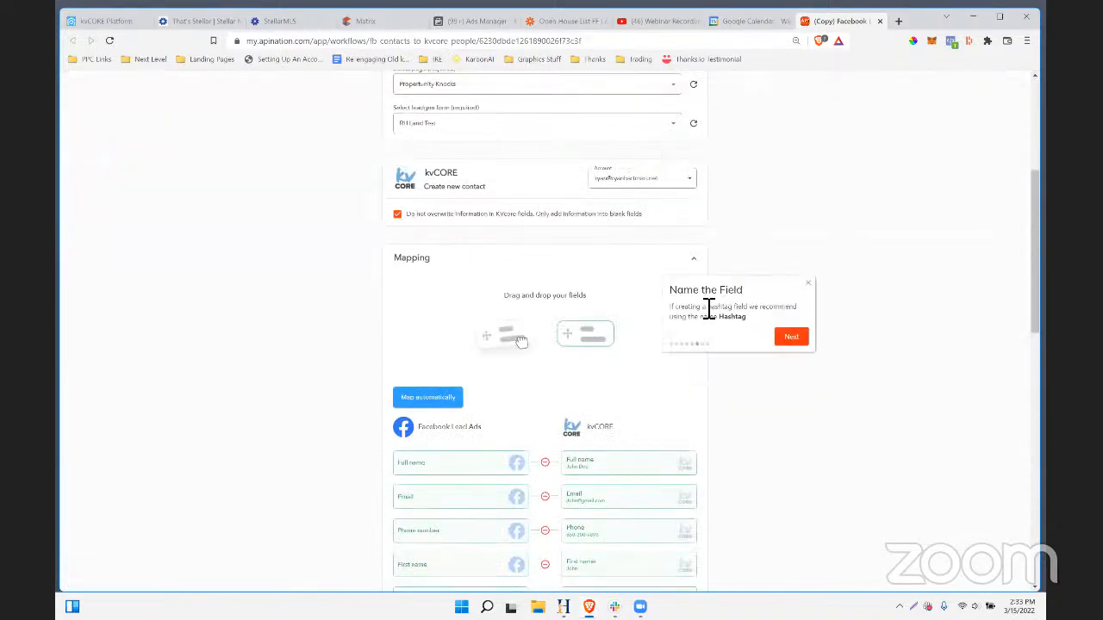
{"action": "scroll", "coordinate": [591, 324], "scroll_direction": "down", "scroll_amount": 5}
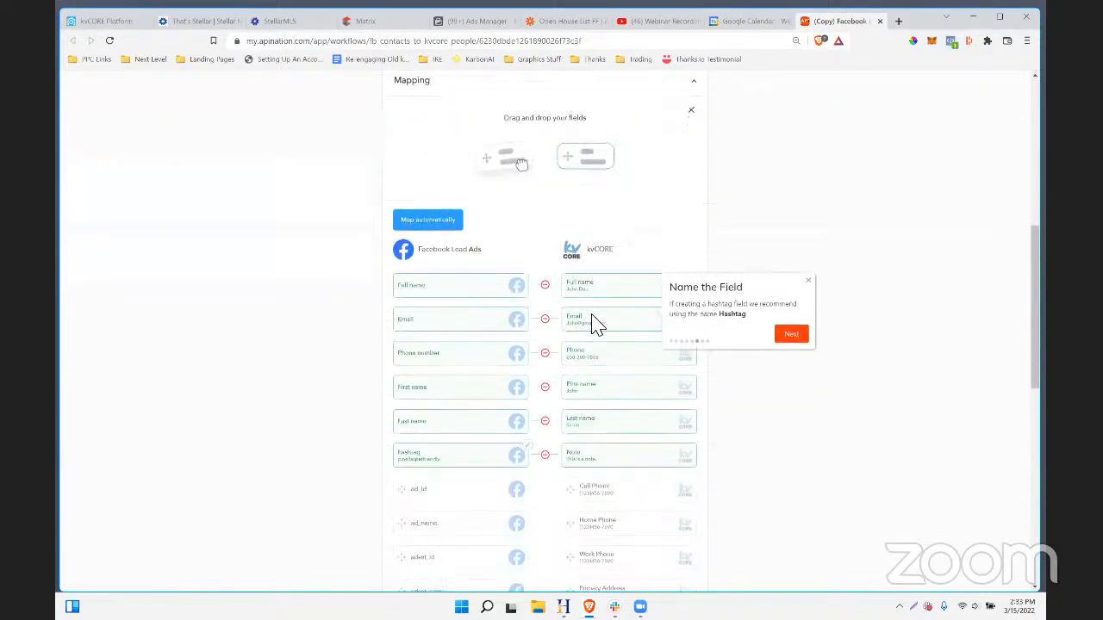
{"action": "scroll", "coordinate": [591, 324], "scroll_direction": "down", "scroll_amount": 9}
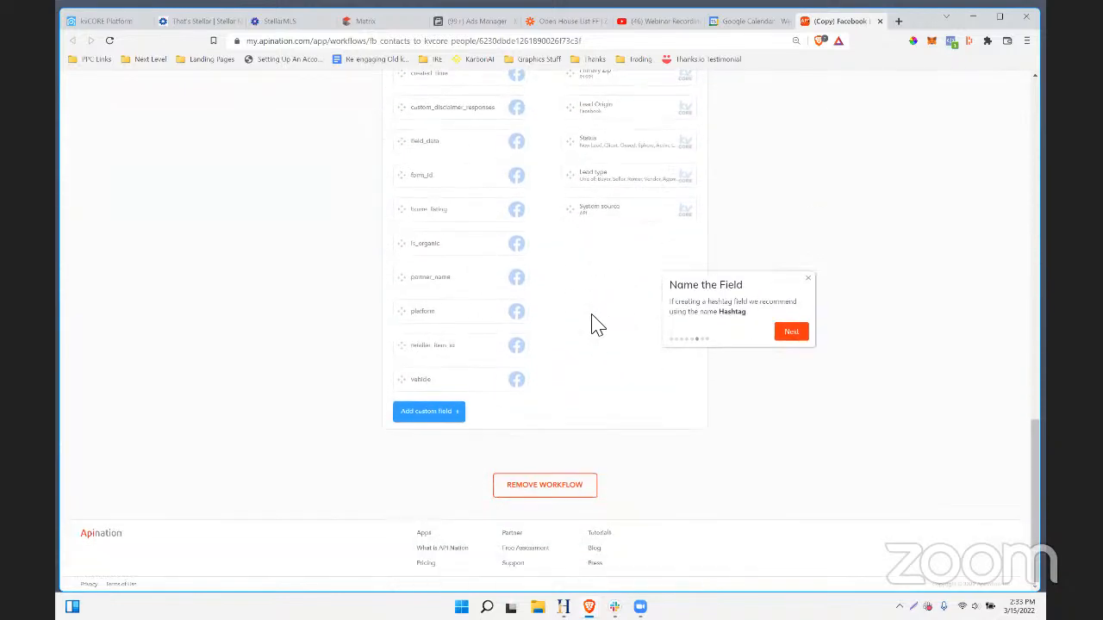
{"action": "scroll", "coordinate": [595, 324], "scroll_direction": "up", "scroll_amount": 15}
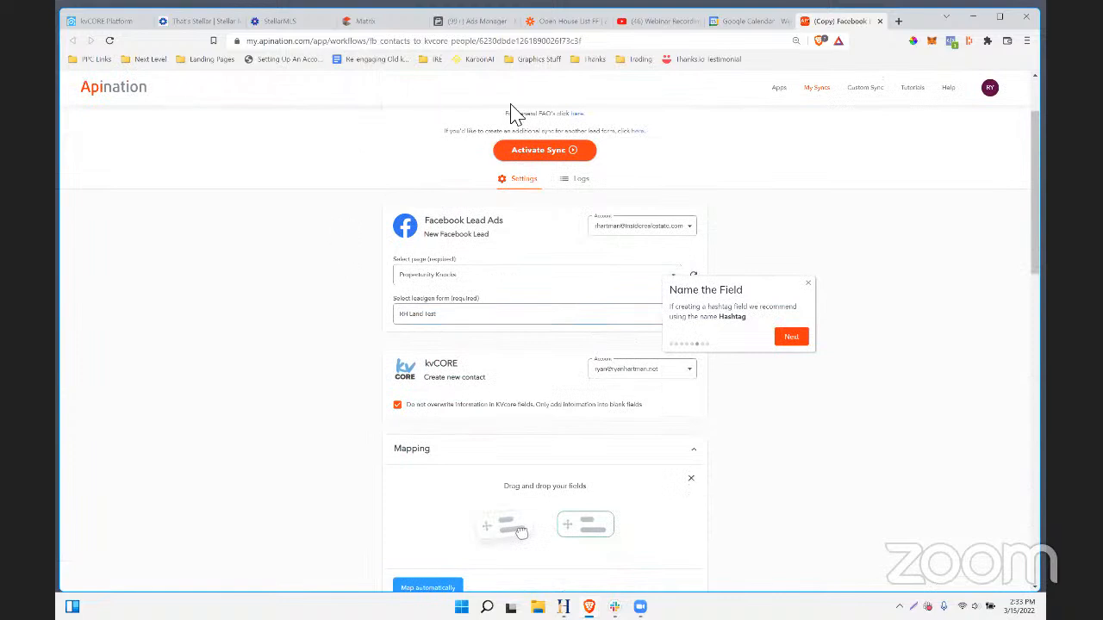
{"action": "left_click", "coordinate": [791, 336]}
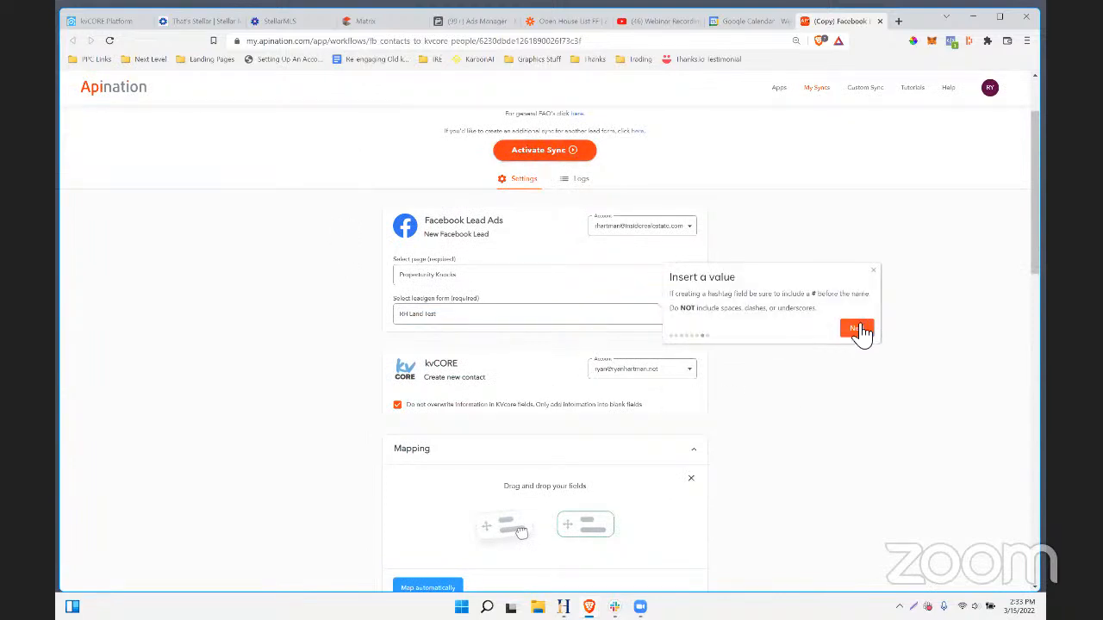
{"action": "left_click", "coordinate": [856, 329]}
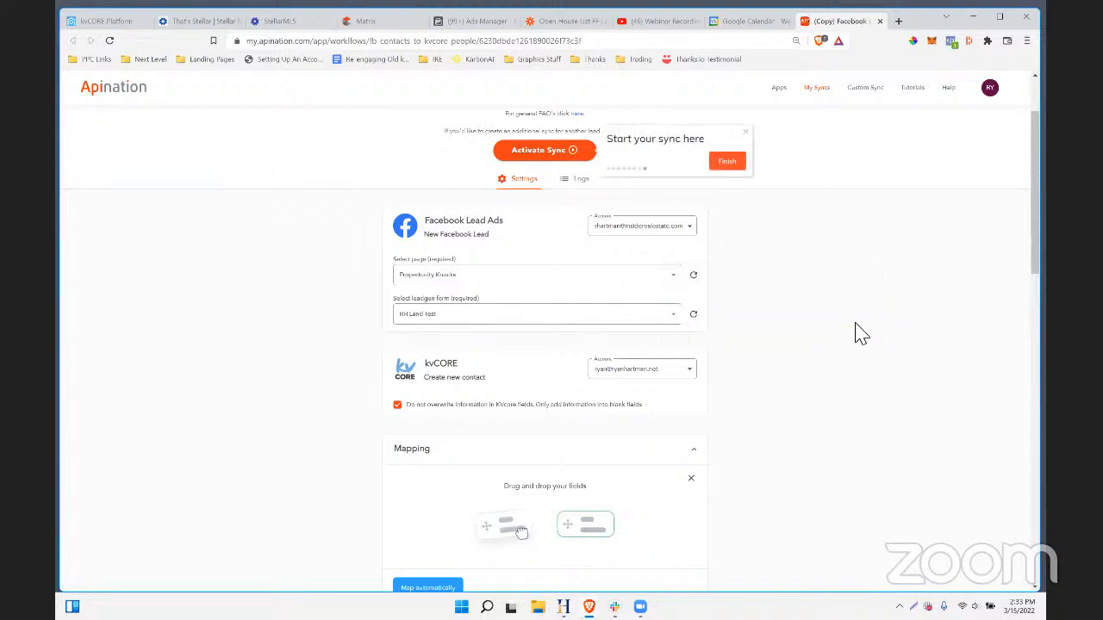
{"action": "left_click", "coordinate": [729, 162]}
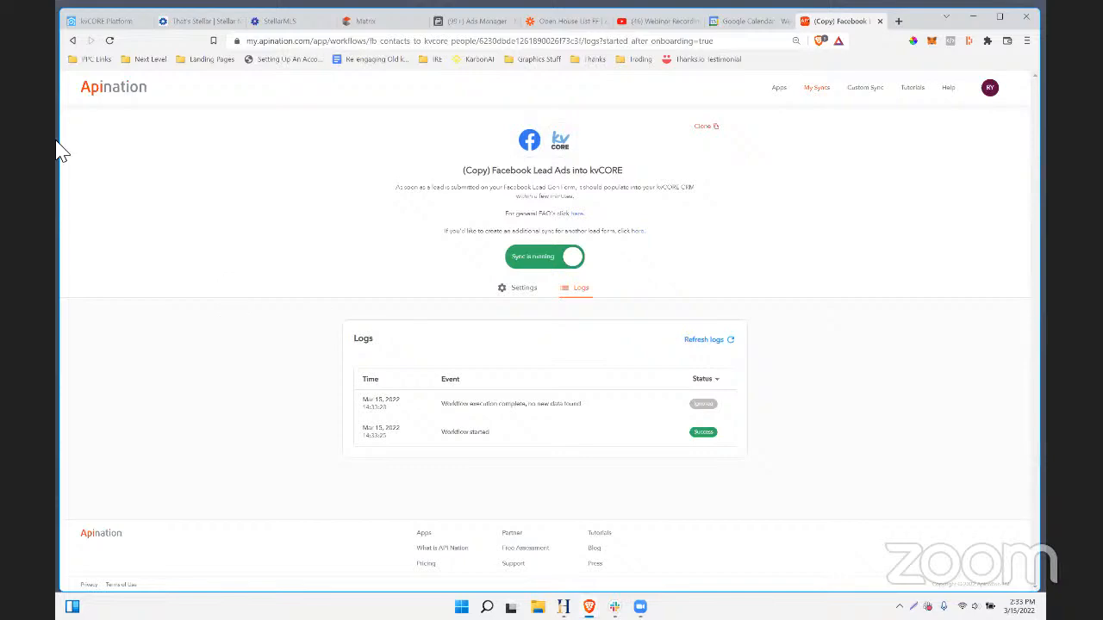
{"action": "left_click", "coordinate": [88, 22]}
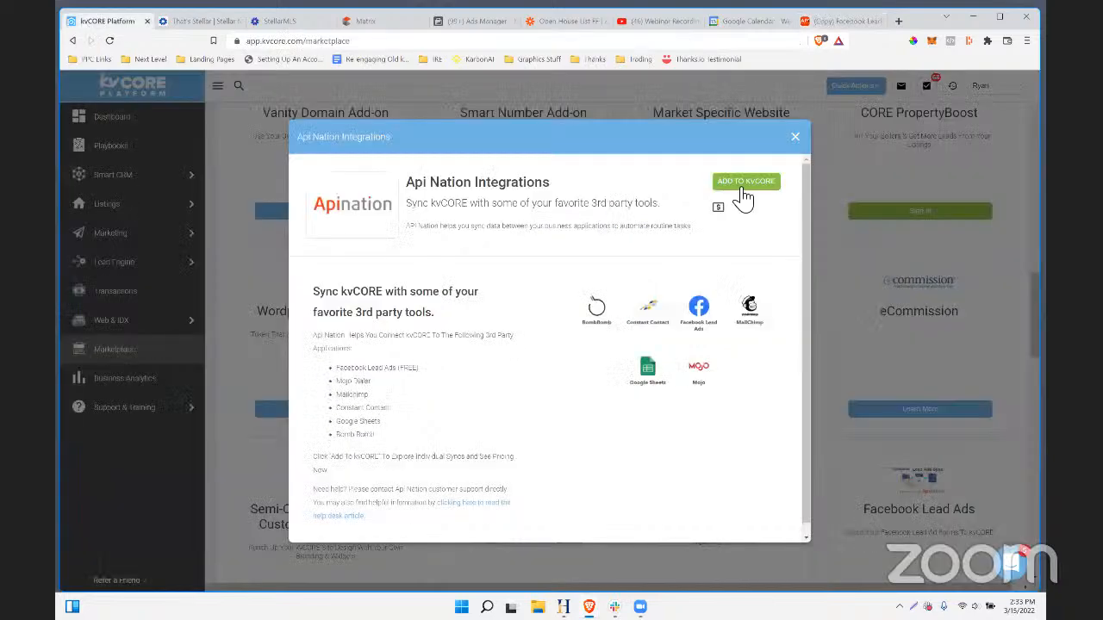
{"action": "left_click", "coordinate": [795, 136]}
{"action": "mouse_move", "coordinate": [131, 273]}
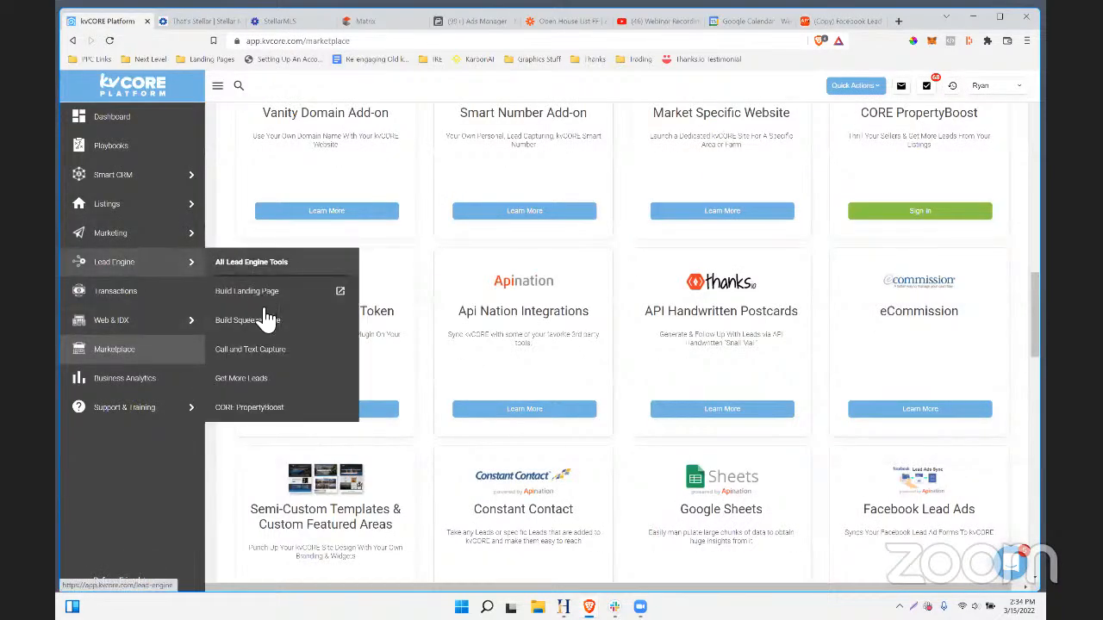
{"action": "left_click", "coordinate": [263, 352]}
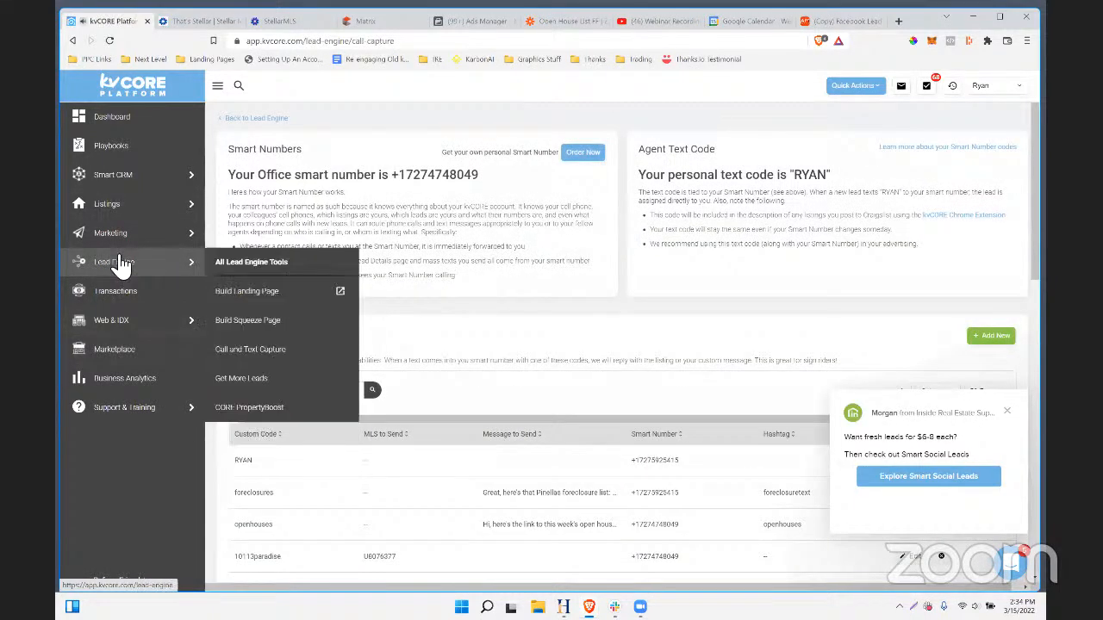
{"action": "mouse_move", "coordinate": [129, 262]}
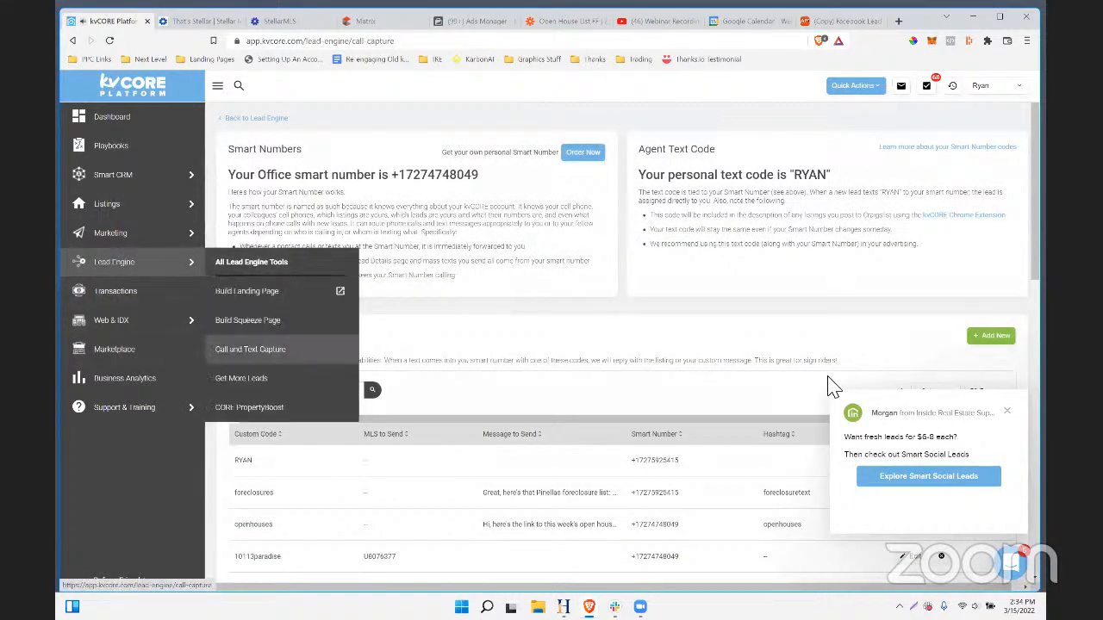
{"action": "left_click", "coordinate": [1009, 412]}
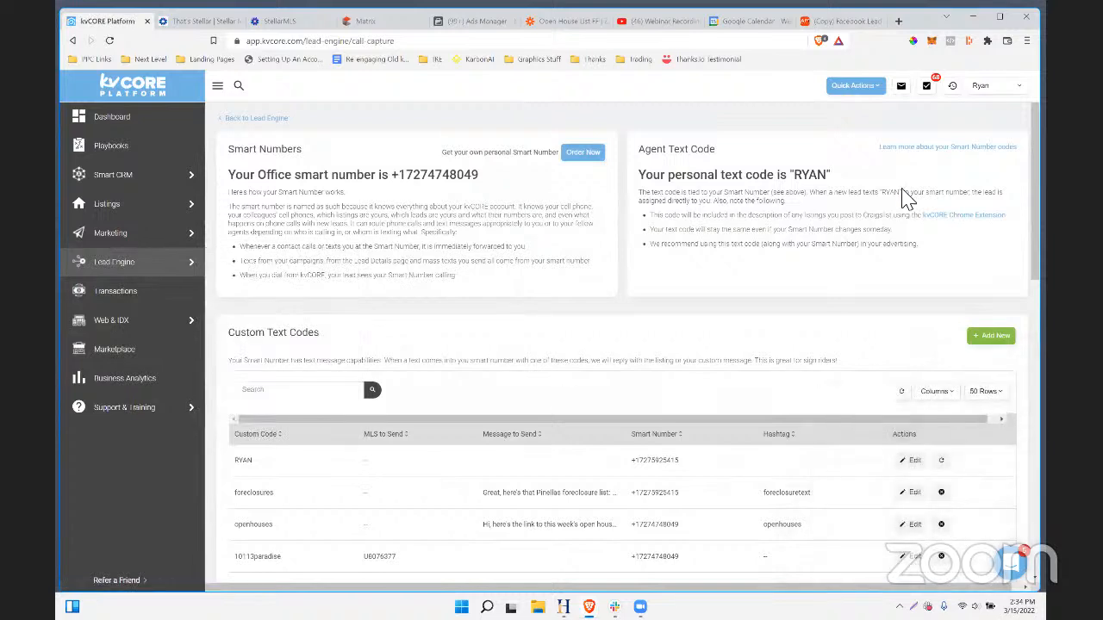
{"action": "left_click_drag", "start_coordinate": [241, 155], "coordinate": [315, 152]}
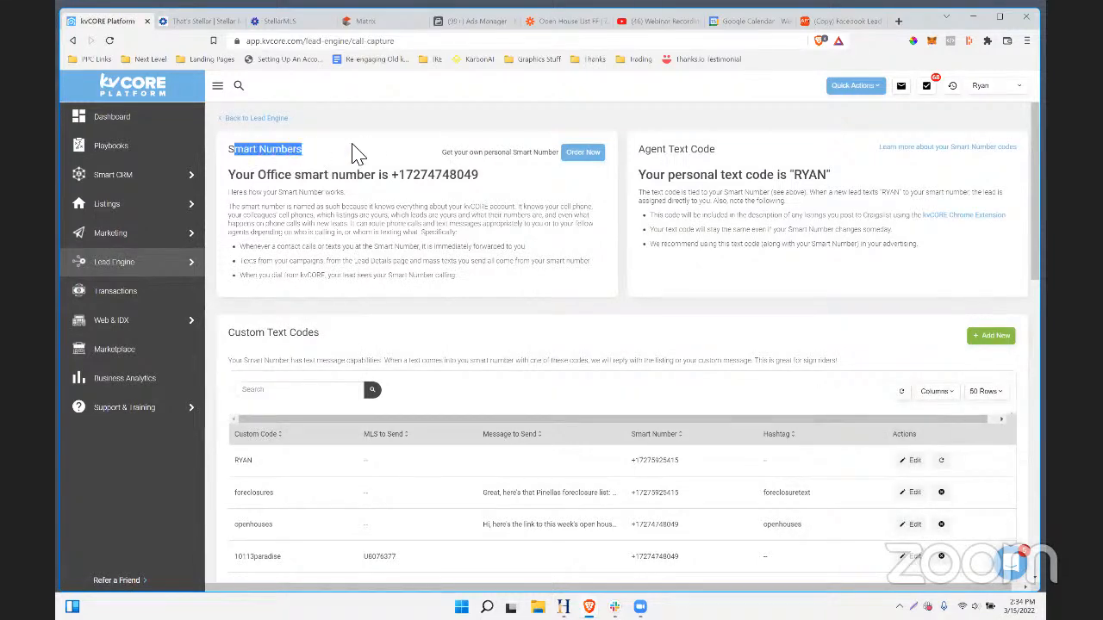
{"action": "left_click_drag", "start_coordinate": [399, 176], "coordinate": [500, 184]}
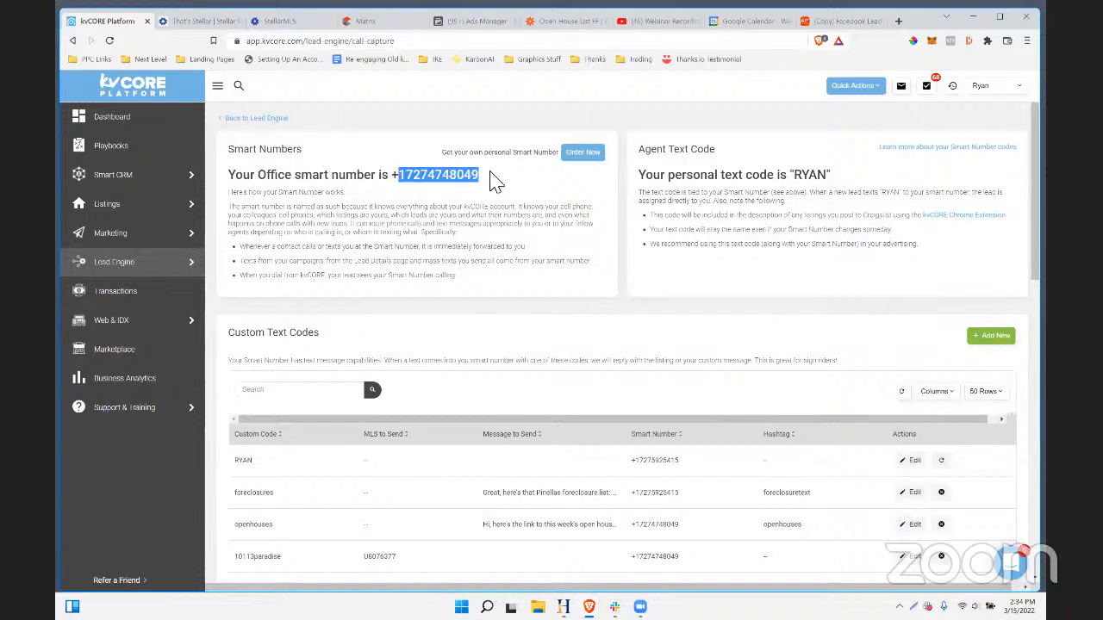
{"action": "left_click_drag", "start_coordinate": [446, 152], "coordinate": [571, 152]}
{"action": "left_click_drag", "start_coordinate": [398, 176], "coordinate": [492, 180]}
{"action": "scroll", "coordinate": [536, 262], "scroll_direction": "down", "scroll_amount": 1}
{"action": "scroll", "coordinate": [308, 319], "scroll_direction": "up", "scroll_amount": 1}
{"action": "left_click_drag", "start_coordinate": [497, 177], "coordinate": [405, 182]}
- Add a custom text code 'petfriendly' replying with the pet friendly rental list link message
{"action": "left_click", "coordinate": [991, 336]}
{"action": "left_click", "coordinate": [375, 184]}
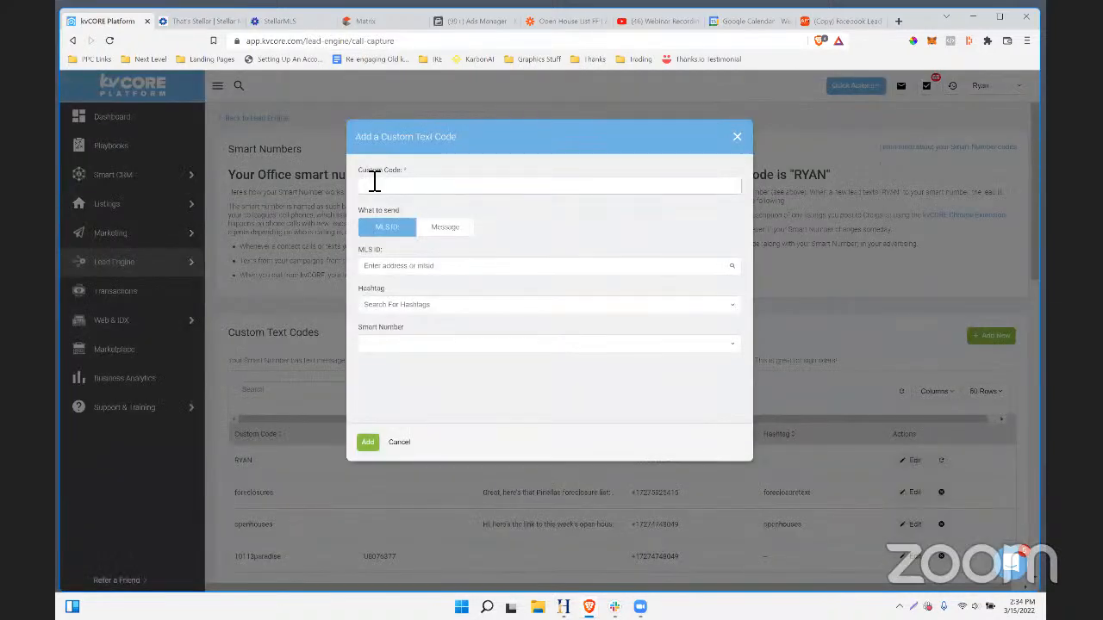
{"action": "type", "text": "petfriendly"}
{"action": "left_click", "coordinate": [435, 239]}
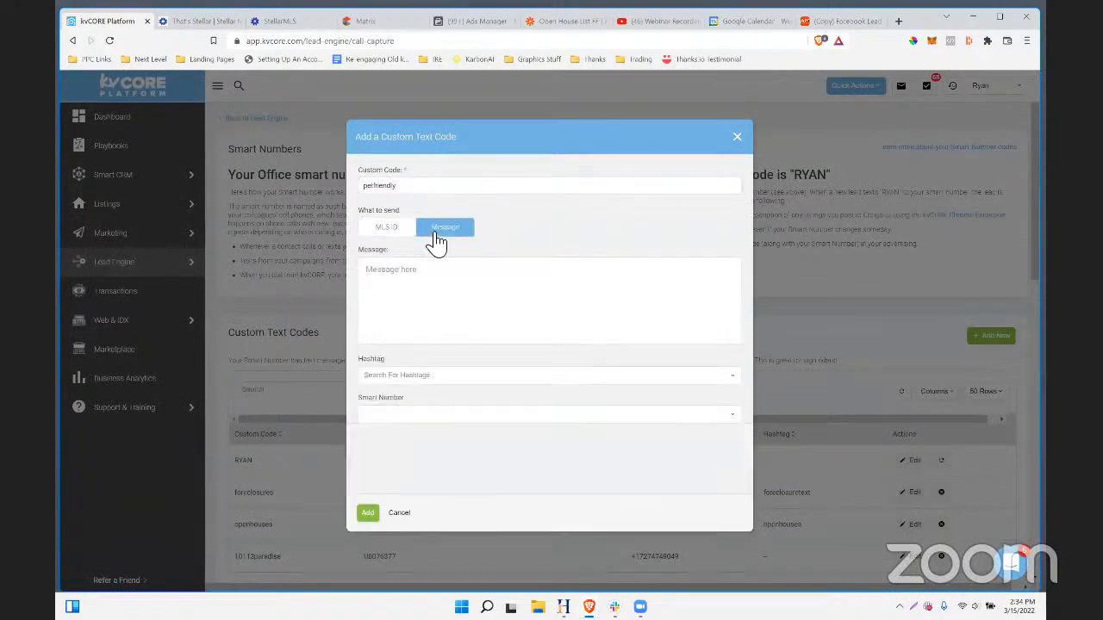
{"action": "left_click", "coordinate": [427, 277]}
{"action": "type", "text": "H"}
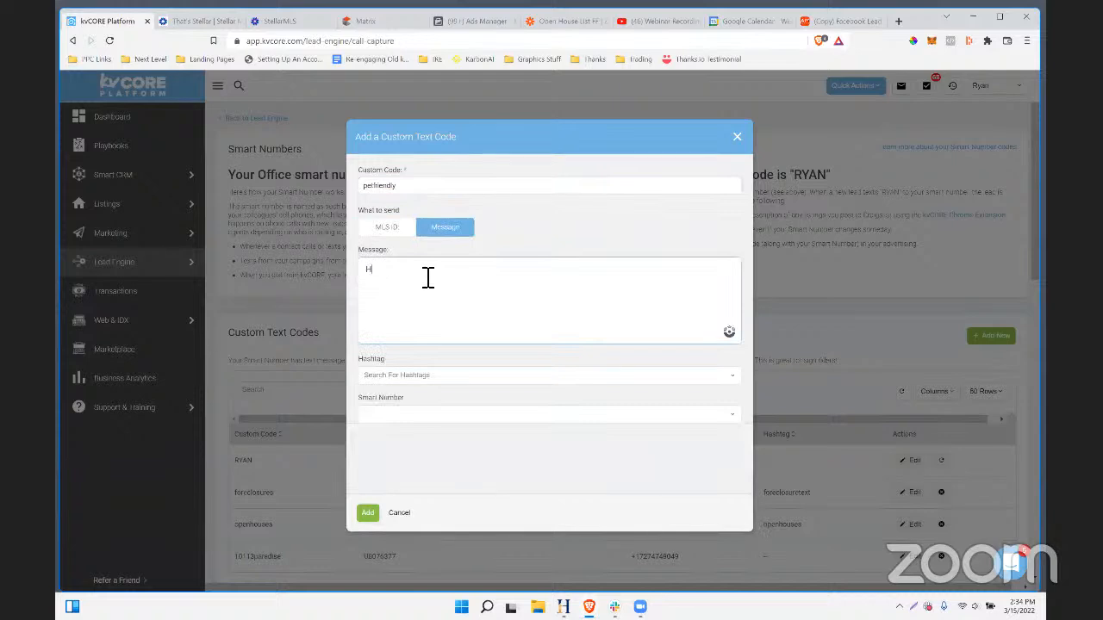
{"action": "left_click", "coordinate": [411, 230]}
{"action": "left_click", "coordinate": [443, 230]}
{"action": "left_click", "coordinate": [389, 281]}
{"action": "type", "text": "i, thanks for requesting the pet friendly renta"}
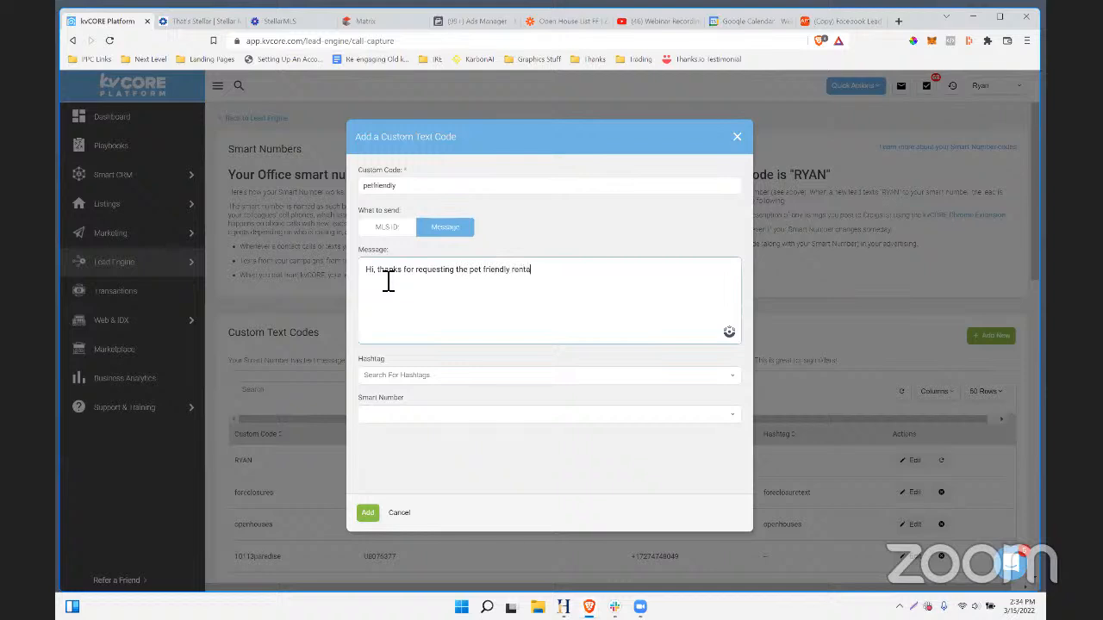
{"action": "type", "text": "l list.. click here to see it now: LINK"}
- Tag the code petfriendlypinellas, assign the first smart number, and close the form
{"action": "left_click", "coordinate": [511, 376]}
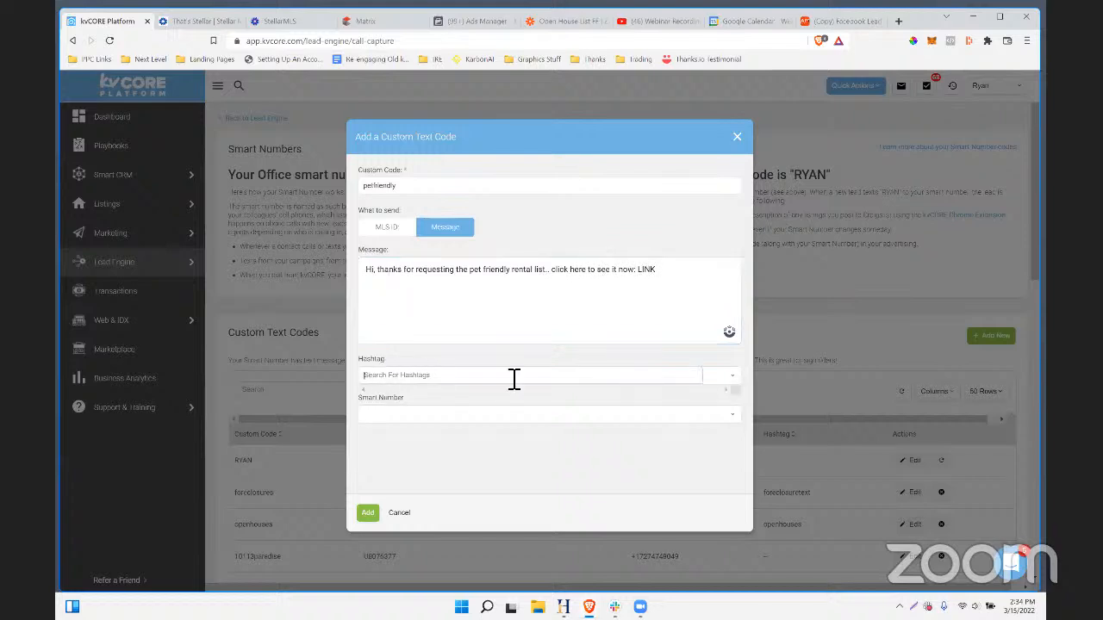
{"action": "type", "text": "pe"}
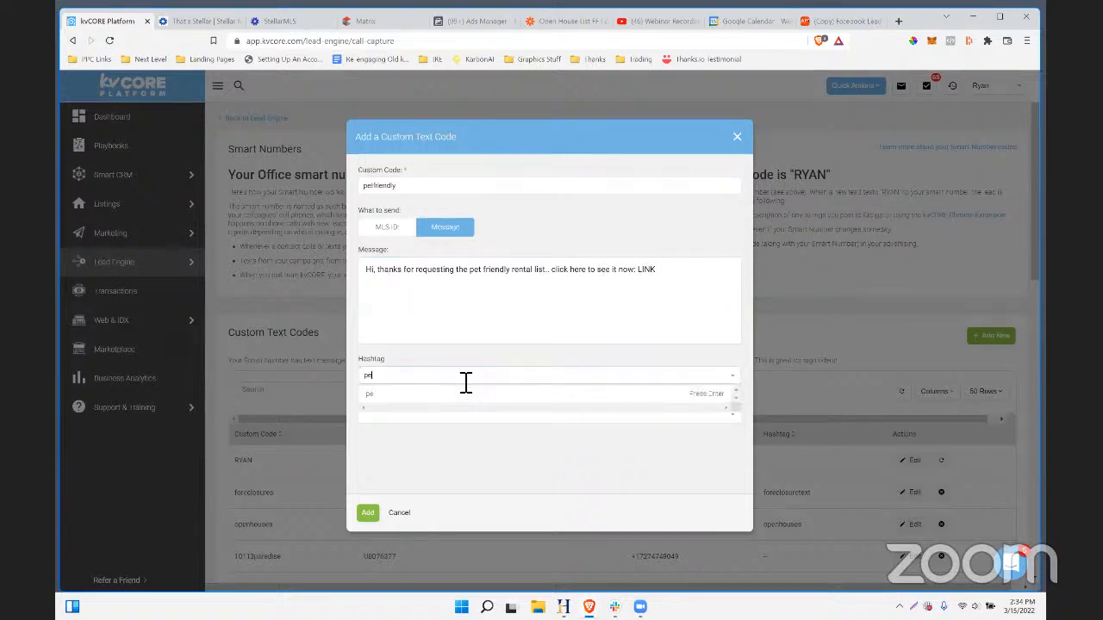
{"action": "type", "text": "tfriendlypinellas"}
{"action": "left_click", "coordinate": [731, 395]}
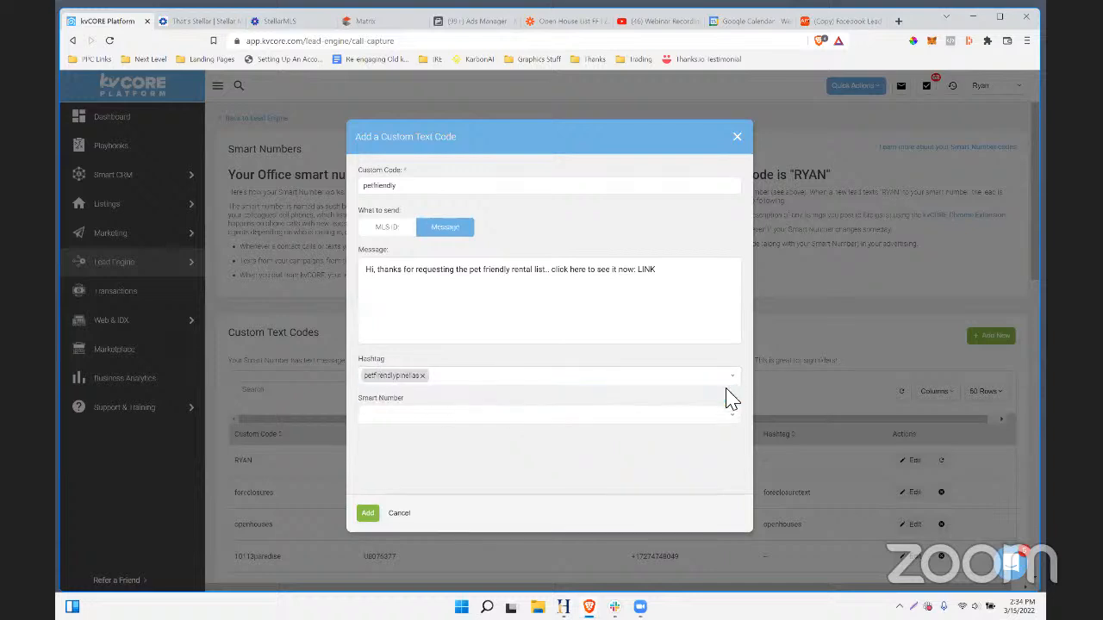
{"action": "left_click", "coordinate": [411, 418]}
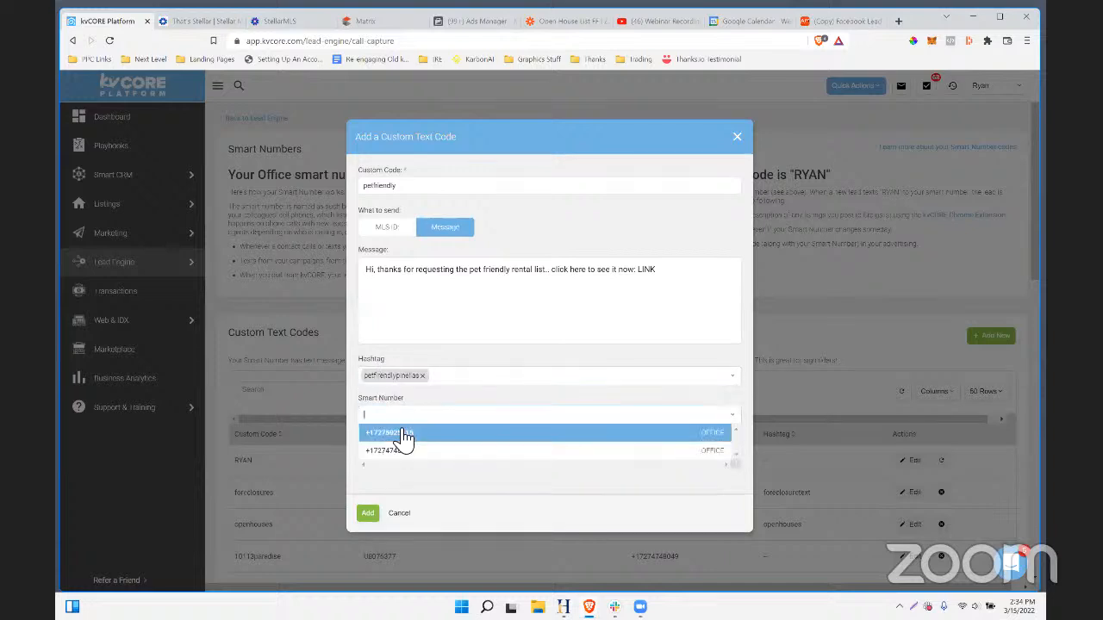
{"action": "left_click", "coordinate": [403, 435]}
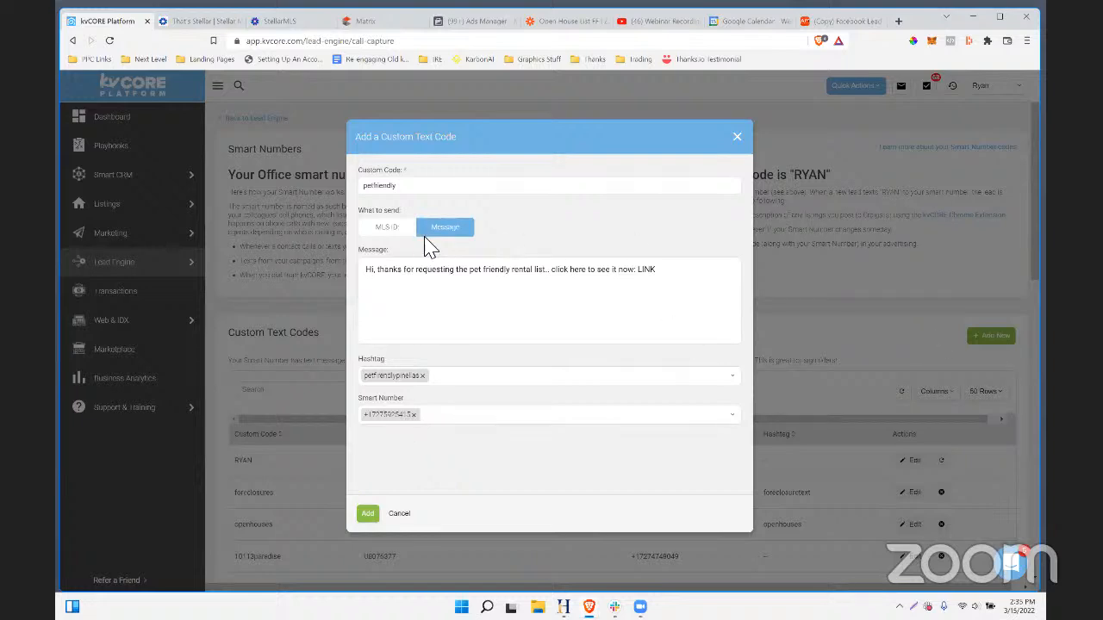
{"action": "left_click", "coordinate": [414, 417]}
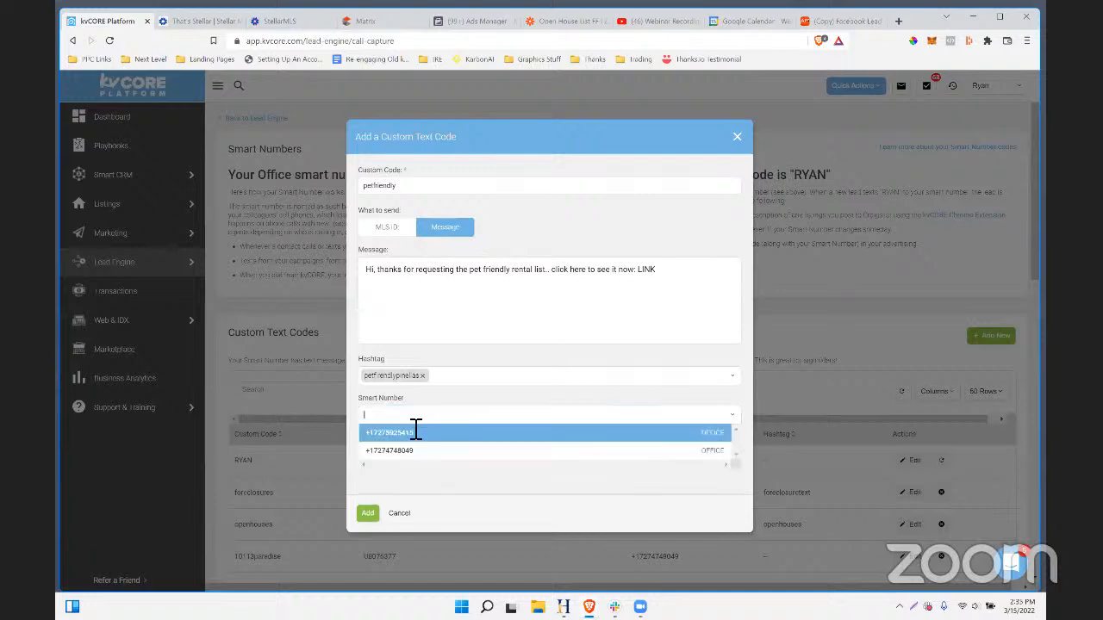
{"action": "left_click", "coordinate": [628, 379]}
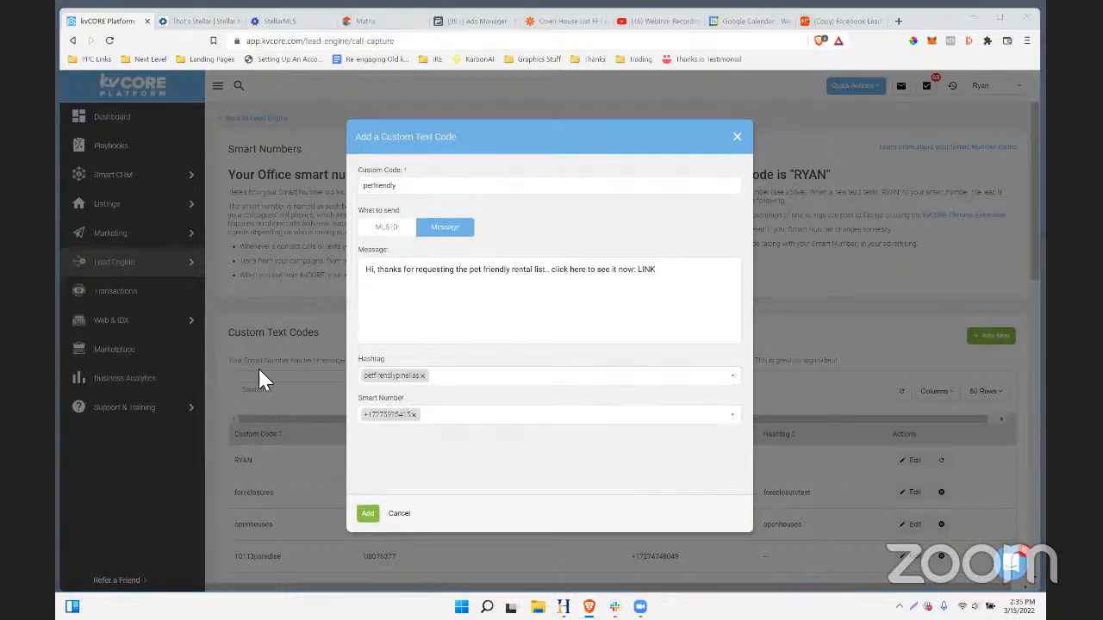
{"action": "left_click", "coordinate": [454, 452]}
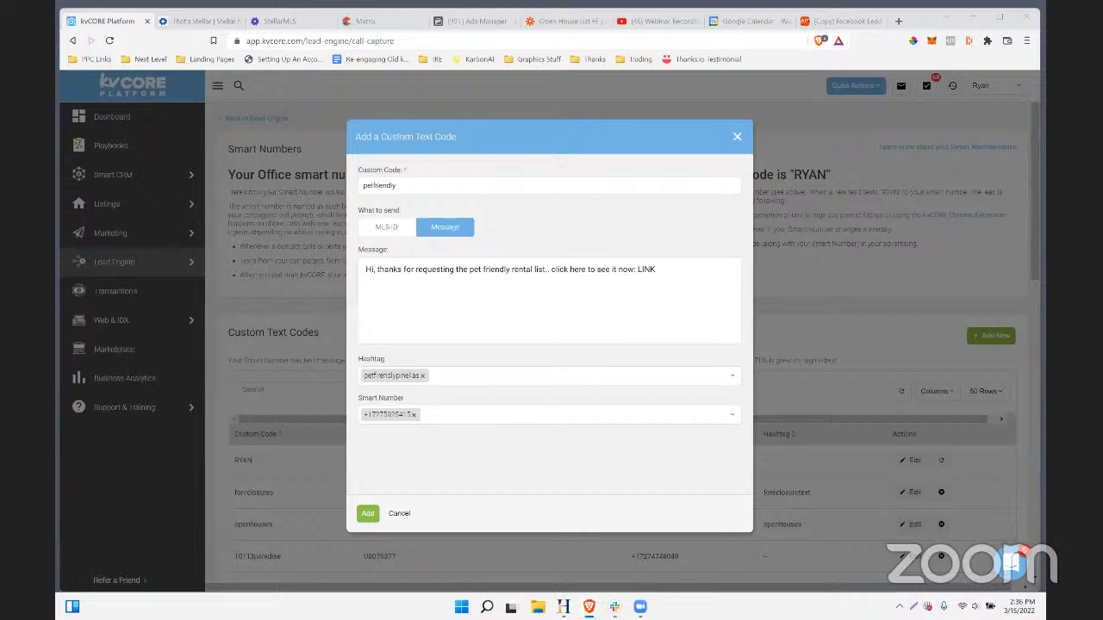
{"action": "left_click_drag", "start_coordinate": [695, 286], "coordinate": [316, 269]}
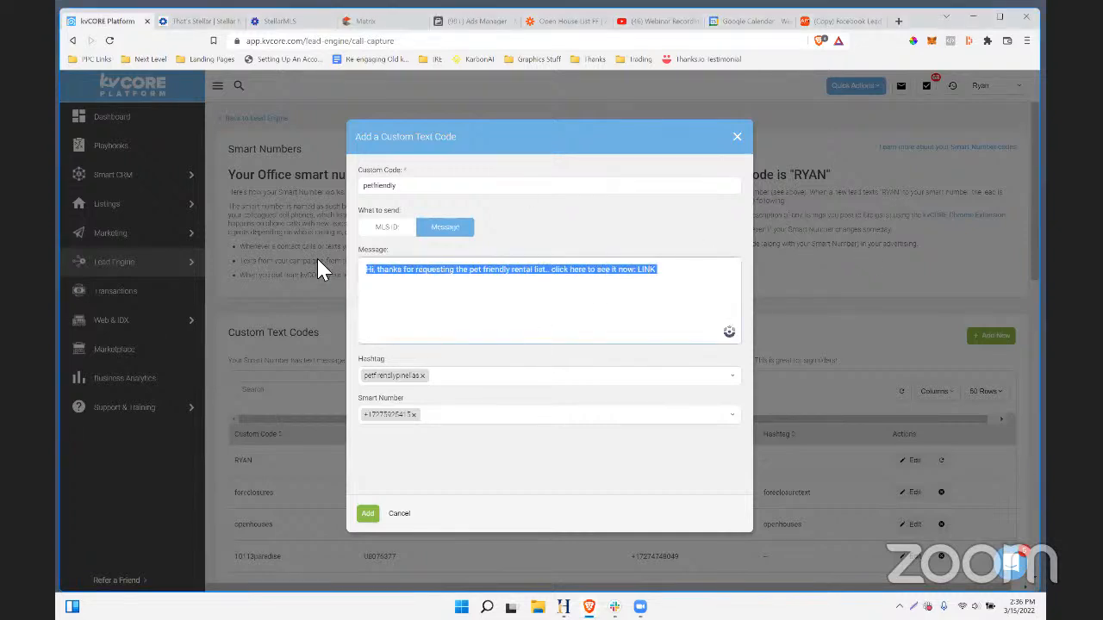
{"action": "left_click", "coordinate": [737, 138]}
{"action": "scroll", "coordinate": [600, 361], "scroll_direction": "down", "scroll_amount": 3}
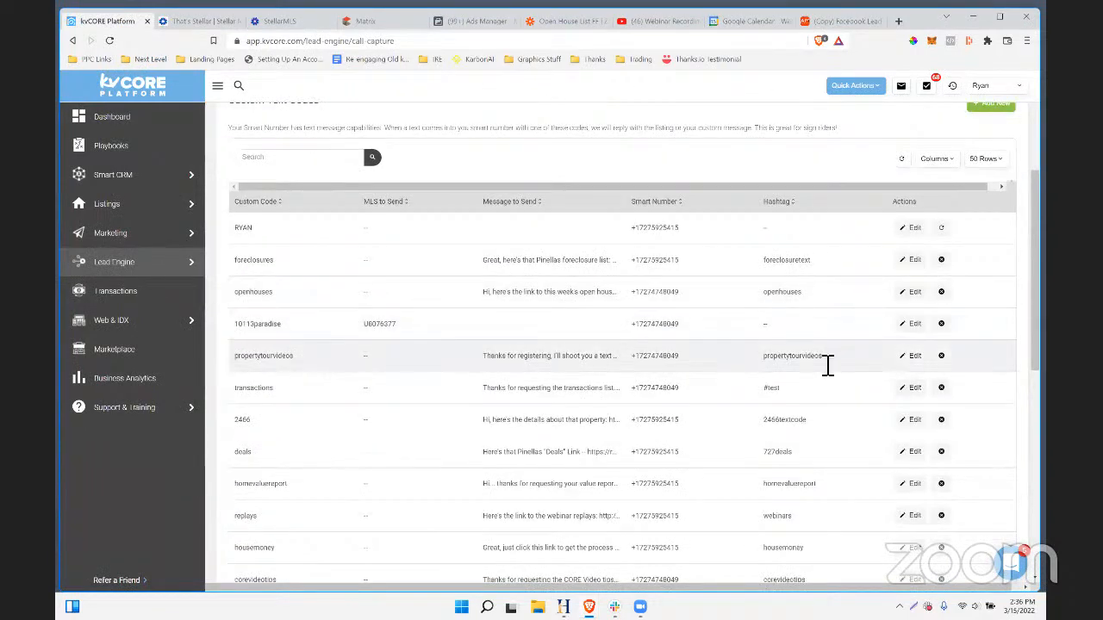
{"action": "double_click", "coordinate": [775, 356]}
{"action": "scroll", "coordinate": [763, 365], "scroll_direction": "up", "scroll_amount": 3}
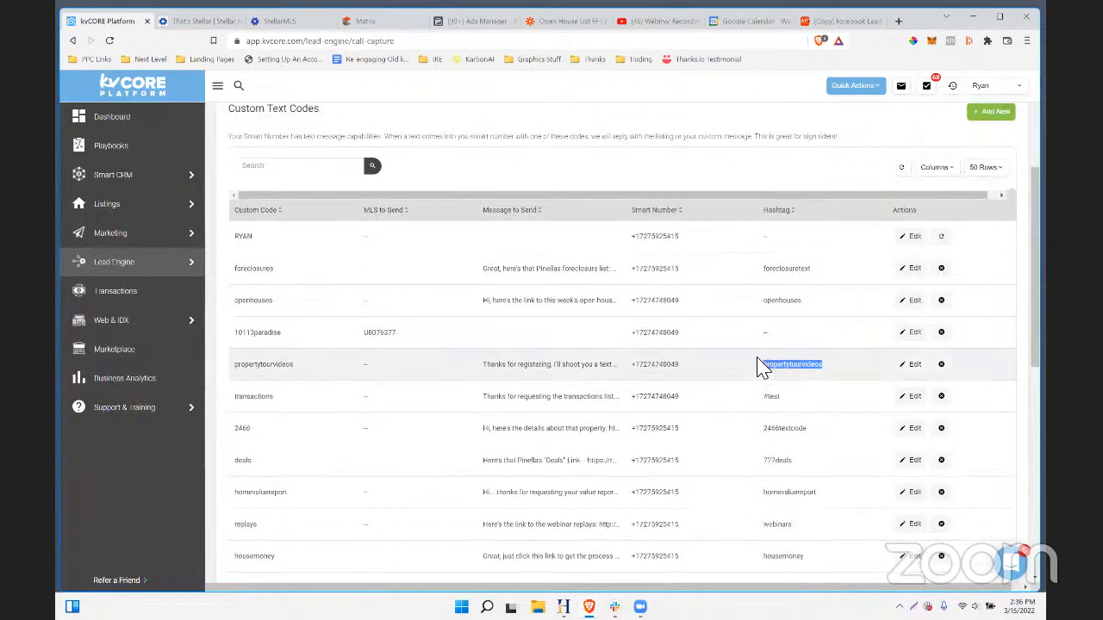
{"action": "left_click_drag", "start_coordinate": [479, 176], "coordinate": [393, 176]}
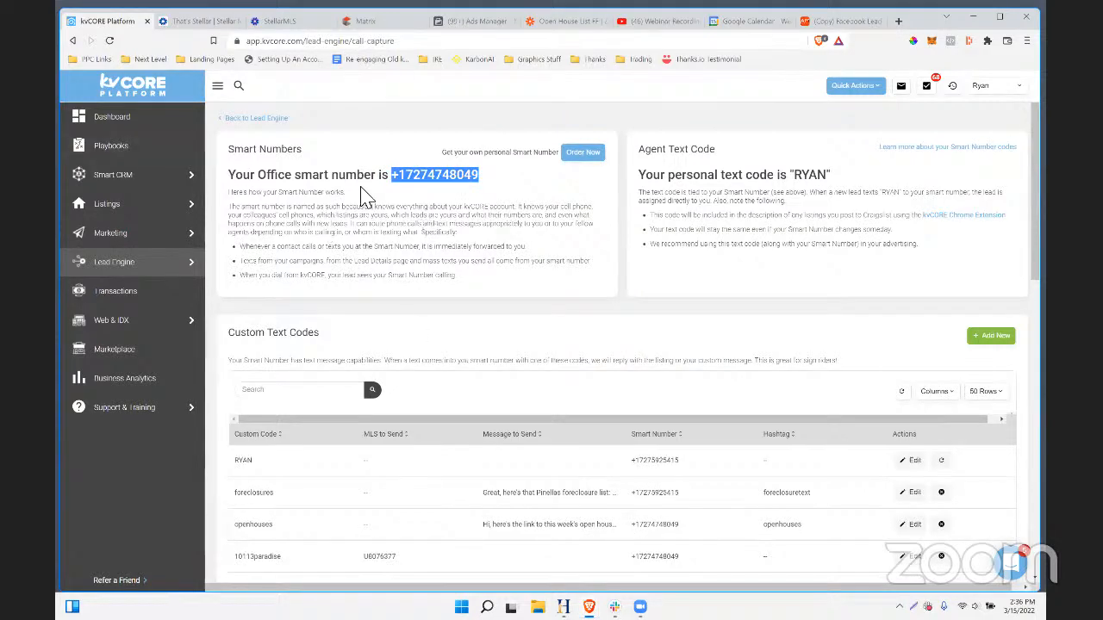
{"action": "scroll", "coordinate": [428, 250], "scroll_direction": "down", "scroll_amount": 5}
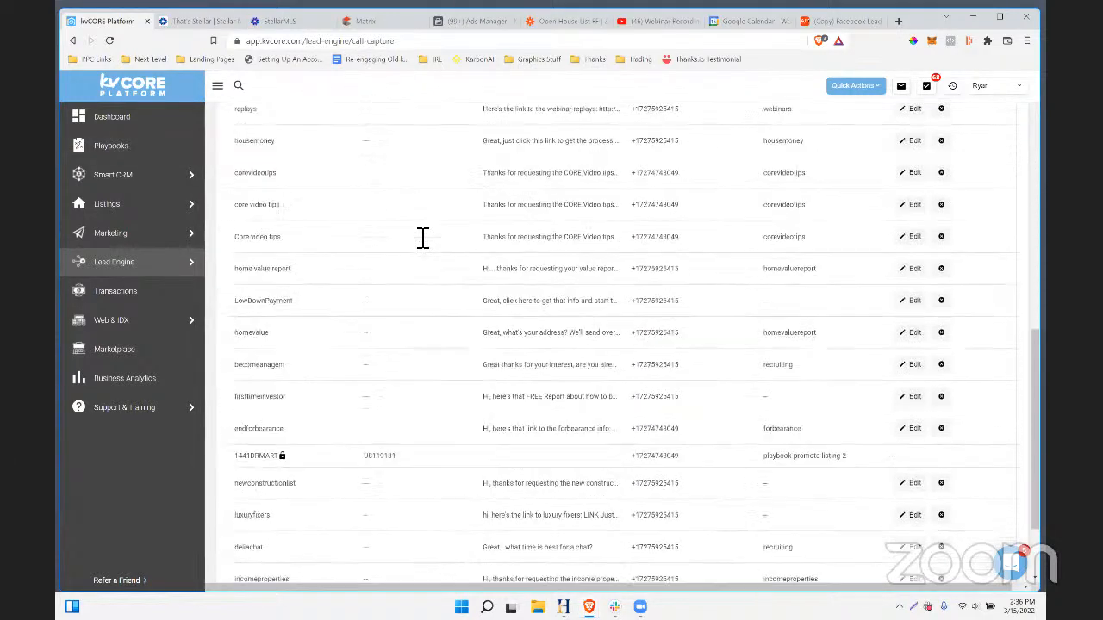
{"action": "scroll", "coordinate": [529, 217], "scroll_direction": "up", "scroll_amount": 5}
{"action": "scroll", "coordinate": [580, 293], "scroll_direction": "down", "scroll_amount": 4}
{"action": "scroll", "coordinate": [578, 293], "scroll_direction": "up", "scroll_amount": 3}
{"action": "scroll", "coordinate": [579, 293], "scroll_direction": "up", "scroll_amount": 3}
{"action": "scroll", "coordinate": [581, 296], "scroll_direction": "down", "scroll_amount": 6}
{"action": "scroll", "coordinate": [775, 297], "scroll_direction": "up", "scroll_amount": 4}
{"action": "scroll", "coordinate": [784, 297], "scroll_direction": "down", "scroll_amount": 3}
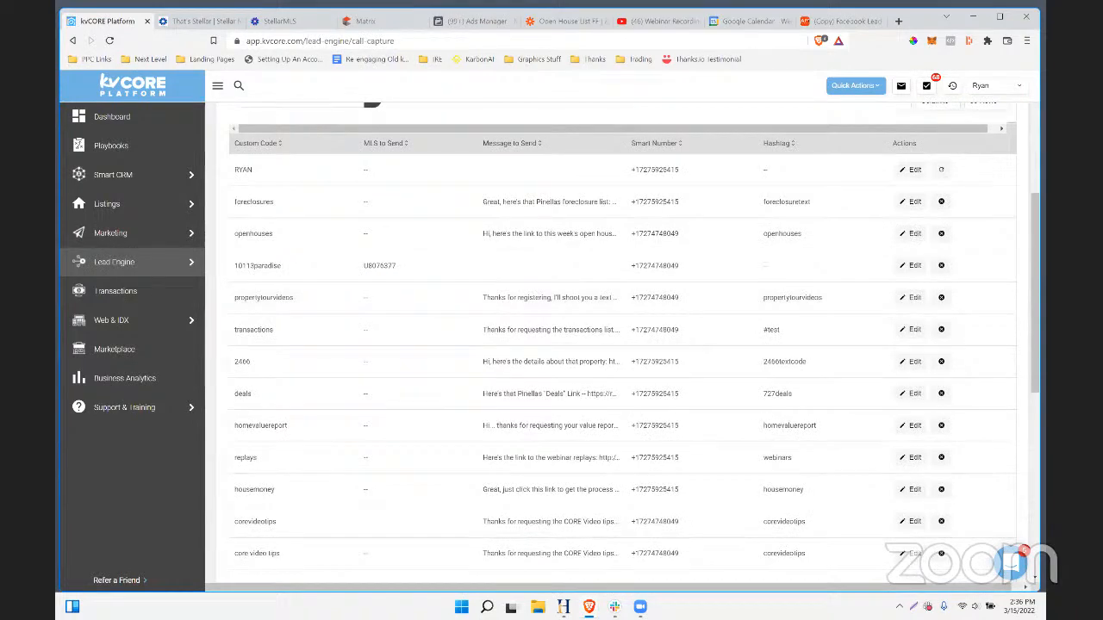
{"action": "mouse_move", "coordinate": [89, 286]}
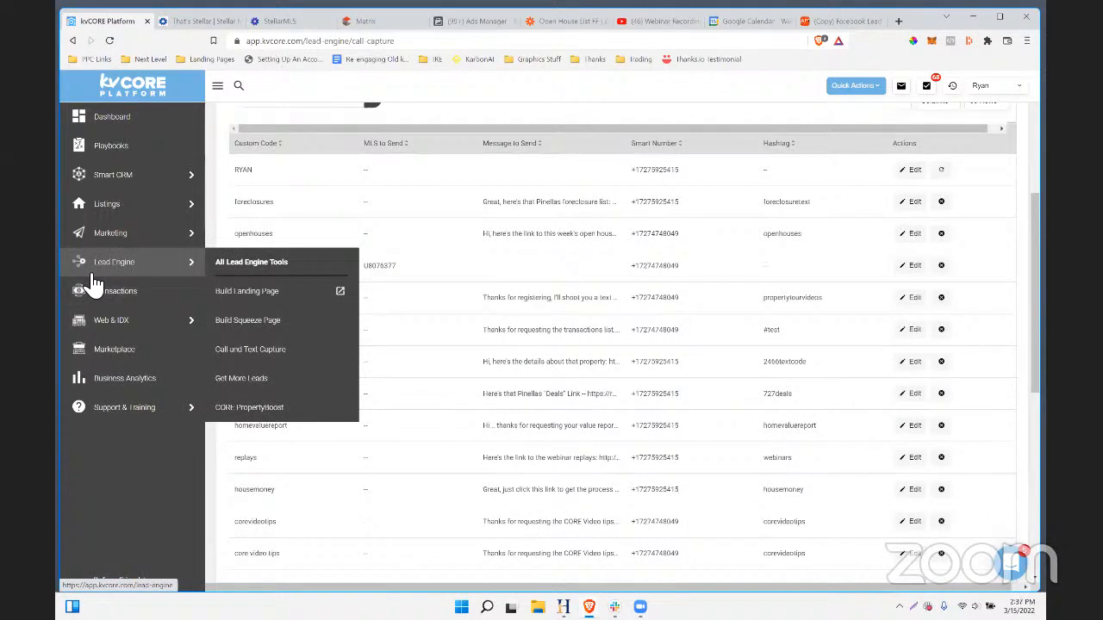
{"action": "scroll", "coordinate": [448, 272], "scroll_direction": "down", "scroll_amount": 3}
{"action": "scroll", "coordinate": [465, 233], "scroll_direction": "up", "scroll_amount": 7}
{"action": "scroll", "coordinate": [478, 250], "scroll_direction": "down", "scroll_amount": 1}
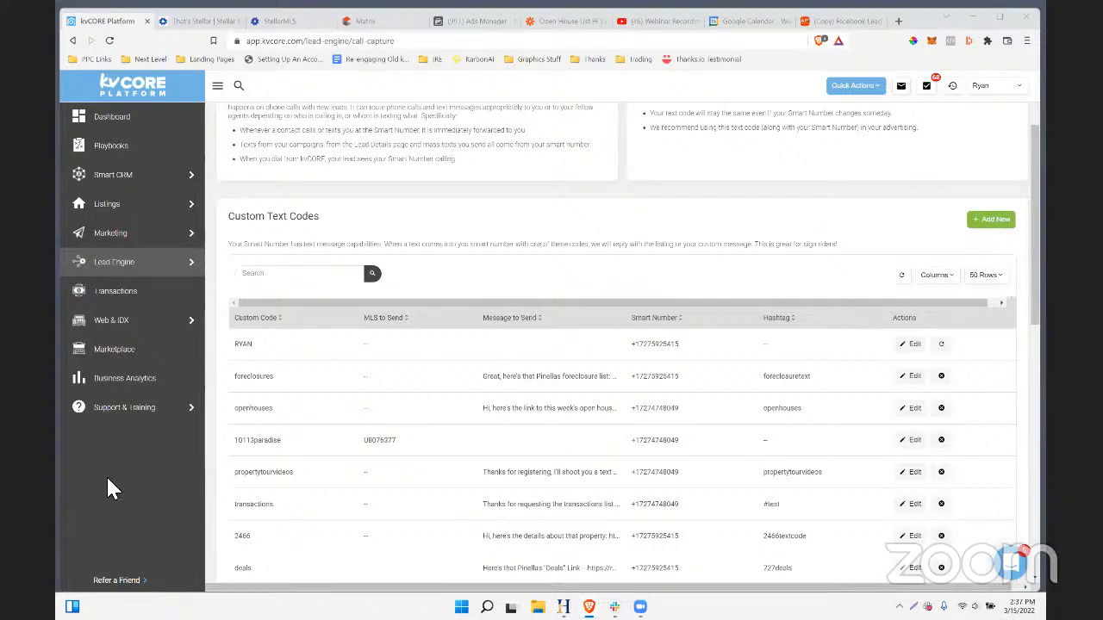
{"action": "scroll", "coordinate": [405, 271], "scroll_direction": "up", "scroll_amount": 2}
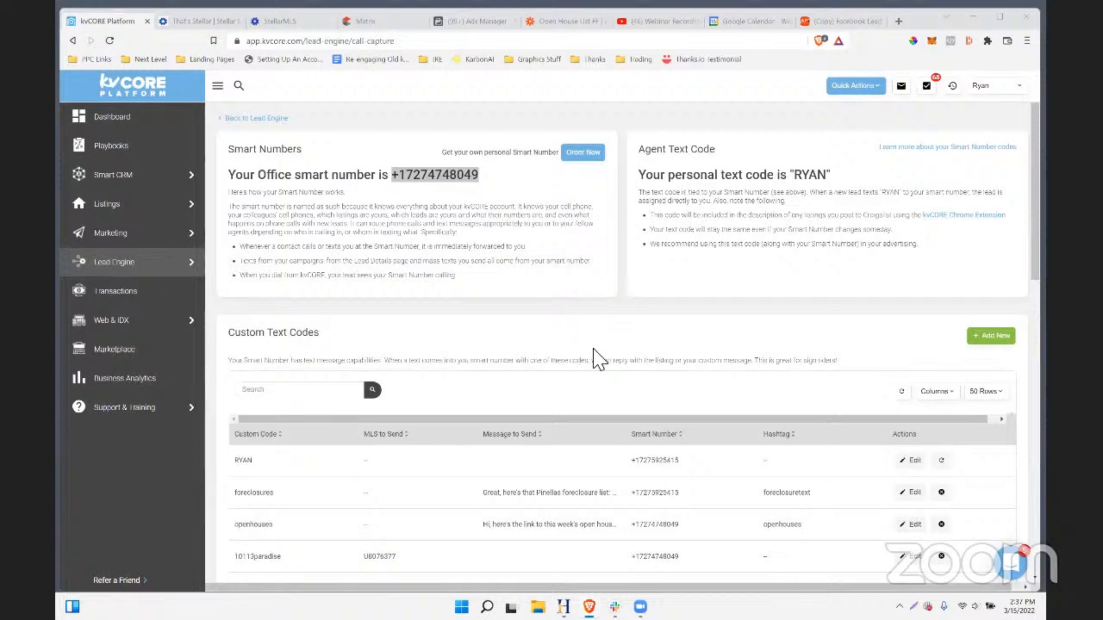
{"action": "scroll", "coordinate": [556, 412], "scroll_direction": "down", "scroll_amount": 3}
{"action": "scroll", "coordinate": [554, 411], "scroll_direction": "up", "scroll_amount": 3}
{"action": "scroll", "coordinate": [554, 411], "scroll_direction": "down", "scroll_amount": 2}
{"action": "left_click_drag", "start_coordinate": [679, 318], "coordinate": [634, 326]}
{"action": "left_click_drag", "start_coordinate": [679, 285], "coordinate": [633, 289]}
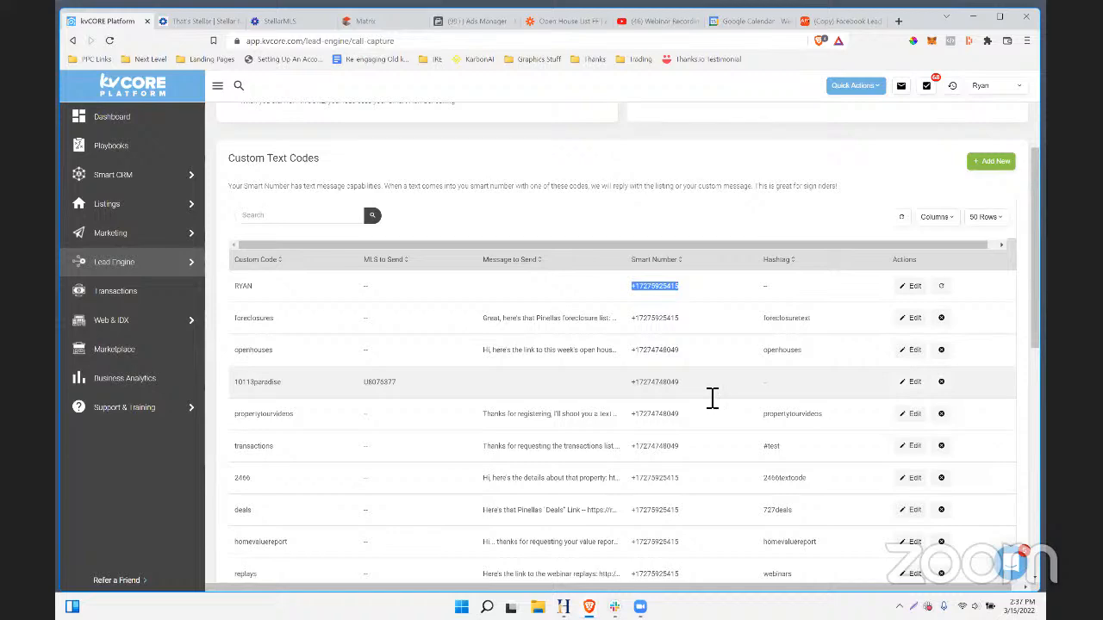
{"action": "scroll", "coordinate": [616, 297], "scroll_direction": "down", "scroll_amount": 1}
{"action": "scroll", "coordinate": [619, 302], "scroll_direction": "down", "scroll_amount": 10}
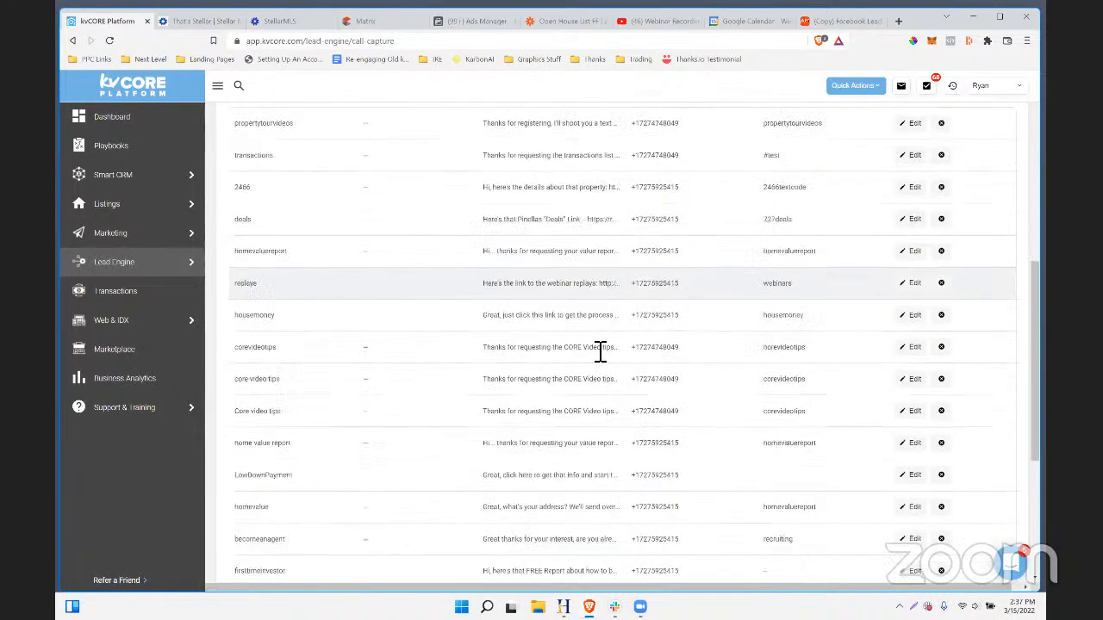
{"action": "scroll", "coordinate": [591, 370], "scroll_direction": "up", "scroll_amount": 8}
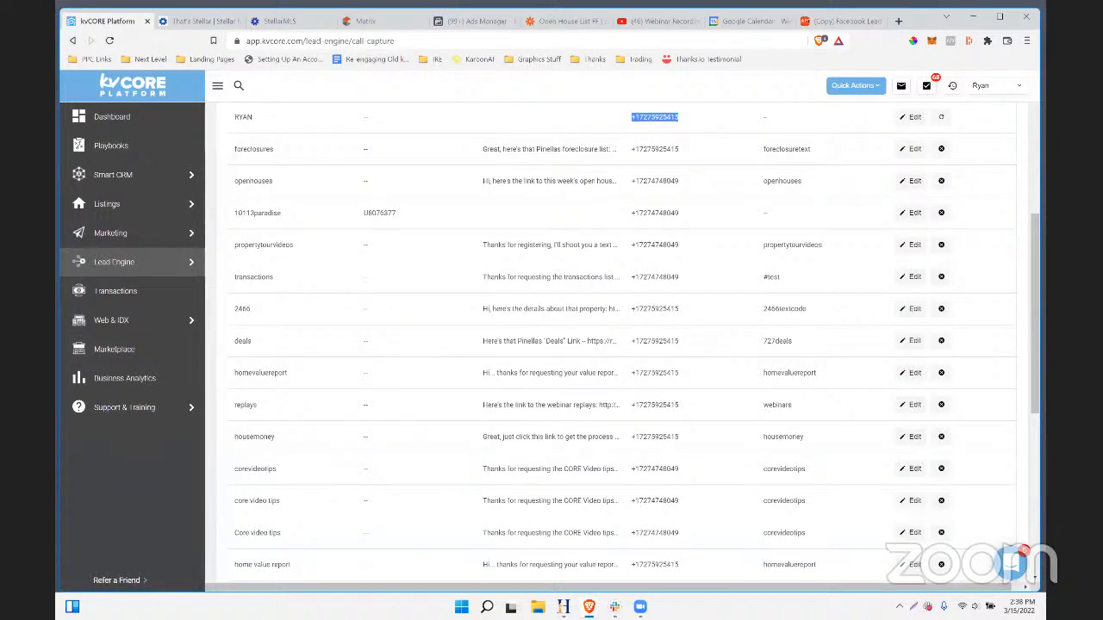
- Open Notepad and type text "homevaluereport" to NUMBER
{"action": "key", "text": "super"}
{"action": "type", "text": "note"}
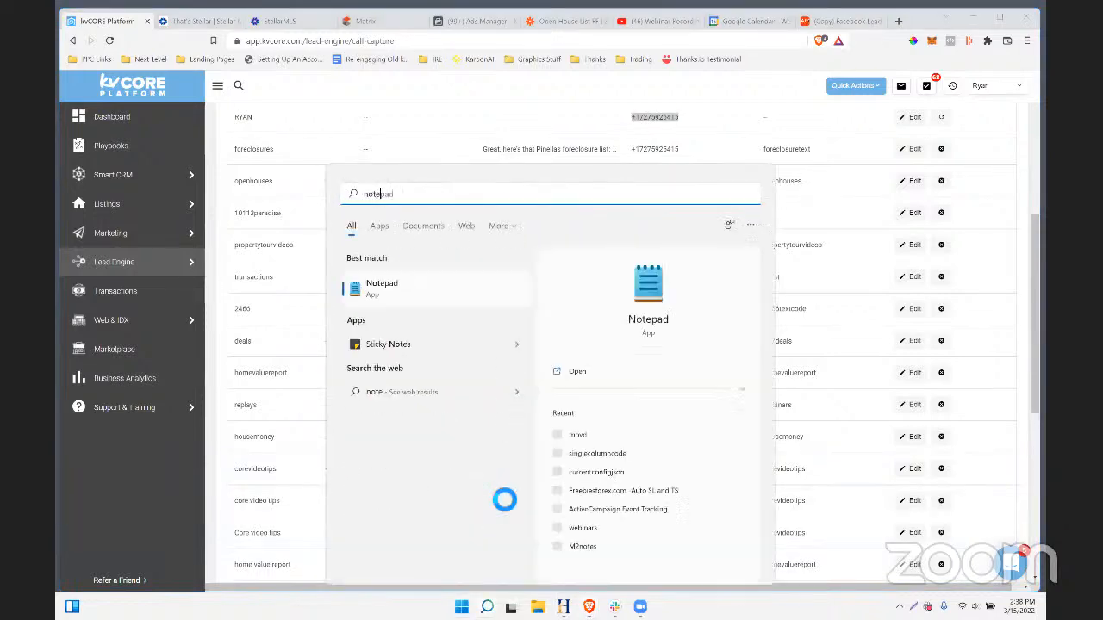
{"action": "key", "text": "Return"}
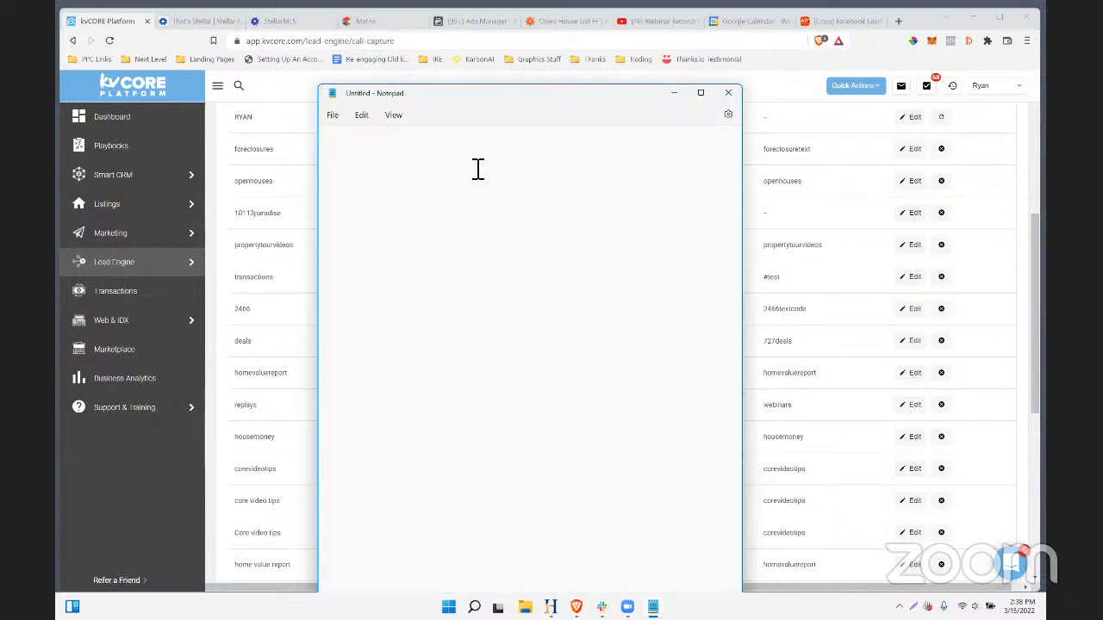
{"action": "type", "text": "text \"ho"}
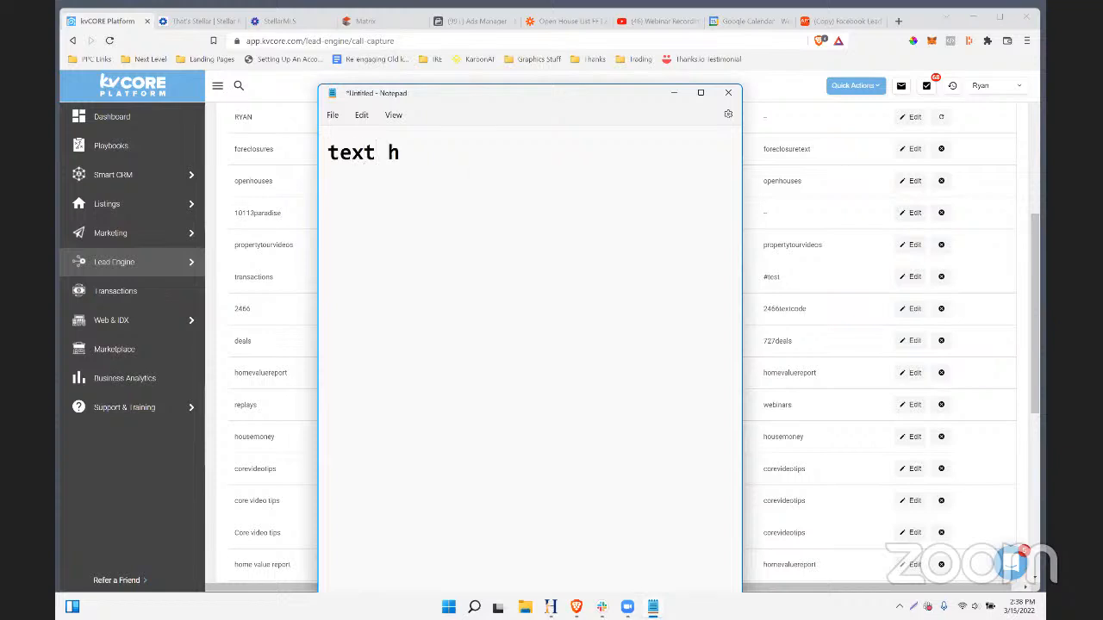
{"action": "key", "text": "BackSpace"}
{"action": "key", "text": "BackSpace"}
{"action": "type", "text": "\"homevalue"}
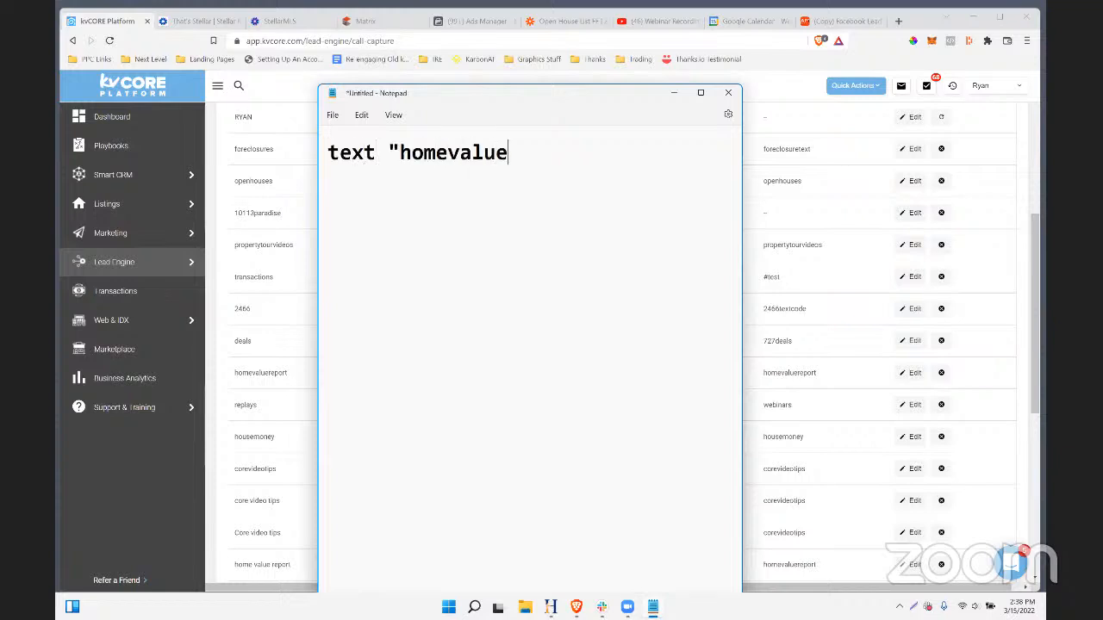
{"action": "type", "text": "report\" to NUMBER"}
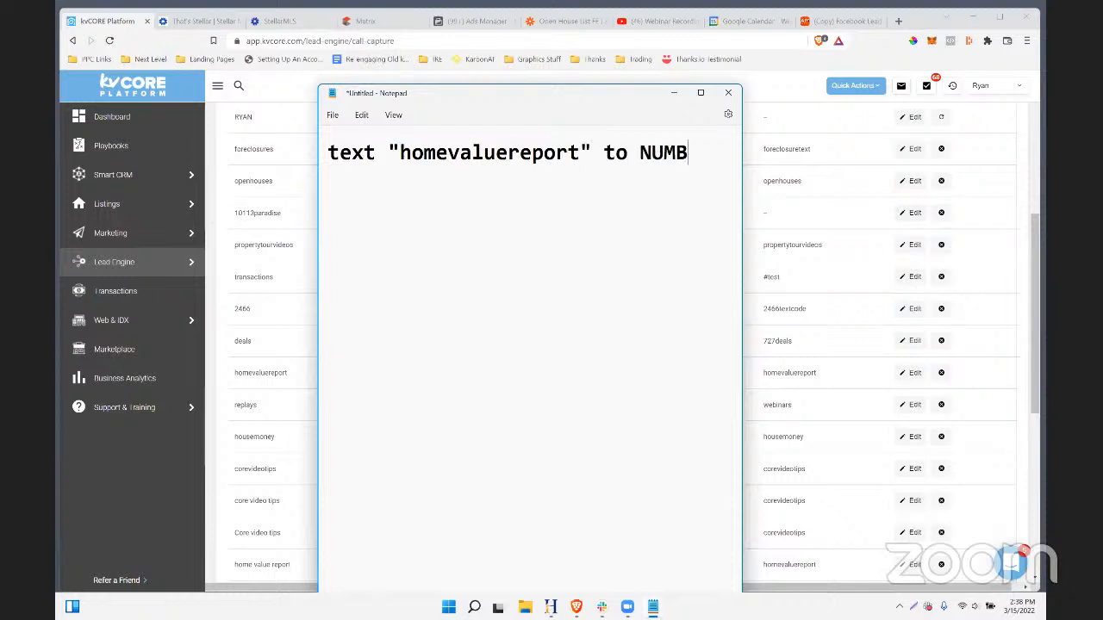
- Select the whole text-code line, then close Notepad without saving
{"action": "left_click_drag", "start_coordinate": [708, 159], "coordinate": [435, 168]}
{"action": "left_click", "coordinate": [472, 166]}
{"action": "left_click", "coordinate": [331, 163]}
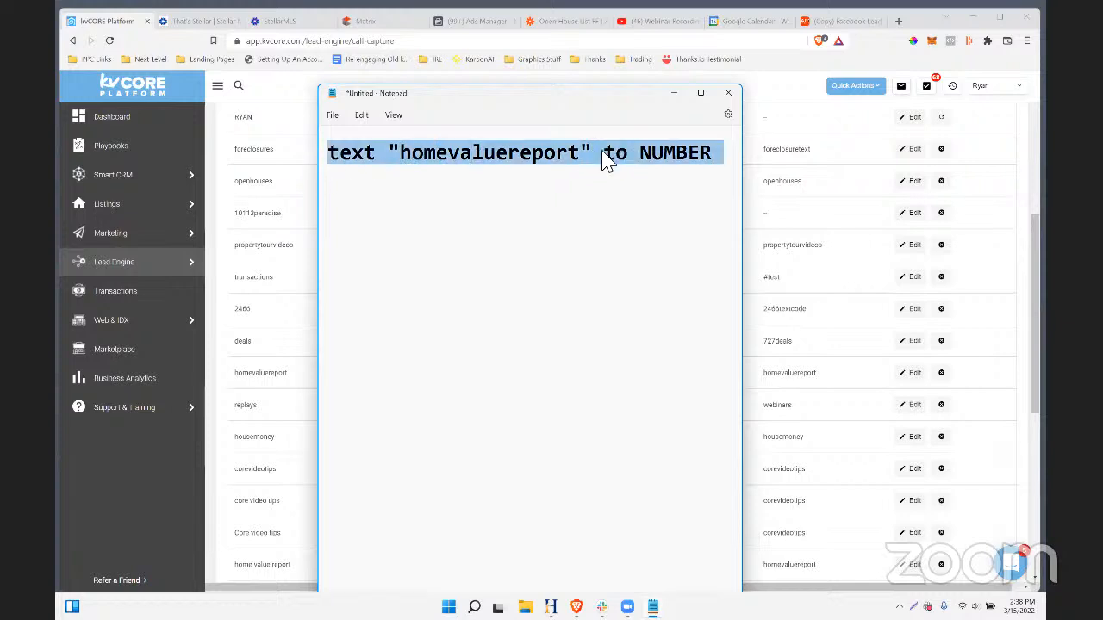
{"action": "left_click", "coordinate": [643, 159]}
{"action": "left_click_drag", "start_coordinate": [722, 162], "coordinate": [366, 164]}
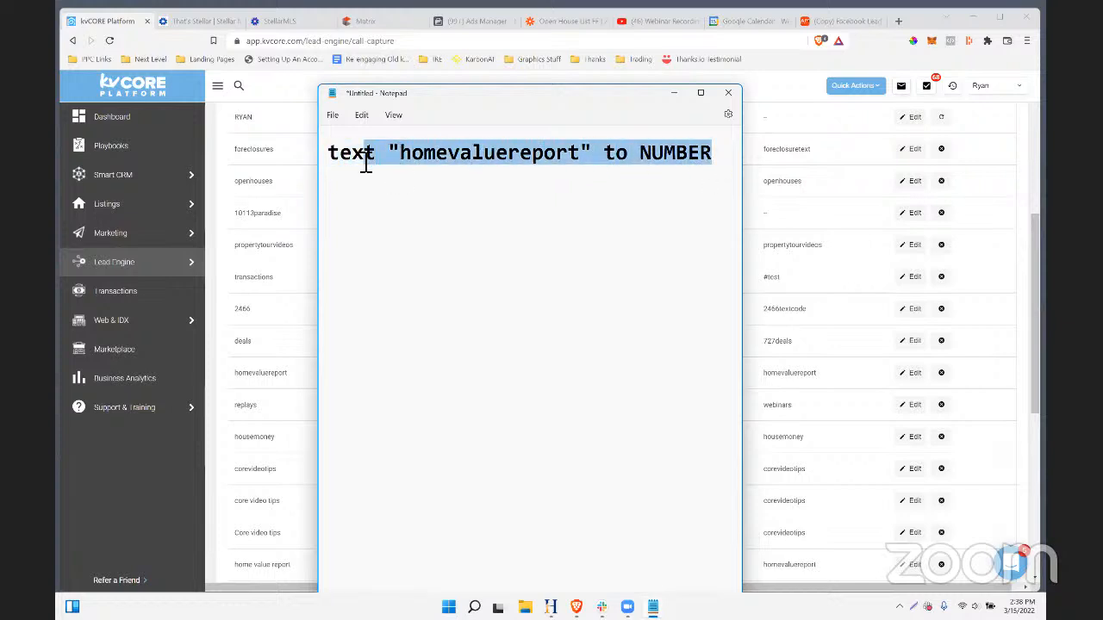
{"action": "left_click", "coordinate": [365, 164]}
{"action": "left_click_drag", "start_coordinate": [728, 163], "coordinate": [322, 175]}
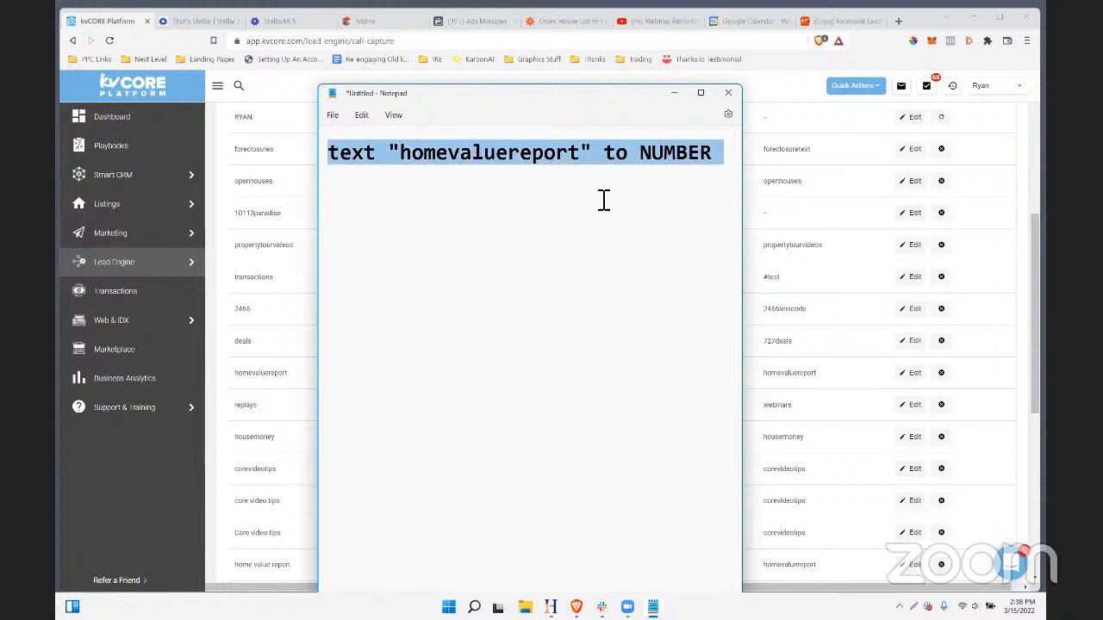
{"action": "left_click", "coordinate": [541, 208]}
{"action": "left_click_drag", "start_coordinate": [402, 162], "coordinate": [792, 155]}
{"action": "left_click", "coordinate": [561, 244]}
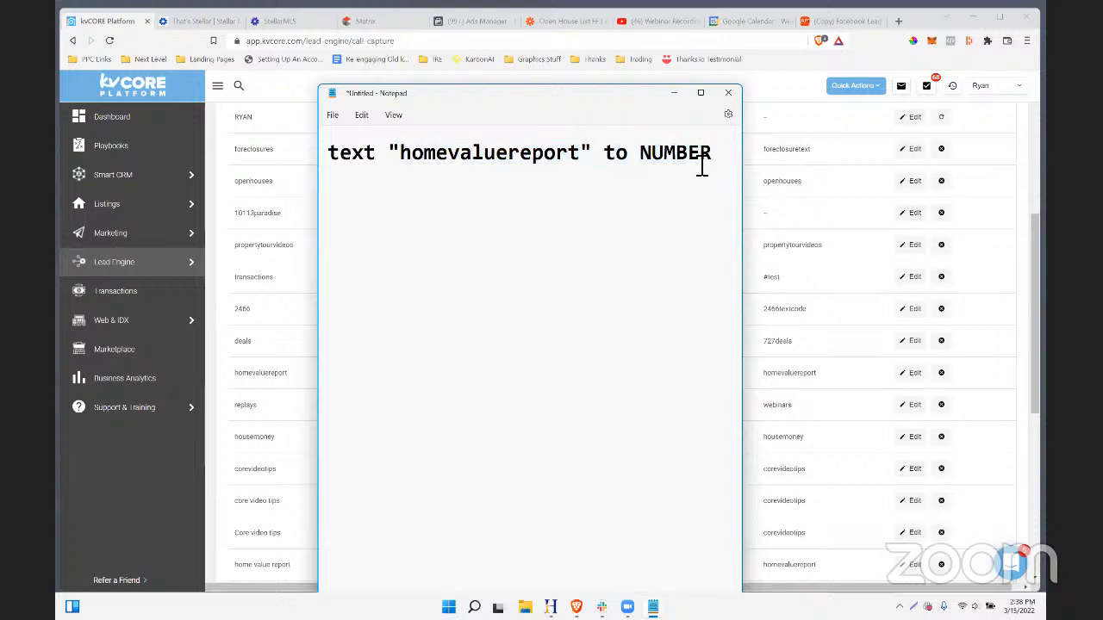
{"action": "left_click_drag", "start_coordinate": [721, 167], "coordinate": [273, 160]}
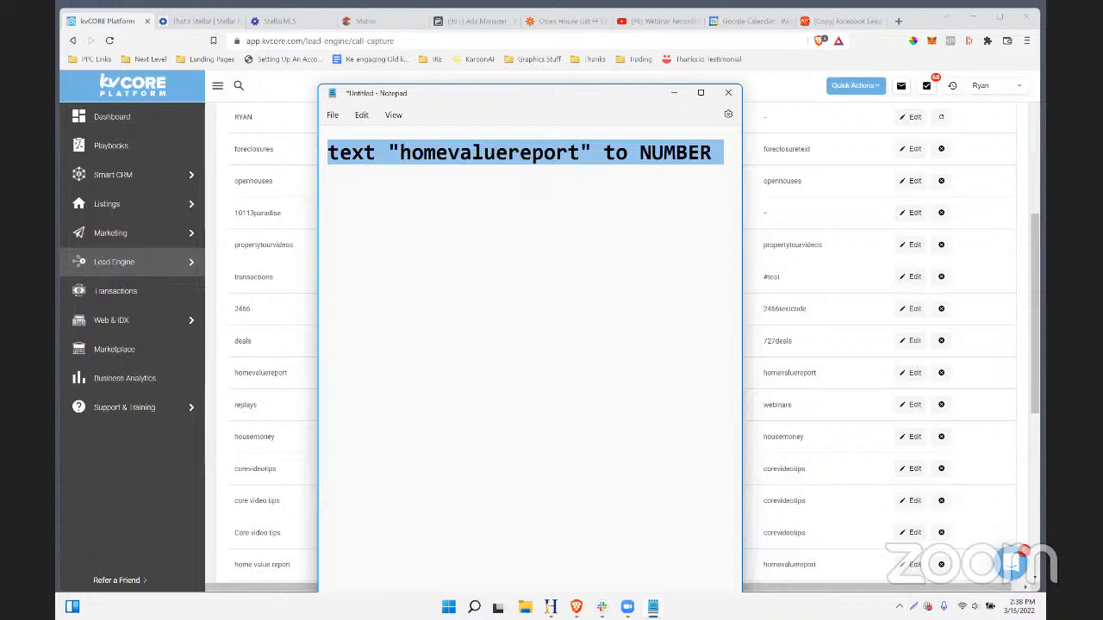
{"action": "left_click", "coordinate": [728, 92]}
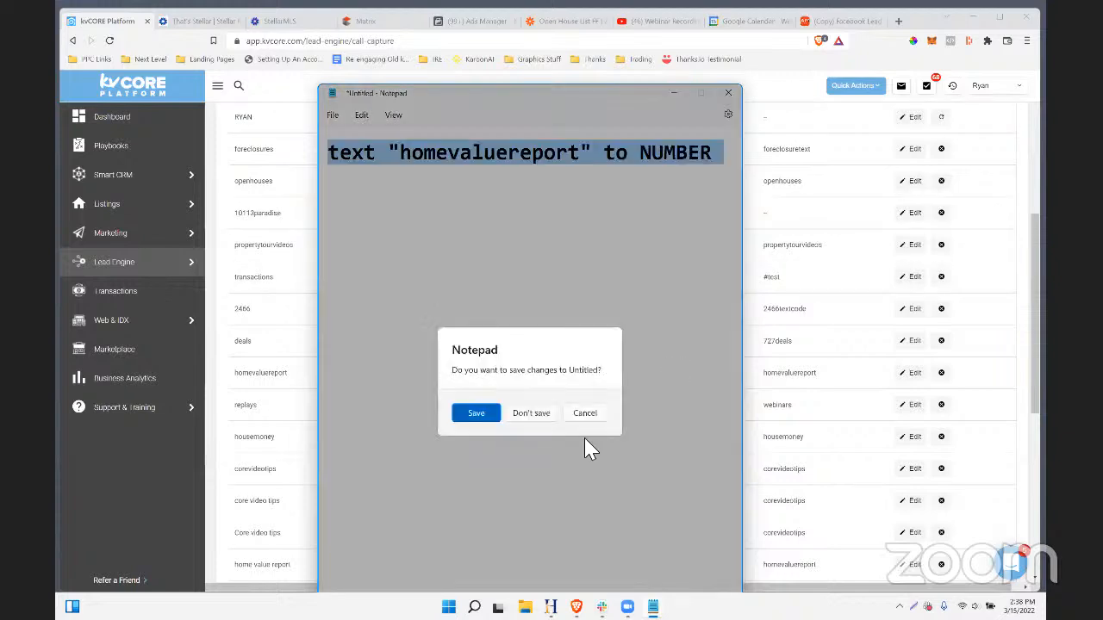
{"action": "left_click", "coordinate": [534, 416]}
{"action": "scroll", "coordinate": [792, 302], "scroll_direction": "up", "scroll_amount": 1}
{"action": "left_click_drag", "start_coordinate": [759, 211], "coordinate": [791, 399]}
{"action": "left_click_drag", "start_coordinate": [790, 469], "coordinate": [802, 559]}
{"action": "scroll", "coordinate": [799, 406], "scroll_direction": "down", "scroll_amount": 2}
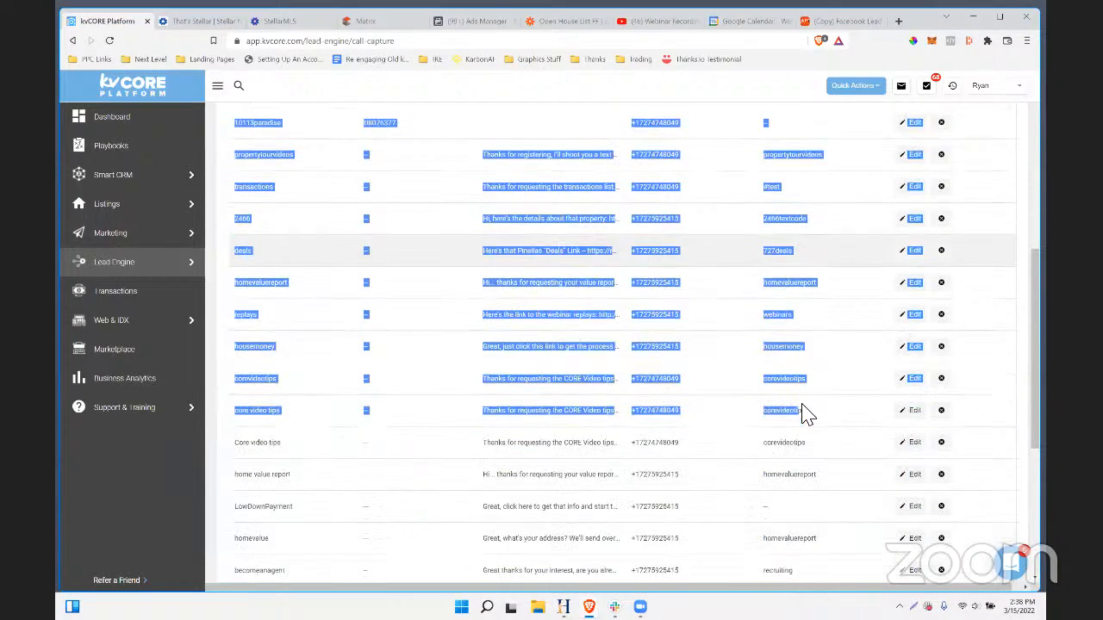
{"action": "left_click", "coordinate": [812, 381]}
{"action": "left_click_drag", "start_coordinate": [810, 349], "coordinate": [756, 320]}
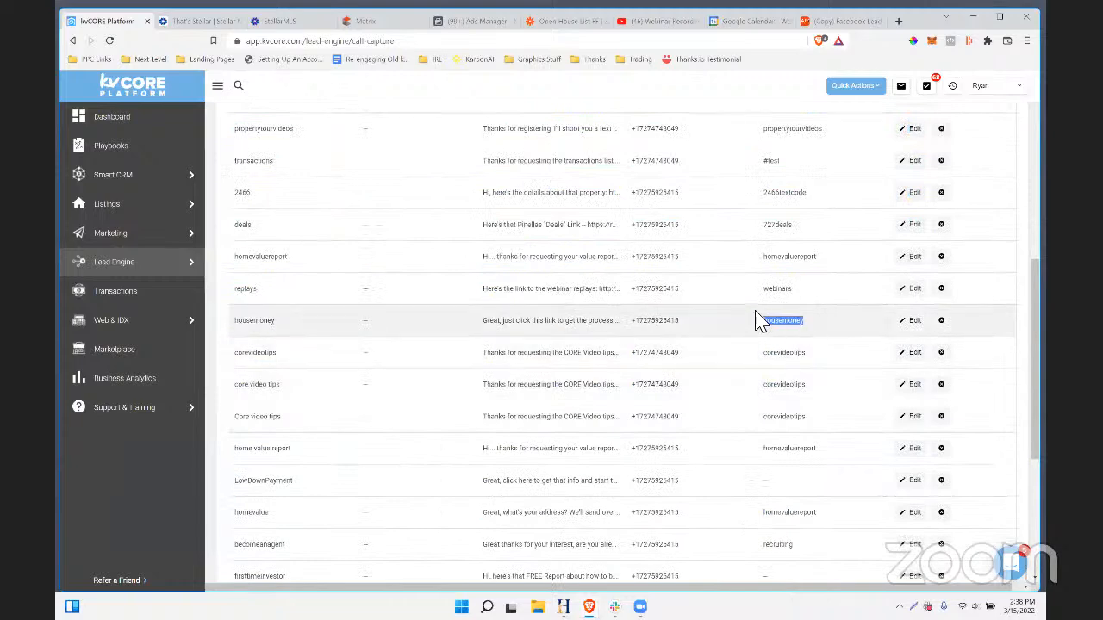
{"action": "left_click_drag", "start_coordinate": [804, 293], "coordinate": [762, 289]}
{"action": "left_click_drag", "start_coordinate": [834, 251], "coordinate": [754, 261]}
{"action": "left_click_drag", "start_coordinate": [803, 295], "coordinate": [760, 292]}
{"action": "left_click_drag", "start_coordinate": [814, 336], "coordinate": [760, 336]}
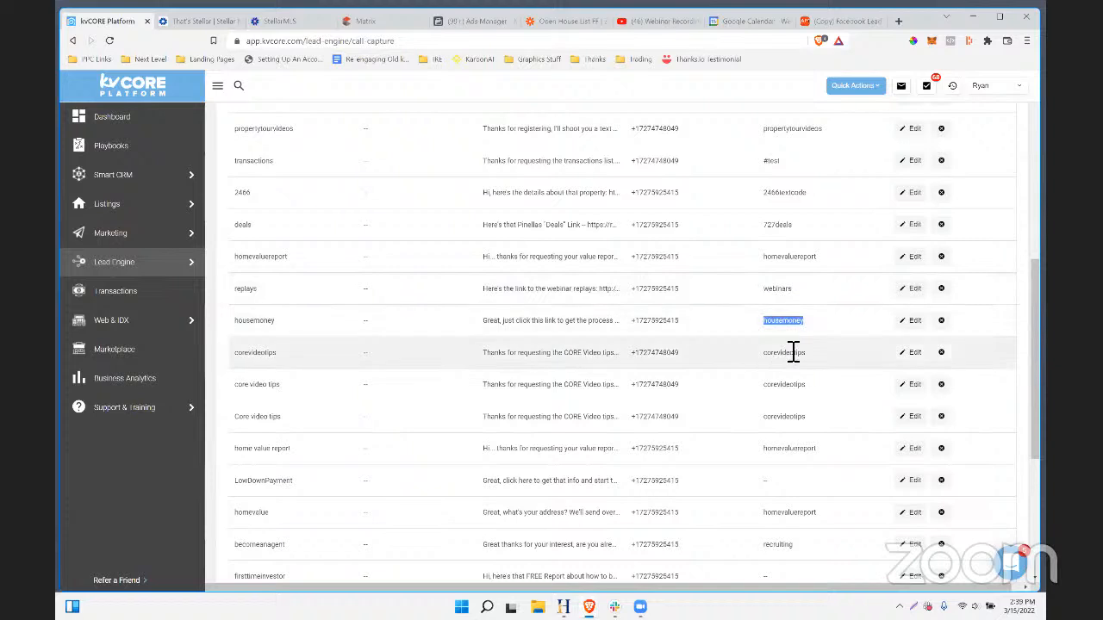
{"action": "left_click_drag", "start_coordinate": [836, 365], "coordinate": [760, 357]}
{"action": "left_click_drag", "start_coordinate": [810, 385], "coordinate": [741, 389]}
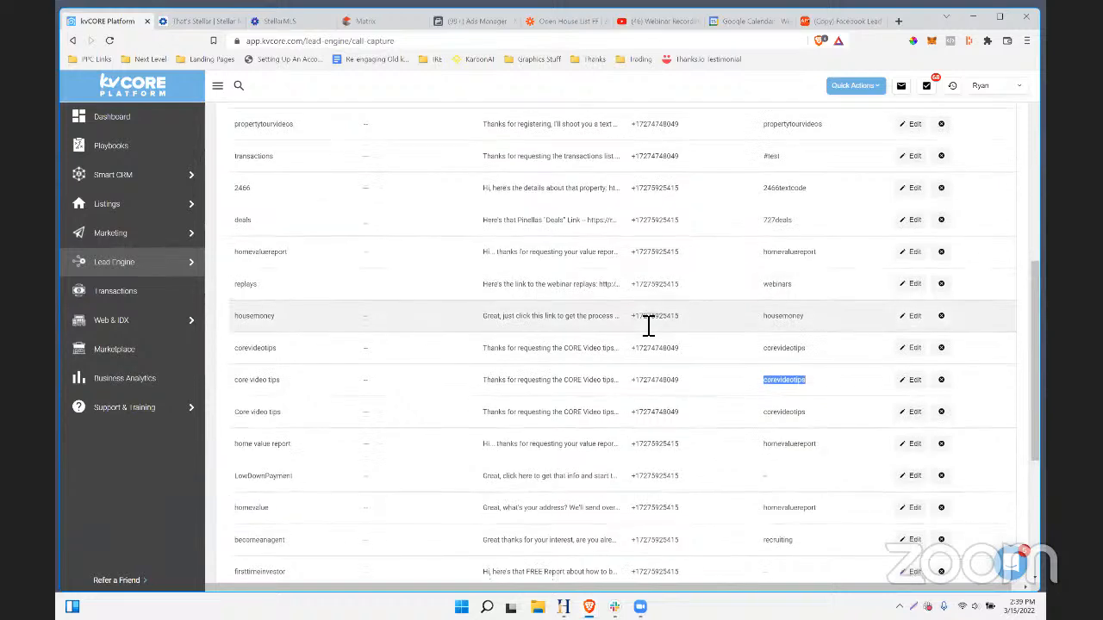
{"action": "scroll", "coordinate": [648, 325], "scroll_direction": "up", "scroll_amount": 3}
{"action": "scroll", "coordinate": [640, 326], "scroll_direction": "up", "scroll_amount": 3}
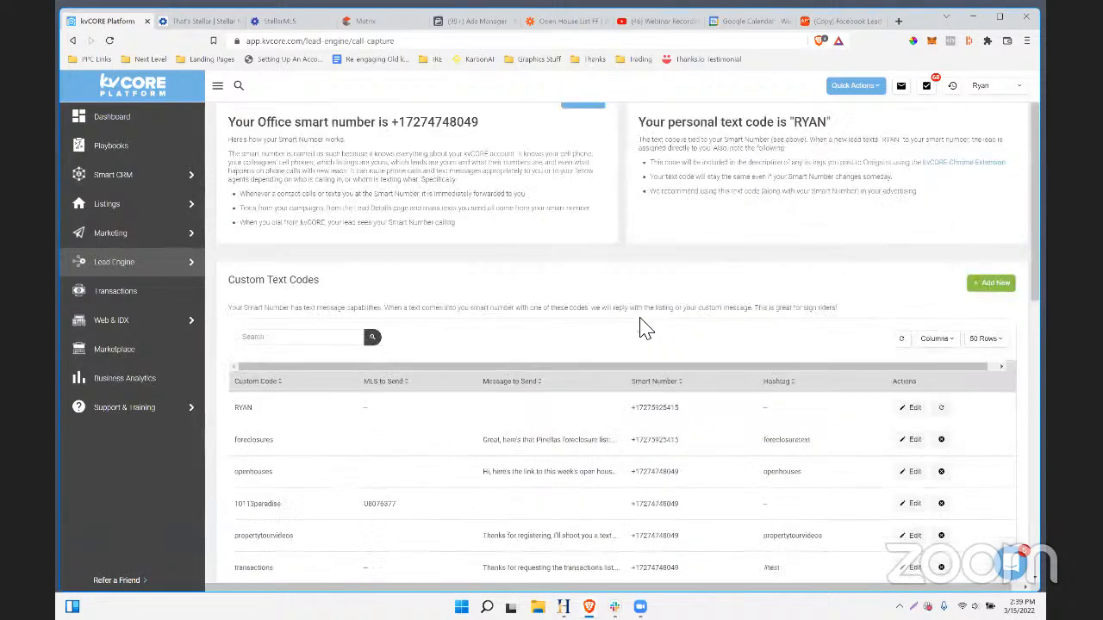
{"action": "scroll", "coordinate": [637, 330], "scroll_direction": "down", "scroll_amount": 2}
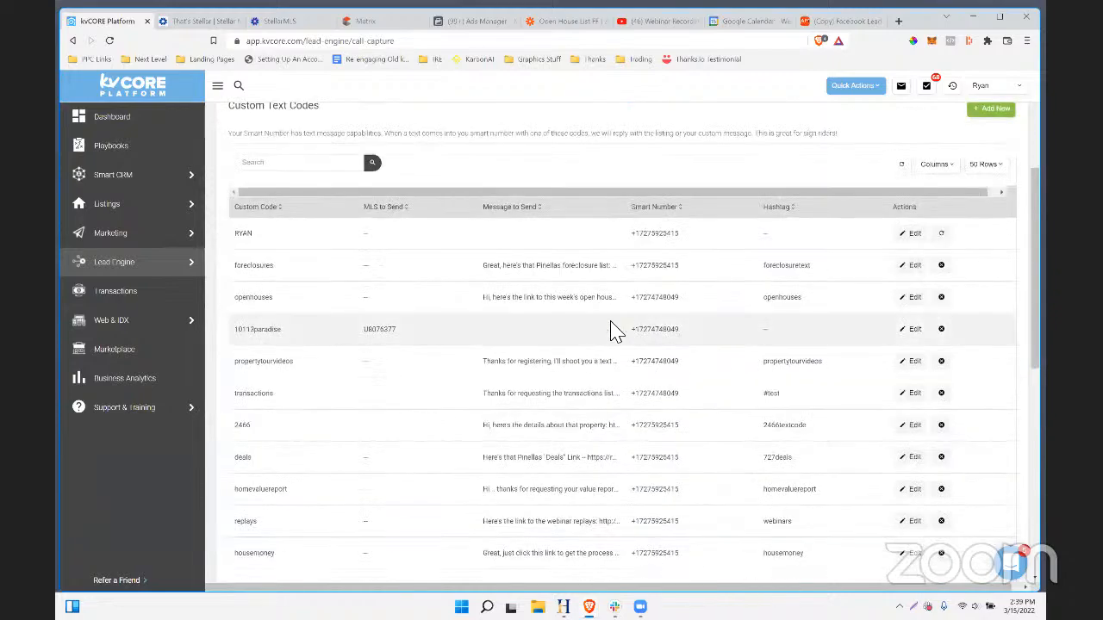
{"action": "scroll", "coordinate": [611, 328], "scroll_direction": "down", "scroll_amount": 3}
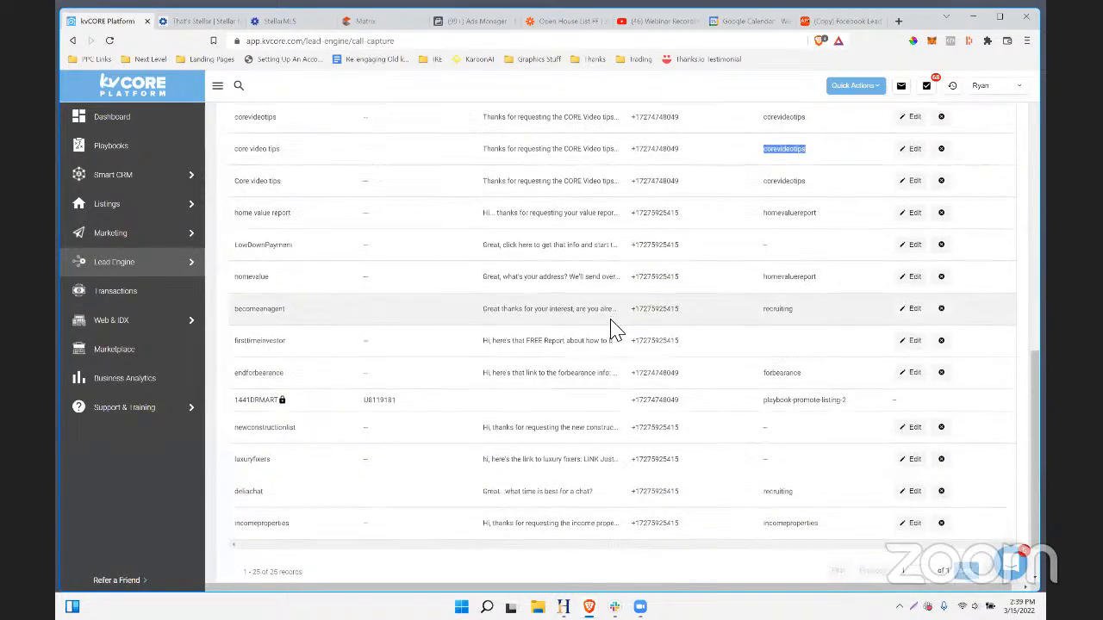
{"action": "scroll", "coordinate": [613, 329], "scroll_direction": "down", "scroll_amount": 1}
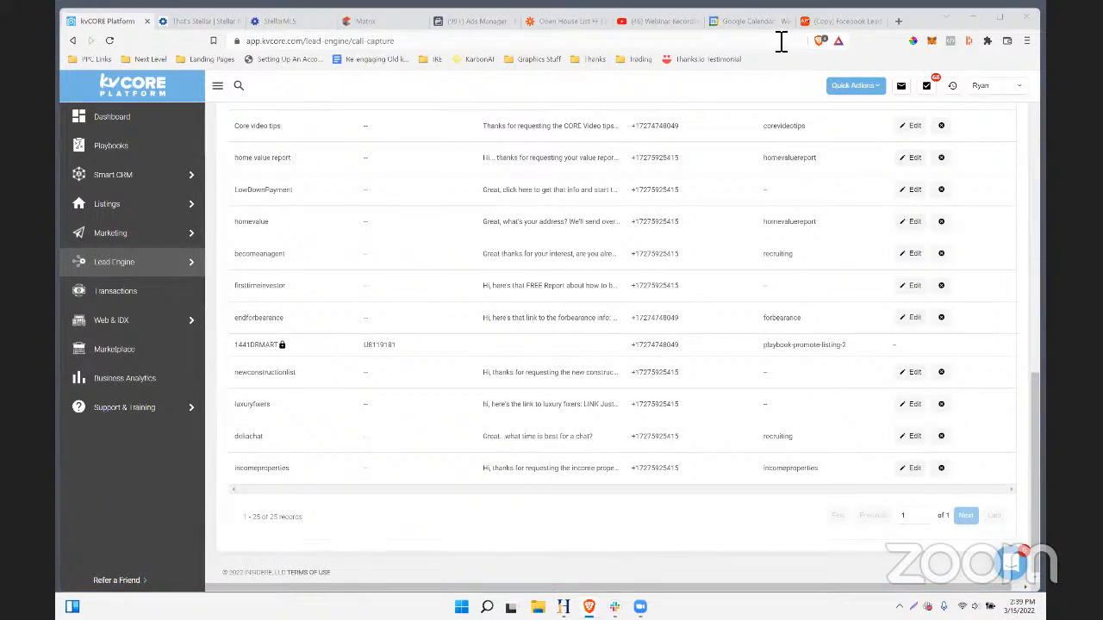
- Load go.thanks.io/demo in a new browser tab
{"action": "left_click", "coordinate": [898, 21]}
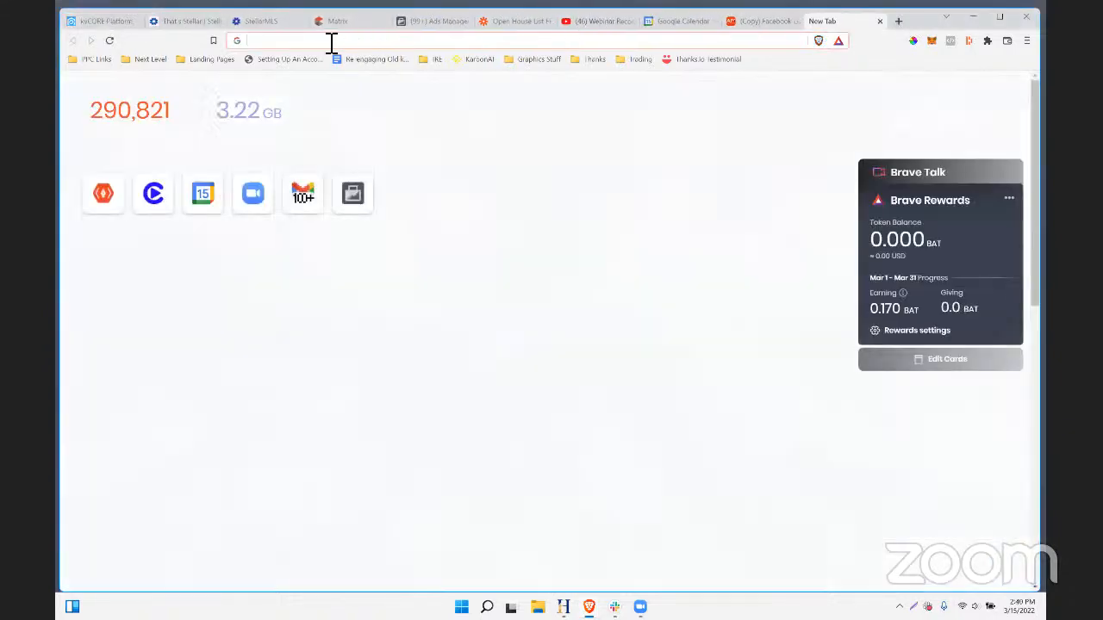
{"action": "type", "text": "go.thanks.io"}
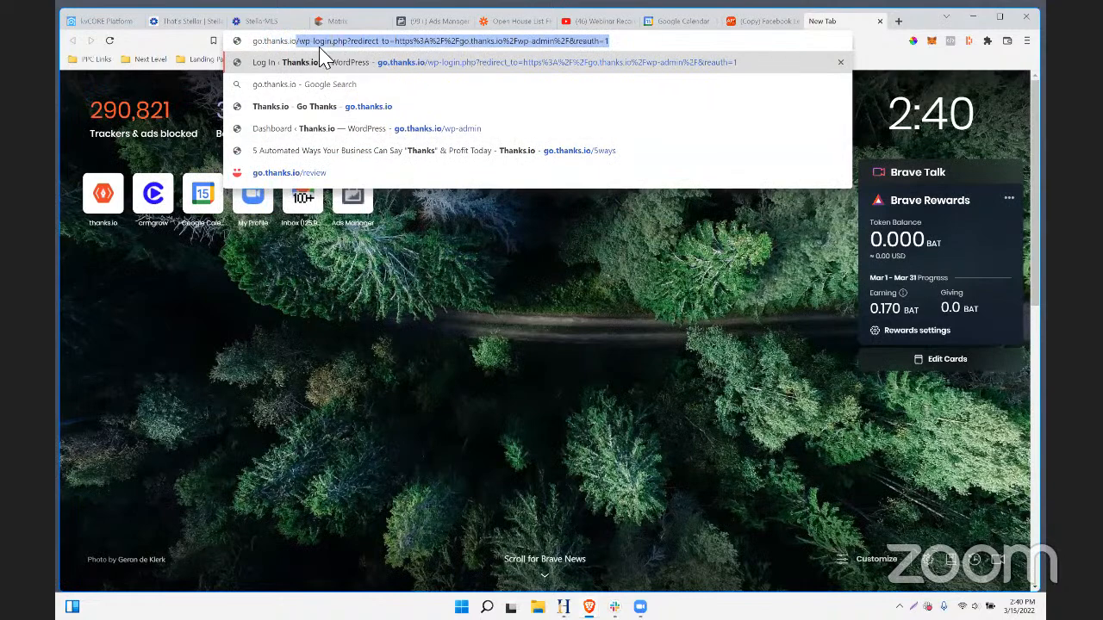
{"action": "type", "text": "/demo"}
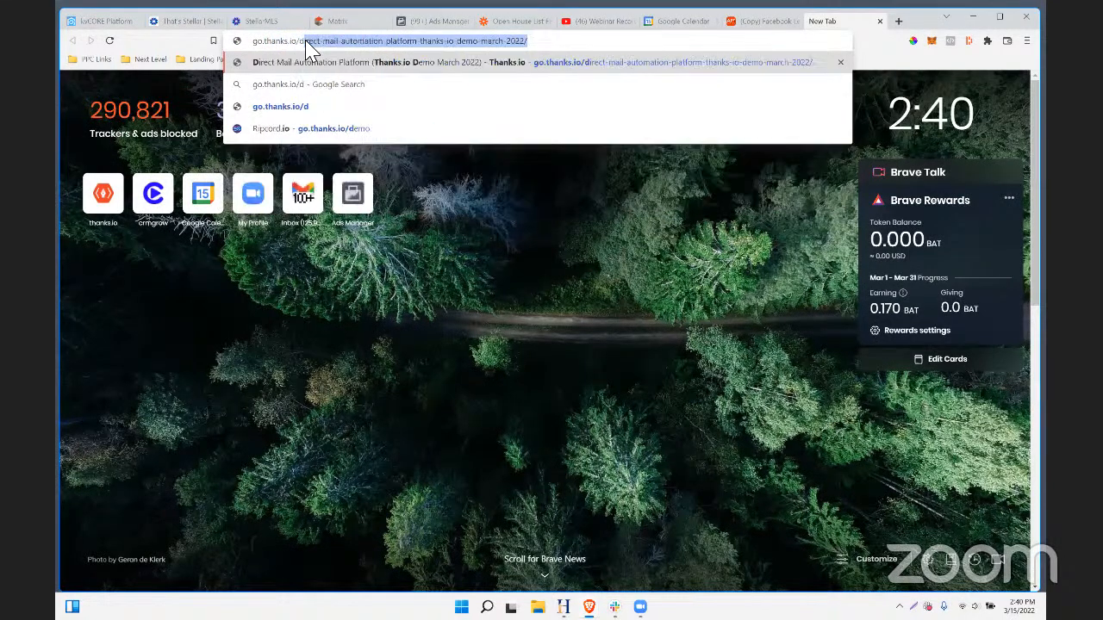
{"action": "key", "text": "BackSpace"}
{"action": "key", "text": "BackSpace"}
{"action": "key", "text": "BackSpace"}
{"action": "key", "text": "BackSpace"}
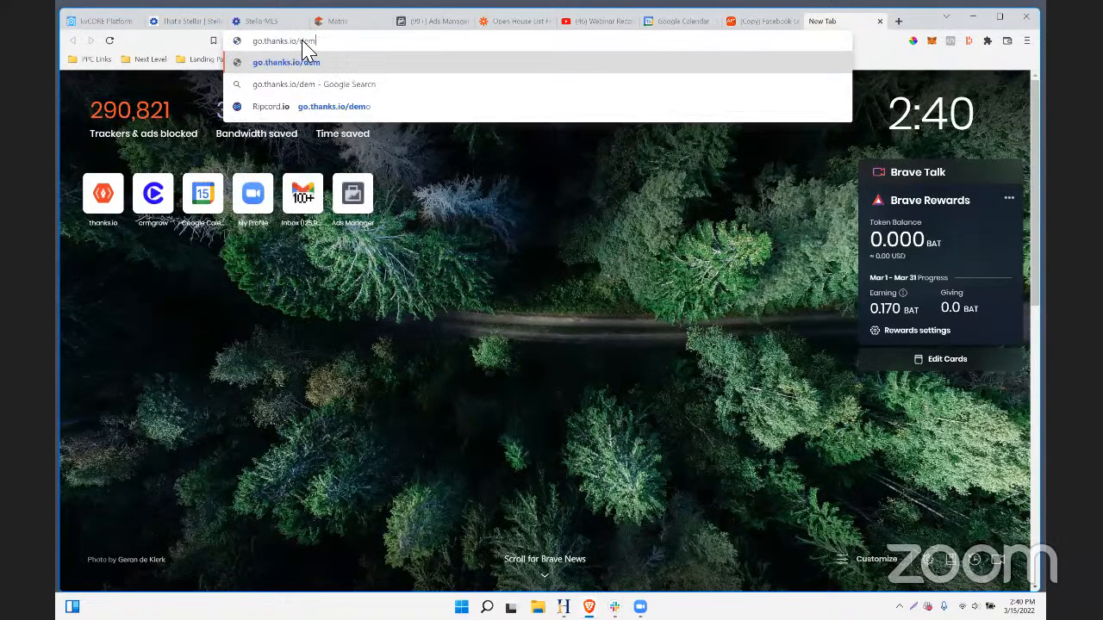
{"action": "type", "text": "demo"}
{"action": "key", "text": "Return"}
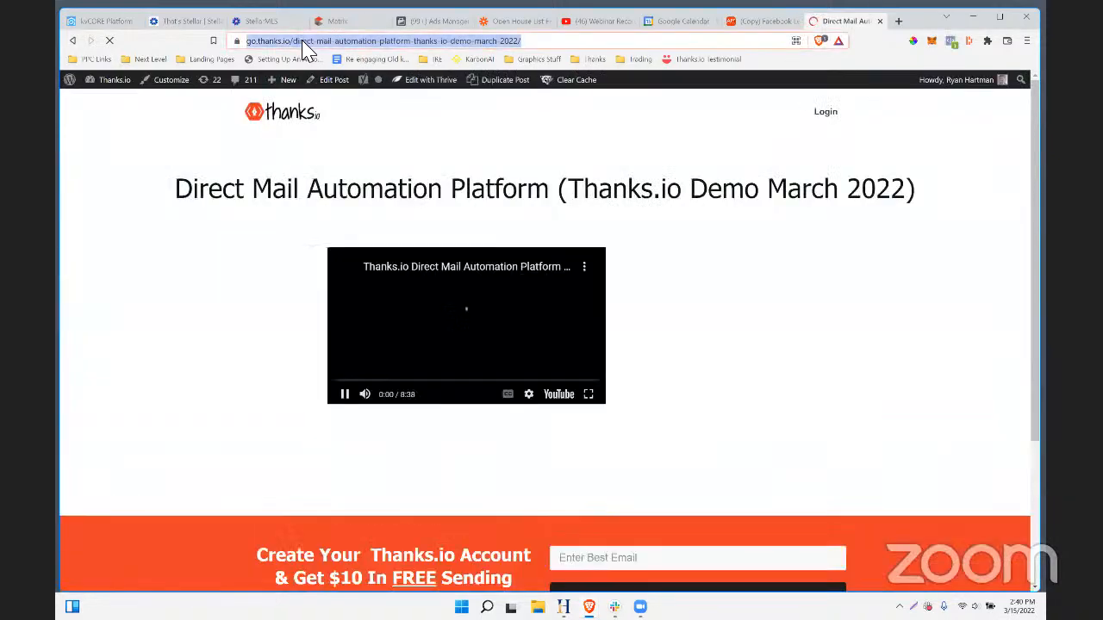
- Copy the demo page's link and return to the (Copy) Facebook sync tab
{"action": "right_click", "coordinate": [302, 43]}
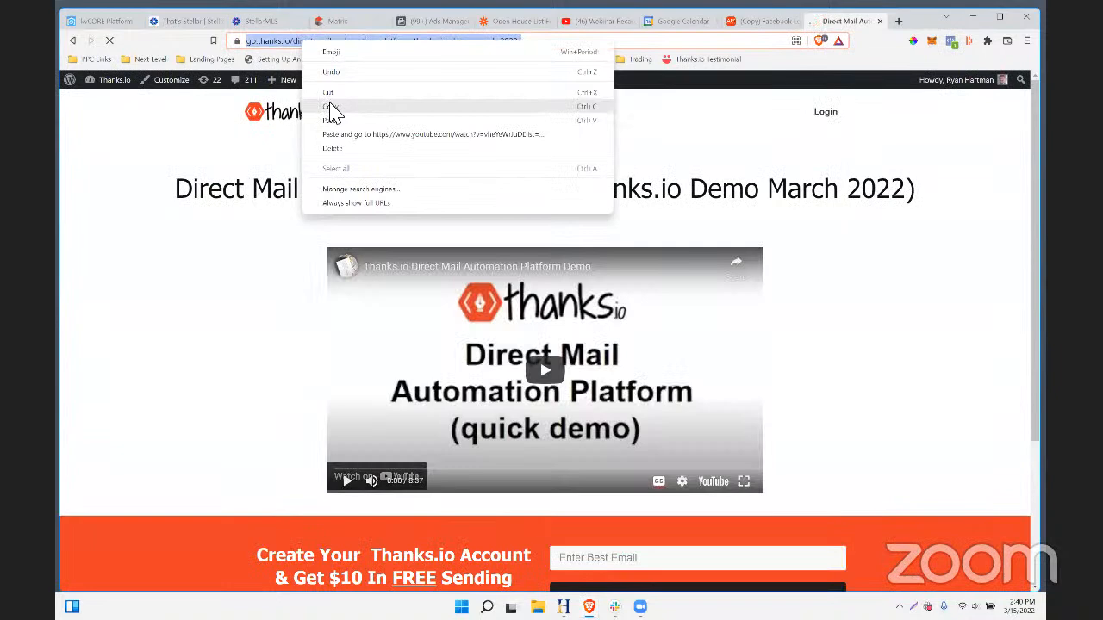
{"action": "left_click", "coordinate": [330, 106]}
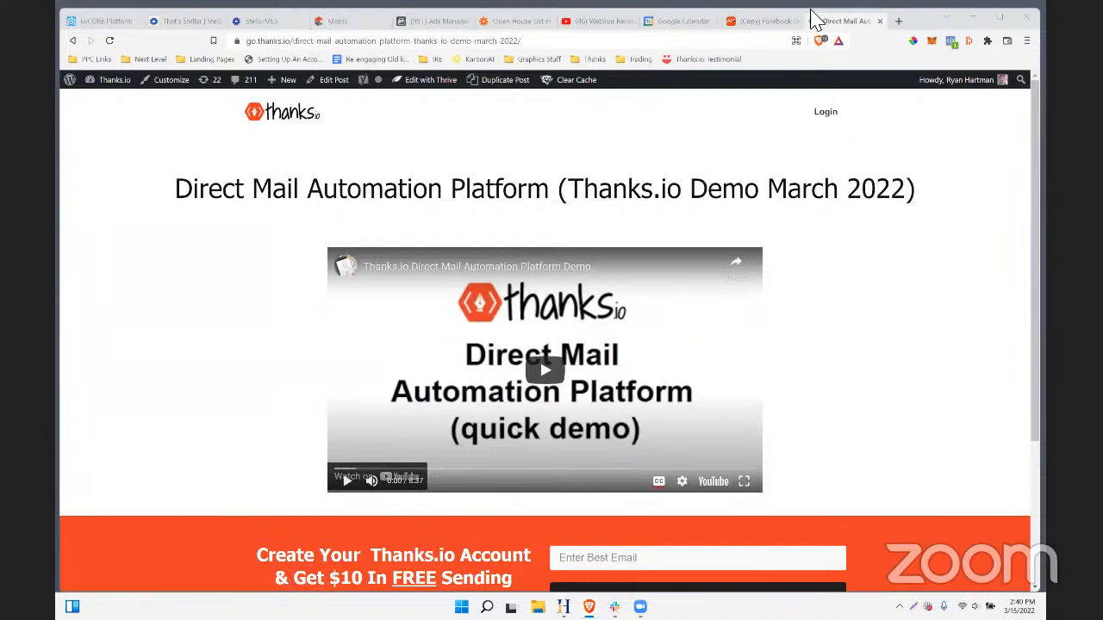
{"action": "left_click", "coordinate": [757, 22]}
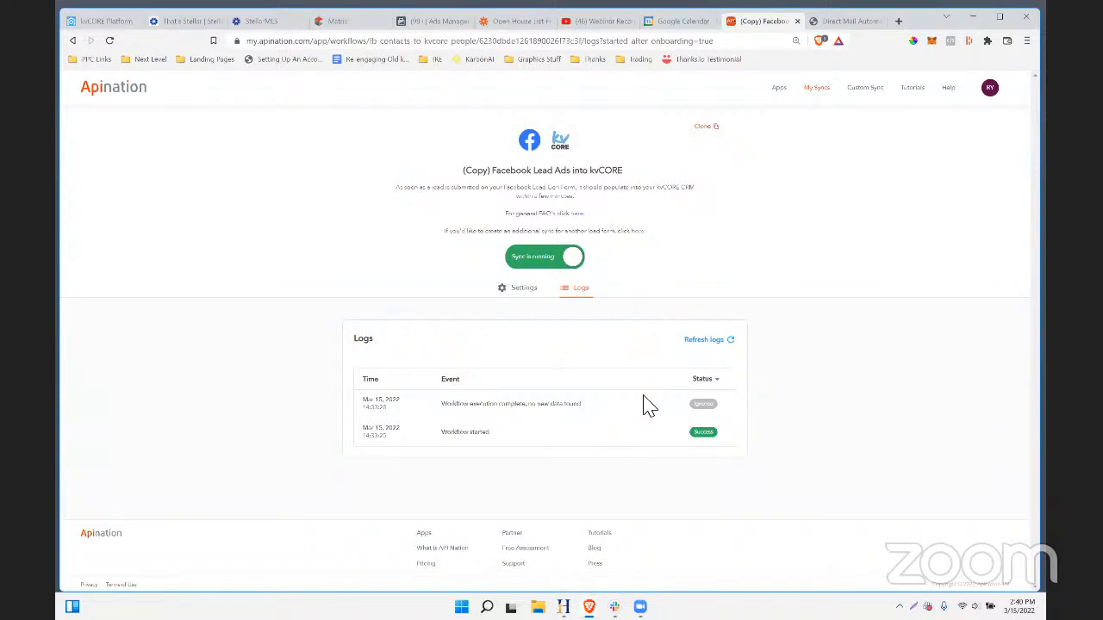
- Switch to the YouTube Webinar Recordings playlist
{"action": "left_click", "coordinate": [583, 28]}
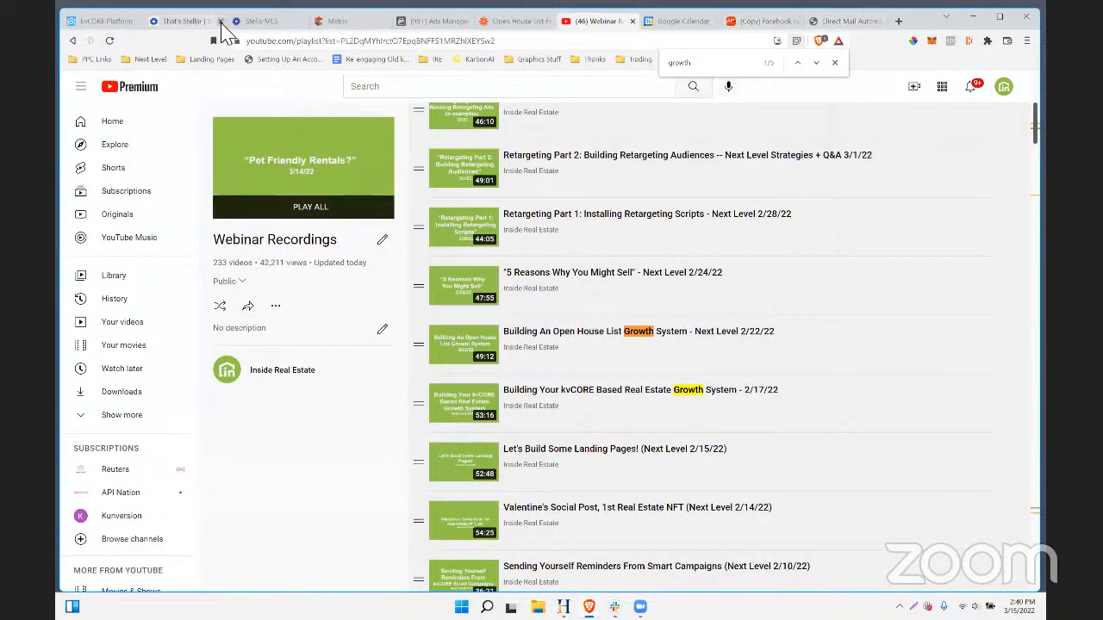